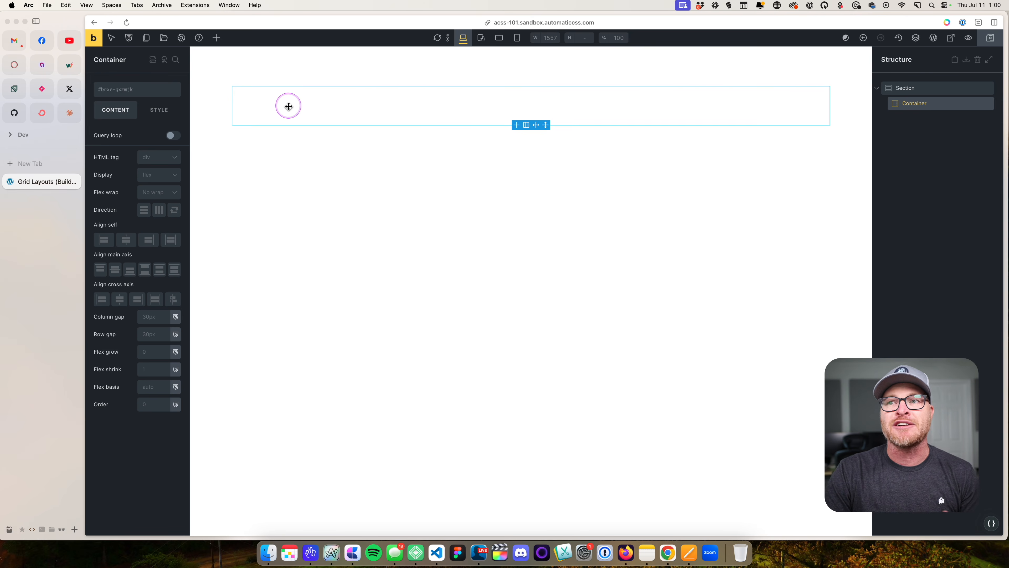
Apply the height--80 utility class to the container.
click(137, 92)
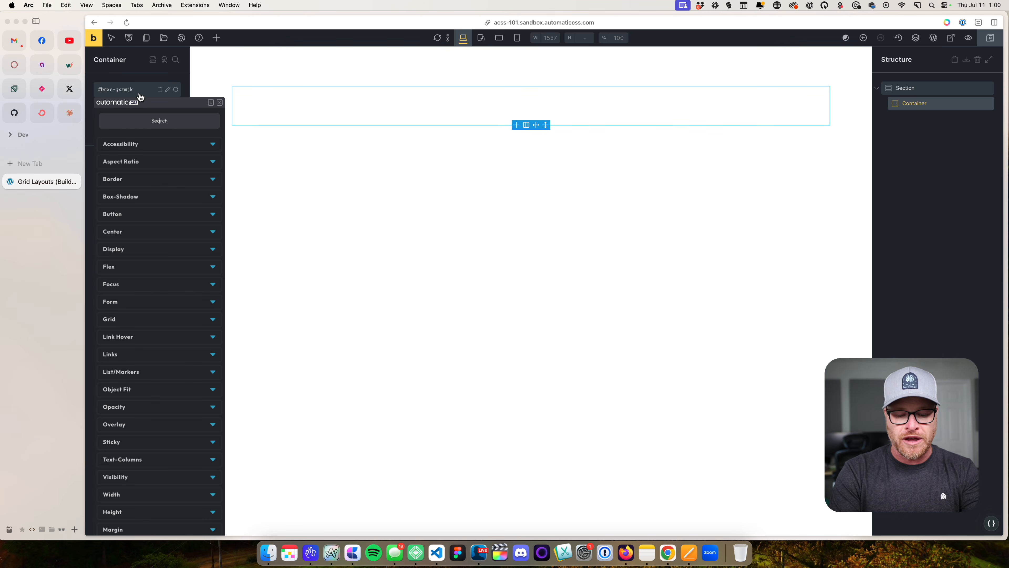
text(height)
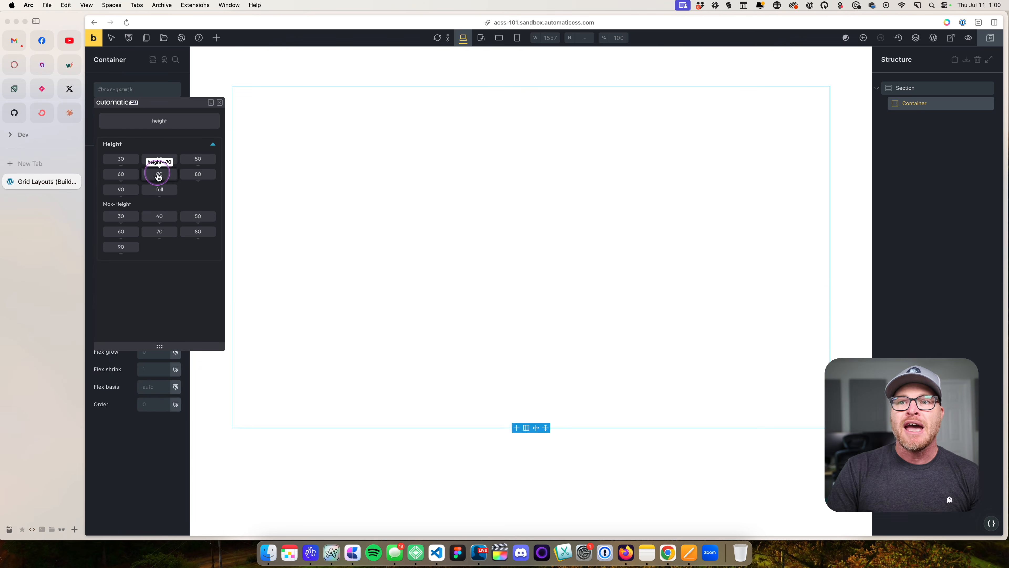
click(174, 177)
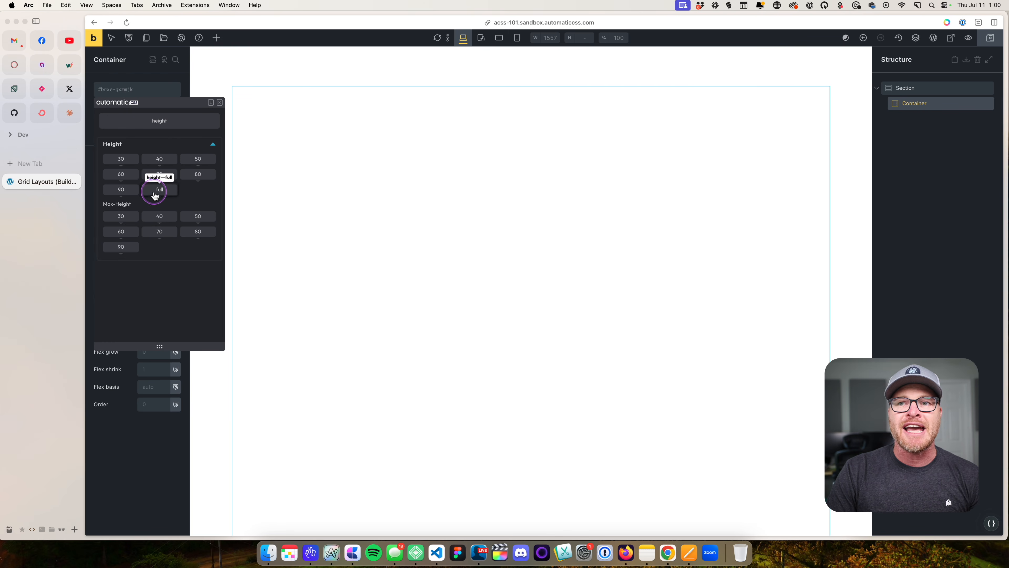
click(190, 181)
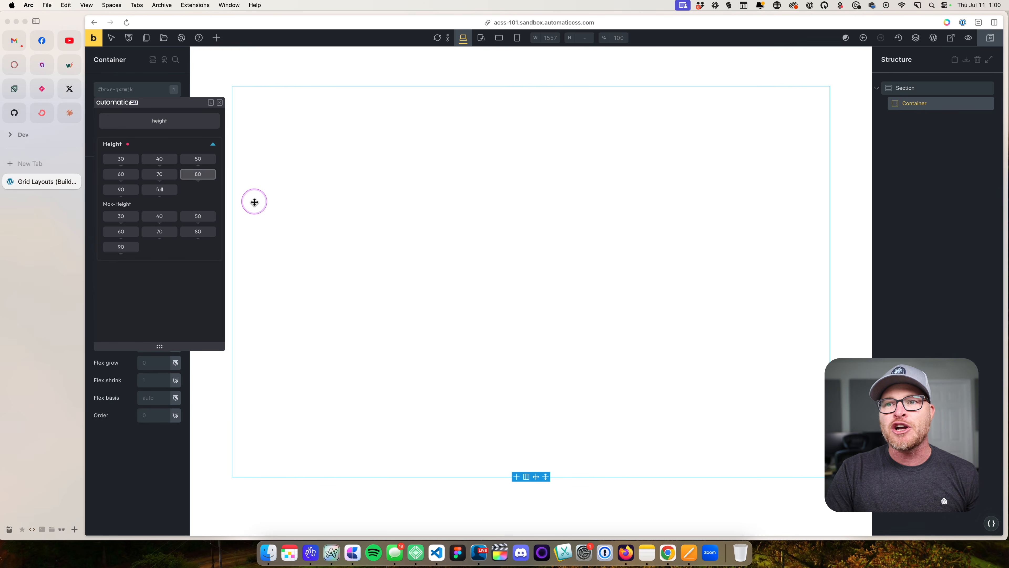
click(219, 102)
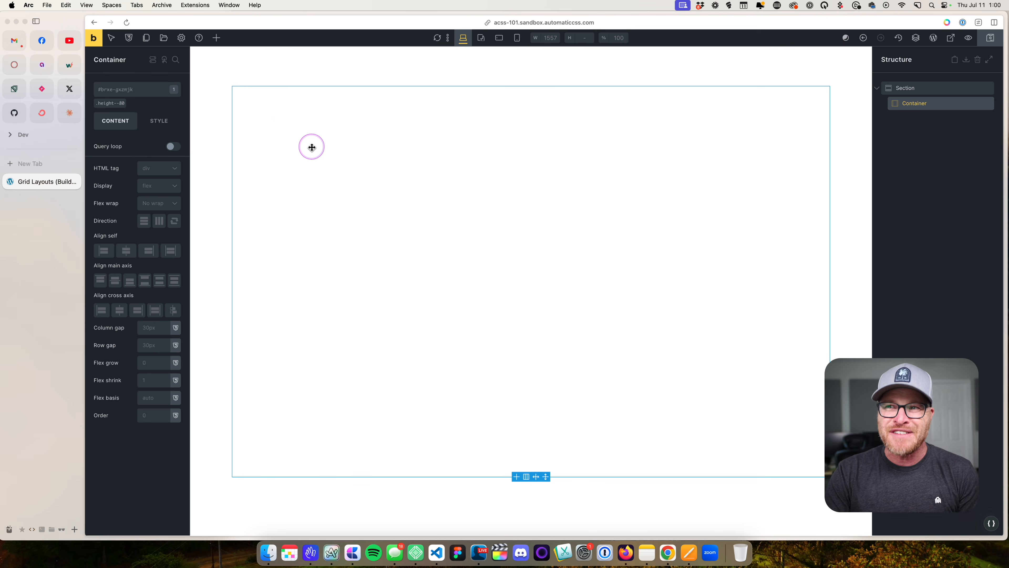
Add a Div element inside the container.
click(213, 38)
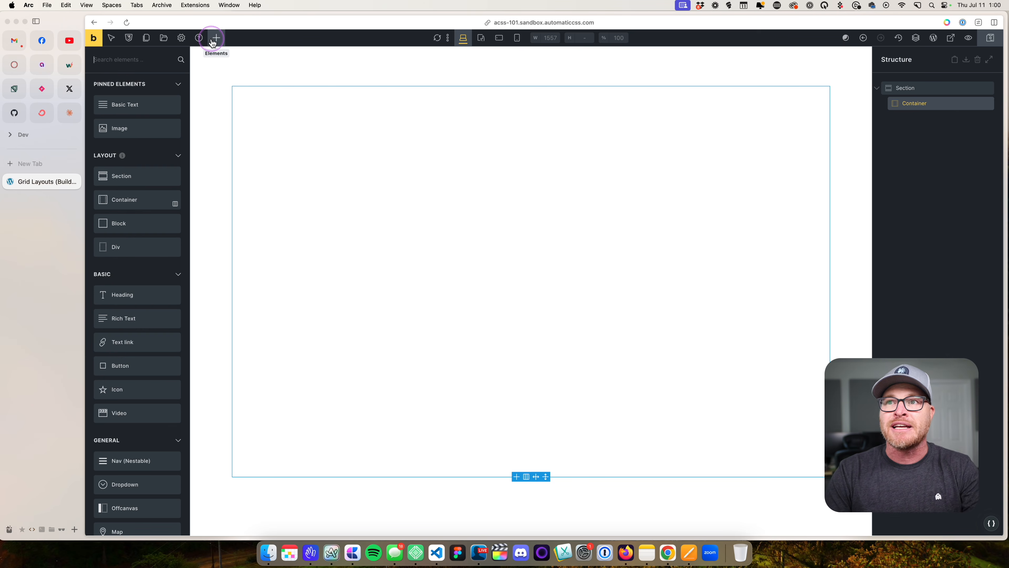
text(div)
drag(158, 88, 263, 101)
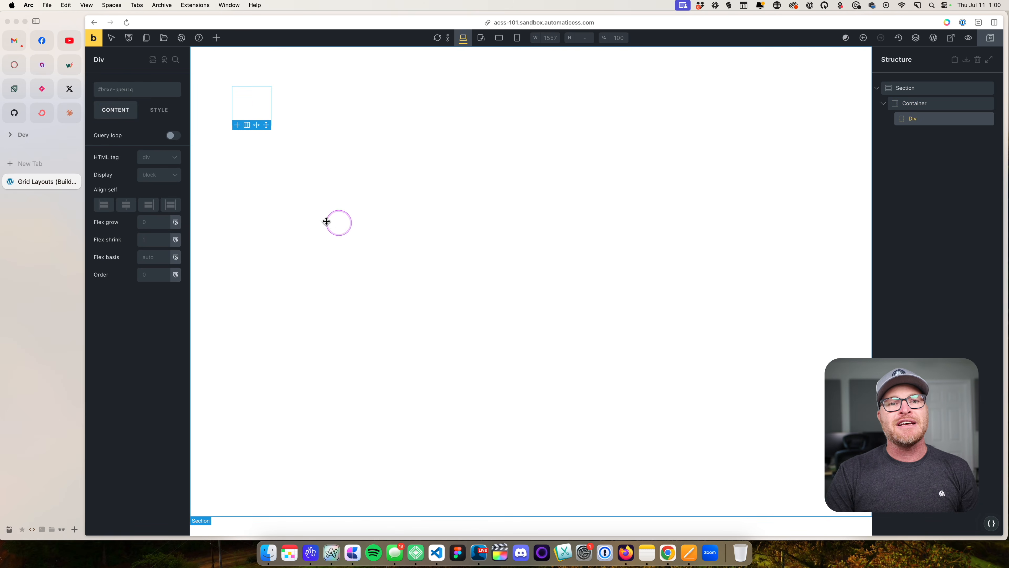
Apply the large padding utility class, padding--l, to the new div.
click(119, 90)
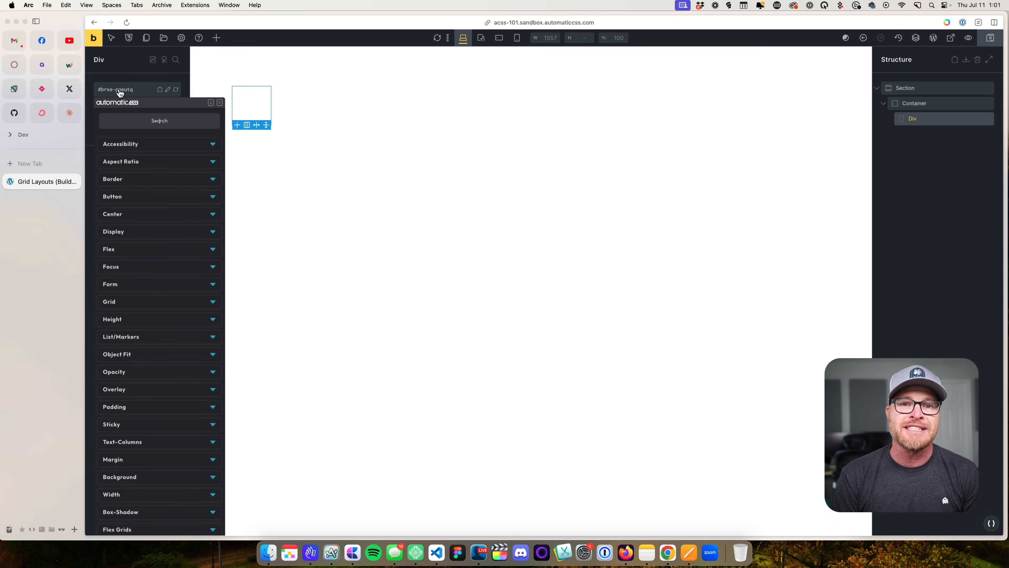
text(pad)
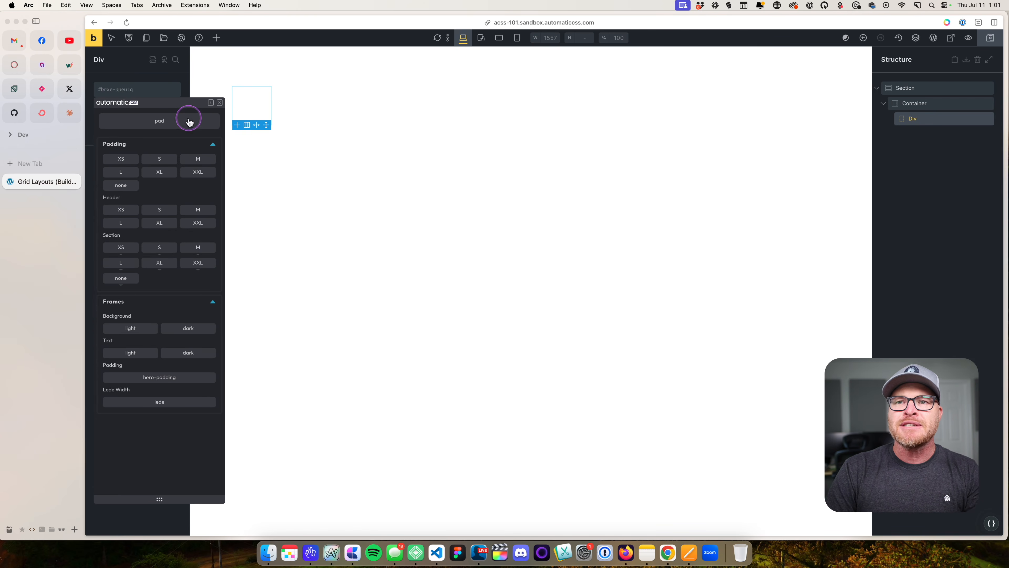
click(197, 159)
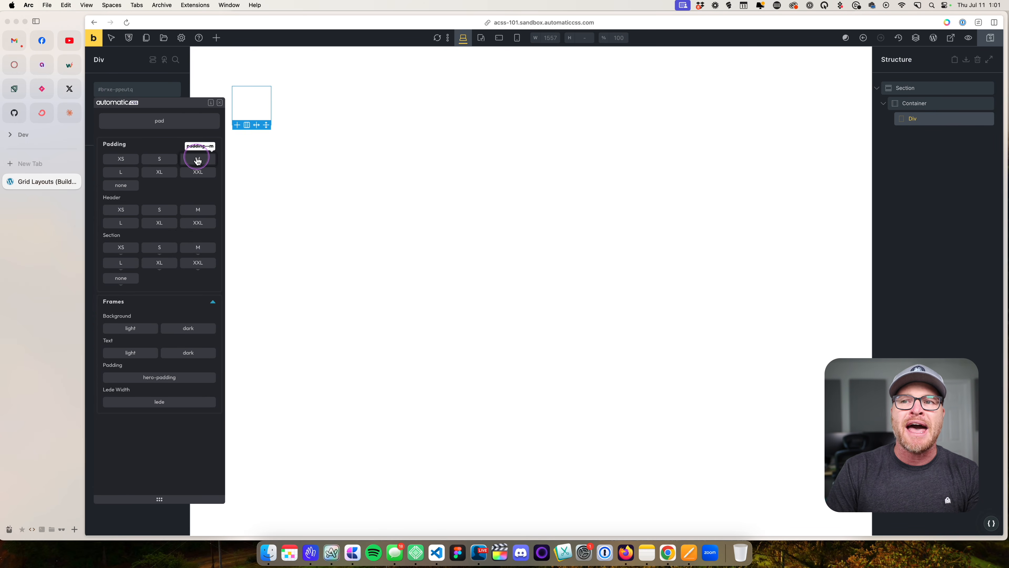
click(121, 175)
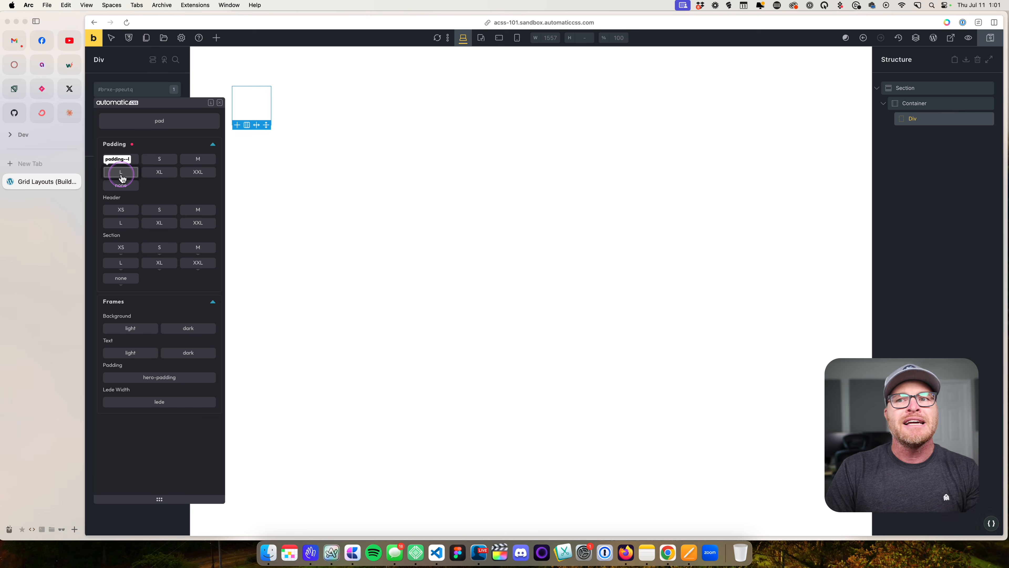
Give the div the primary background colour with the bg--primary utility class.
double_click(162, 122)
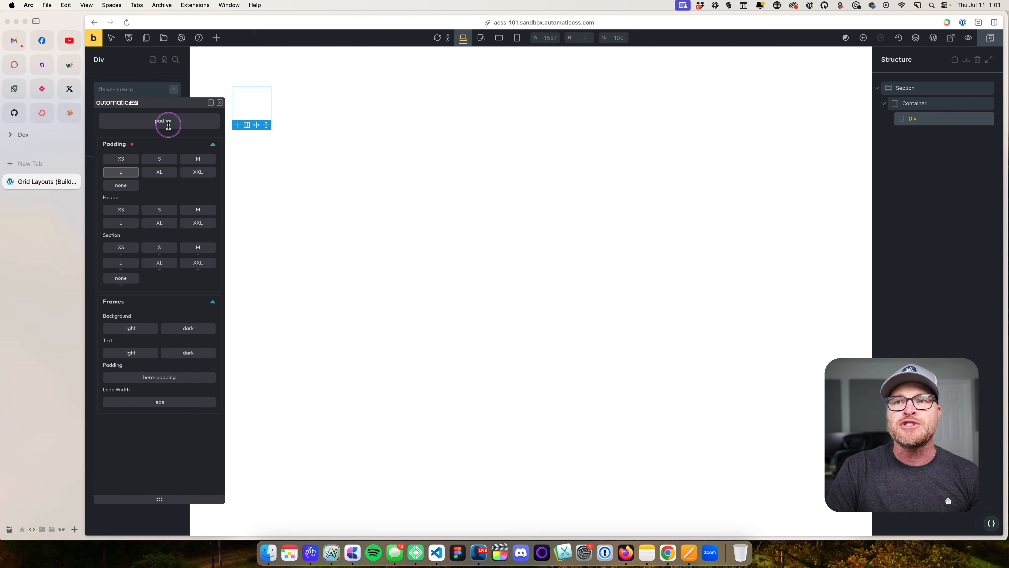
text(bg)
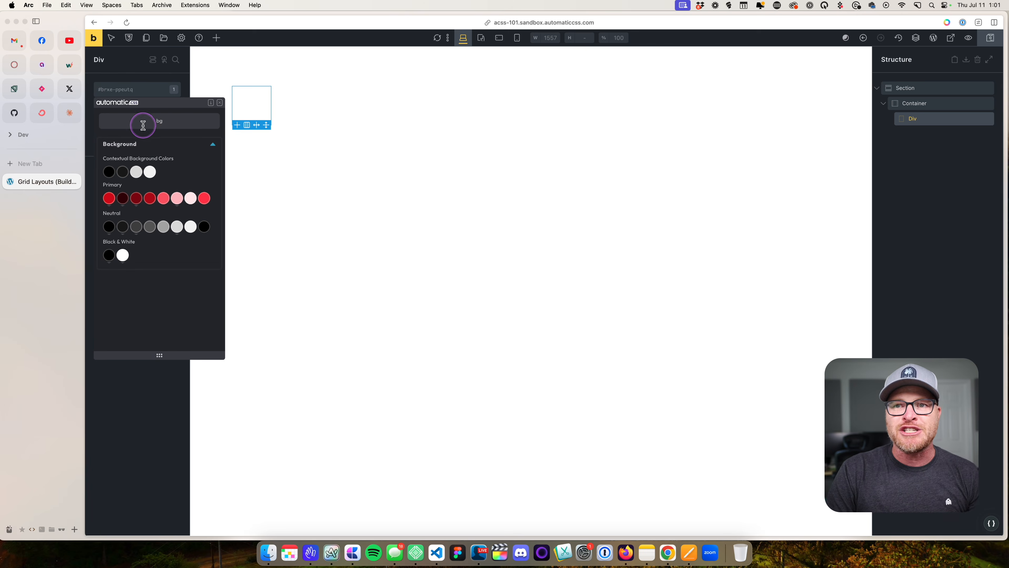
click(110, 198)
click(216, 134)
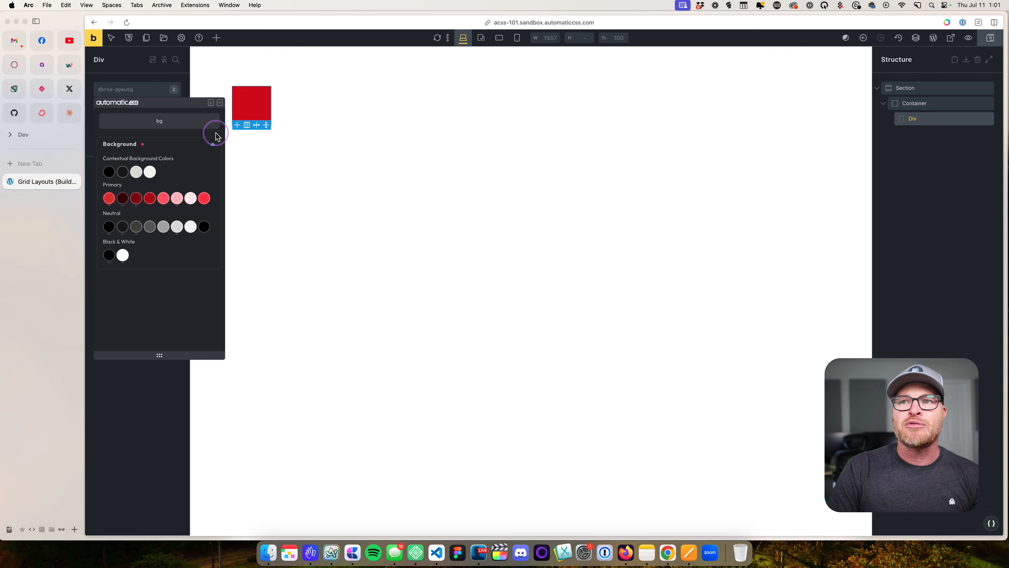
click(220, 102)
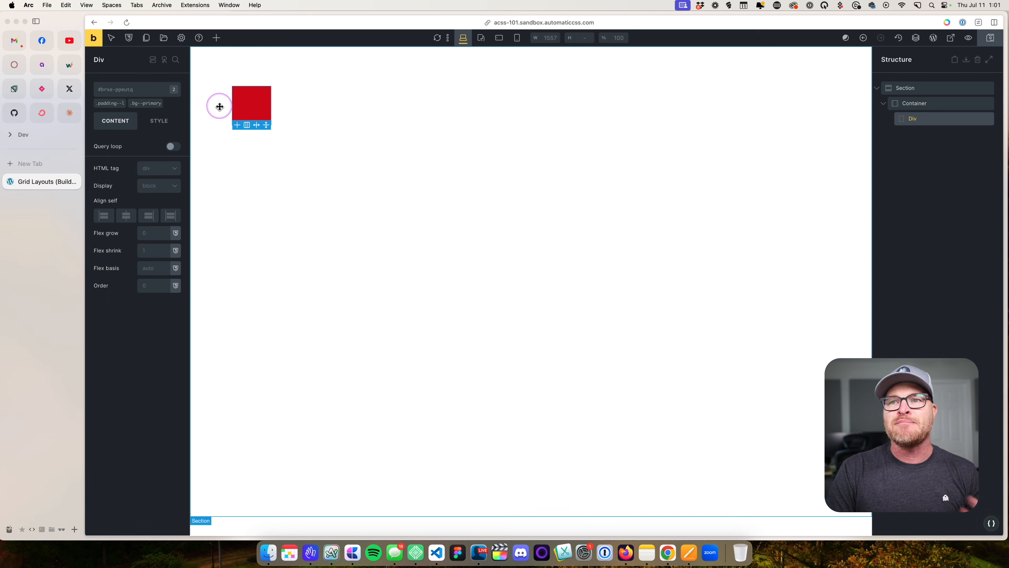
Examine the list of utility class toggles in the Automatic.css options, from Pro Mode through Corner Ribbons.
click(994, 524)
click(138, 72)
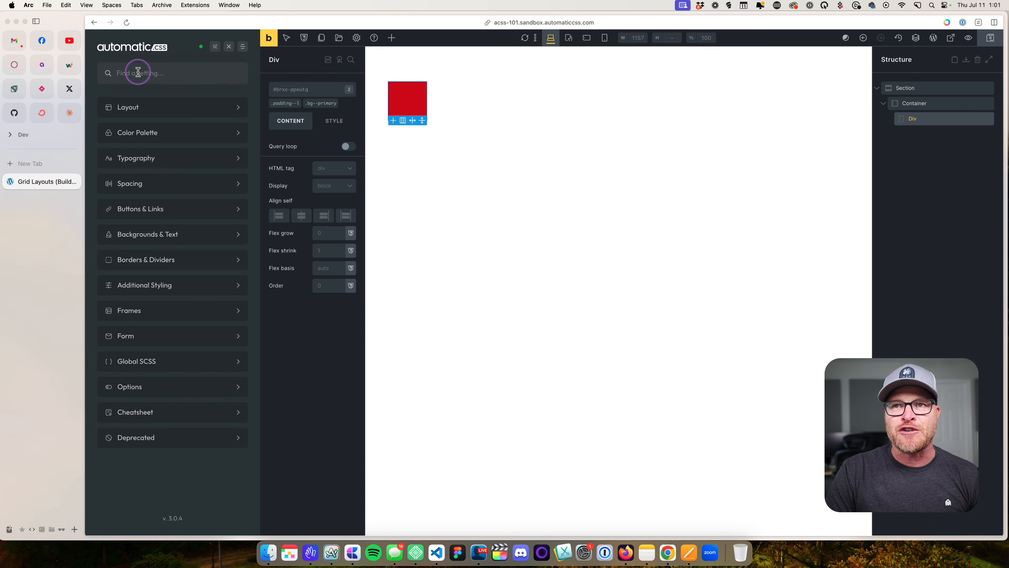
click(170, 387)
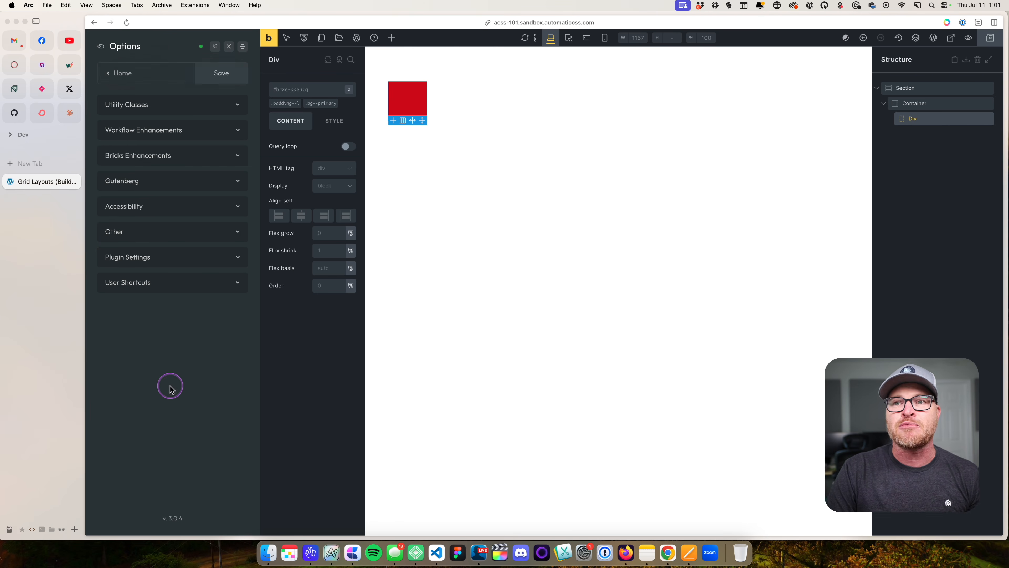
click(167, 104)
scroll(176, 200, down, 3)
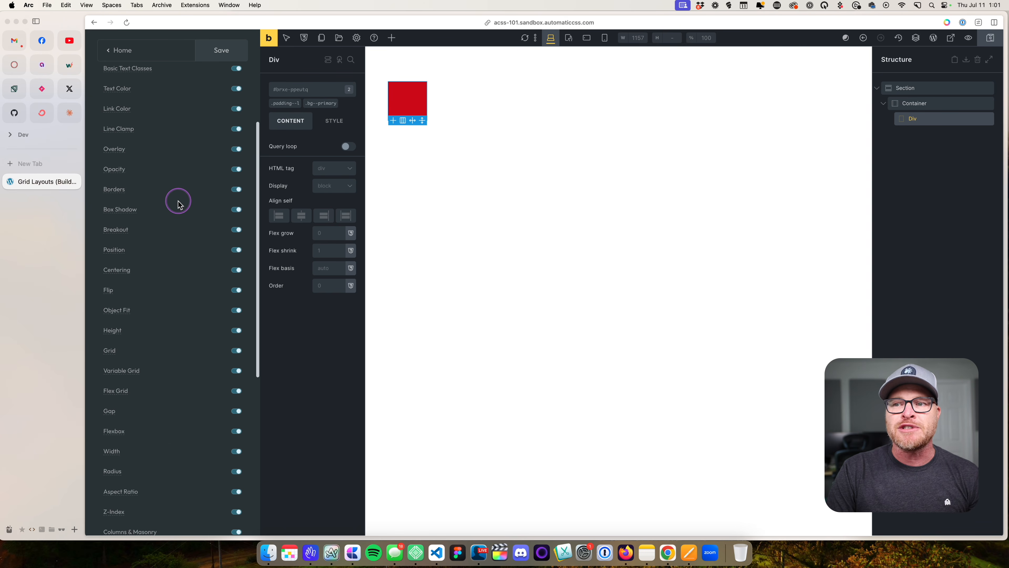
scroll(176, 201, down, 3)
scroll(216, 279, up, 8)
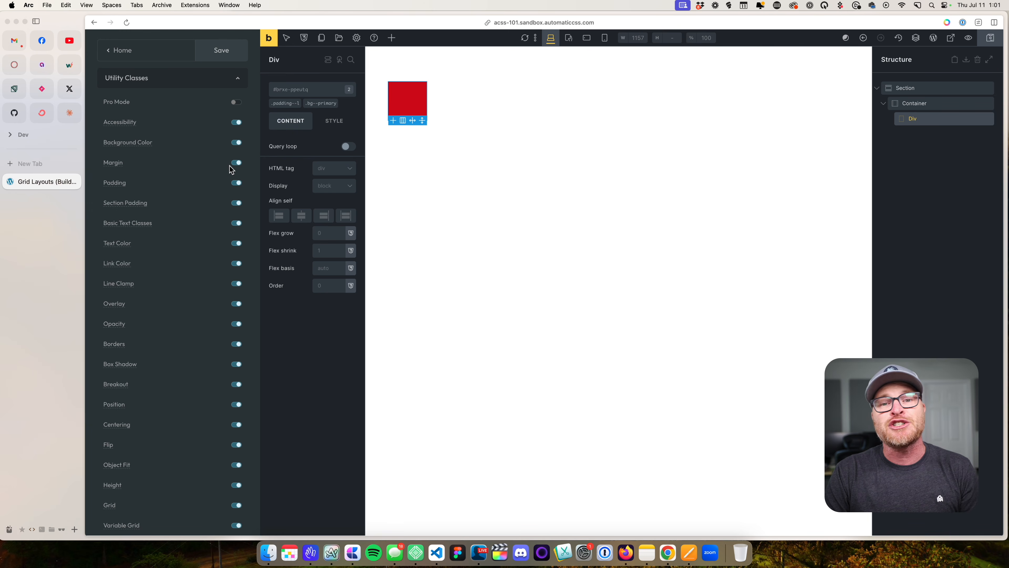
scroll(216, 175, down, 1)
scroll(215, 173, down, 2)
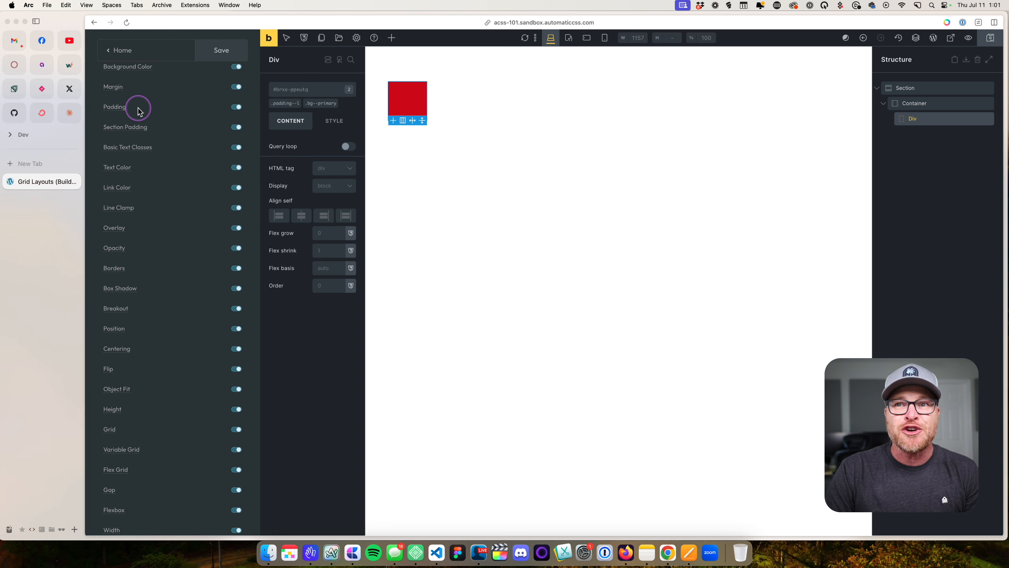
scroll(197, 275, down, 1)
scroll(197, 275, down, 8)
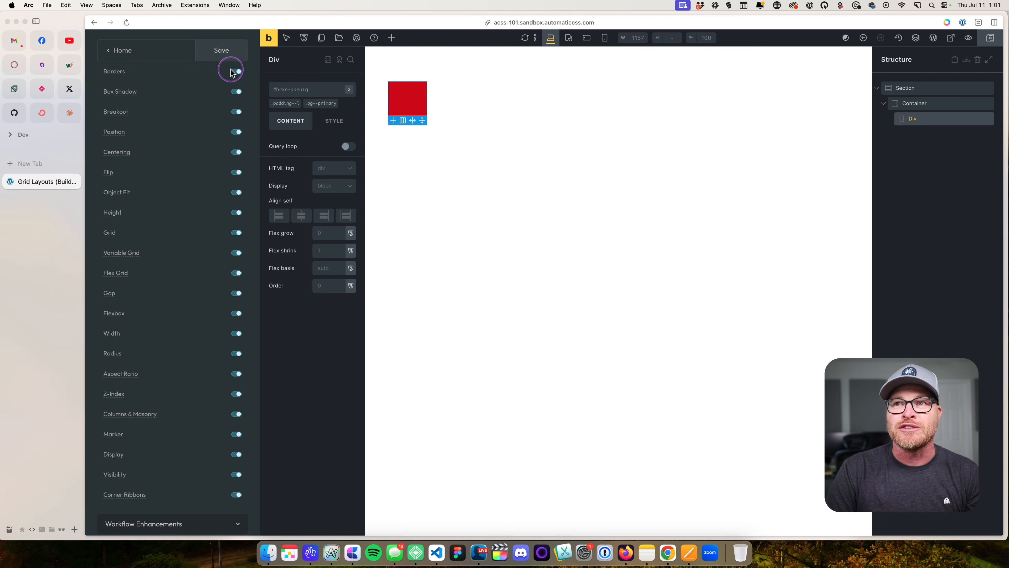
scroll(229, 68, up, 10)
click(229, 47)
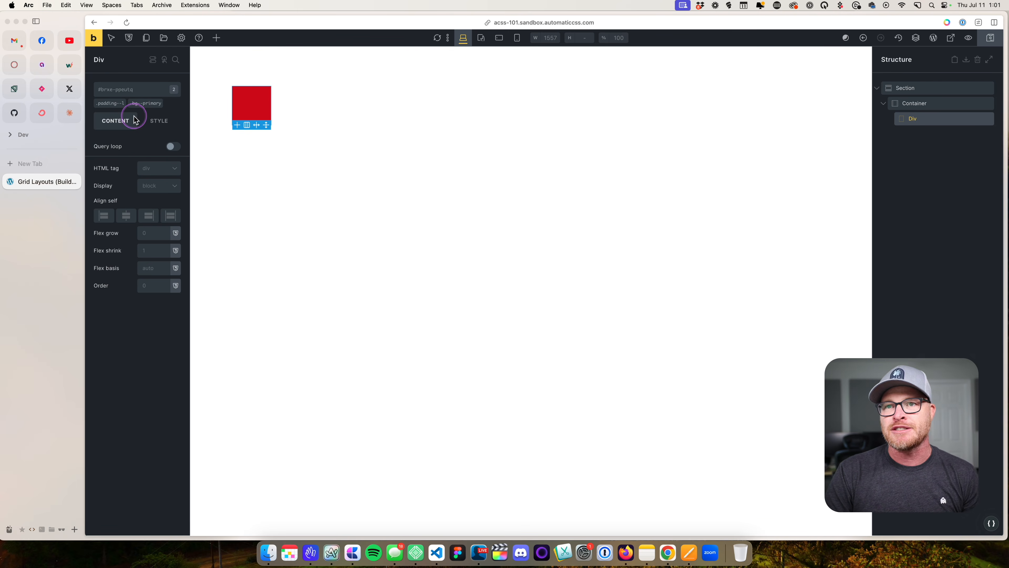
Make the container a six-column grid with the grid--6 utility class.
click(339, 311)
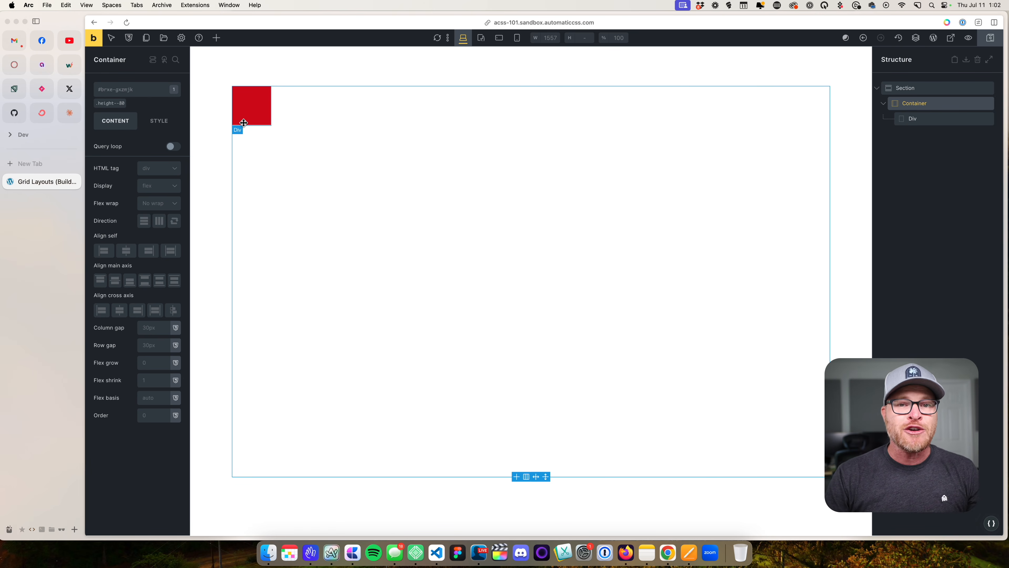
click(126, 90)
text(grid)
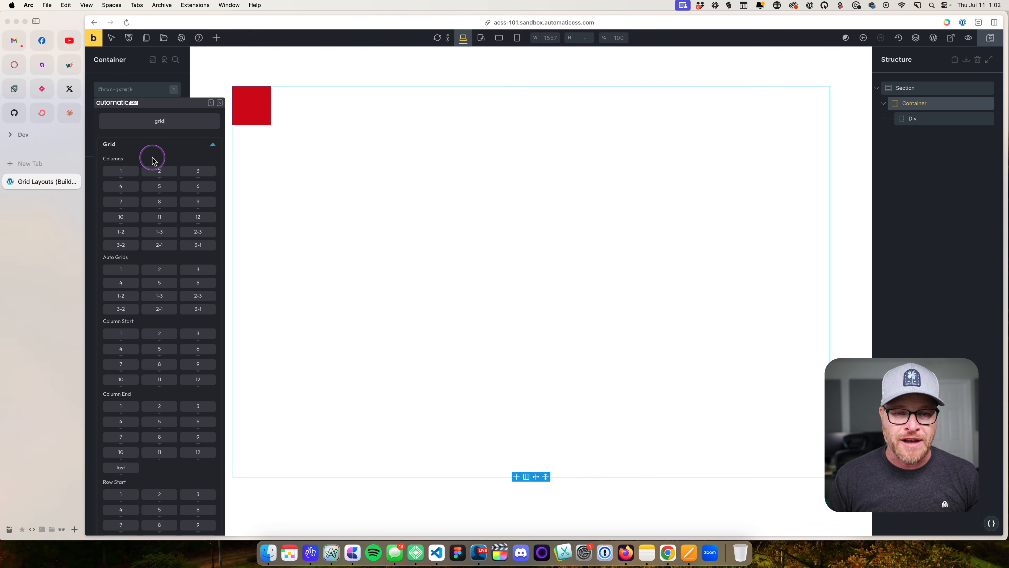
click(194, 191)
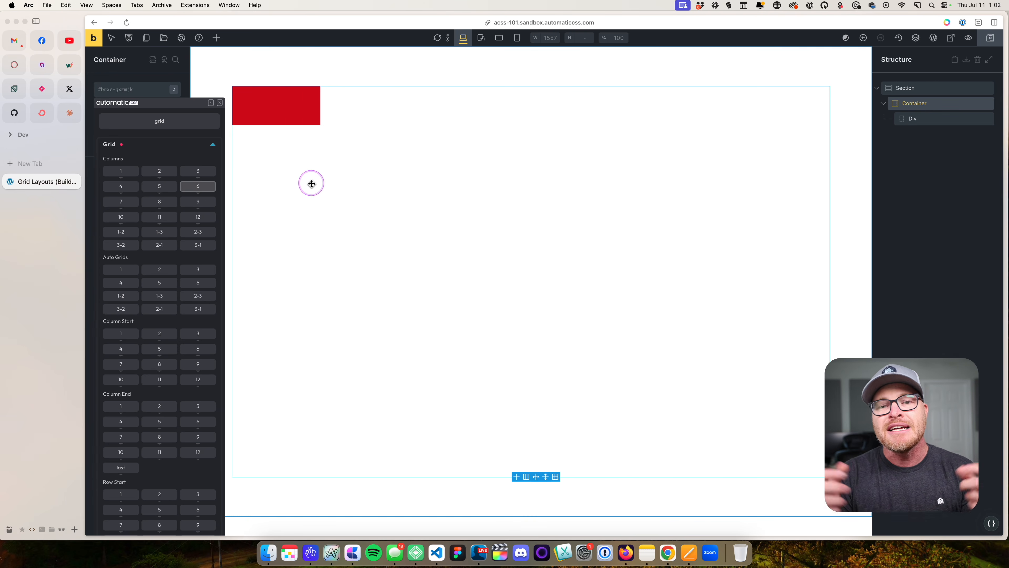
click(307, 183)
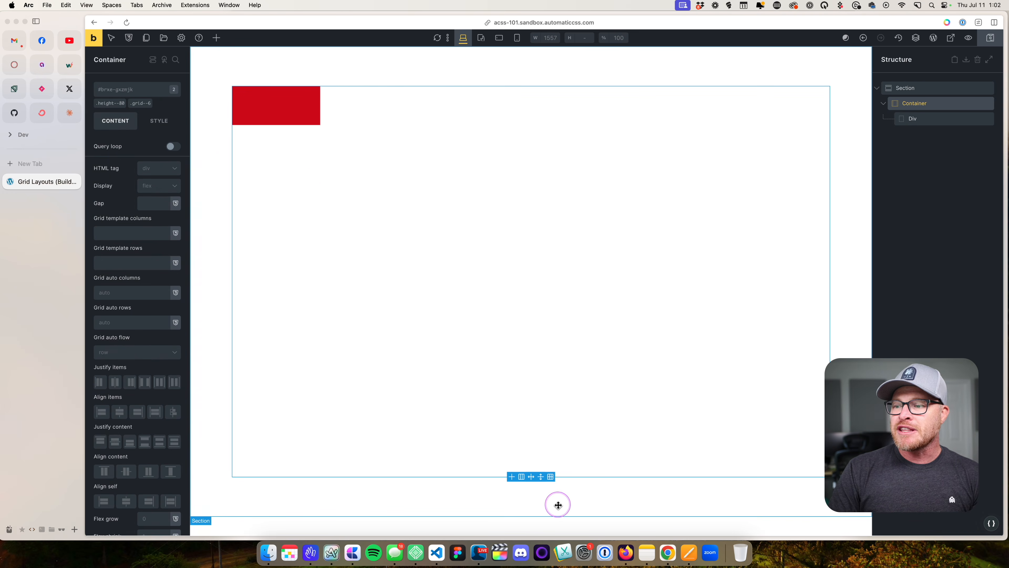
click(522, 356)
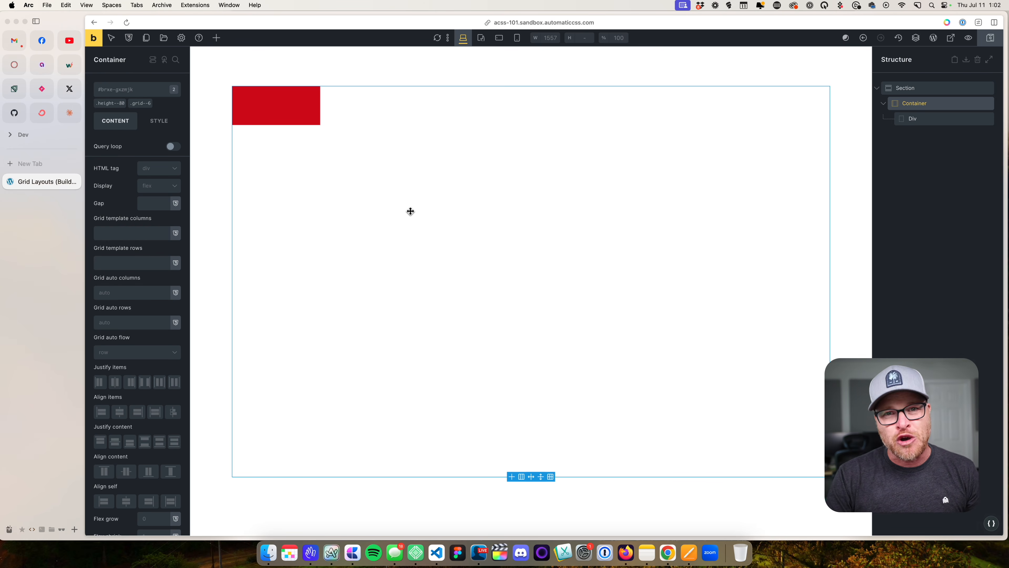
Enable the Bricks Grid Visualizer in the Automatic.css Bricks enhancements, save the settings and close the dashboard.
click(992, 524)
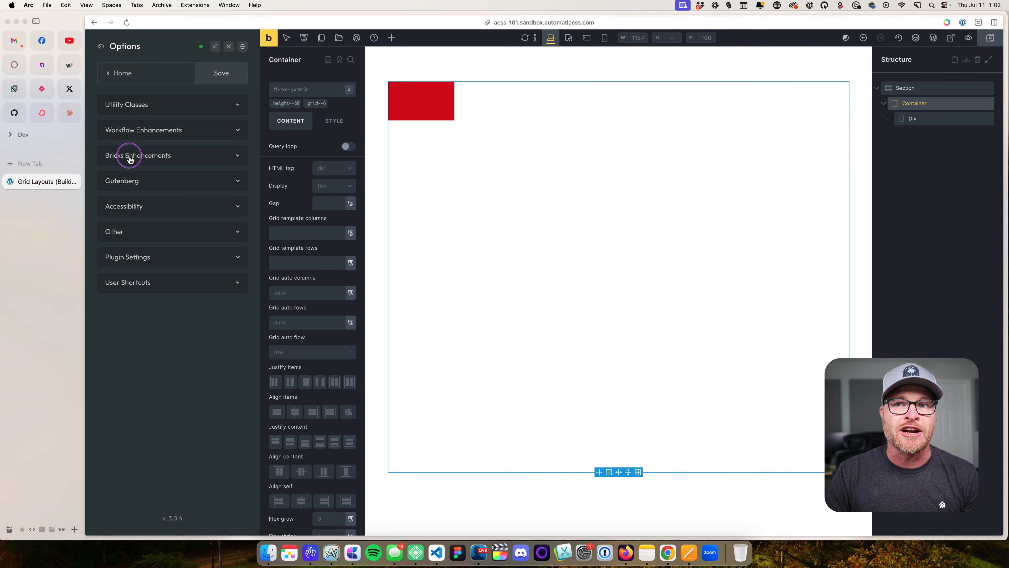
click(152, 159)
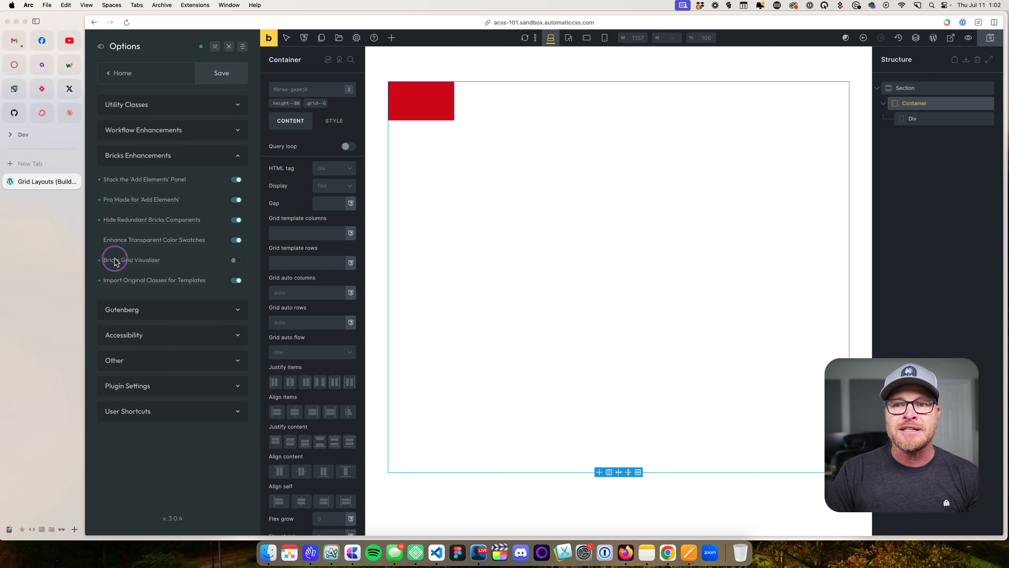
mouse_move(139, 259)
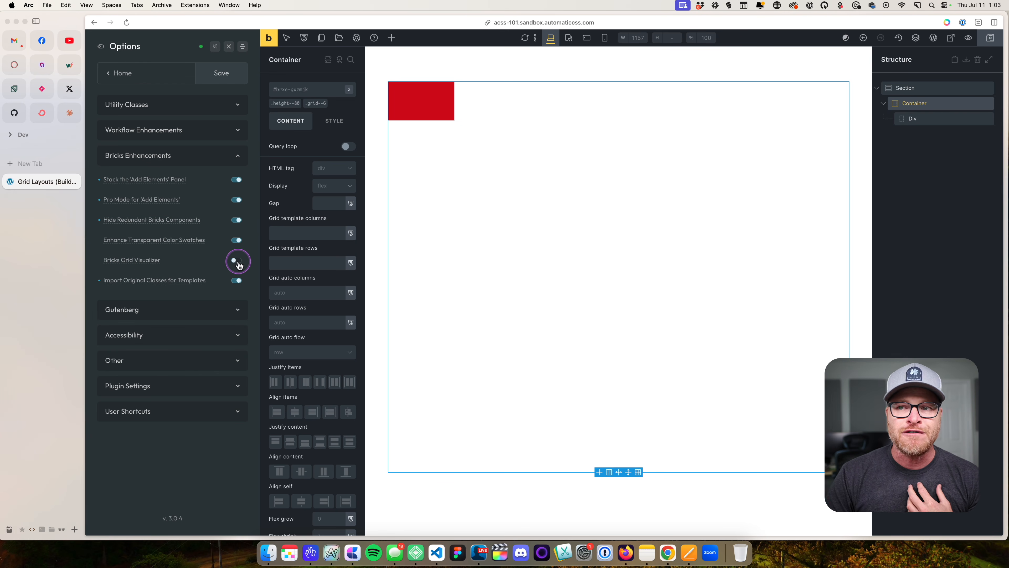
click(238, 262)
click(227, 78)
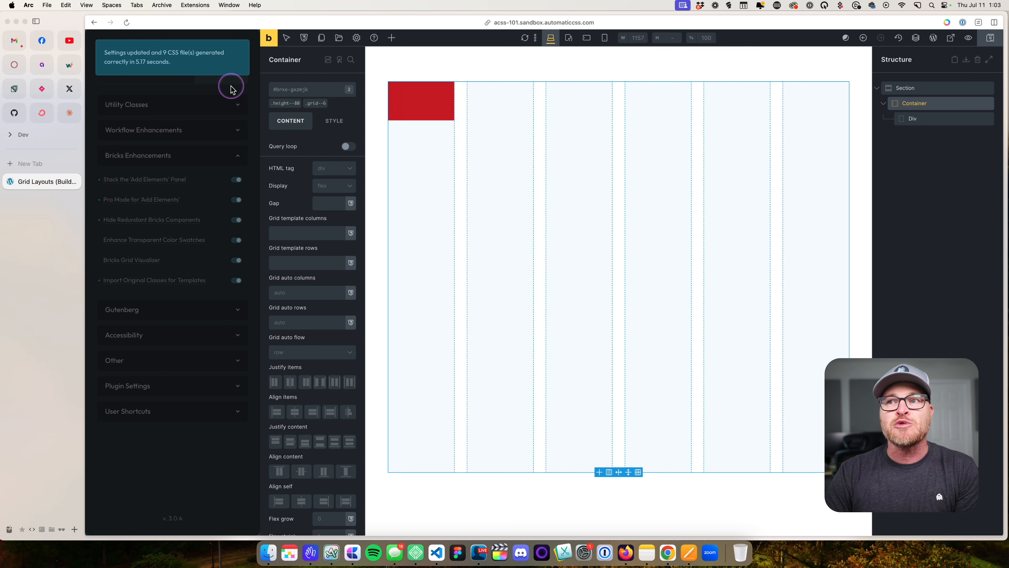
click(237, 52)
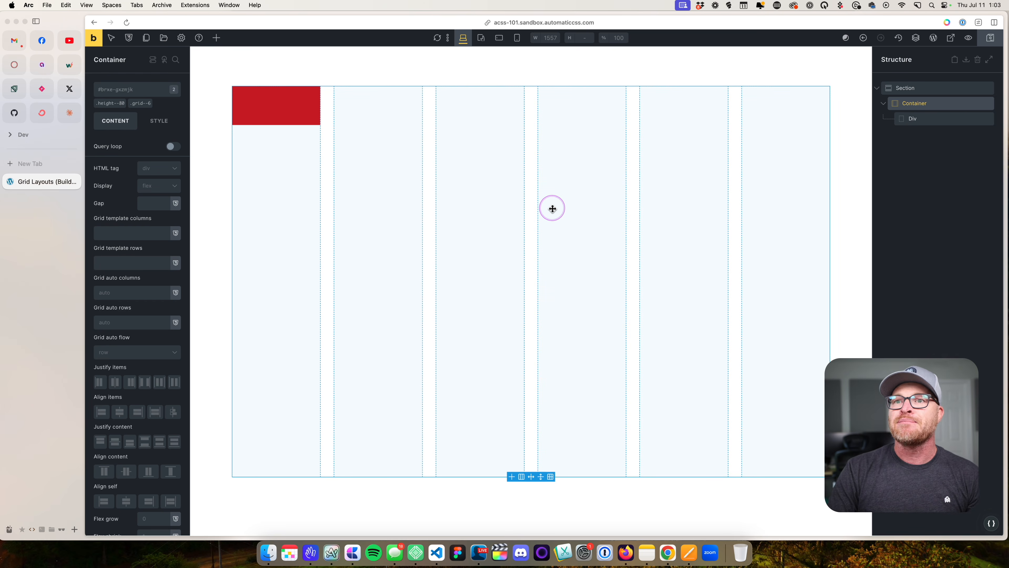
Give the container six grid rows with the grid-rows--6 utility class.
click(132, 94)
text(grid)
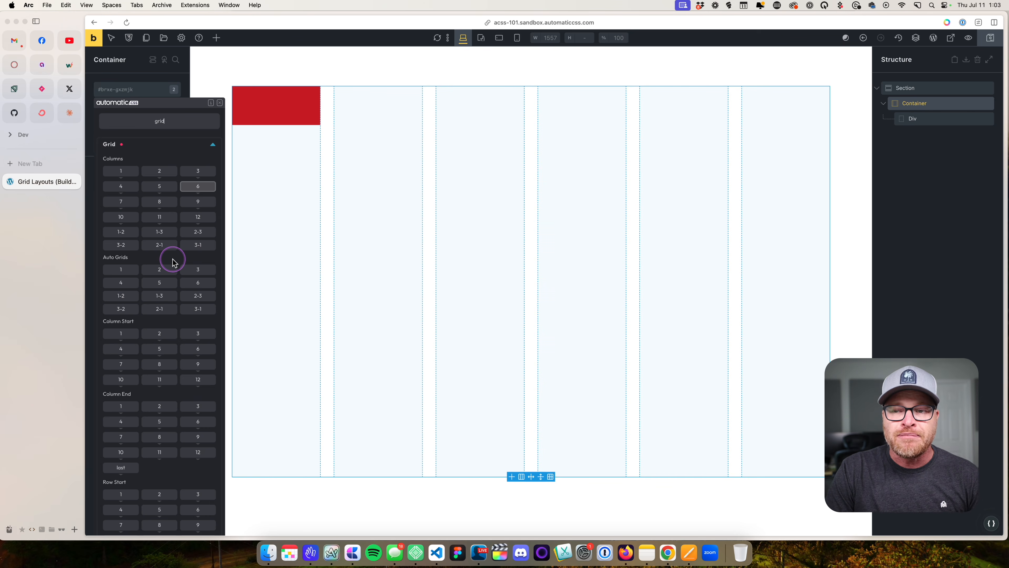
scroll(173, 262, down, 15)
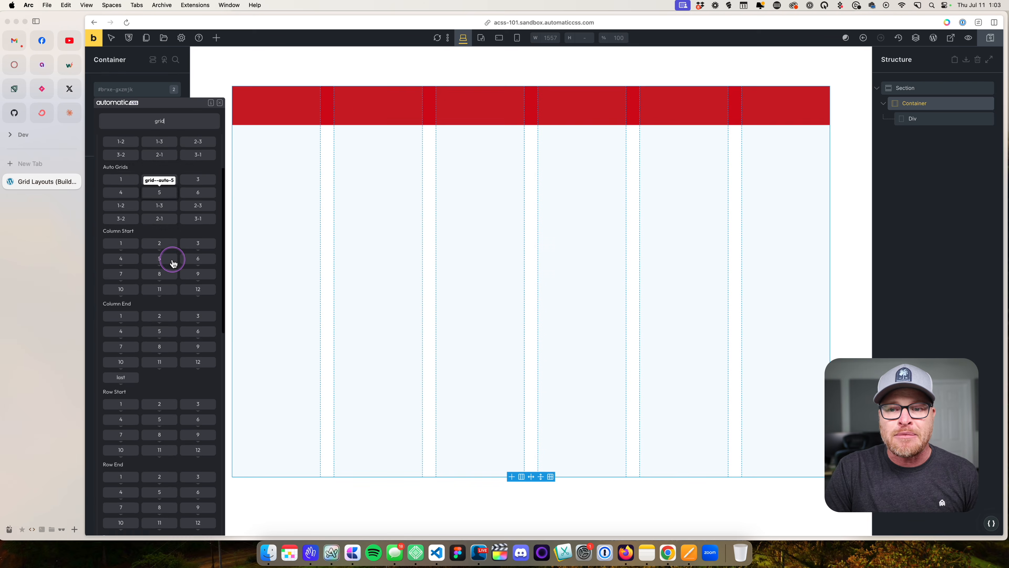
scroll(174, 263, down, 3)
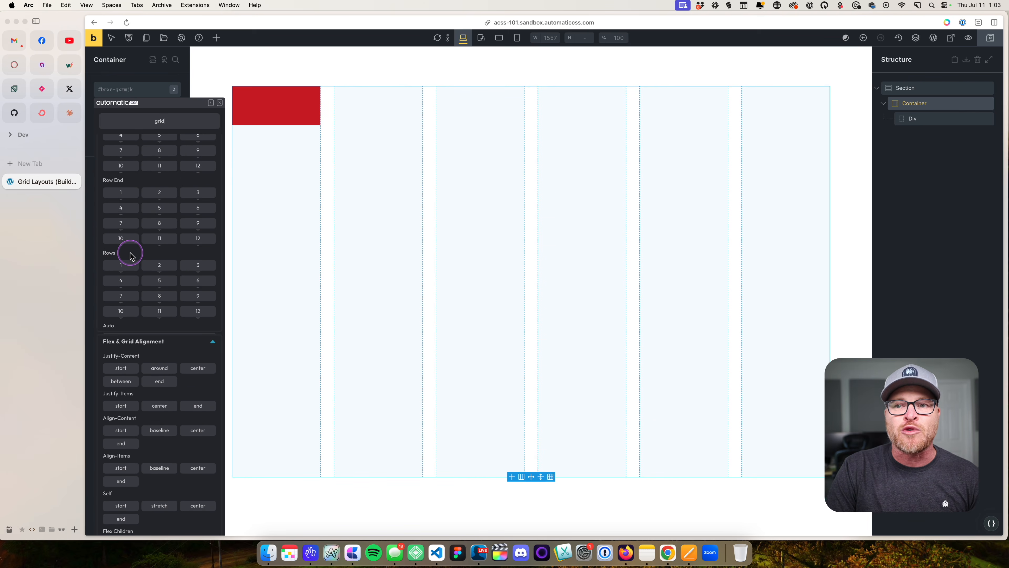
click(198, 280)
click(219, 103)
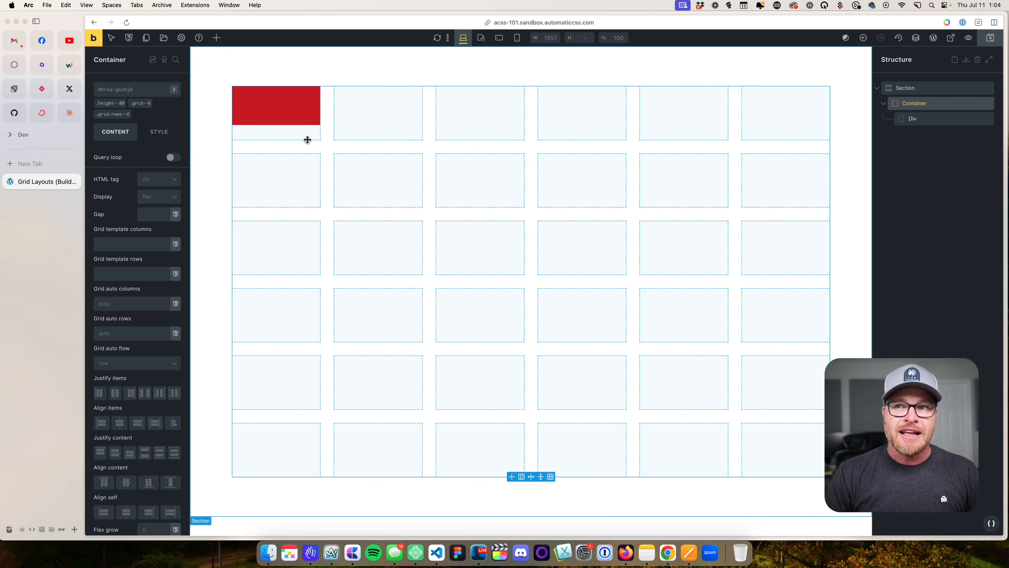
Add the stretch utility class to the container so the grid item fills its cell.
click(283, 103)
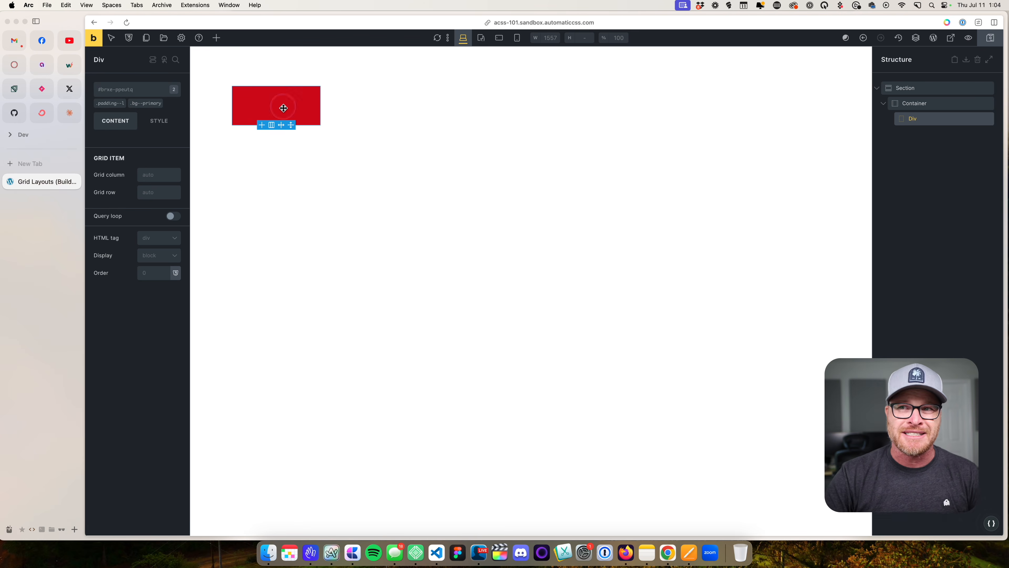
click(434, 205)
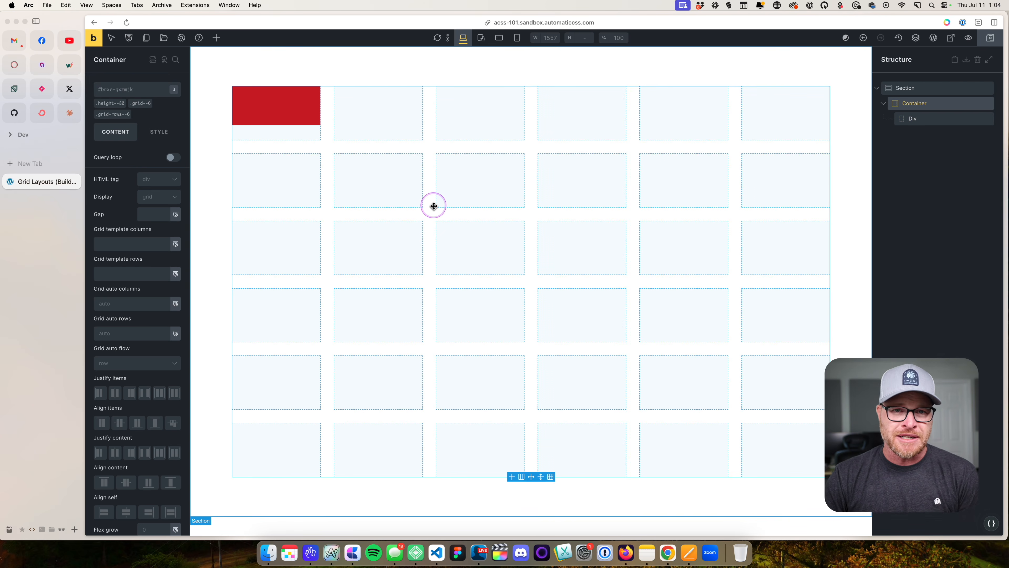
click(120, 91)
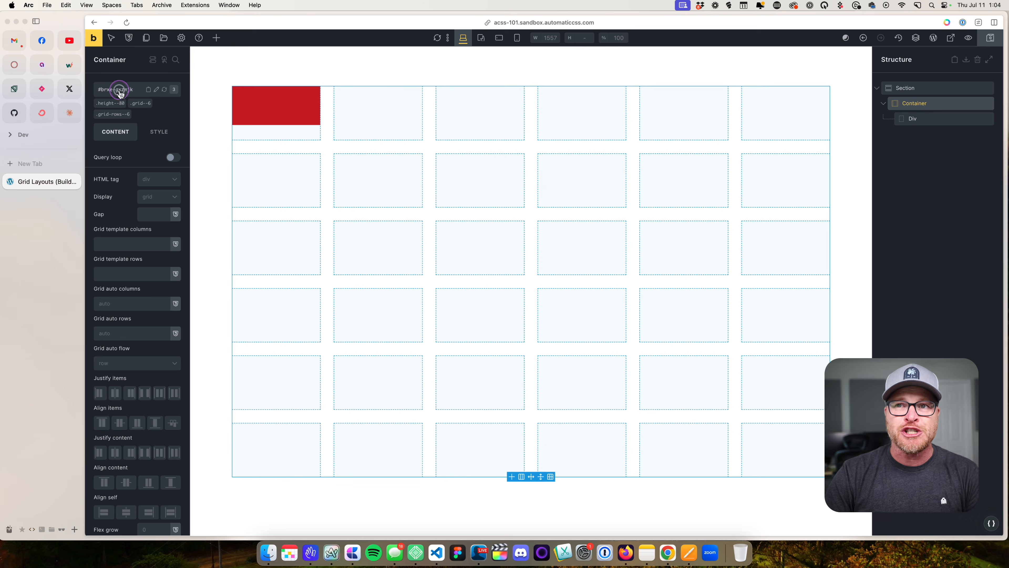
text(tret)
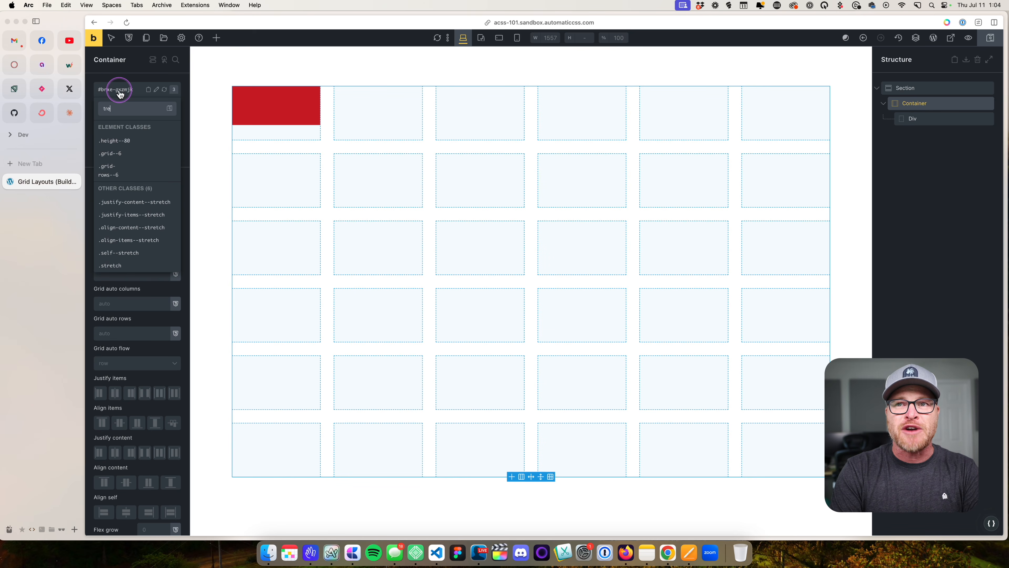
key(BackSpace)
key(BackSpace)
key(BackSpace)
text(stretch)
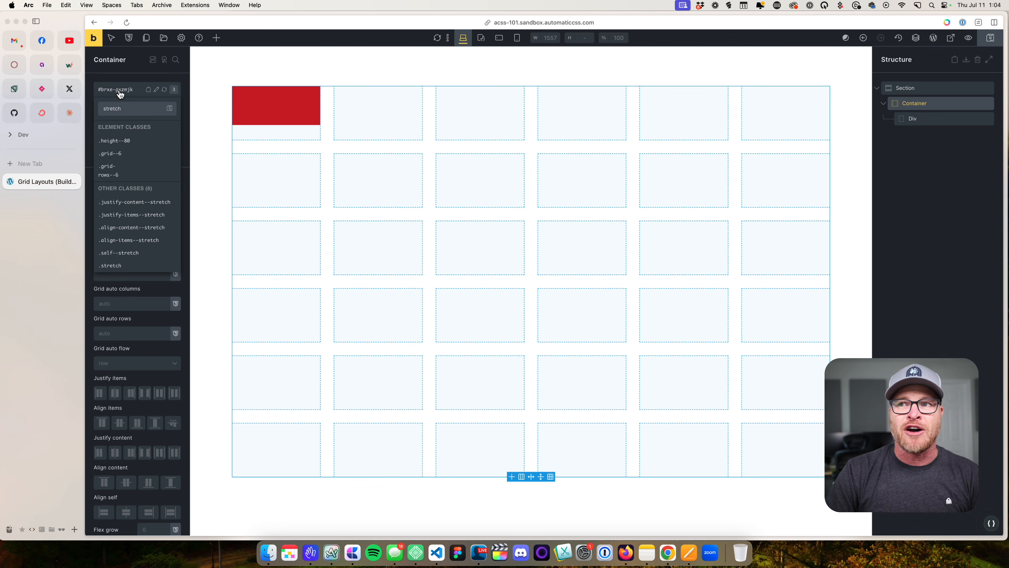
key(Return)
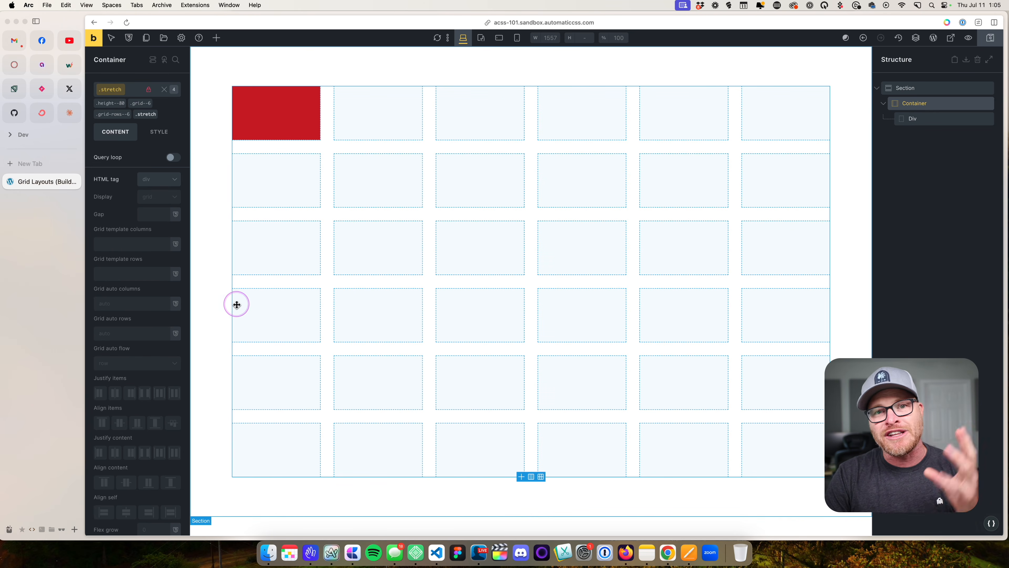
Add the grid--auto-rows utility class to the container.
click(130, 90)
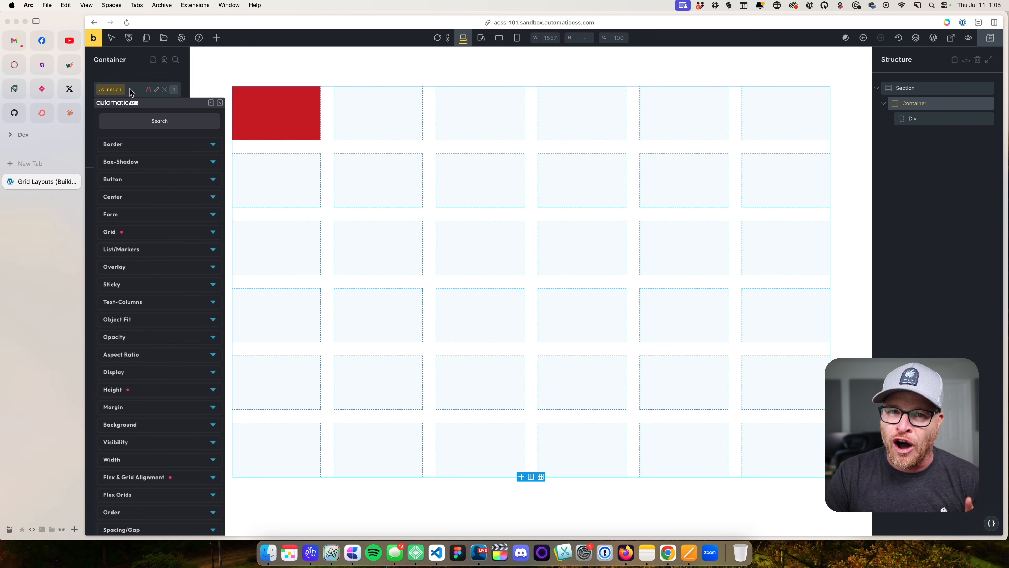
text(grid)
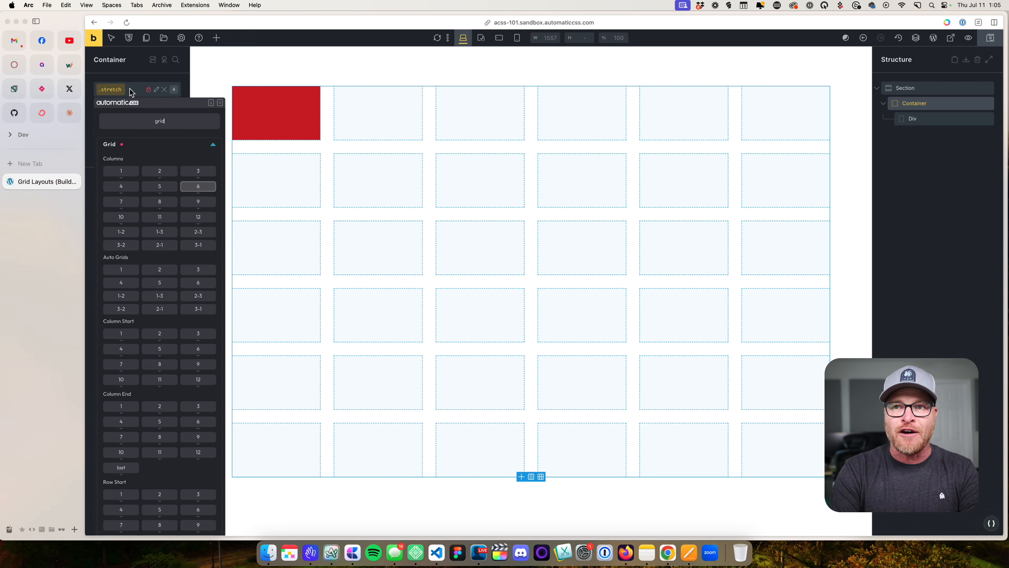
scroll(191, 254, down, 10)
click(190, 255)
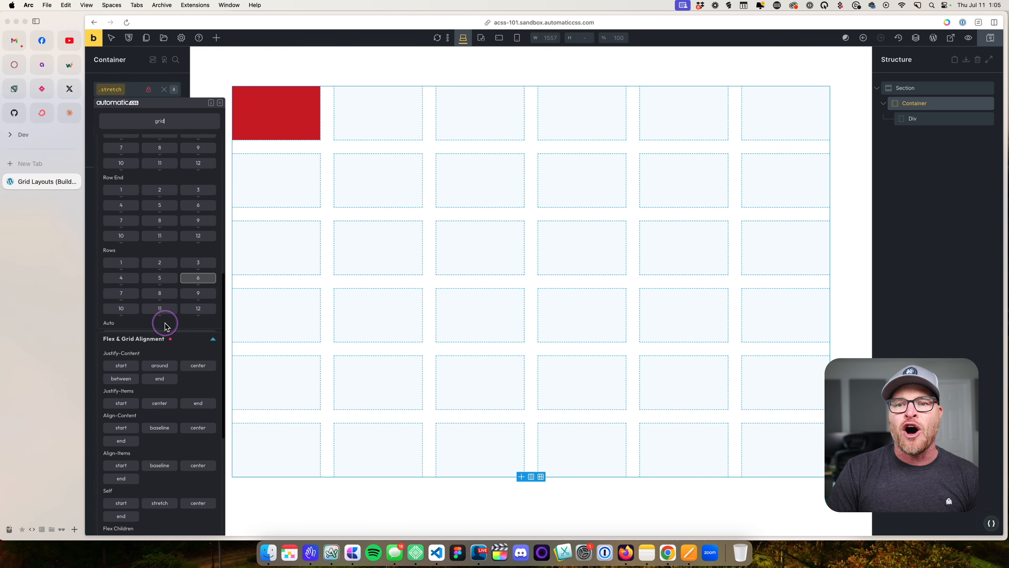
click(152, 336)
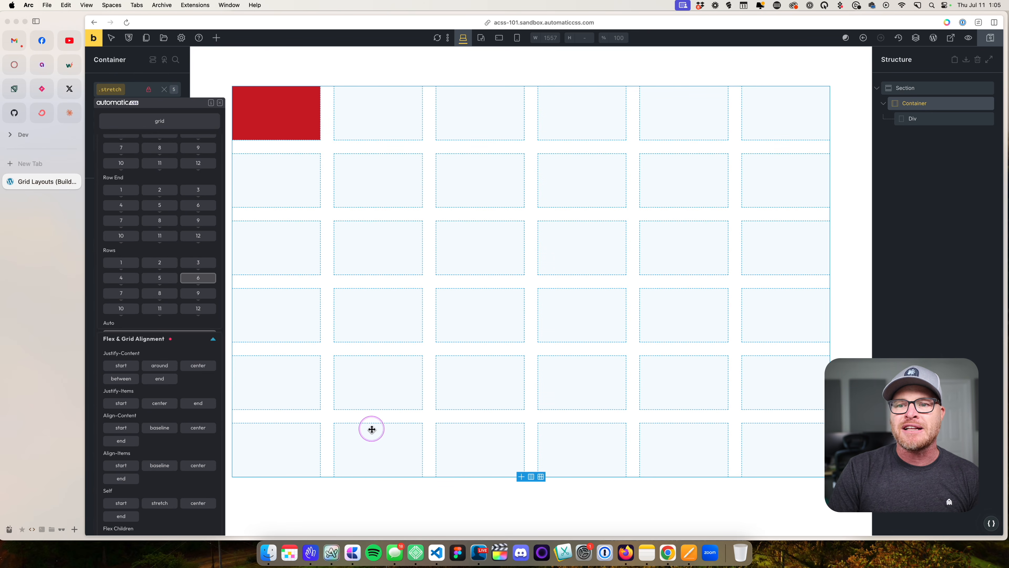
click(220, 102)
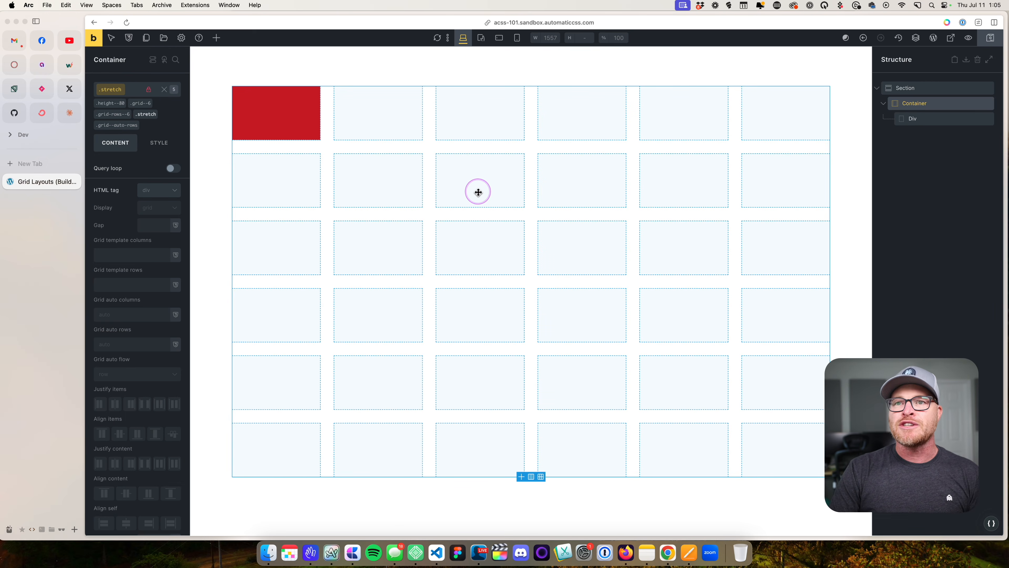
Give the section a light background with the bg--light utility class.
click(300, 66)
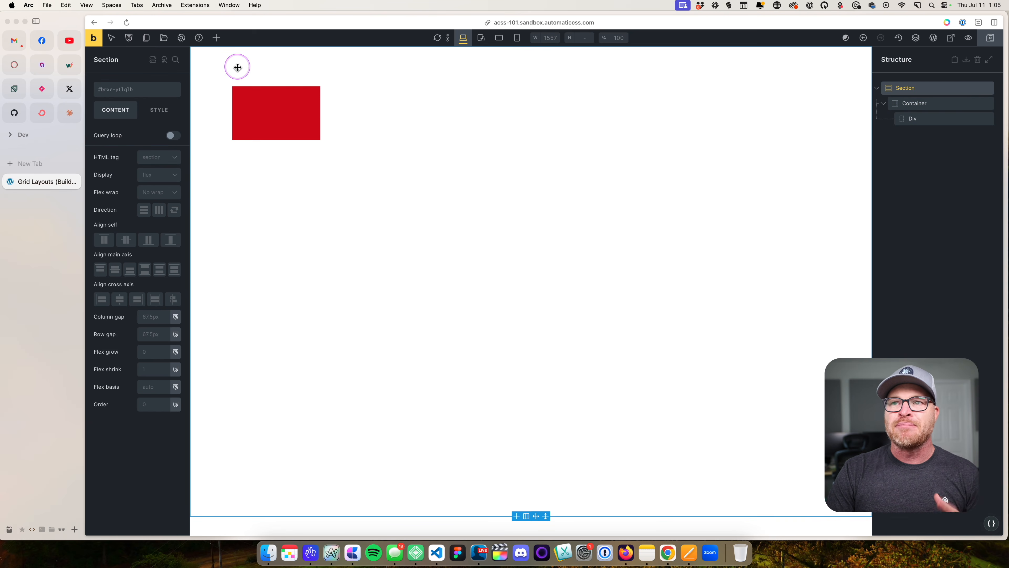
right_click(132, 94)
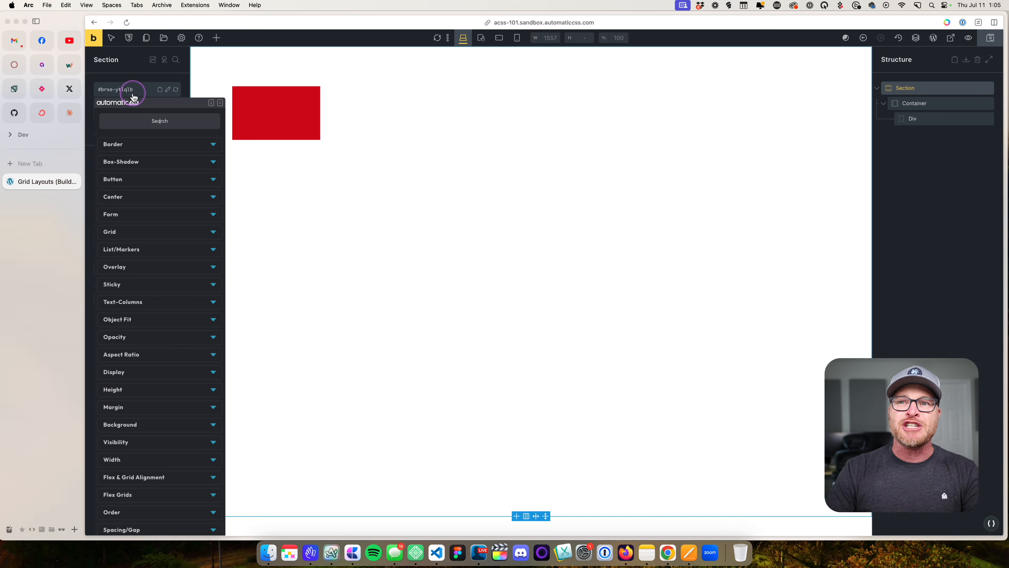
text(bg)
click(150, 171)
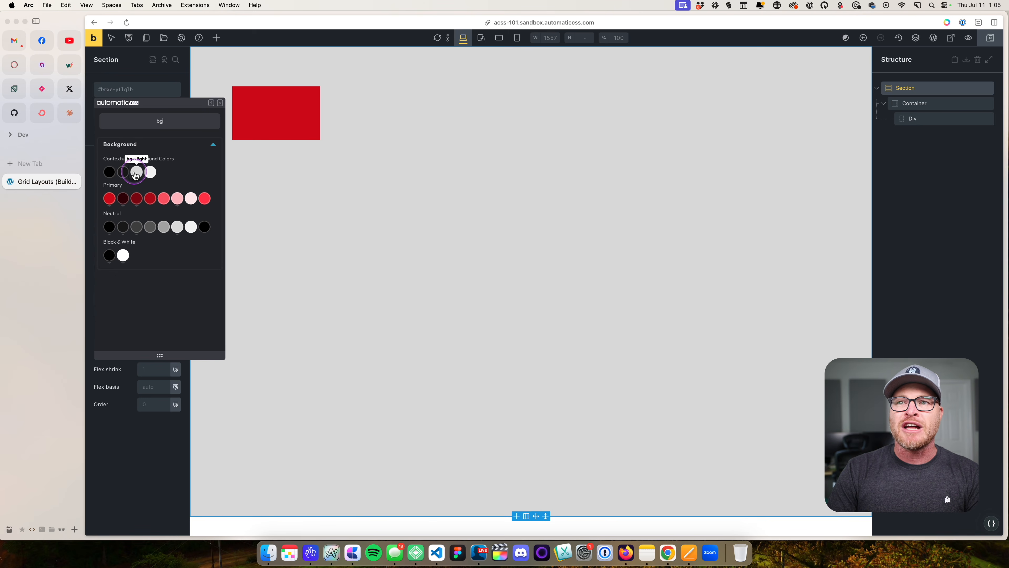
click(135, 171)
Give the container a white background with the bg--white utility class.
click(405, 130)
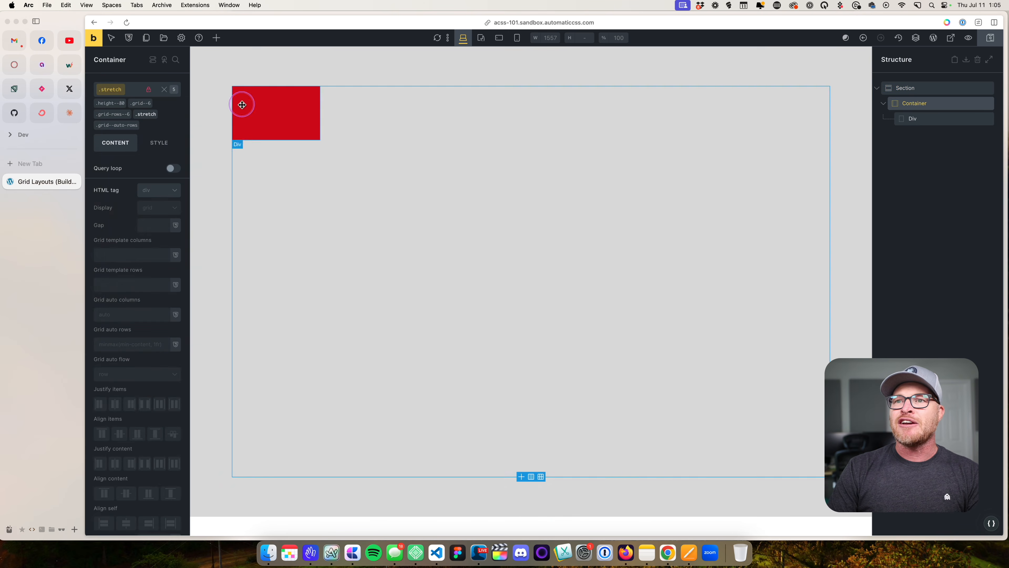
right_click(126, 90)
text(bg)
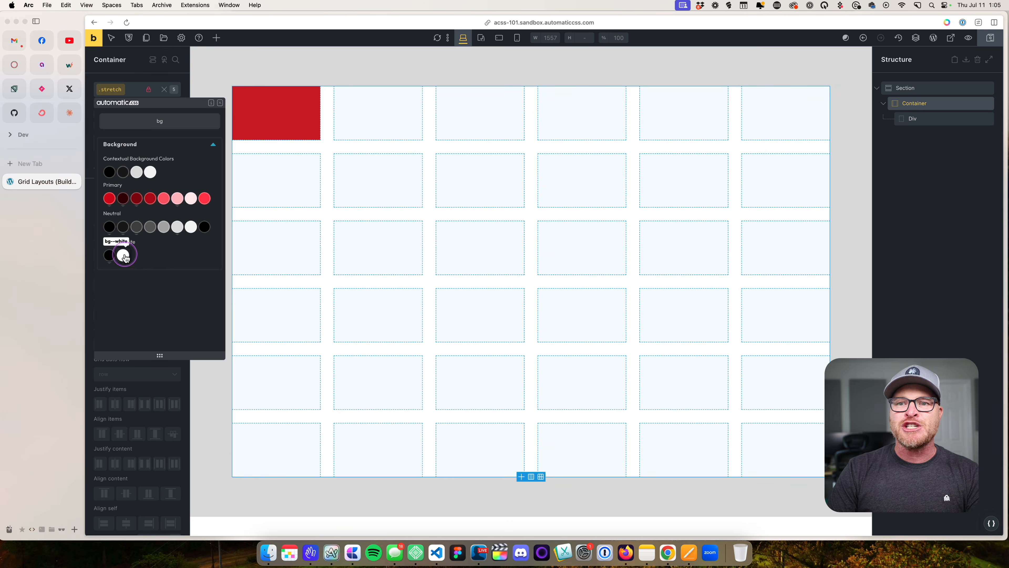
click(124, 257)
click(327, 79)
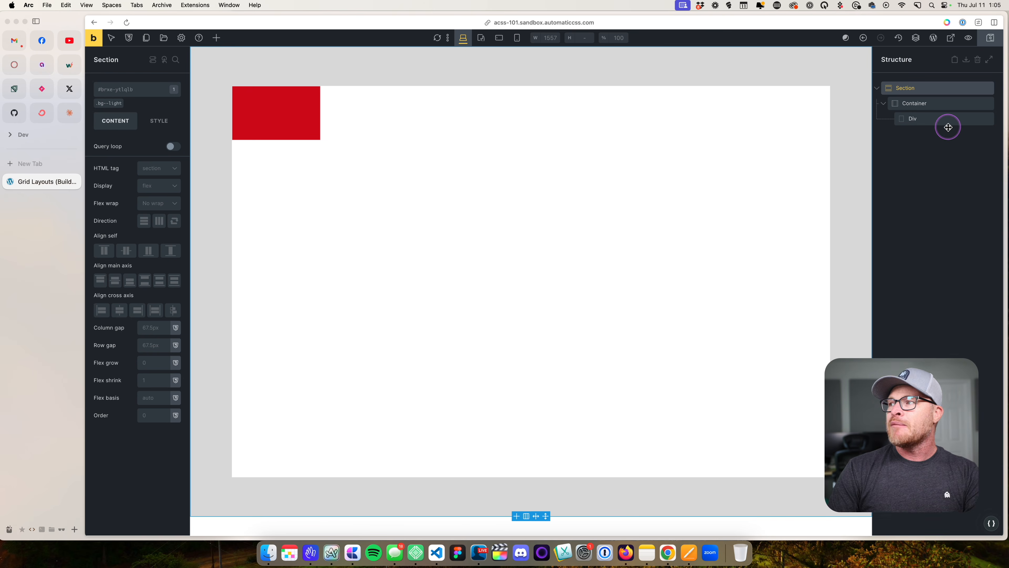
Duplicate the red div inside the container and remove the bg--primary class from the copy.
click(946, 119)
key(super+shift+d)
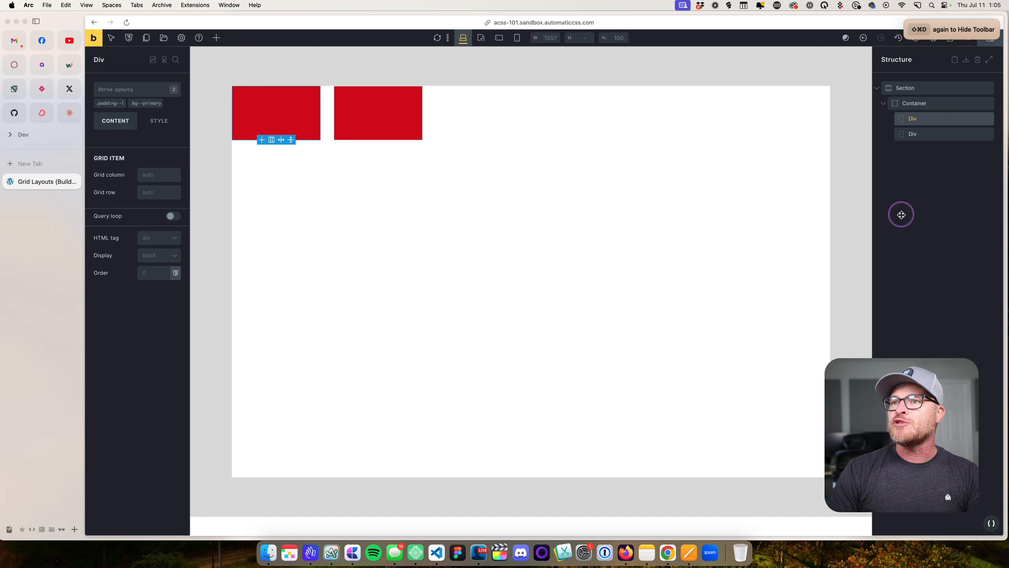
click(914, 134)
click(162, 102)
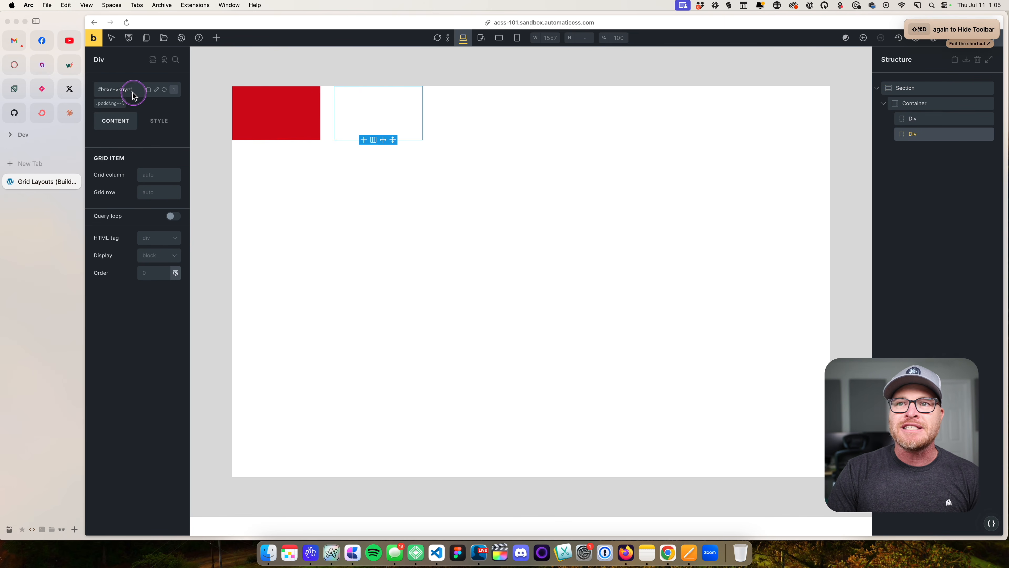
Give the duplicated div a dark red background with the bg--primary-dark utility class.
right_click(130, 91)
text(bg)
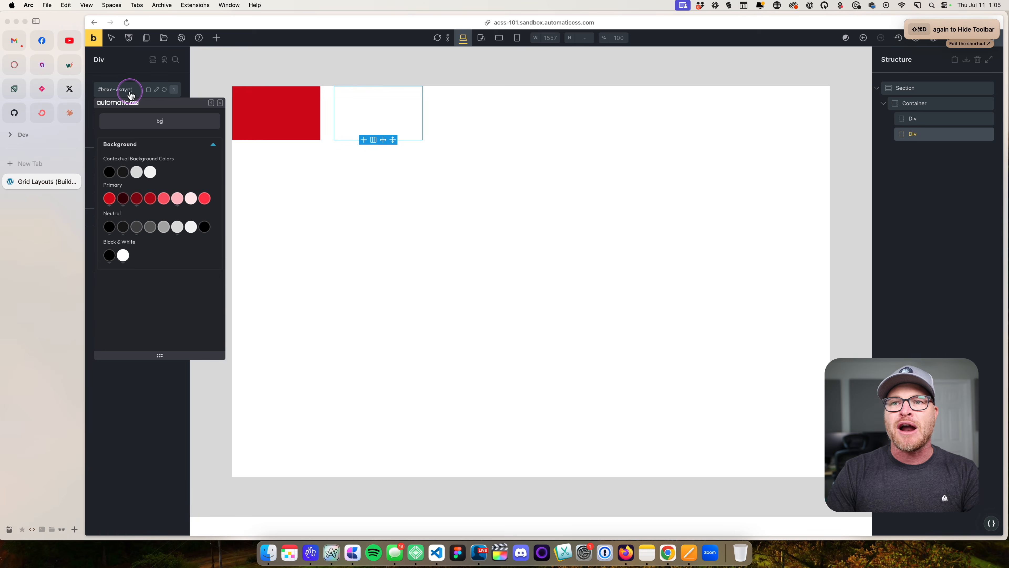
click(136, 198)
click(442, 66)
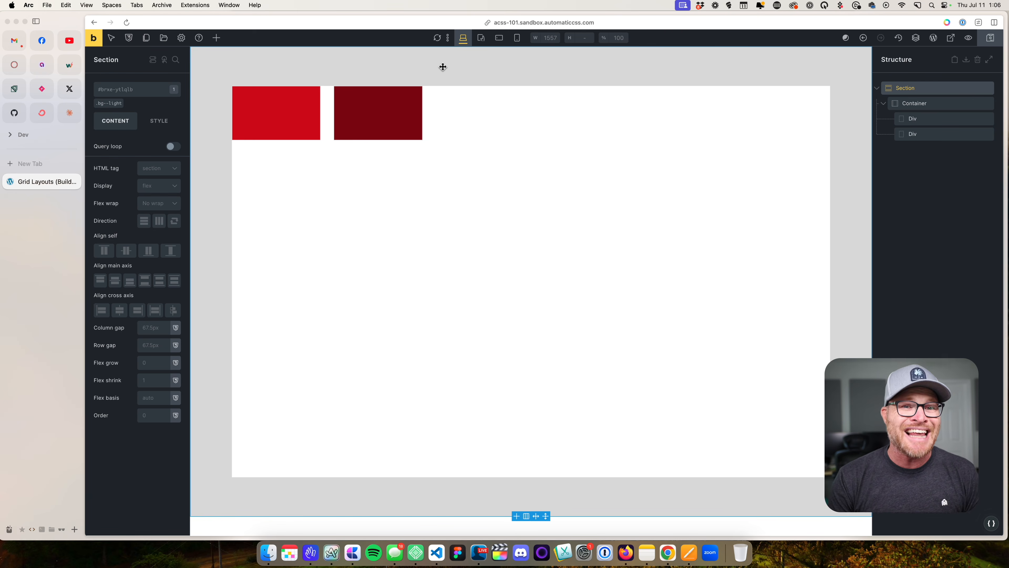
Examine the grid utility classes available for the first div, including Column Start, Column End, Row Start and Row End.
click(275, 121)
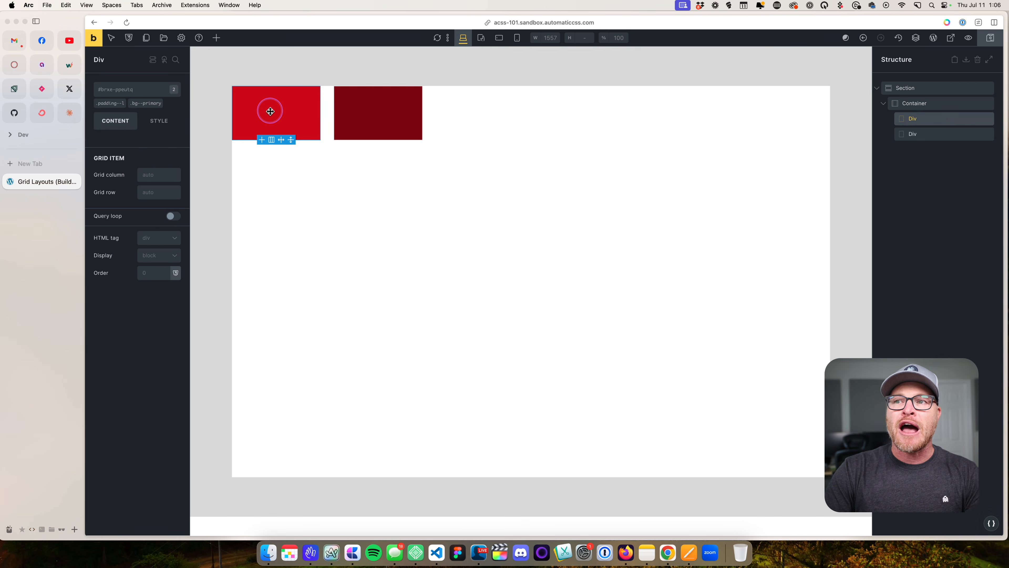
click(123, 93)
text(grid)
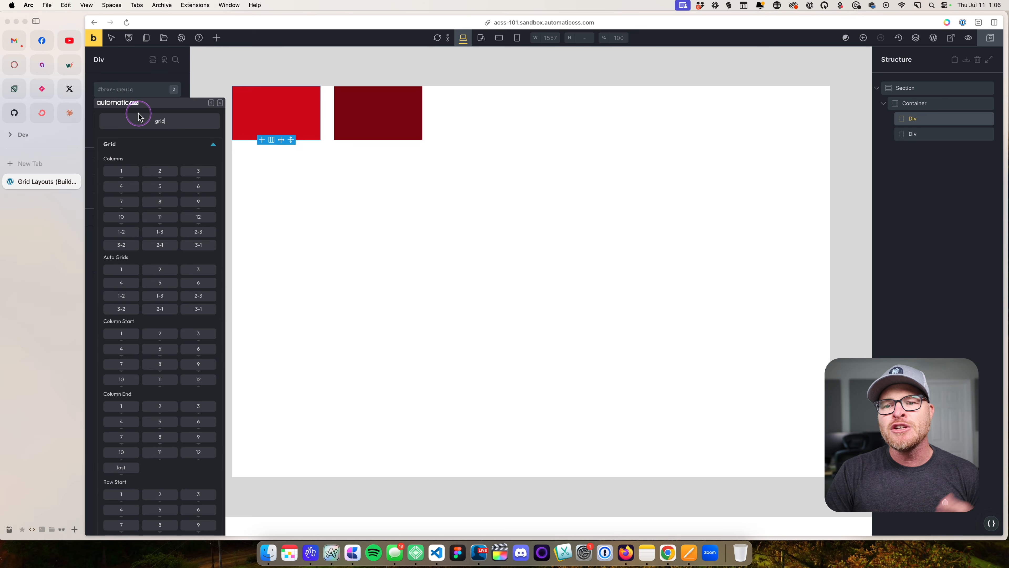
scroll(159, 167, down, 3)
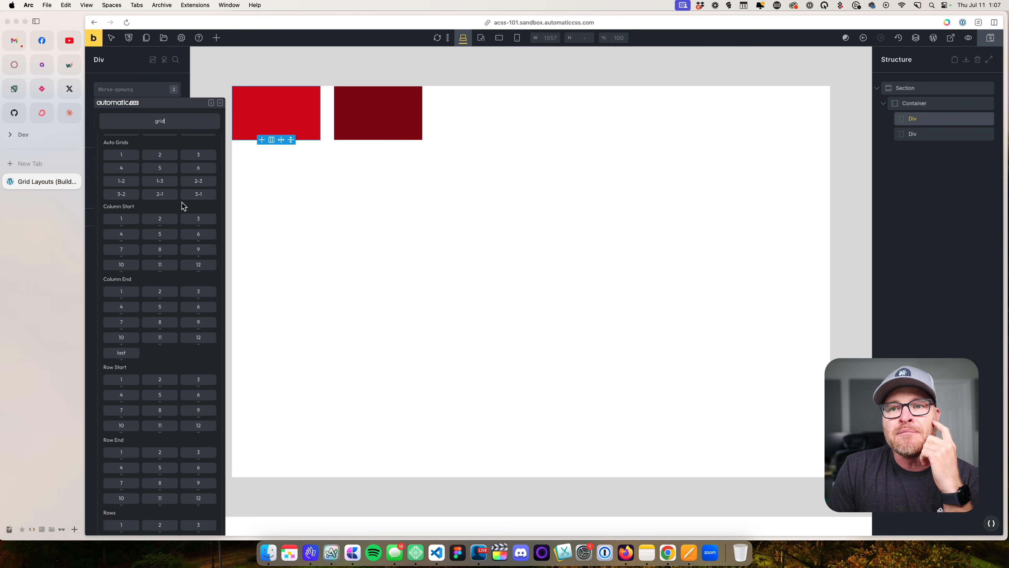
click(182, 205)
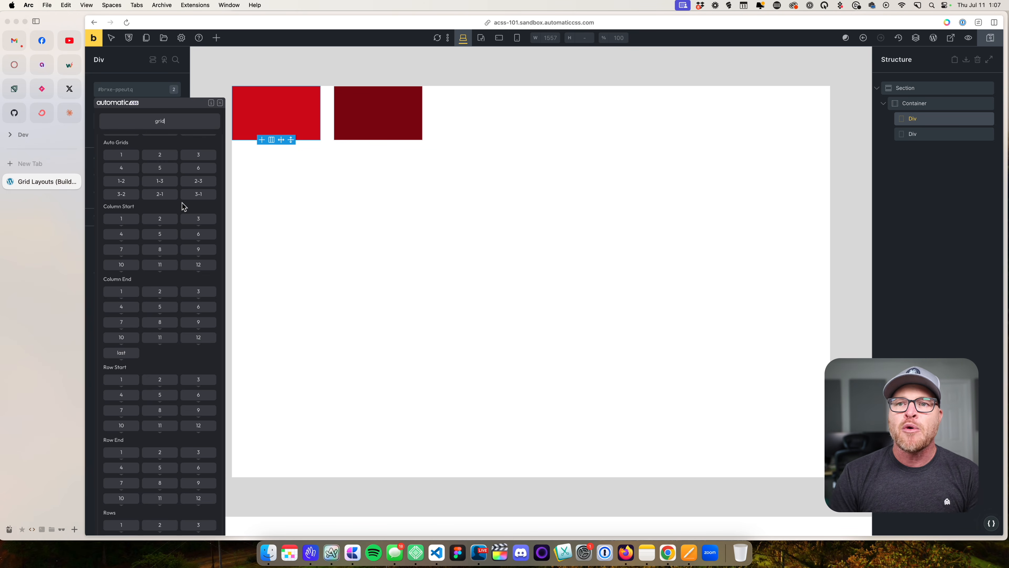
click(186, 206)
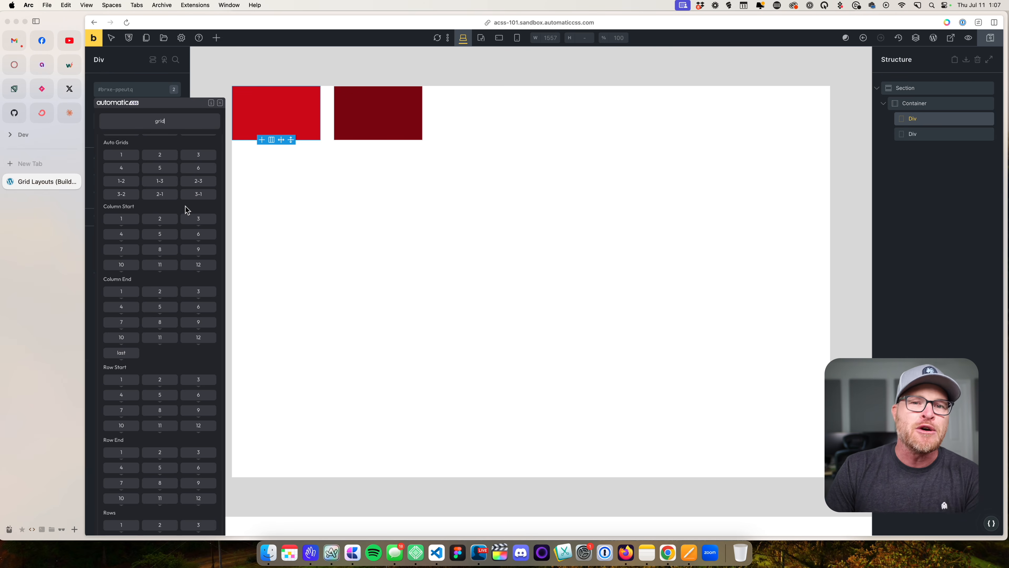
click(275, 90)
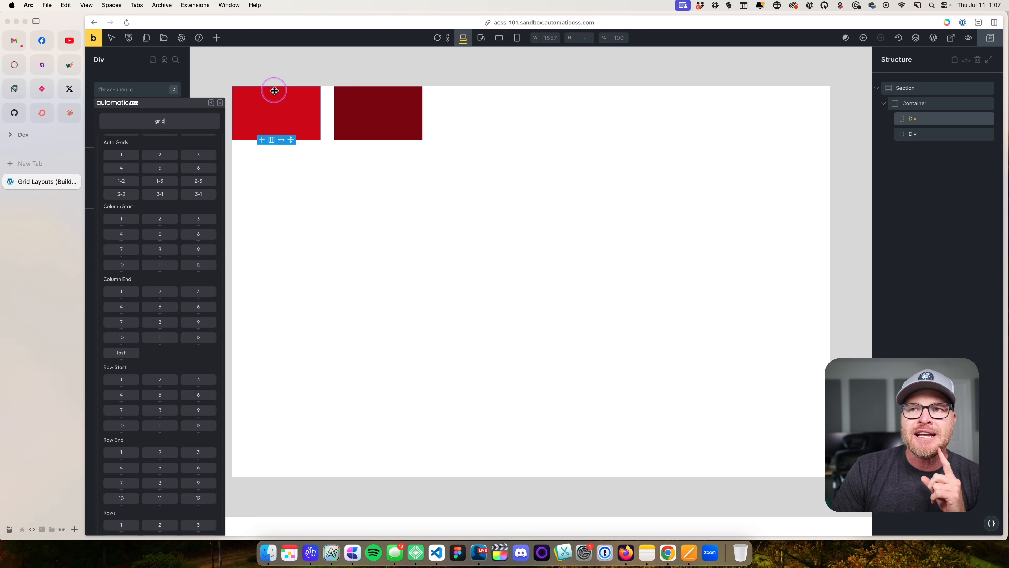
Start the dark red div at the third grid column line with the col-start--3 utility class.
click(354, 99)
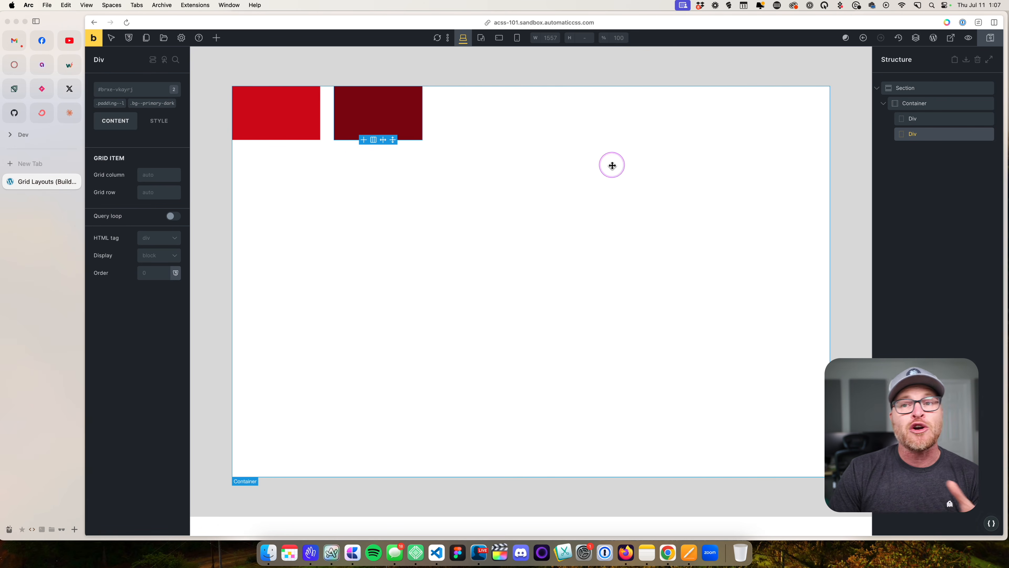
right_click(132, 92)
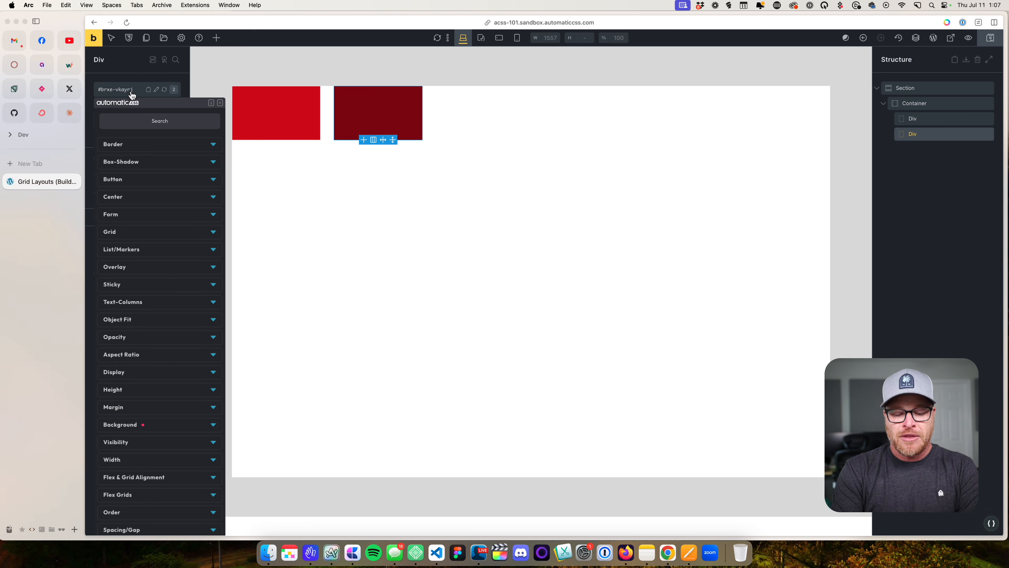
text(grid)
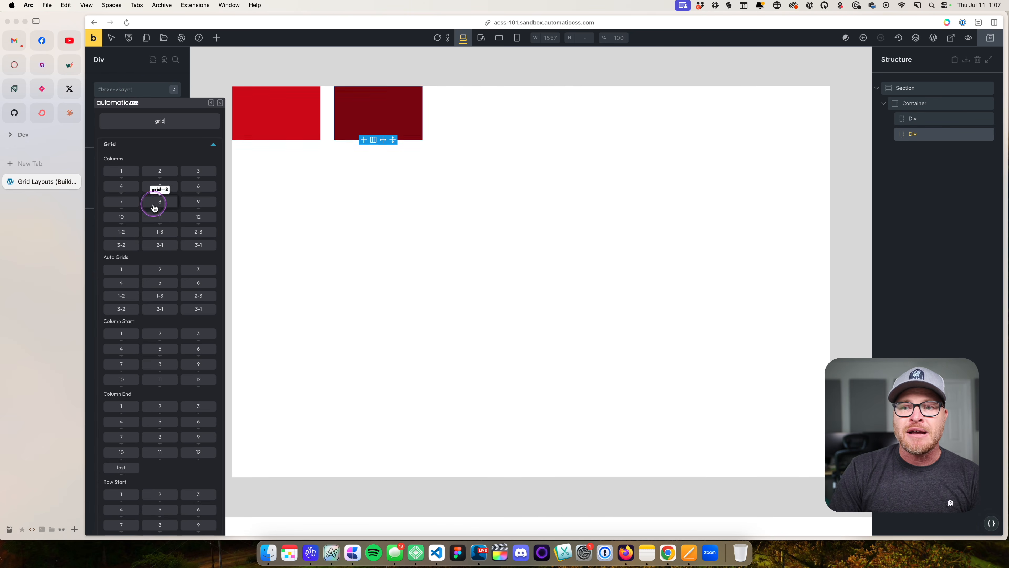
click(194, 333)
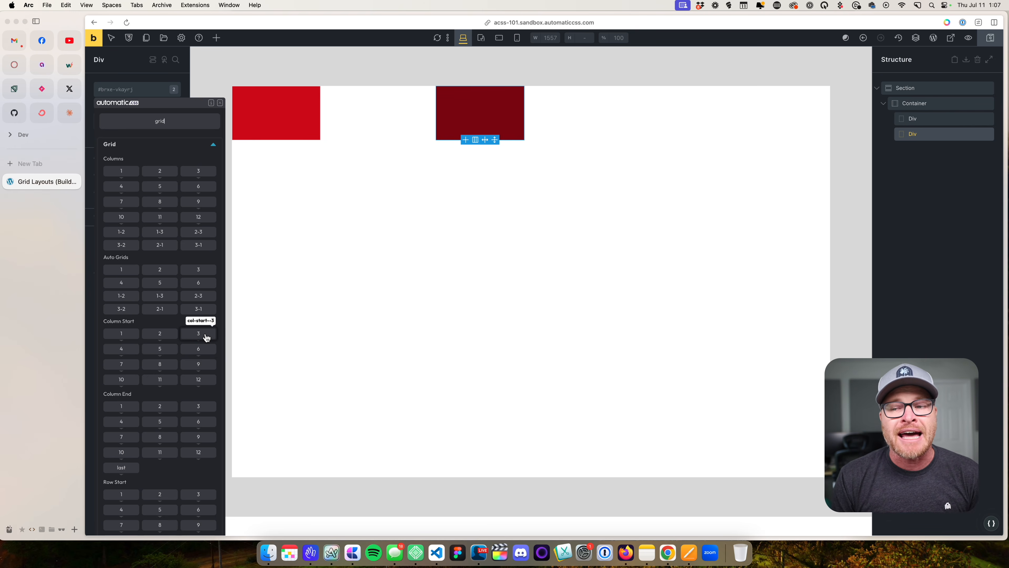
Place the dark red div between column lines 3 and 5 with the col-start--3 and col-end--5 utility classes.
click(207, 336)
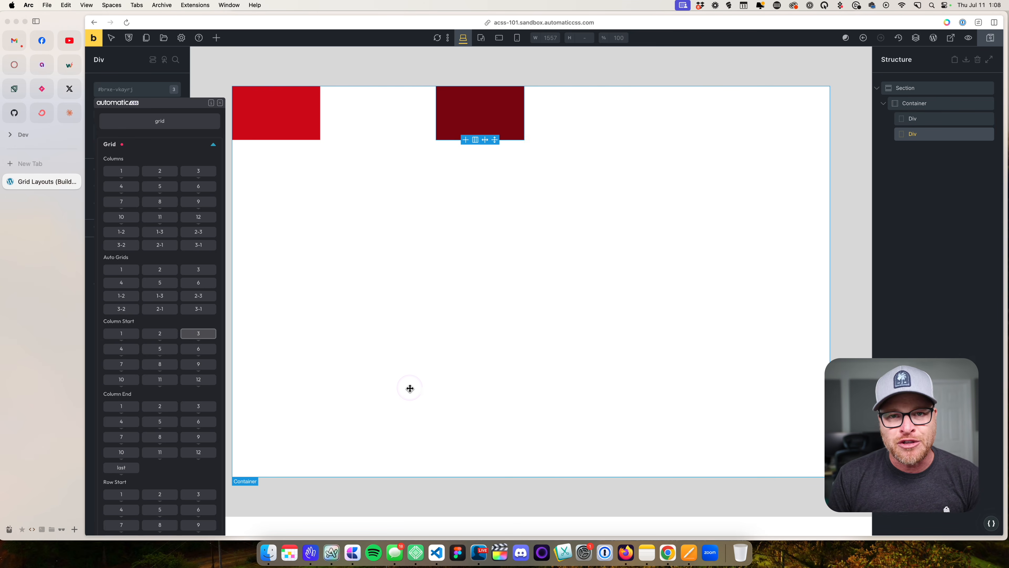
click(403, 388)
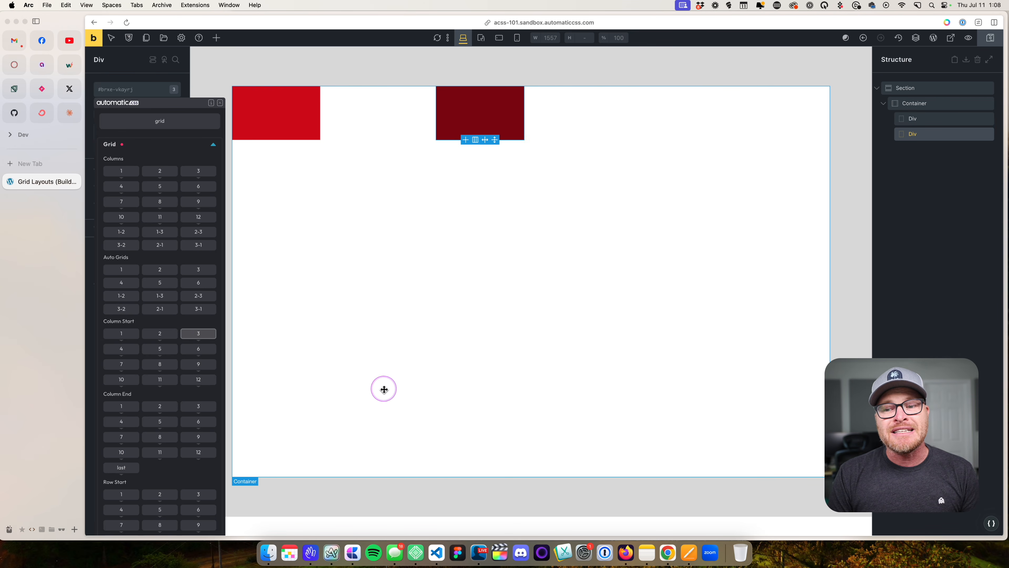
click(160, 424)
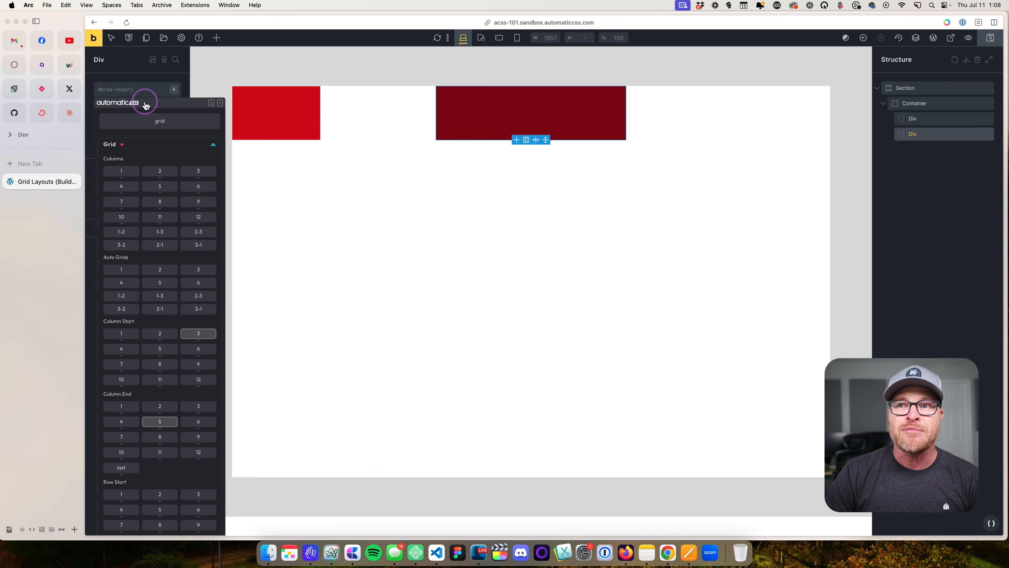
drag(143, 102, 122, 109)
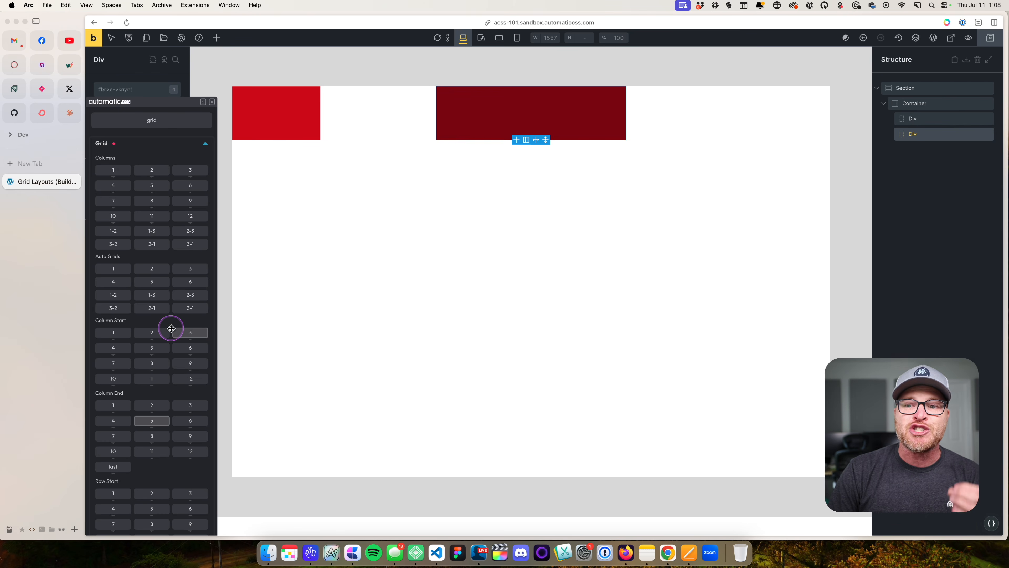
click(152, 442)
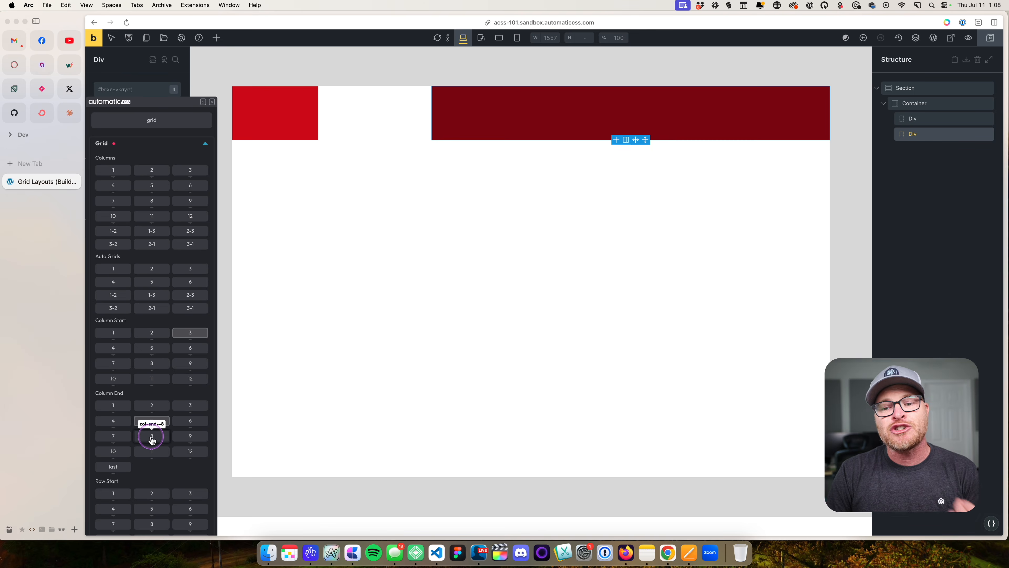
Stretch the bright red div from row line 2 to row line 5 with the row-start--2 and row-end--5 utility classes.
click(286, 113)
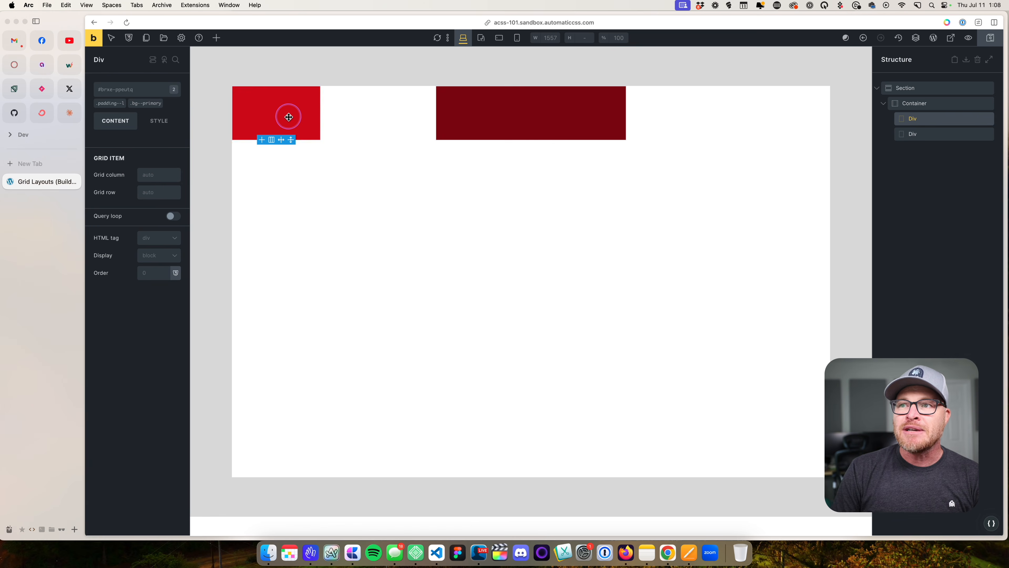
click(288, 113)
click(121, 90)
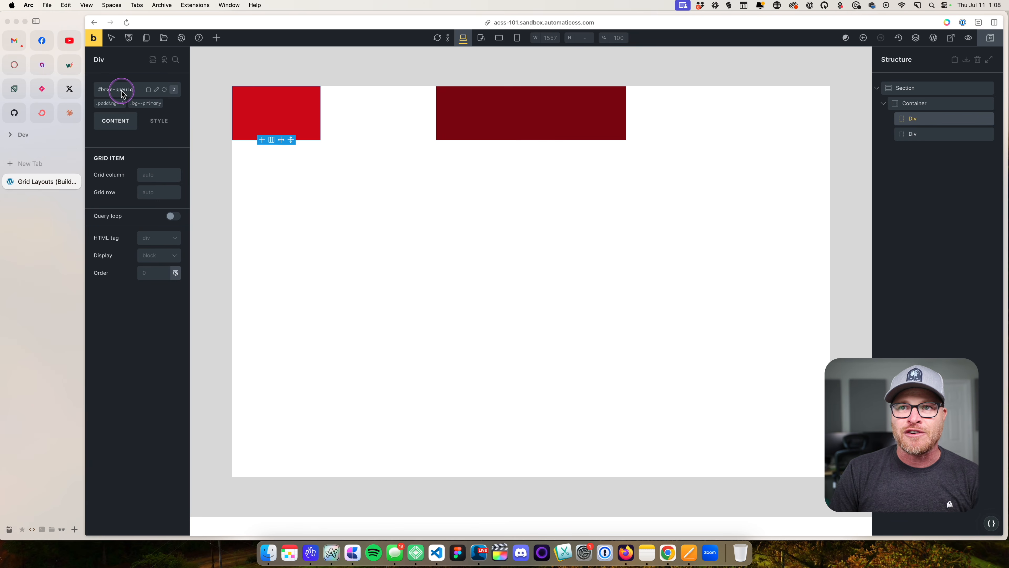
text(grid)
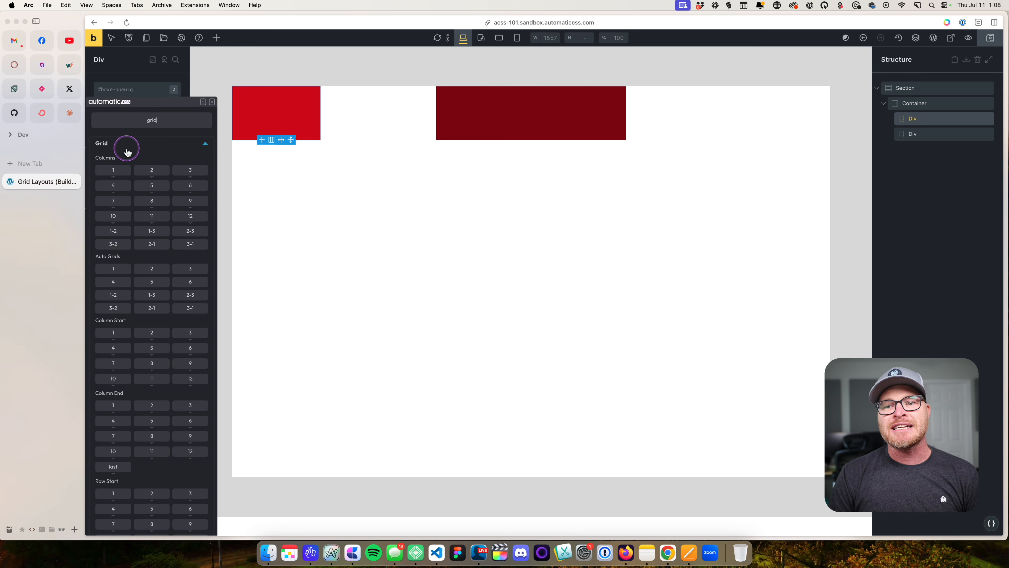
scroll(127, 149, down, 5)
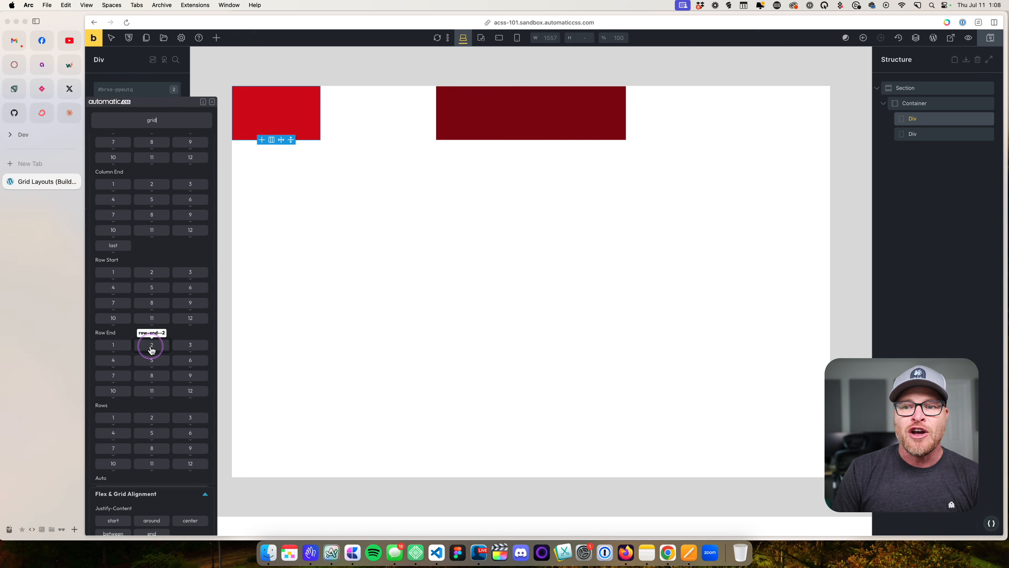
click(158, 274)
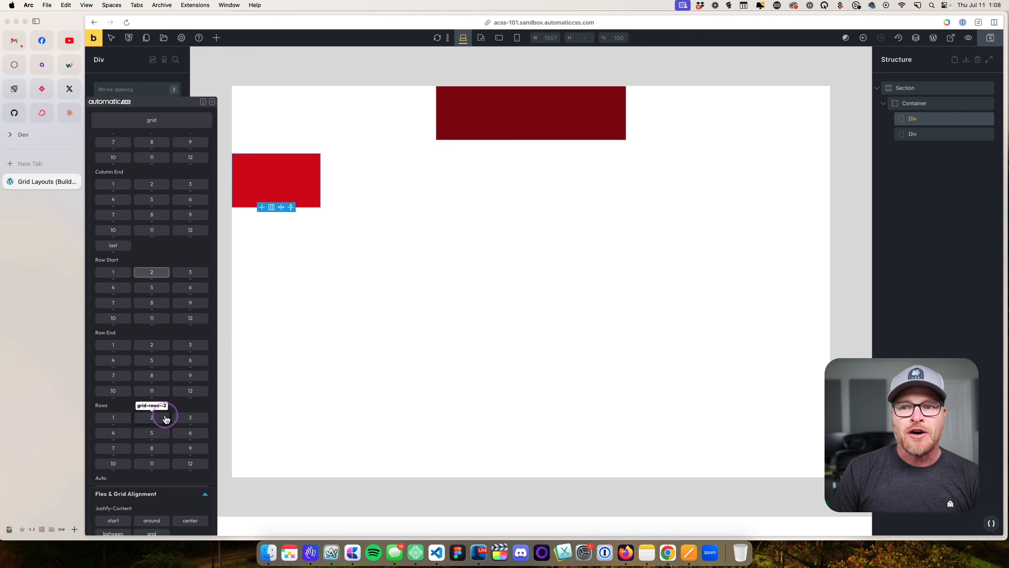
click(152, 359)
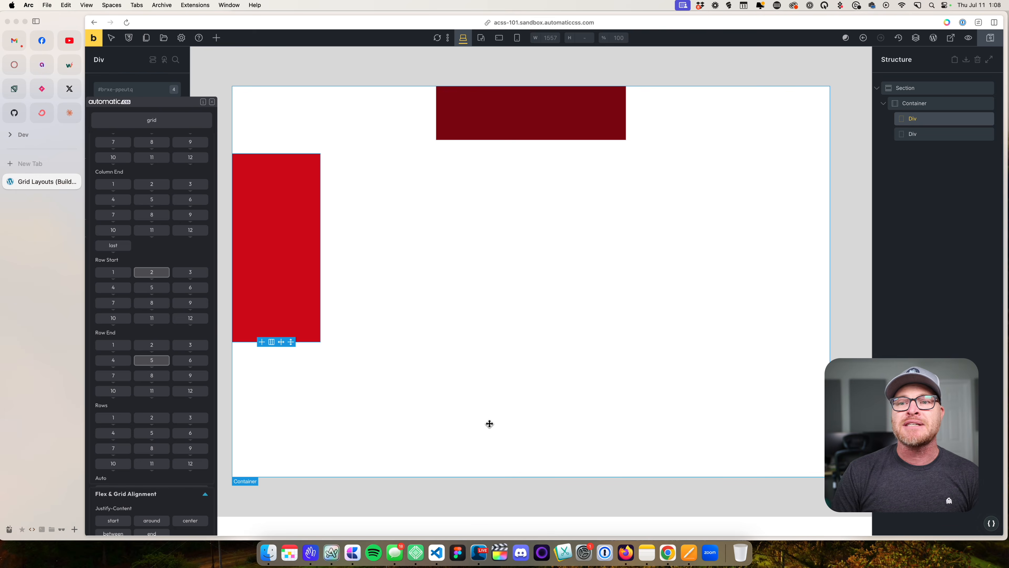
Span the bright red div from column line 2 to 5 with the col-start--2 and col-end--5 utility classes.
scroll(205, 225, up, 2)
click(156, 178)
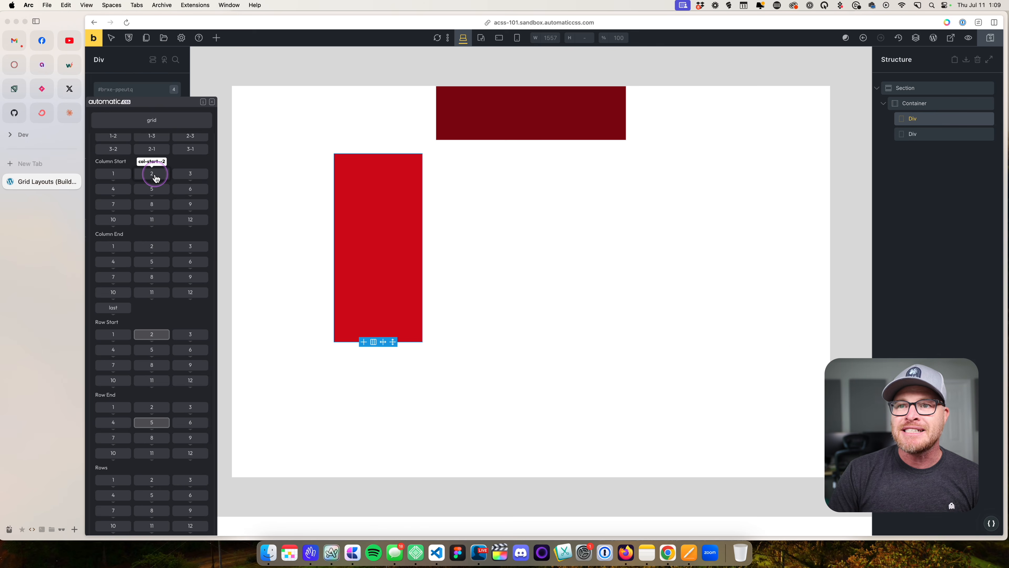
click(160, 192)
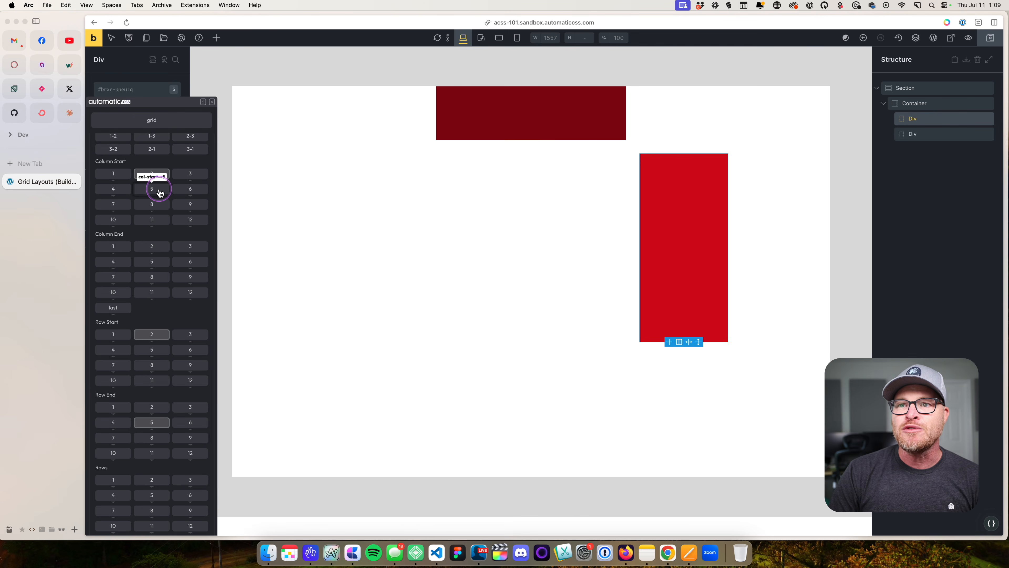
click(152, 262)
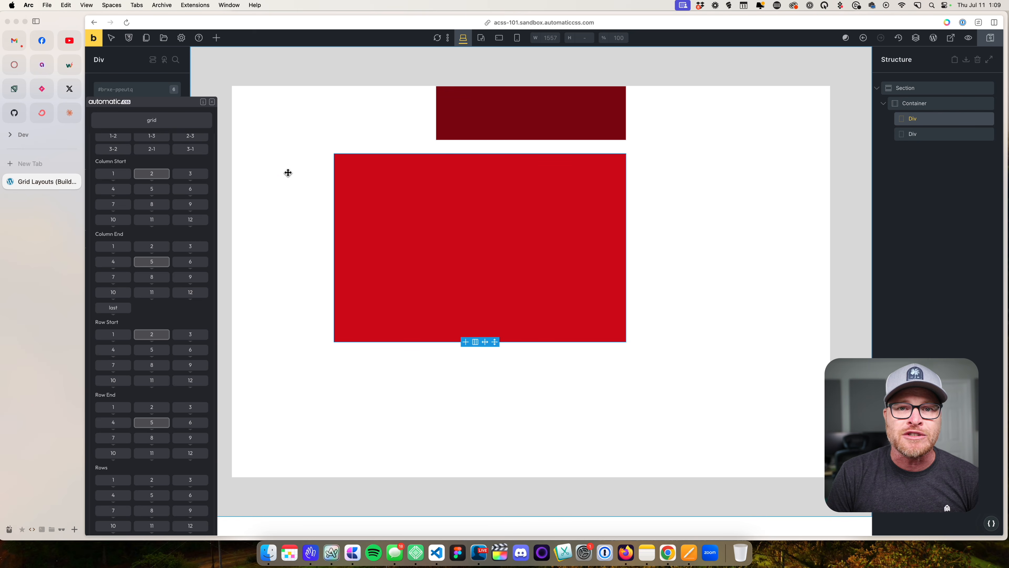
click(212, 102)
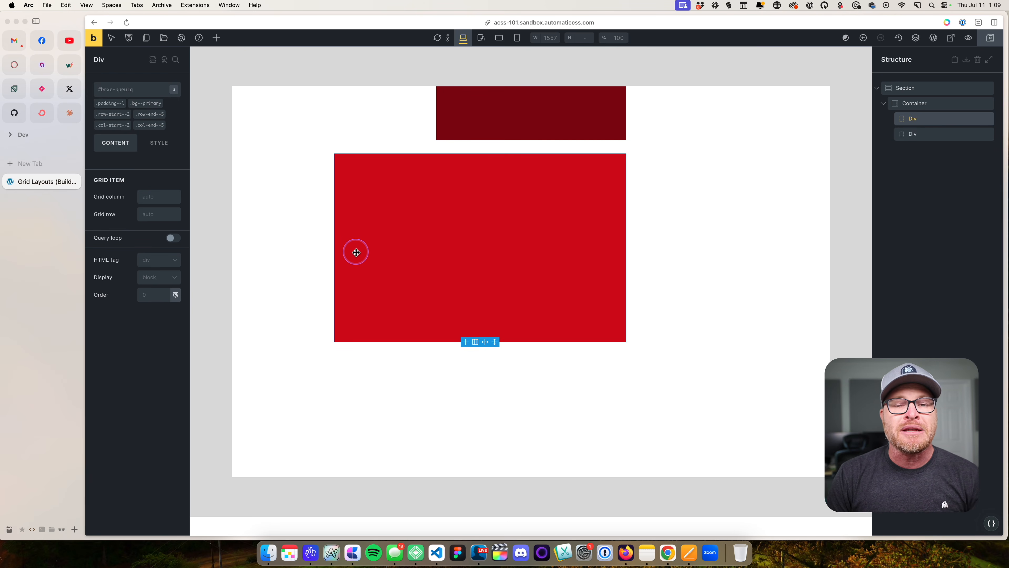
Remove the column and row start/end classes from the bright red div, keeping only padding--l and bg--primary.
click(165, 121)
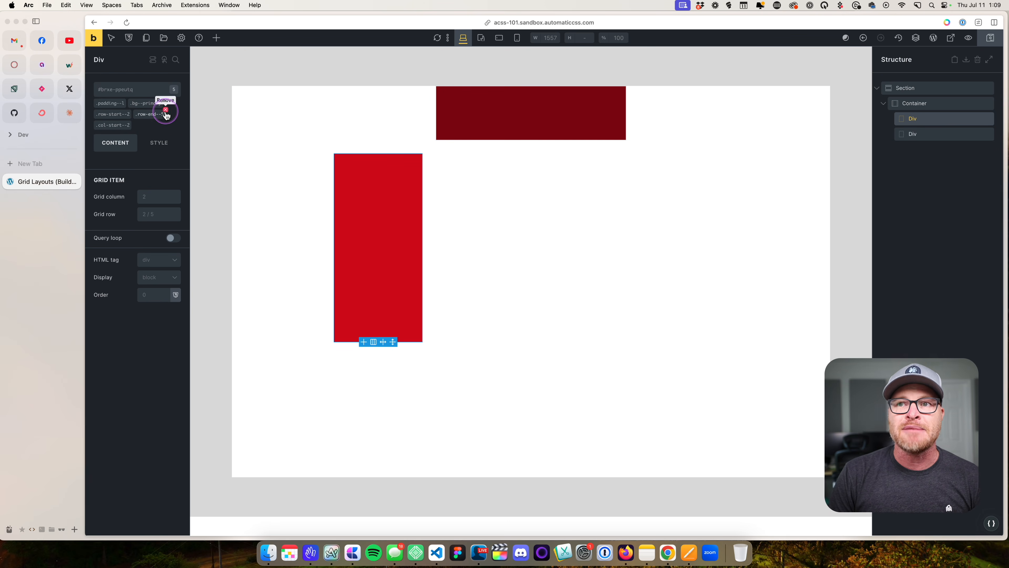
click(165, 111)
click(131, 111)
click(131, 111)
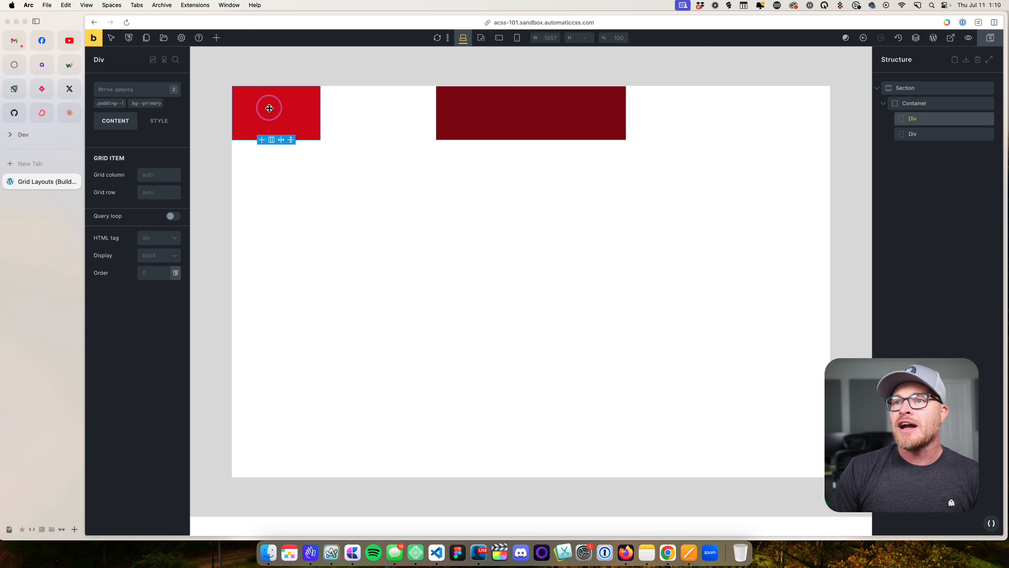
Remove the col-end--5 and col-start--3 classes from the dark red div.
click(464, 95)
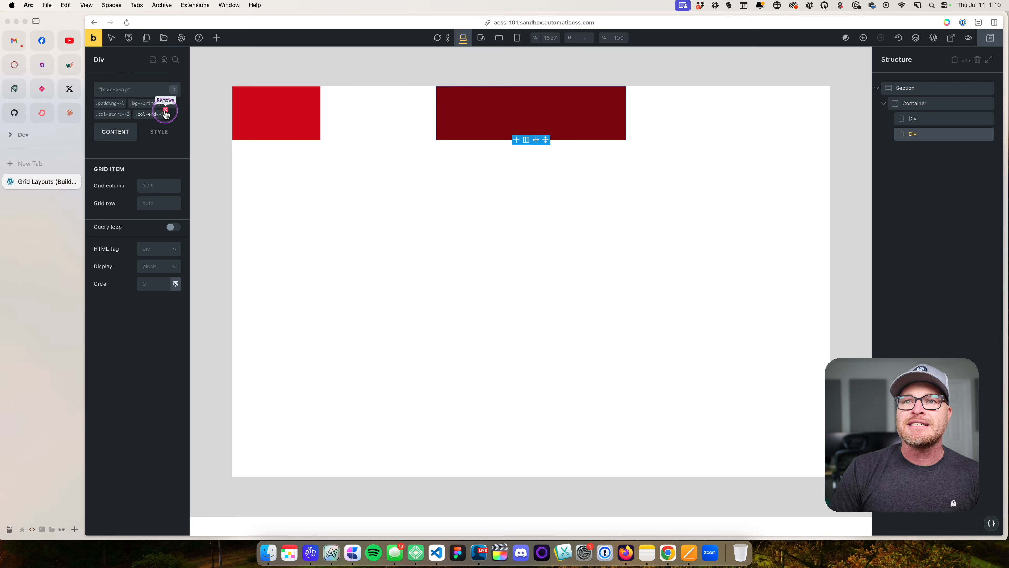
click(165, 111)
click(130, 111)
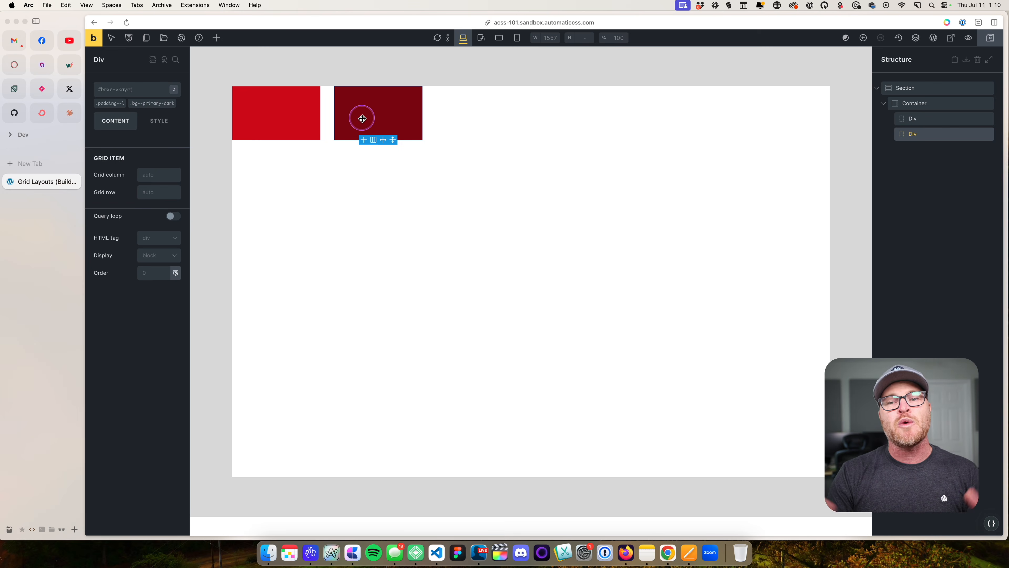
Find the grid utility classes for the dark red div and apply col-start--3 to it.
click(115, 89)
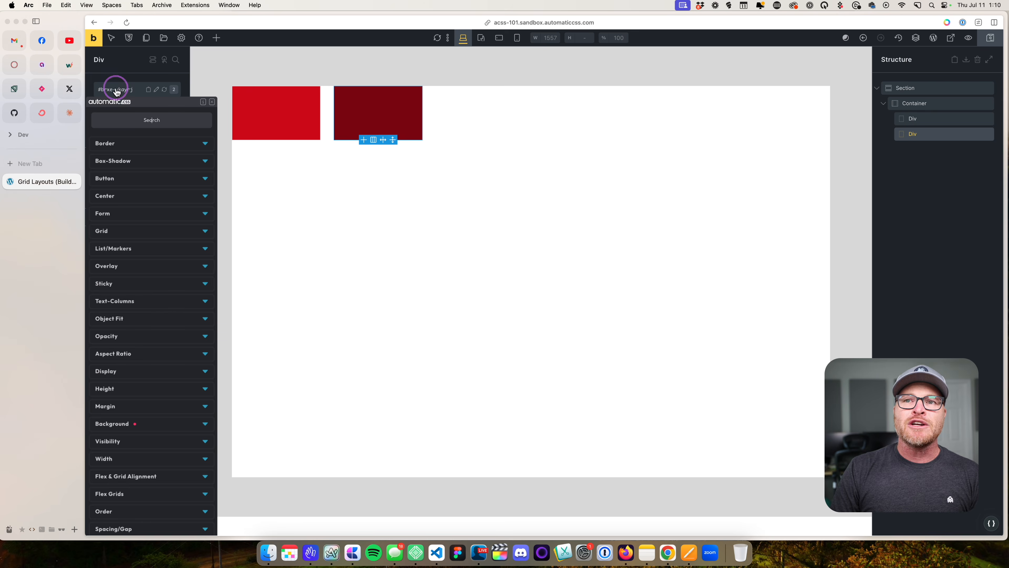
text(grid)
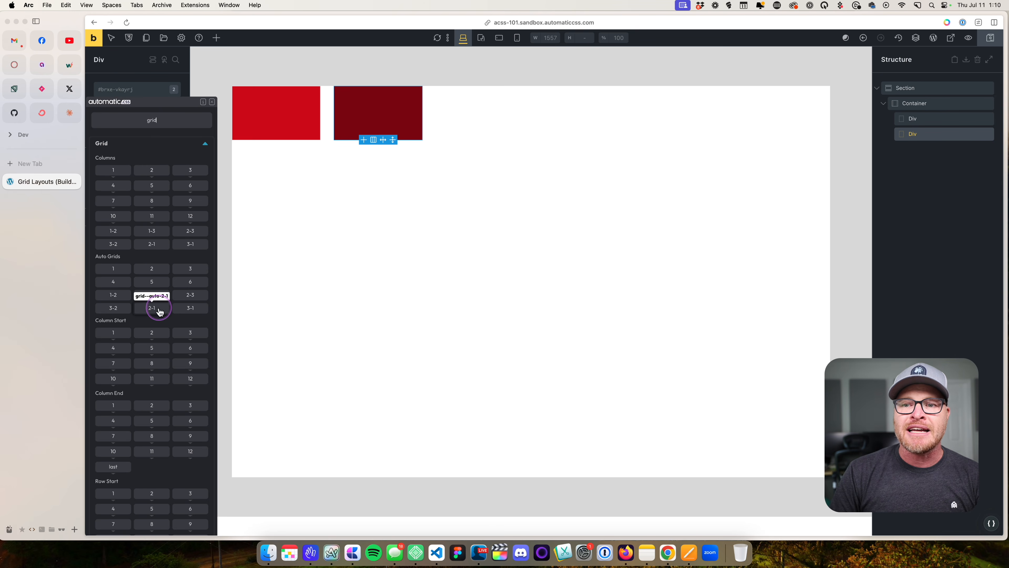
click(190, 332)
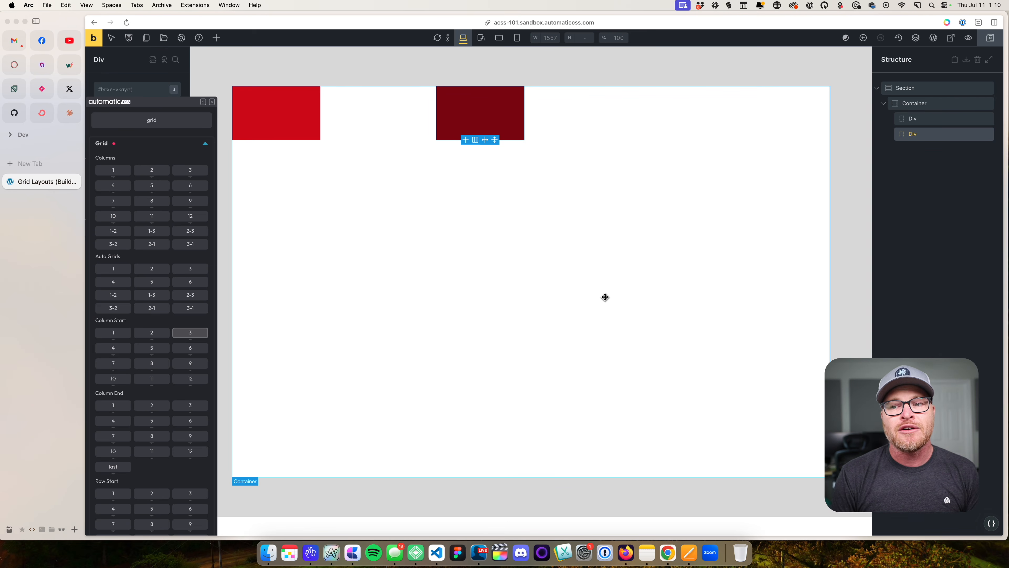
Search the utility classes for span and toggle col-span--3 on and off for the dark red div.
double_click(154, 119)
text(sp)
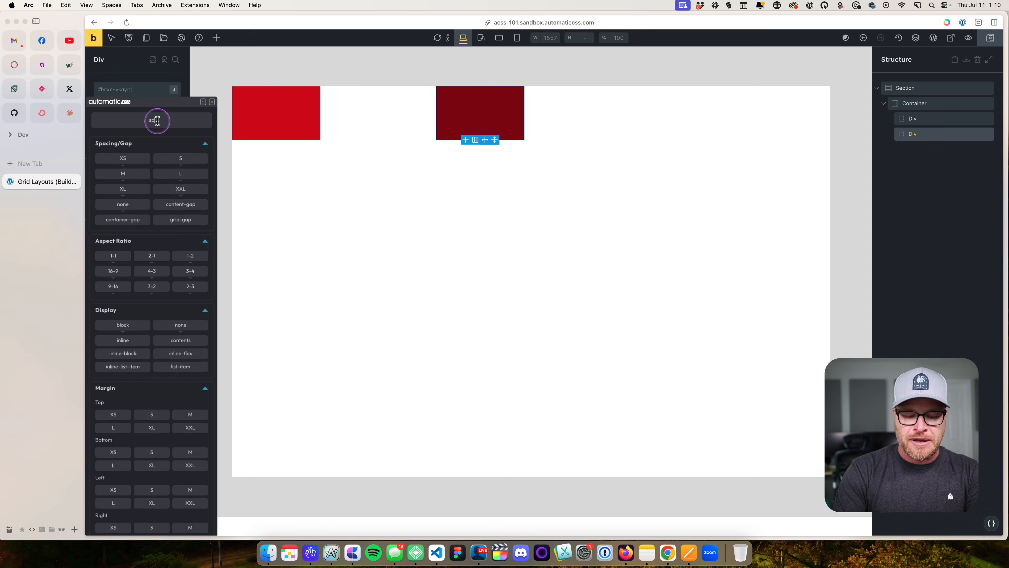
text(an)
click(190, 170)
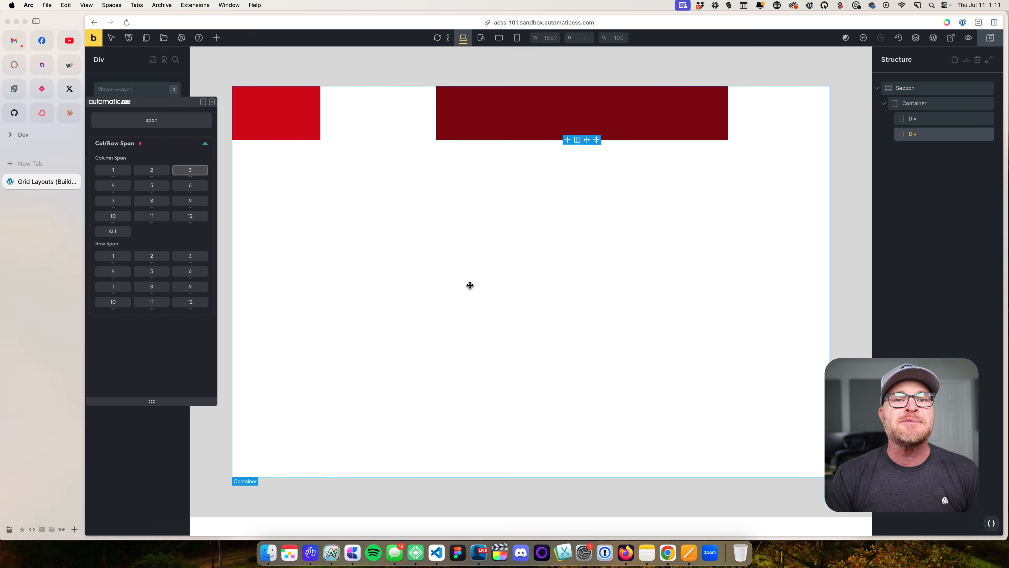
click(192, 172)
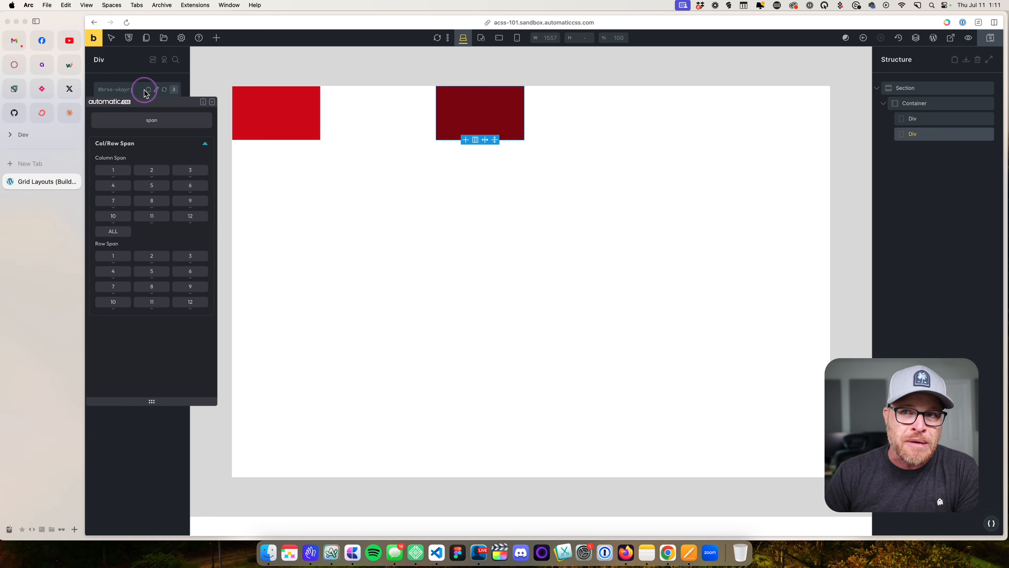
click(191, 171)
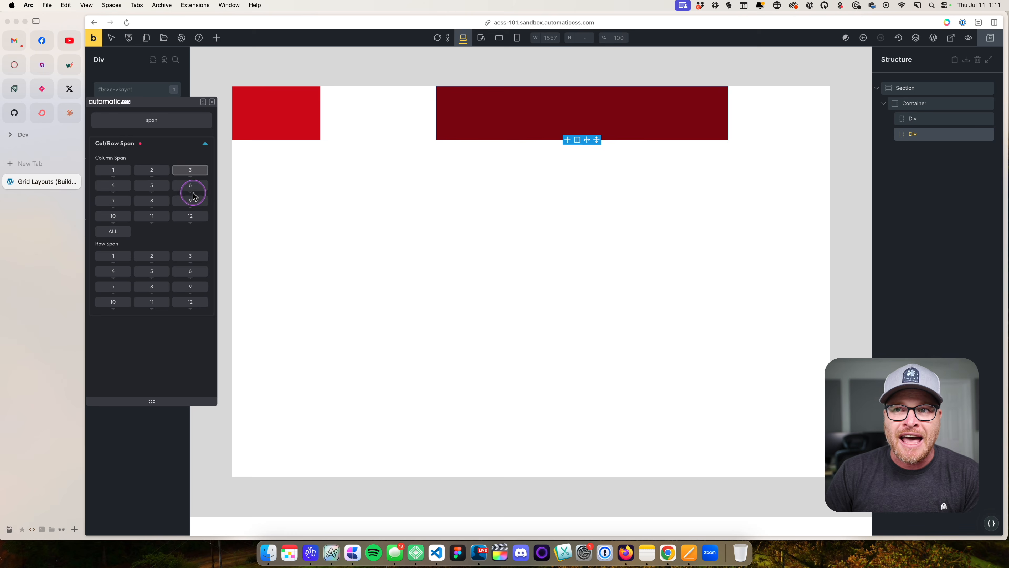
click(192, 172)
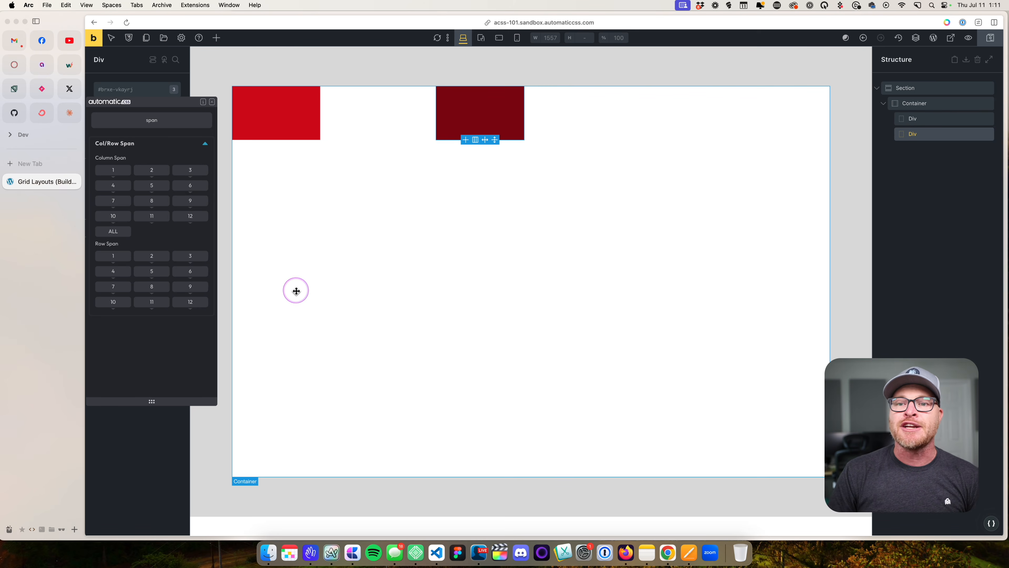
Try the column span ALL utility class on the dark red div, then take it off again.
click(114, 234)
click(114, 232)
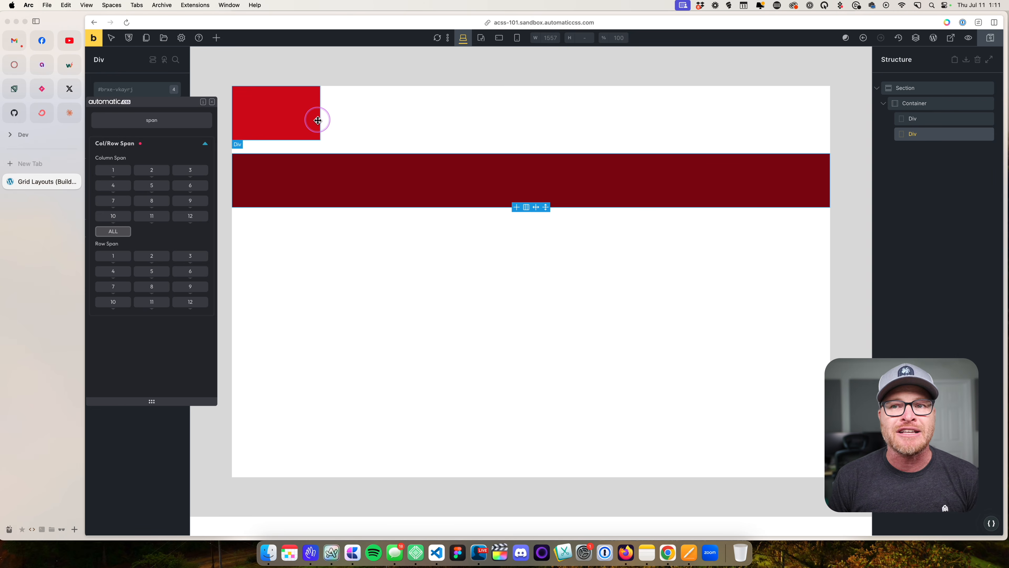
click(113, 231)
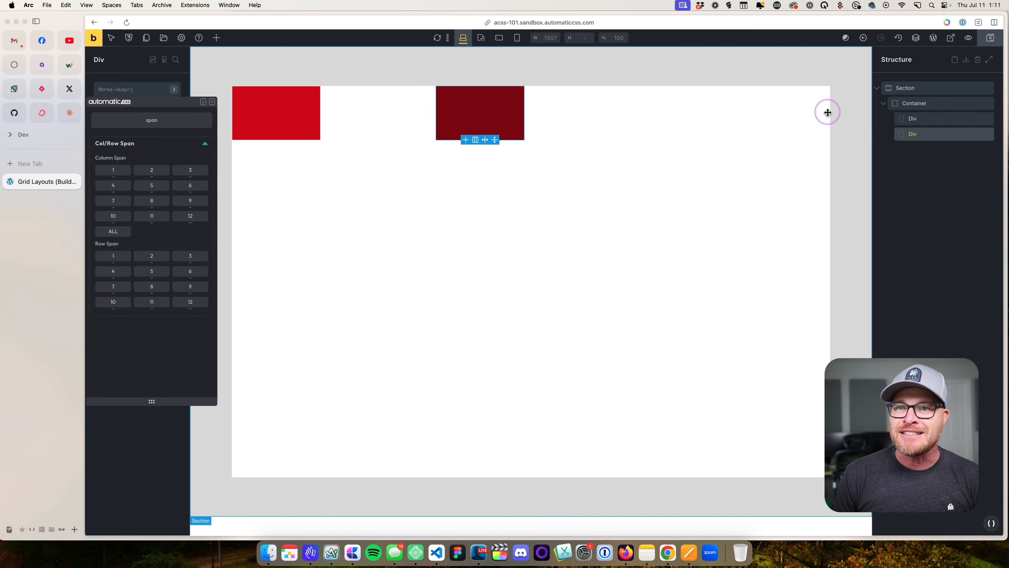
Preview different column span classes on the dark red div, including col-span--6, col-span--5 and col-span--2.
click(167, 202)
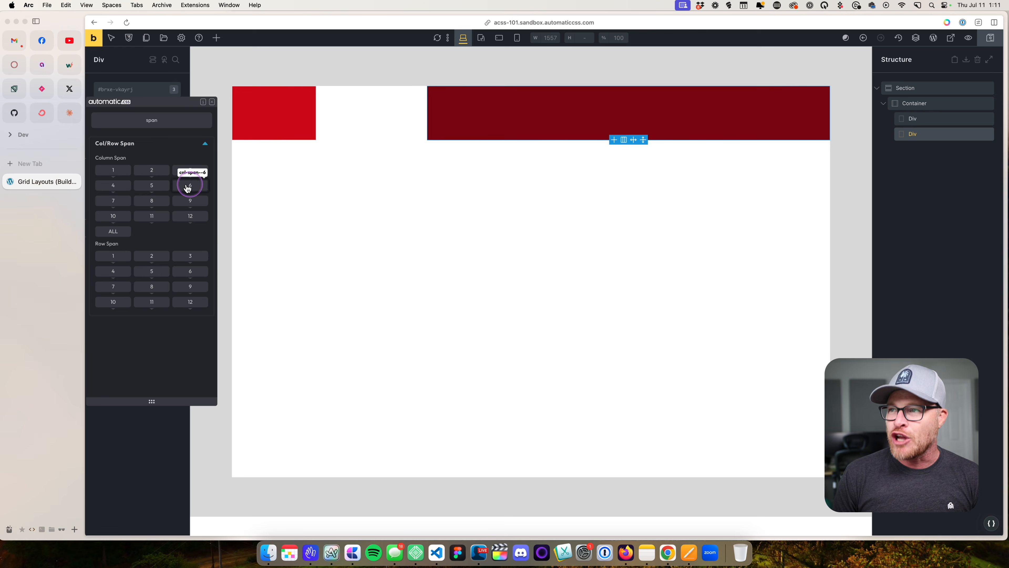
click(163, 186)
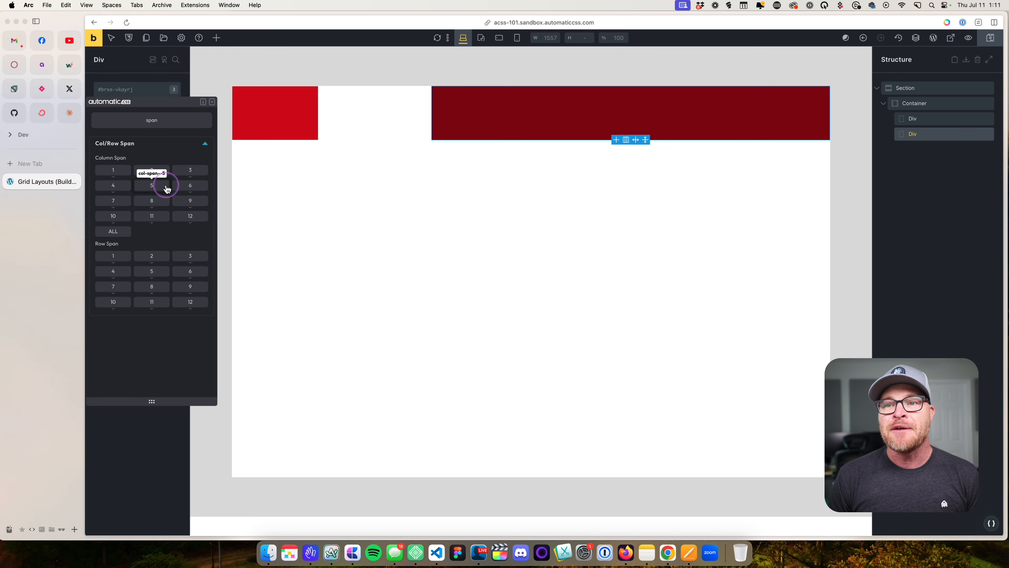
click(187, 172)
click(157, 172)
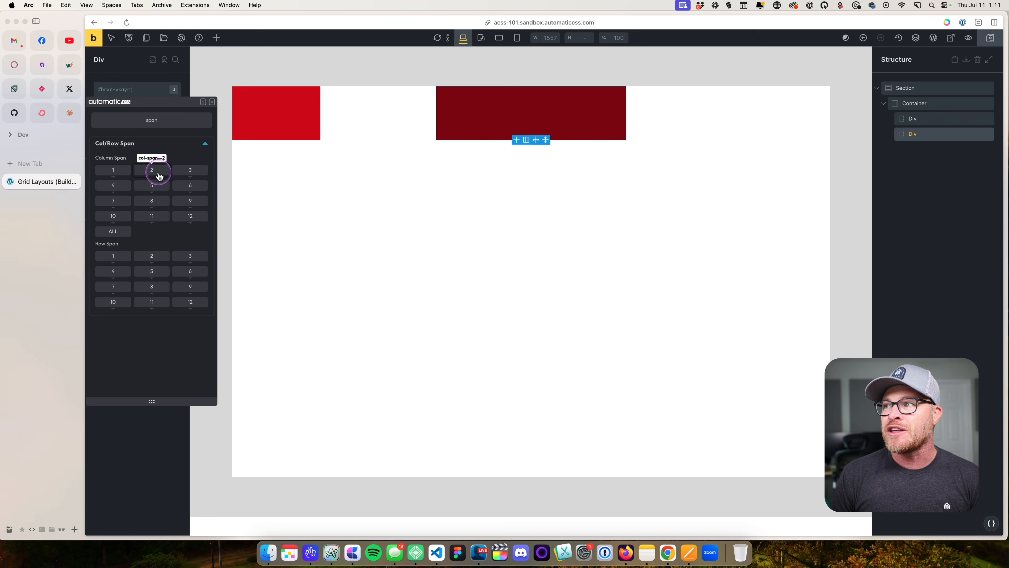
click(155, 175)
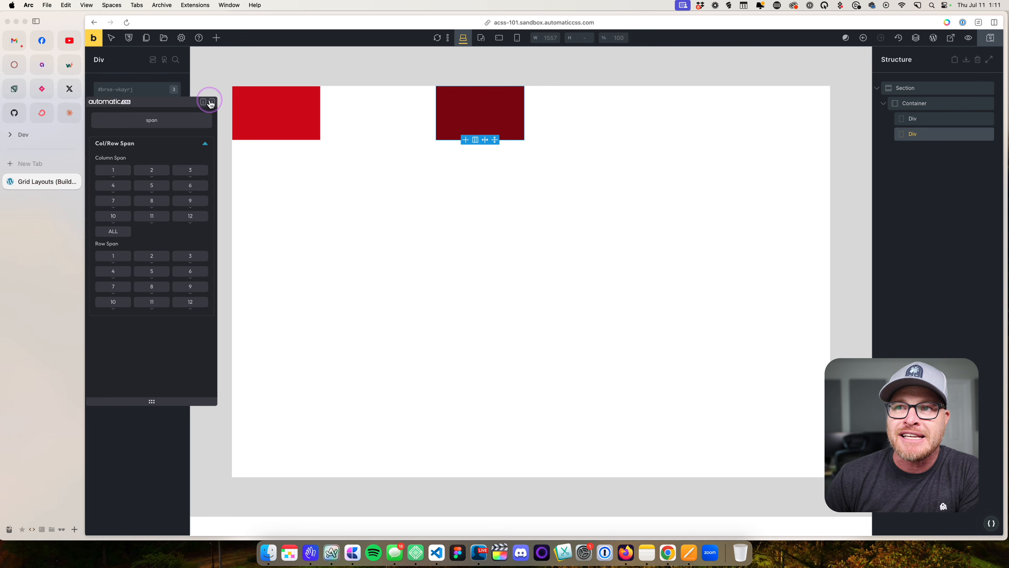
Find the grid utility classes, preview col-end--5 and col-end--6 on the dark red div, and apply col-end--7 to it.
double_click(174, 117)
text(grid)
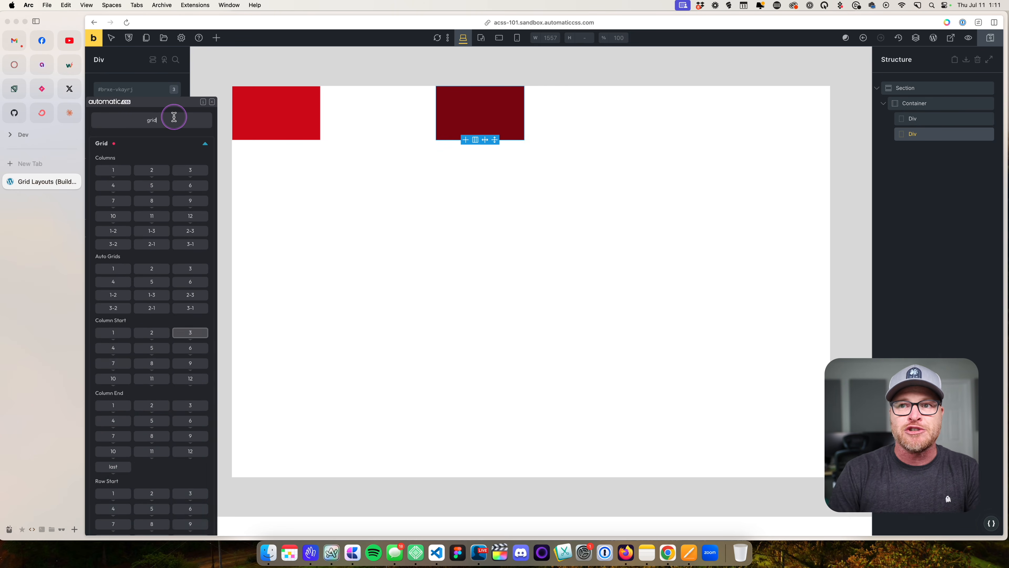
scroll(167, 159, down, 5)
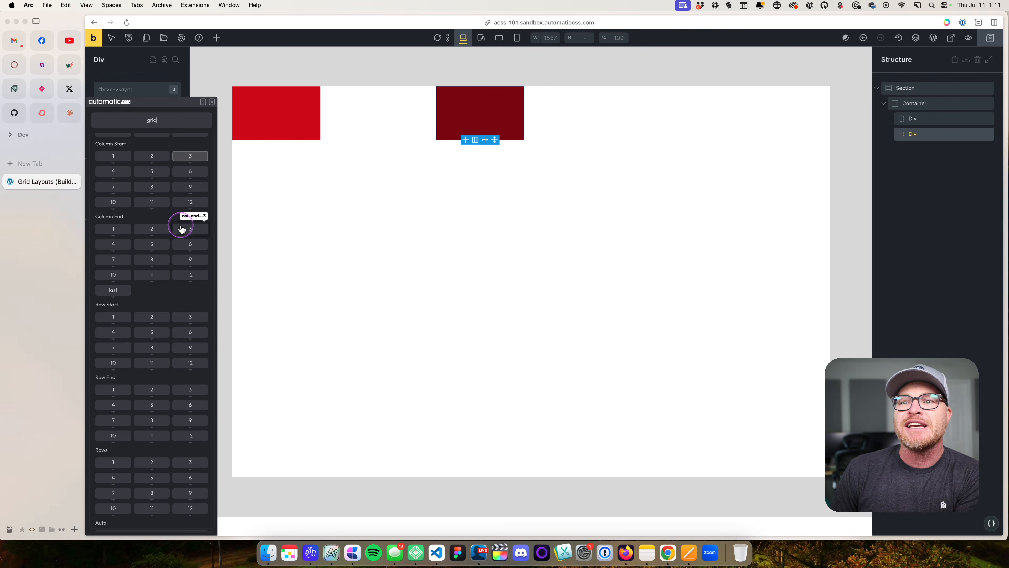
click(158, 245)
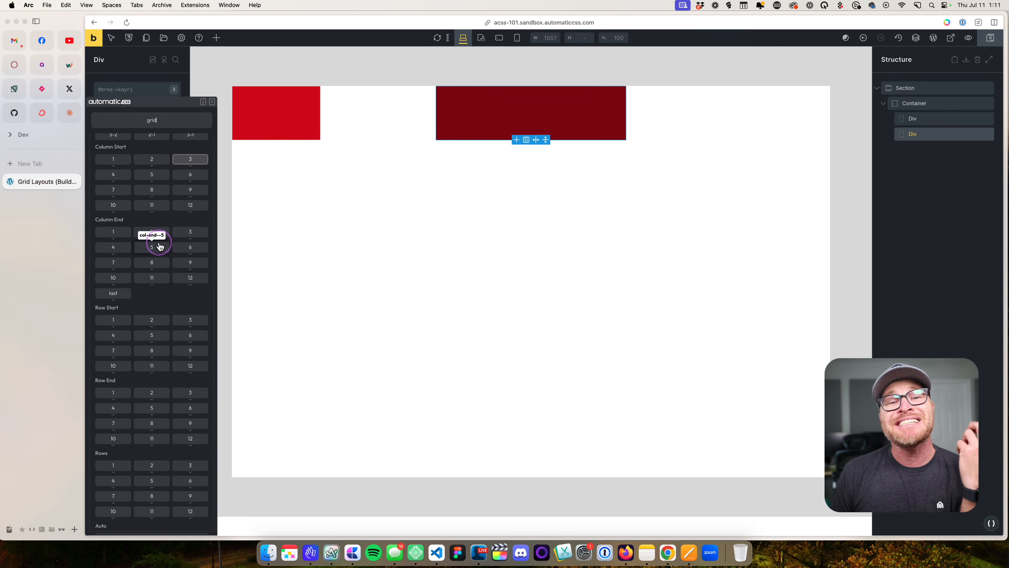
click(189, 251)
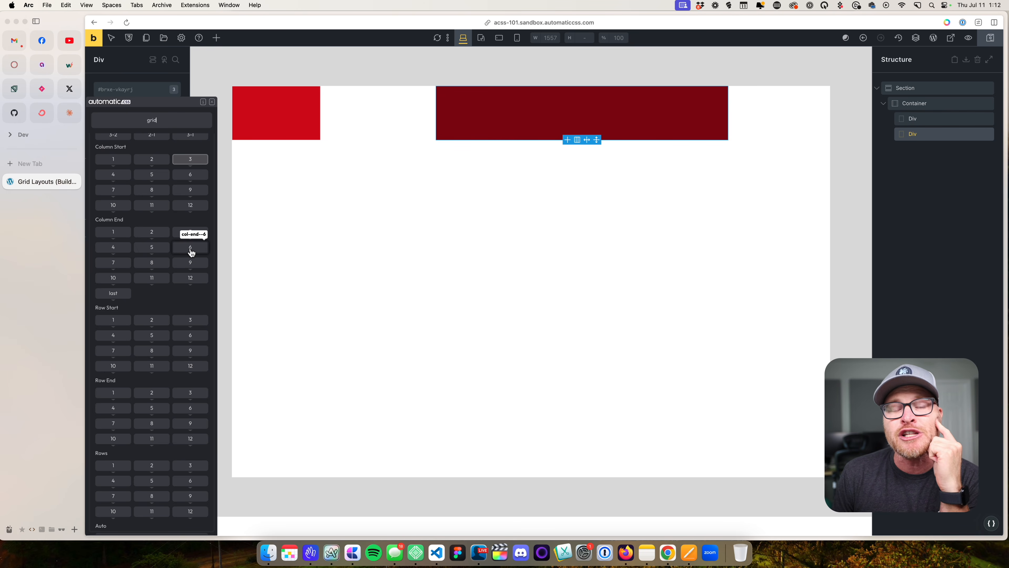
click(191, 251)
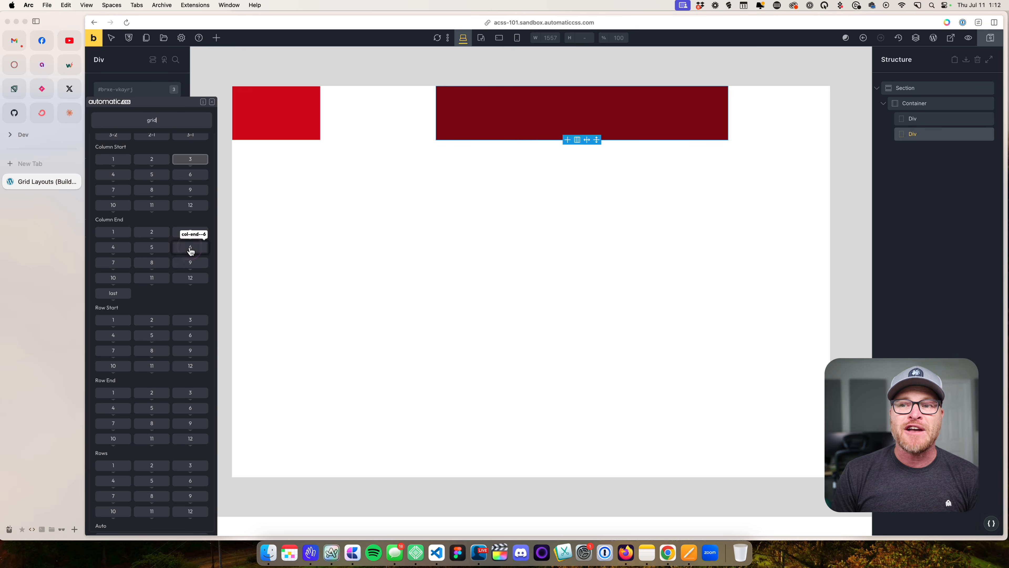
click(114, 262)
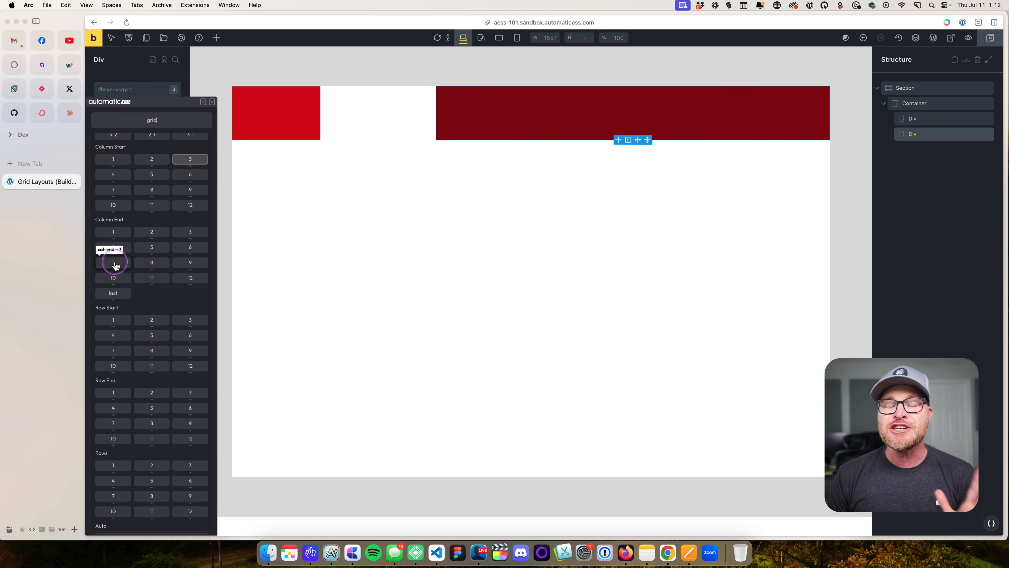
click(115, 265)
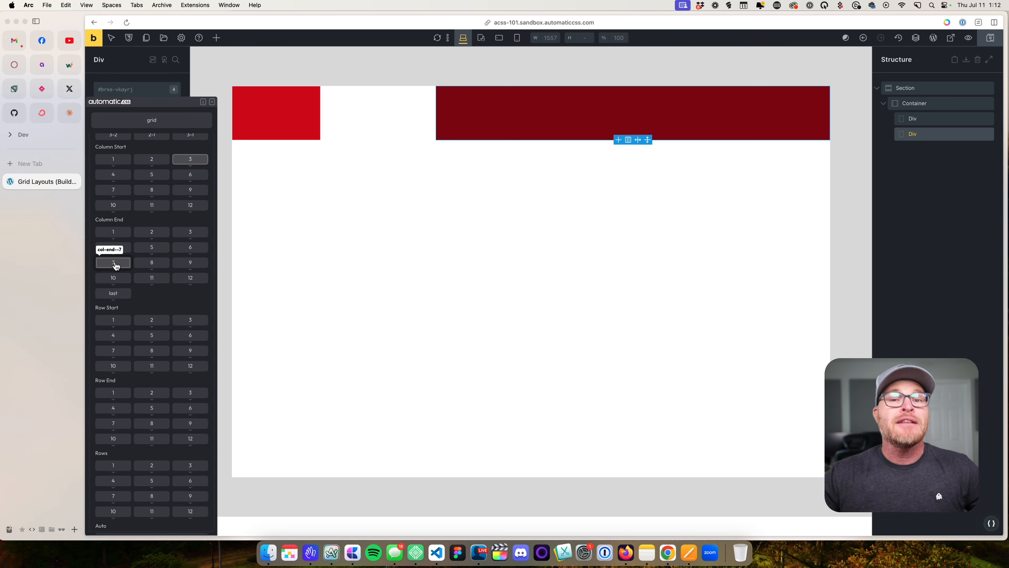
click(114, 263)
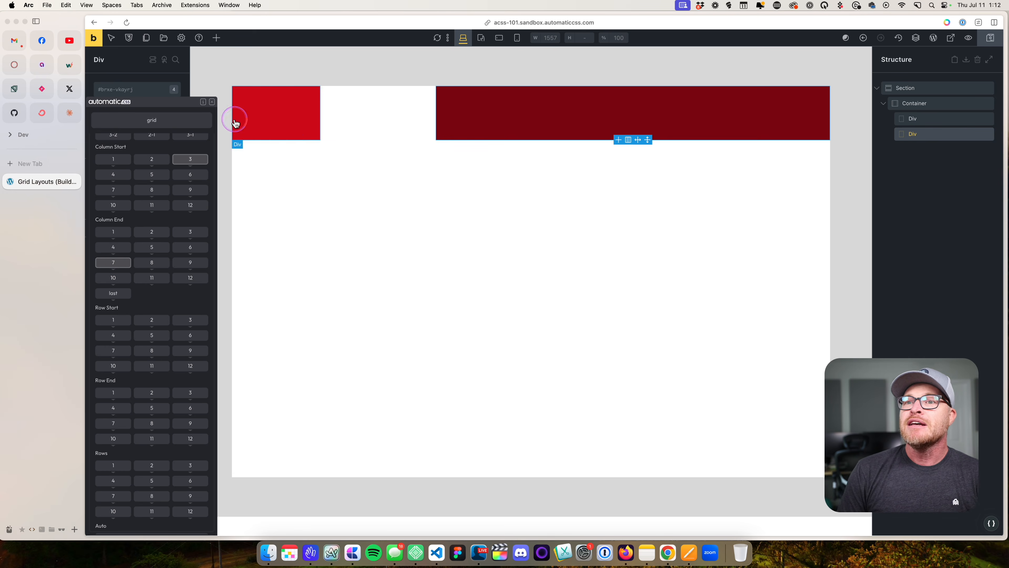
click(211, 103)
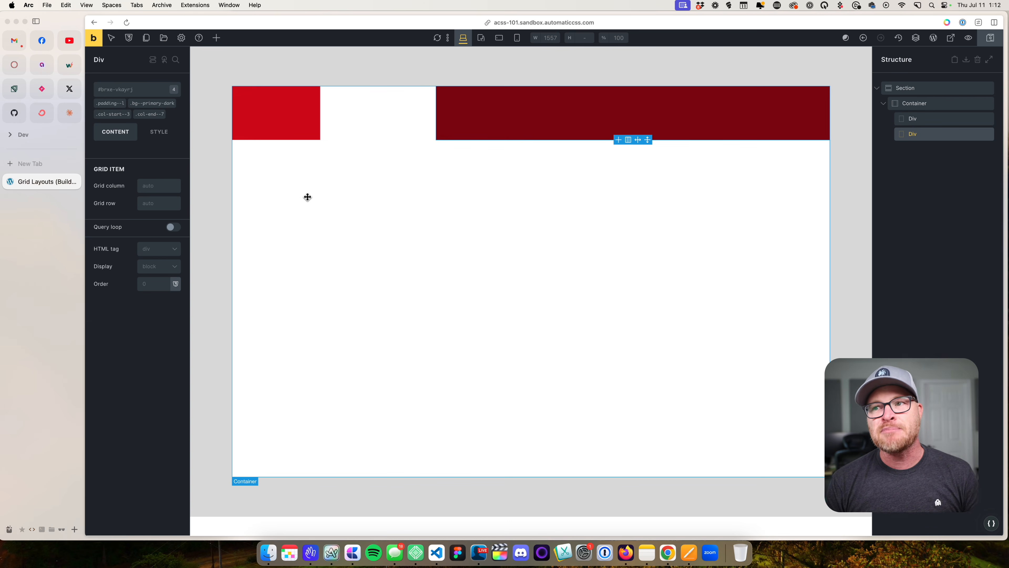
Apply the order--first class to the dark red div and the order--last class to the bright red div.
click(116, 89)
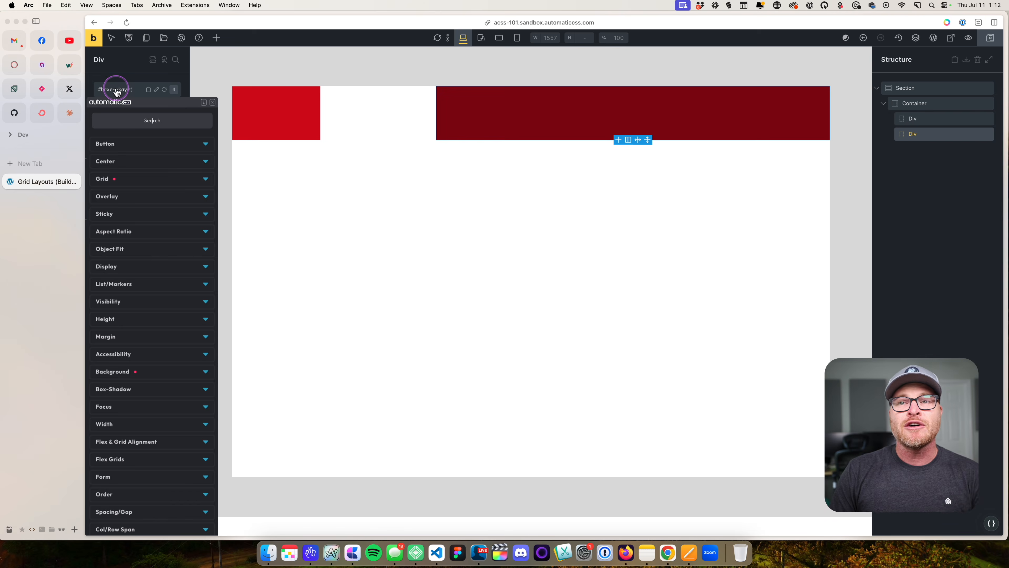
text(order)
click(118, 159)
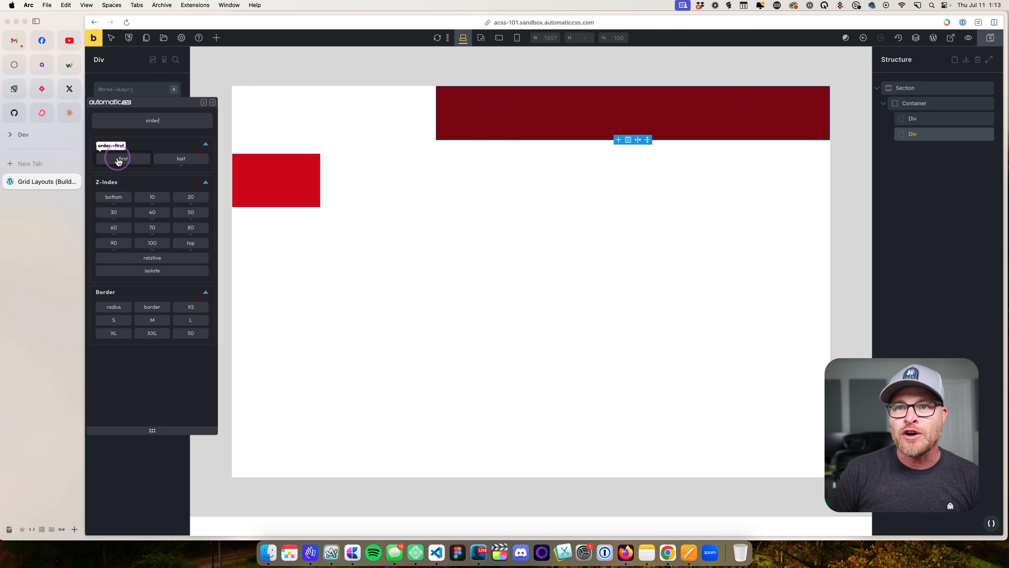
click(271, 186)
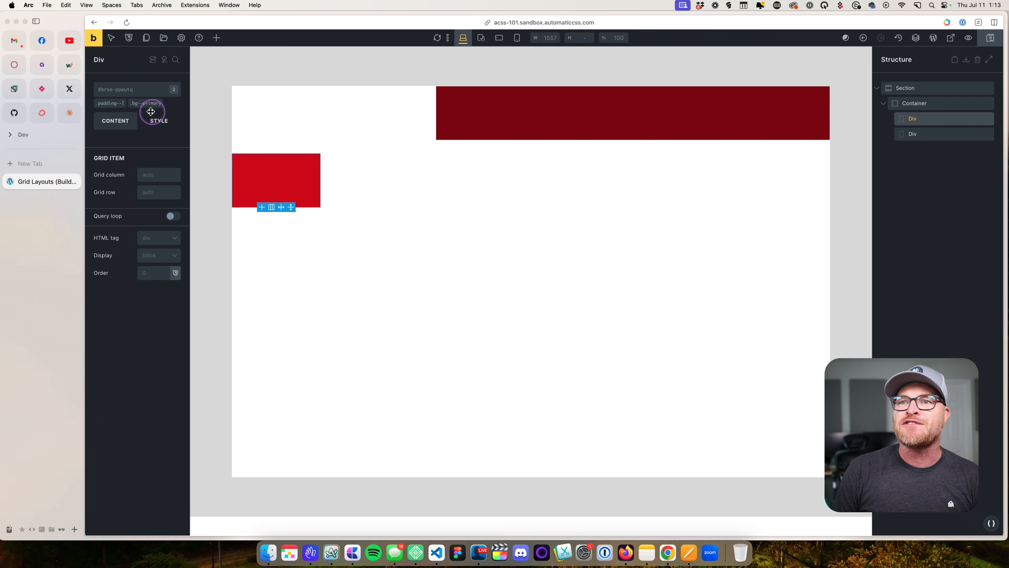
click(121, 90)
text(order)
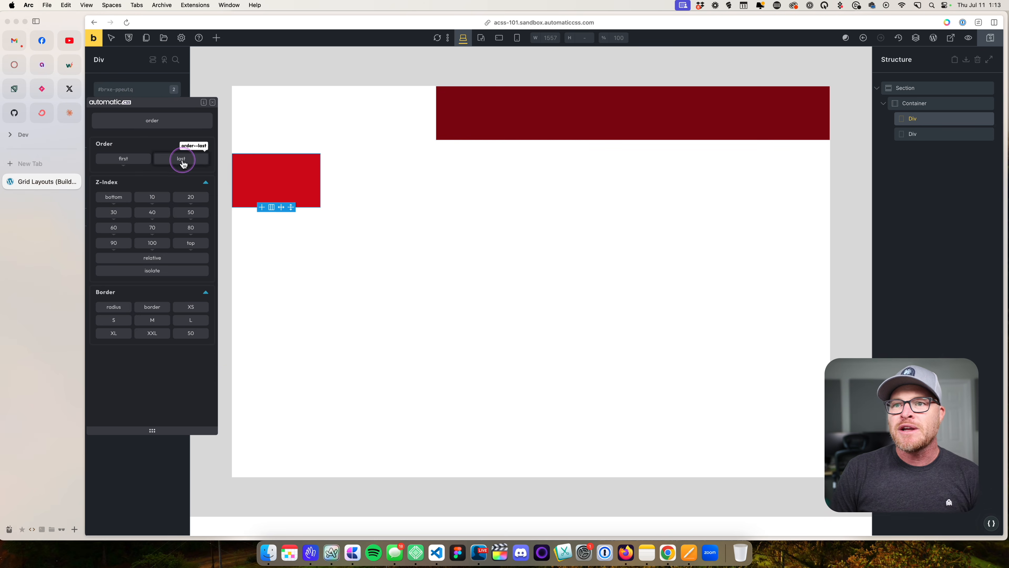
click(181, 158)
Remove the col-end--7 and col-start--3 classes from the dark red div.
click(515, 118)
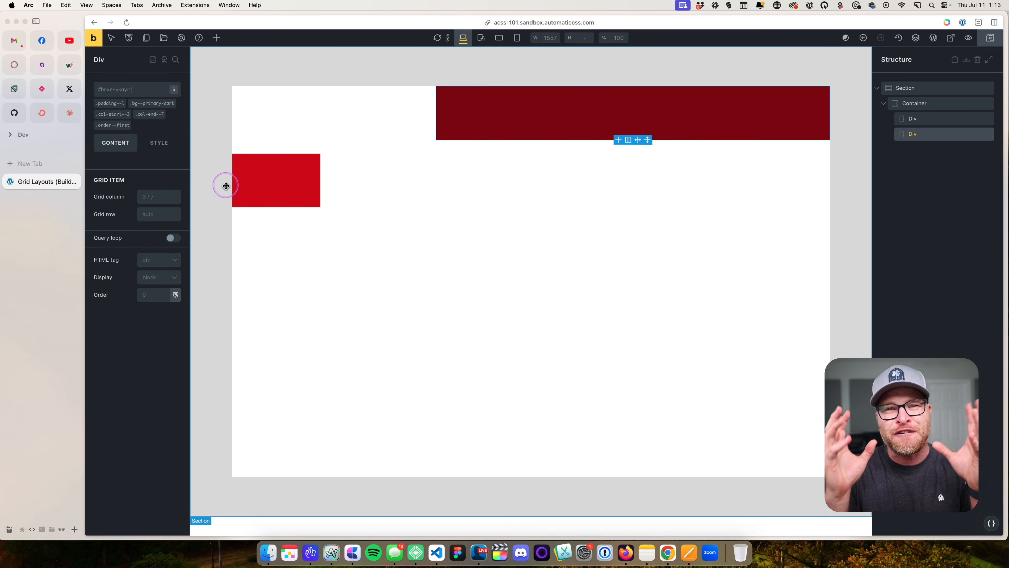
click(164, 115)
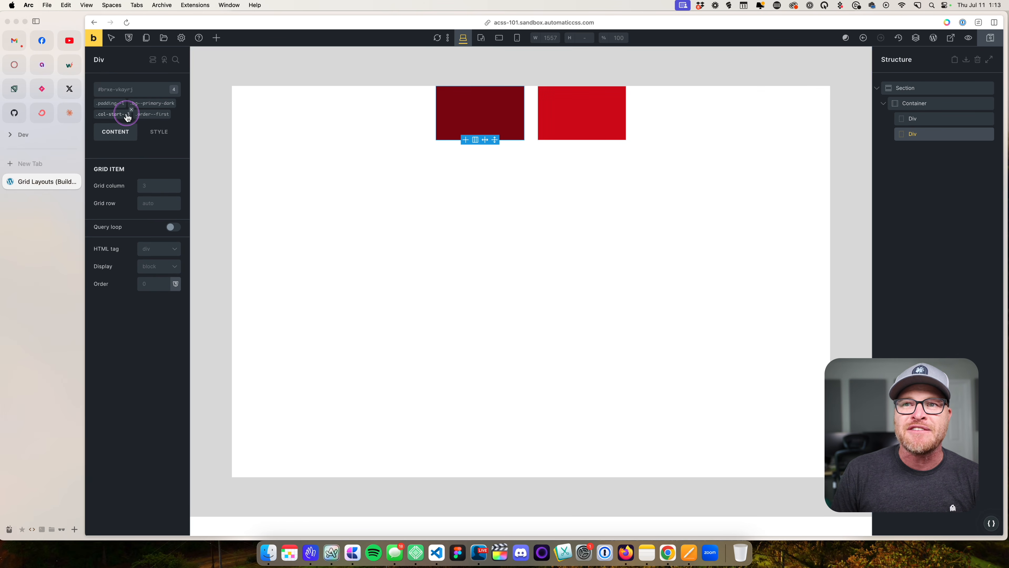
click(131, 113)
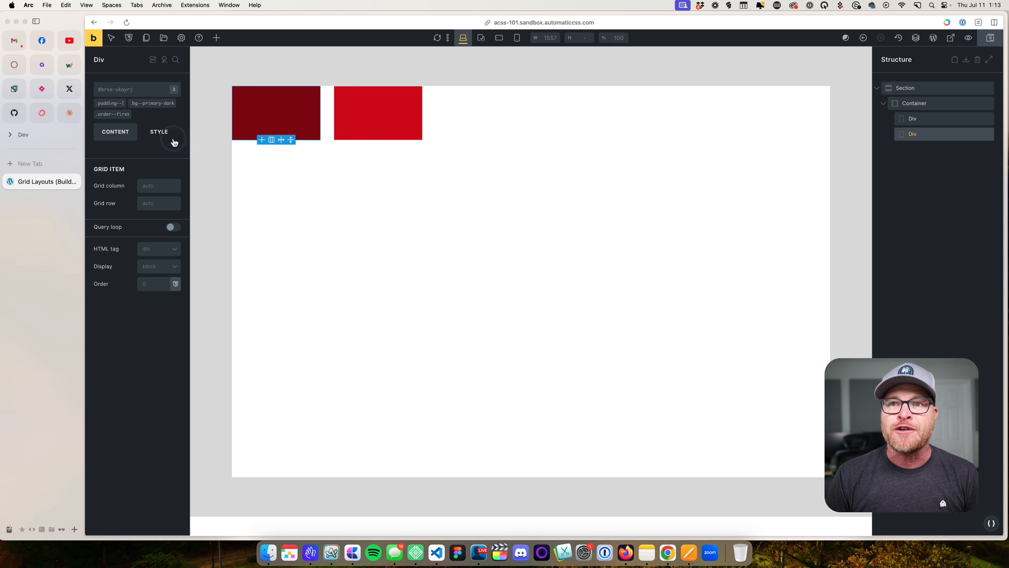
Remove the order--last class from the bright red div and the order--first class from the dark red div.
click(356, 106)
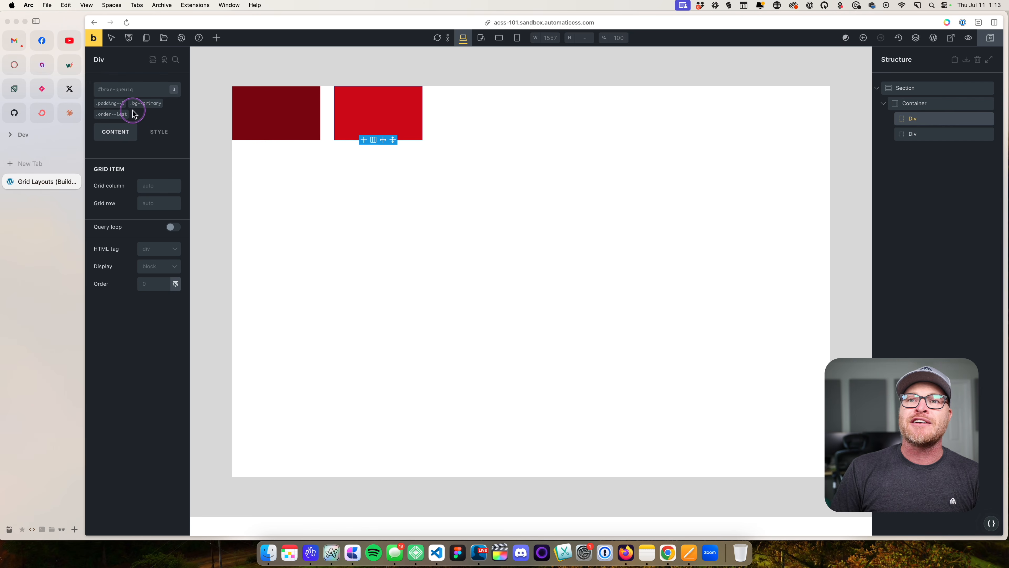
click(273, 134)
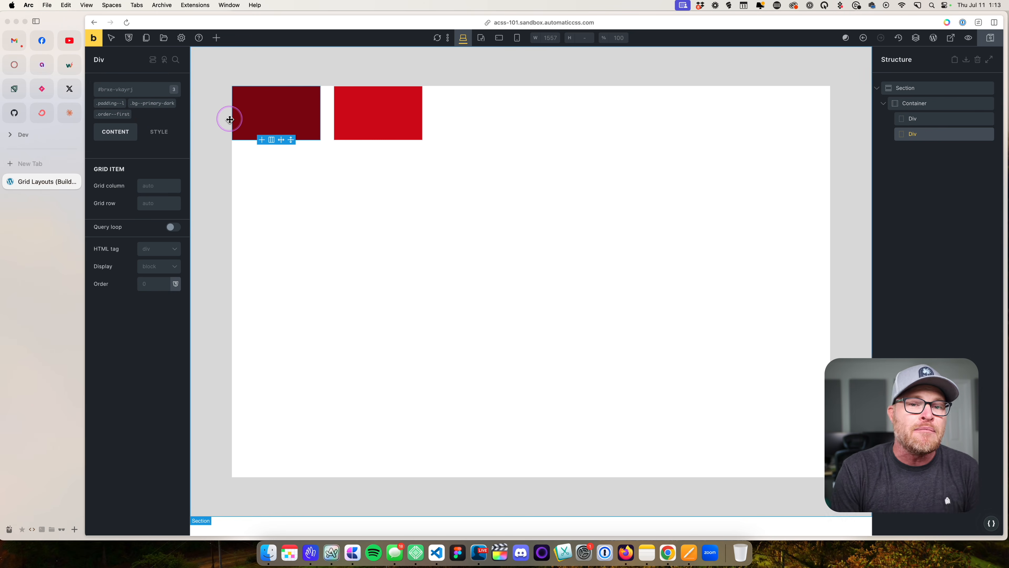
click(416, 108)
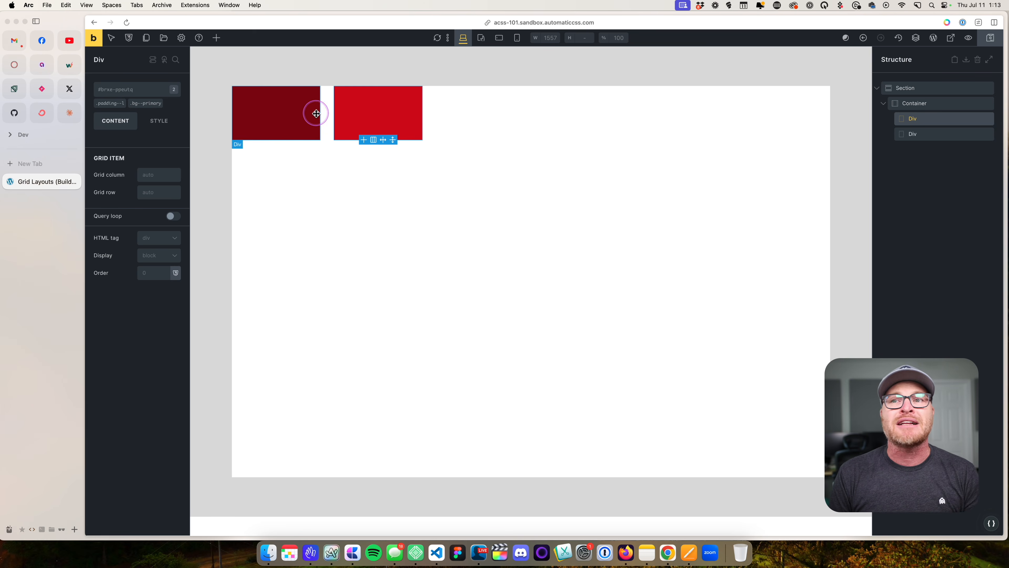
click(267, 118)
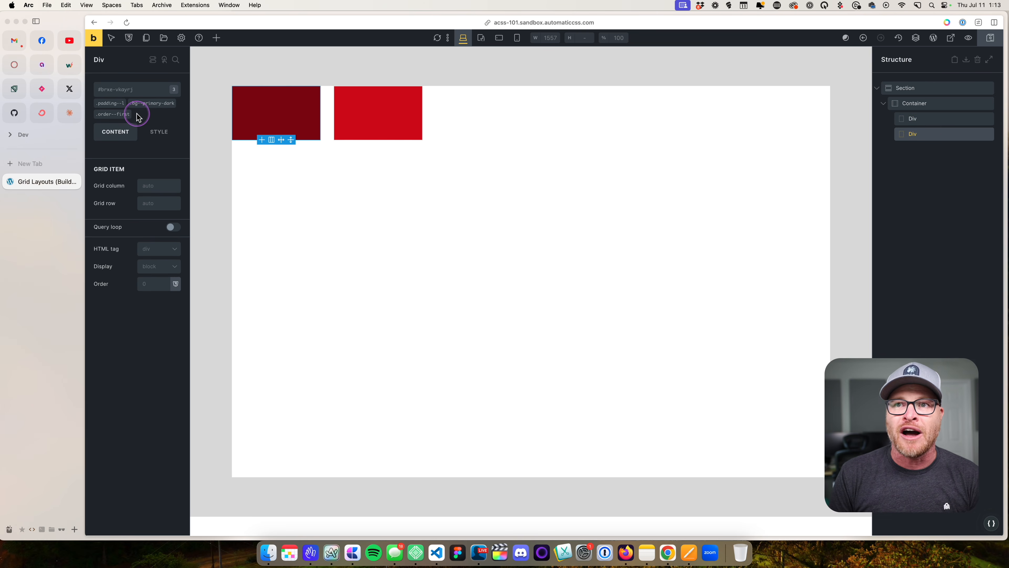
click(128, 114)
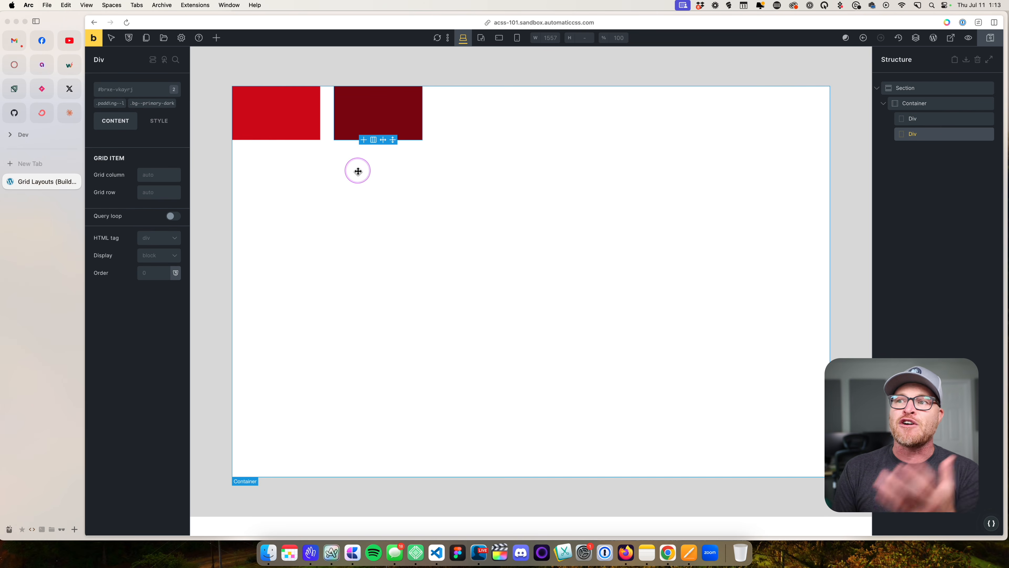
Search the utility classes for order and apply order--last to the bright red div.
click(290, 107)
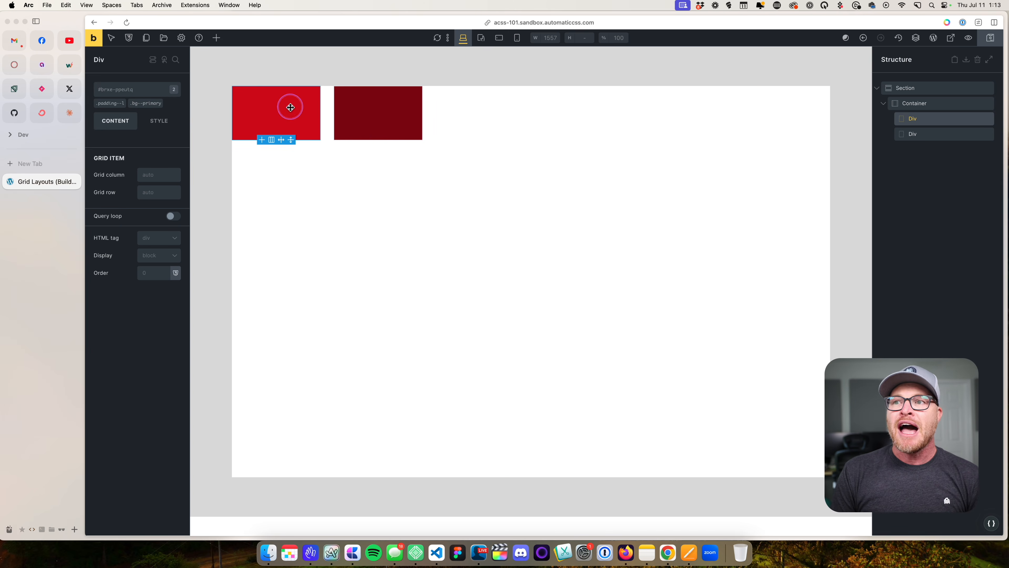
click(114, 90)
text(order)
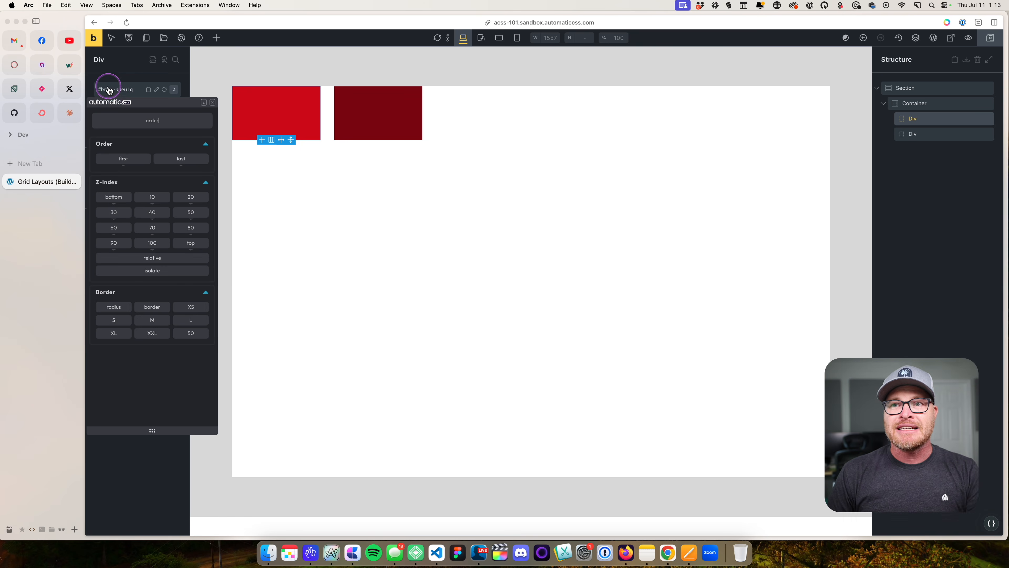
click(181, 158)
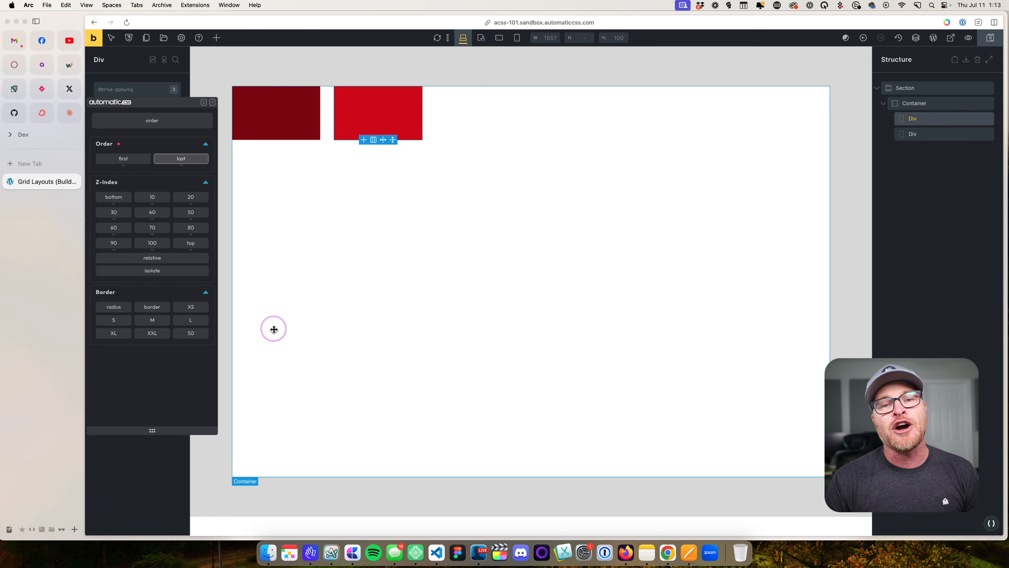
Search the utility classes for self and preview self--start, self--stretch, self--center and self--end on the bright red div.
click(114, 90)
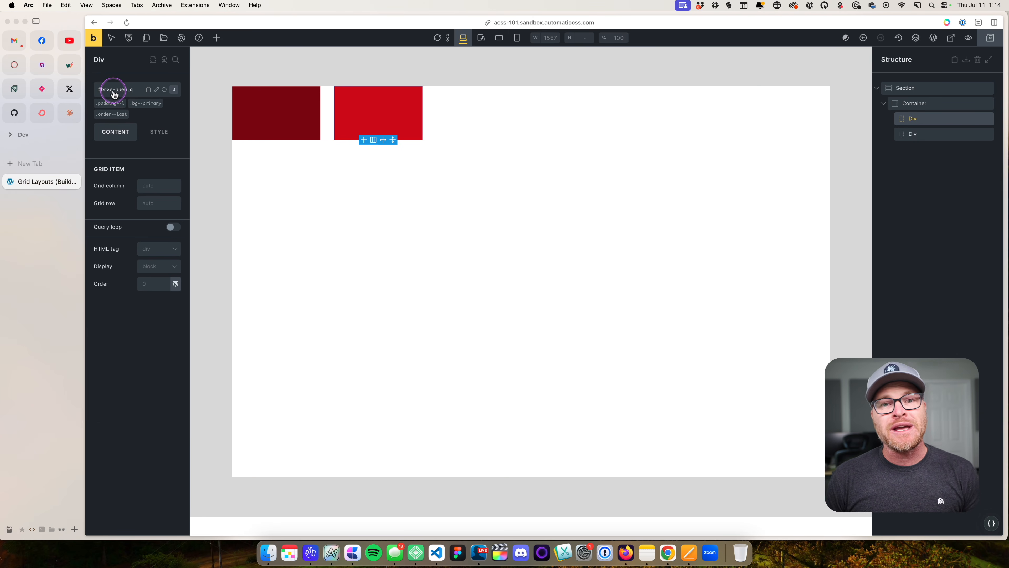
right_click(123, 90)
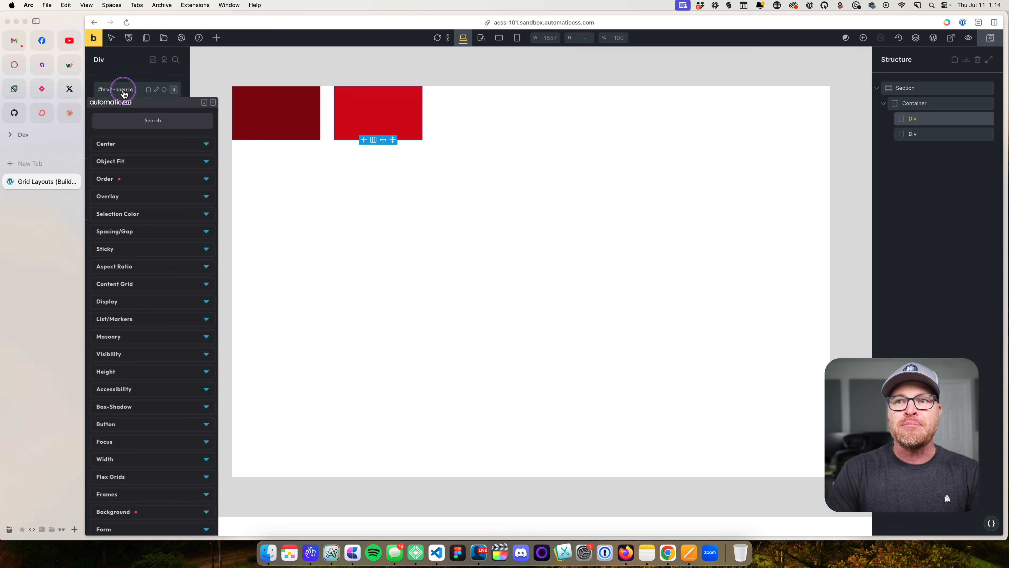
text(self)
click(193, 314)
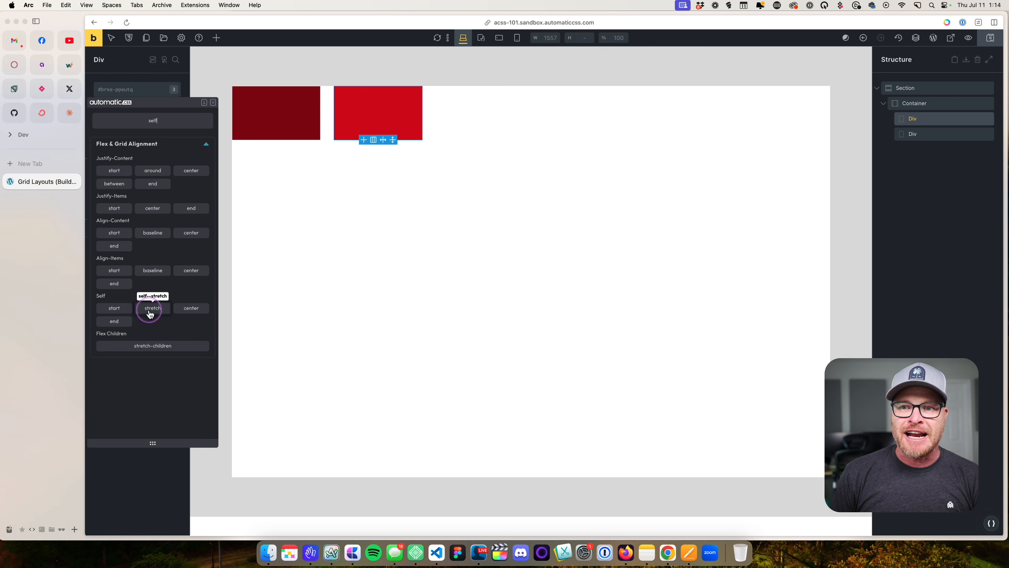
click(115, 310)
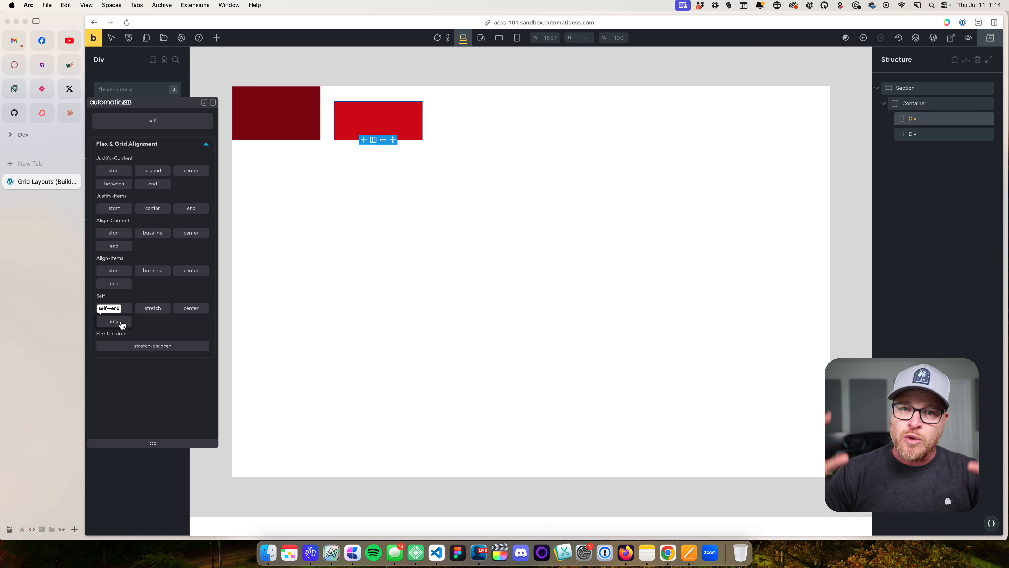
click(193, 309)
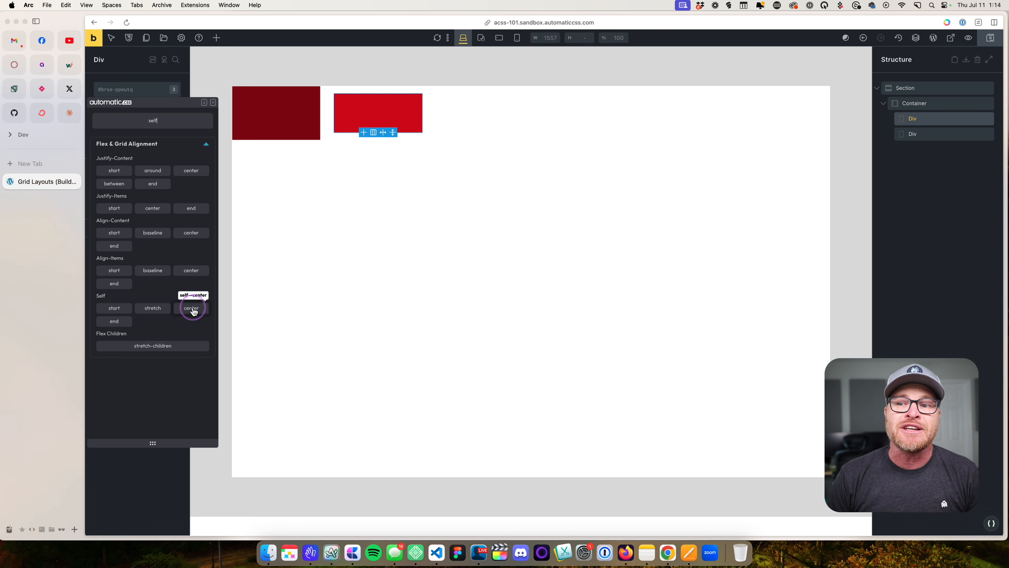
click(115, 320)
click(123, 314)
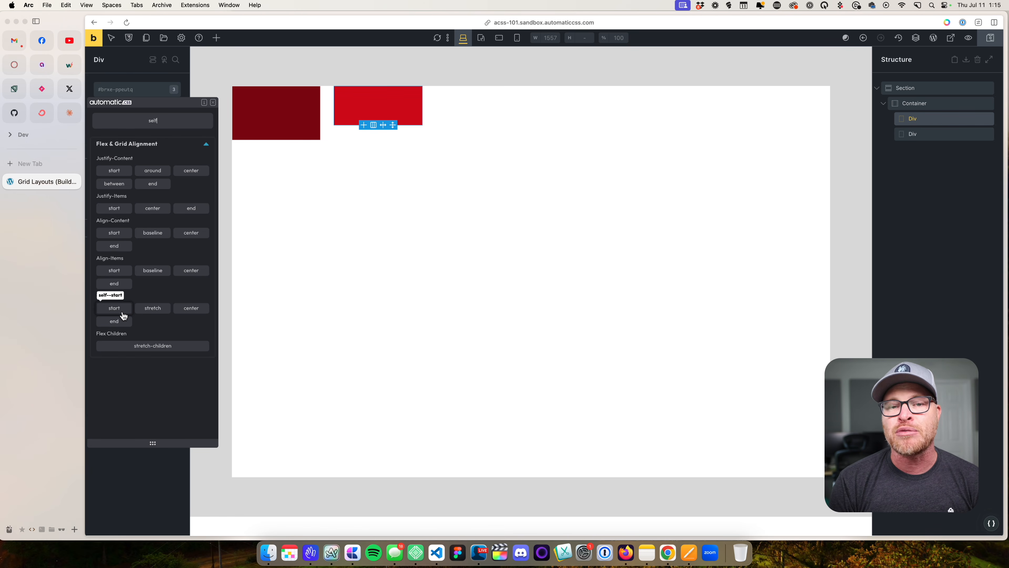
click(122, 311)
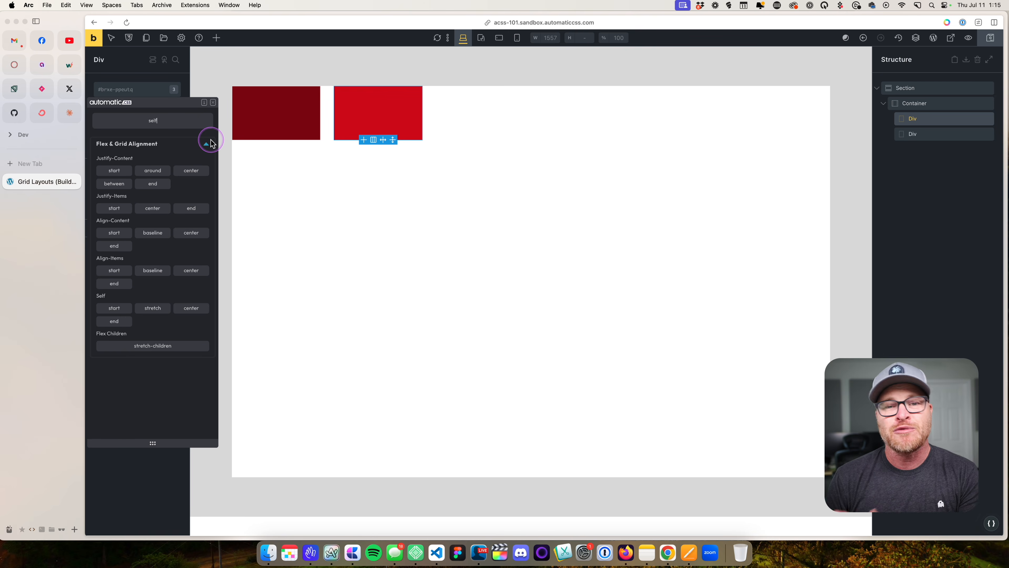
Delete the demo section with its grid and insert the Hero Victor template from the Frames library.
click(213, 102)
click(986, 89)
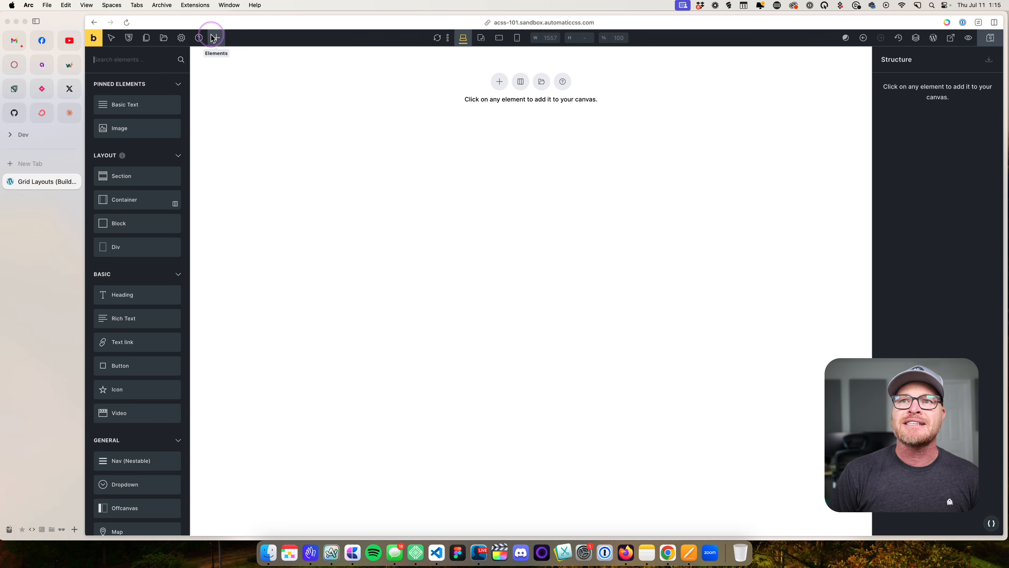
click(164, 39)
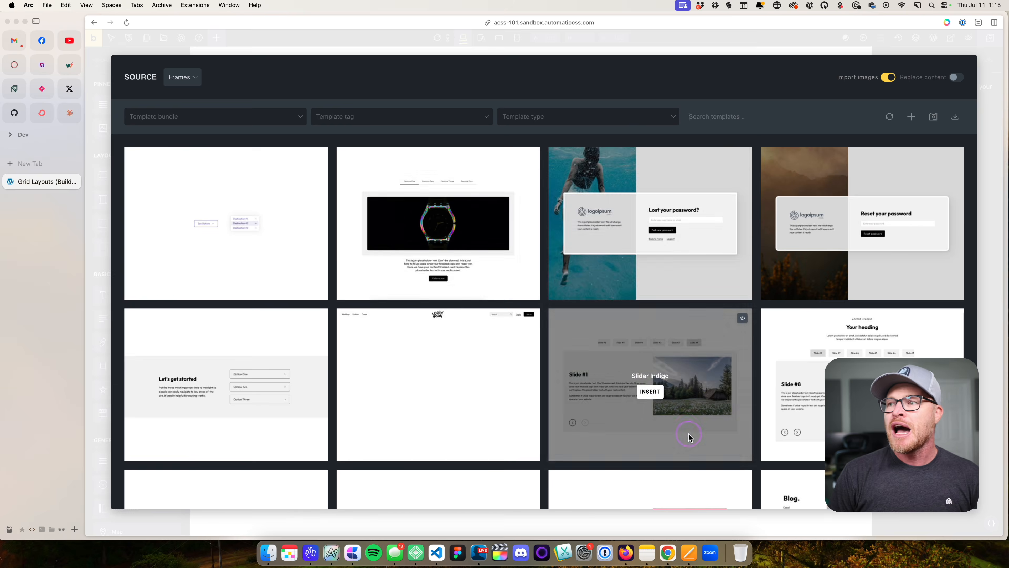
scroll(691, 435, down, 10)
scroll(687, 429, up, 2)
click(650, 305)
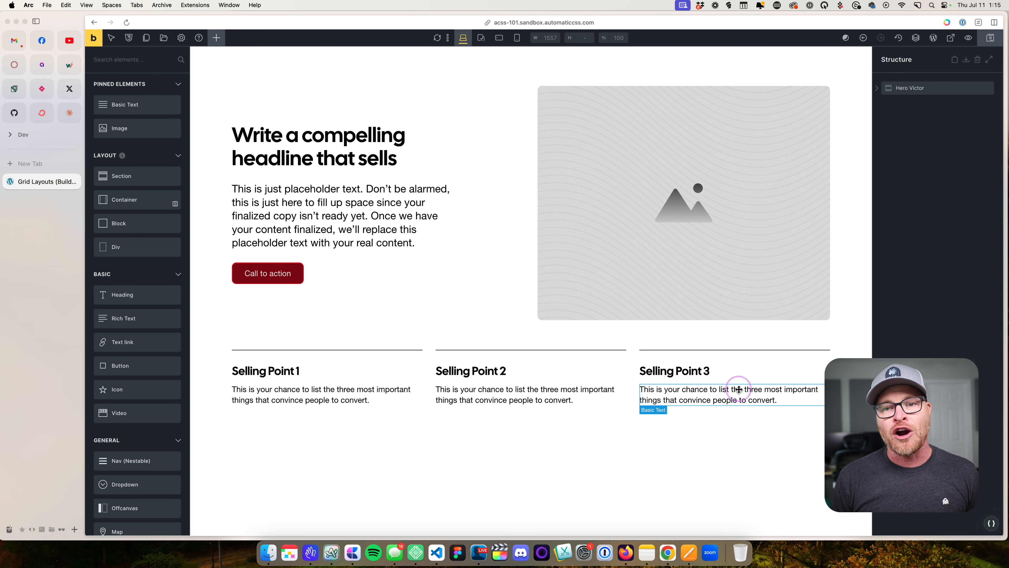
Search the elements for Section and add a new section below the Hero Victor section.
click(130, 68)
text(sec)
click(131, 92)
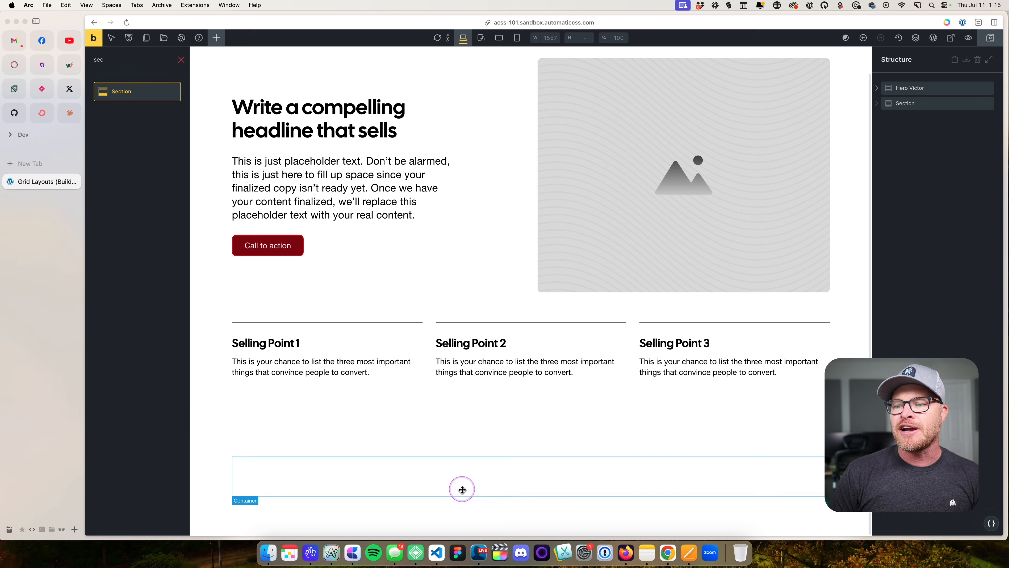
click(462, 489)
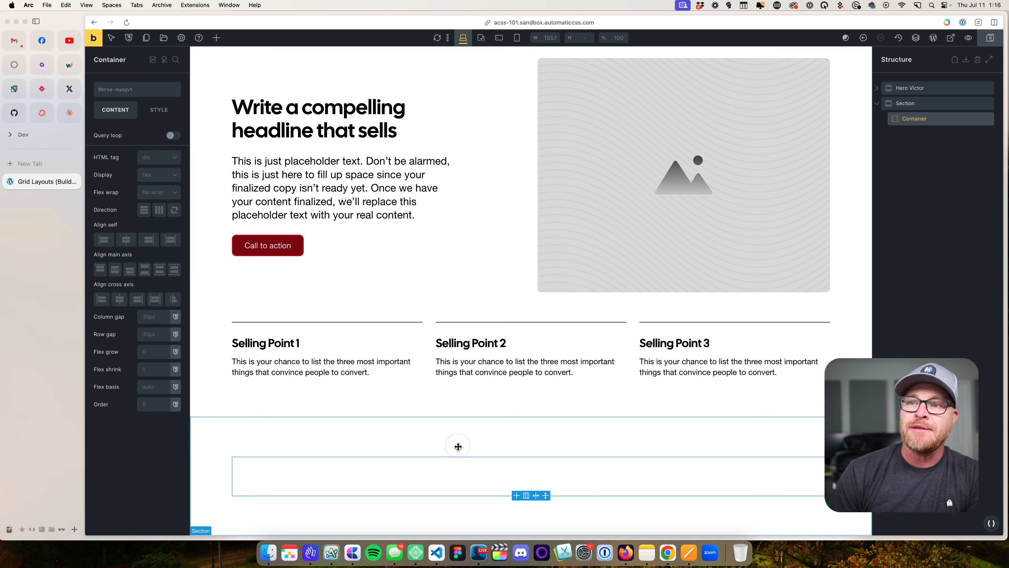
click(530, 153)
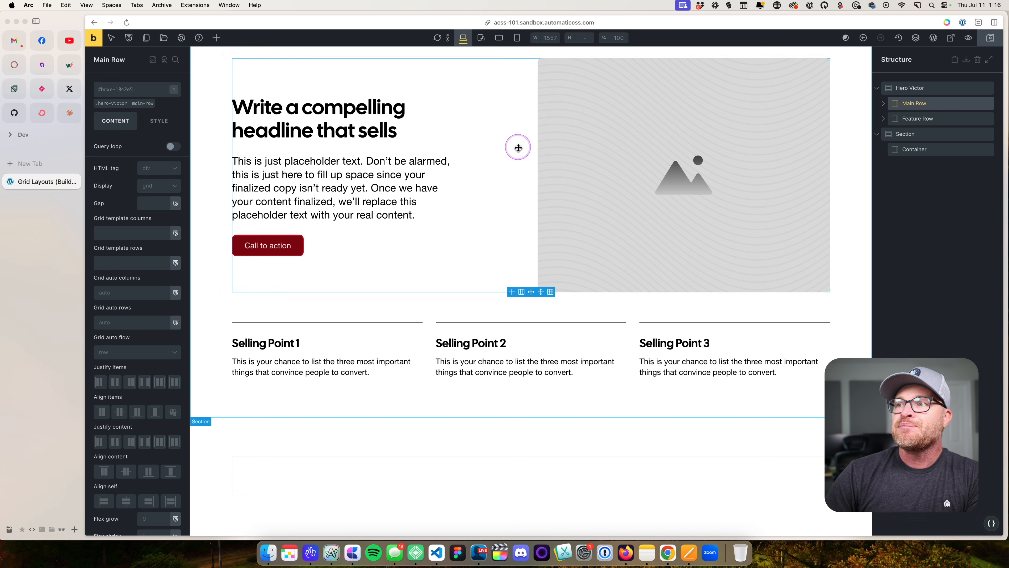
click(433, 477)
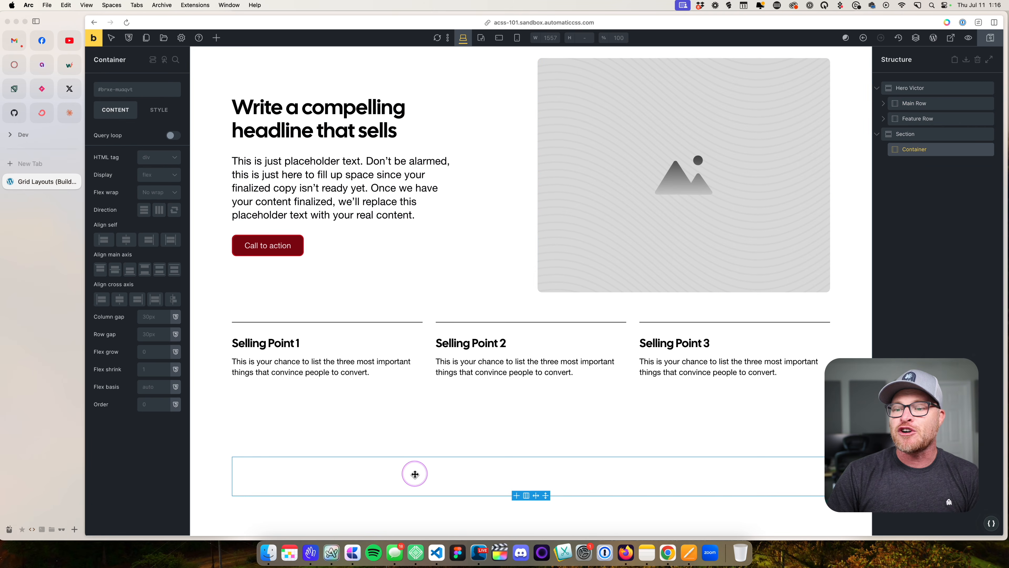
Search the utility classes for bg and apply bg--ultra-light to the Hero Victor section.
click(216, 382)
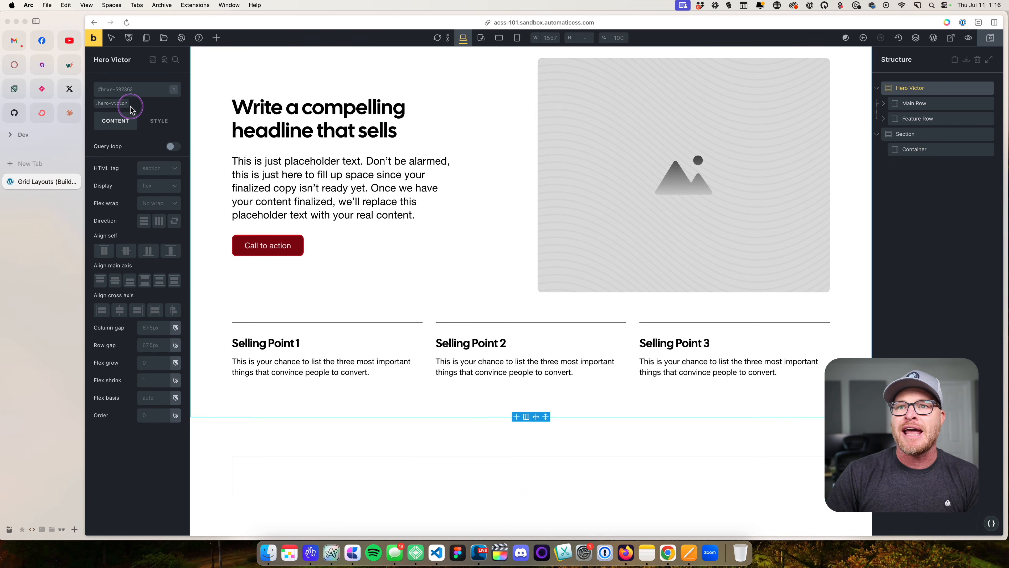
right_click(137, 93)
text(bg)
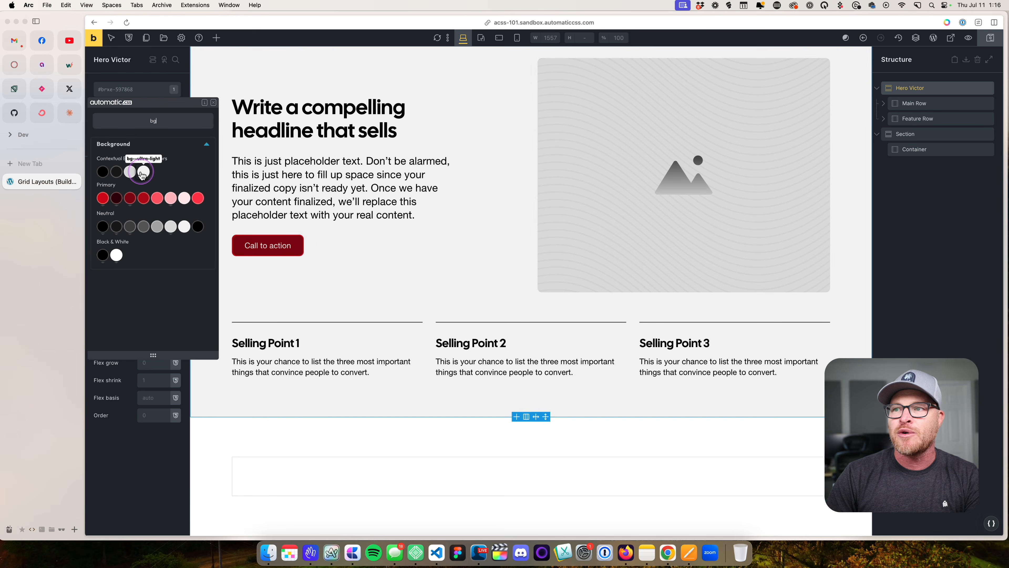
click(368, 444)
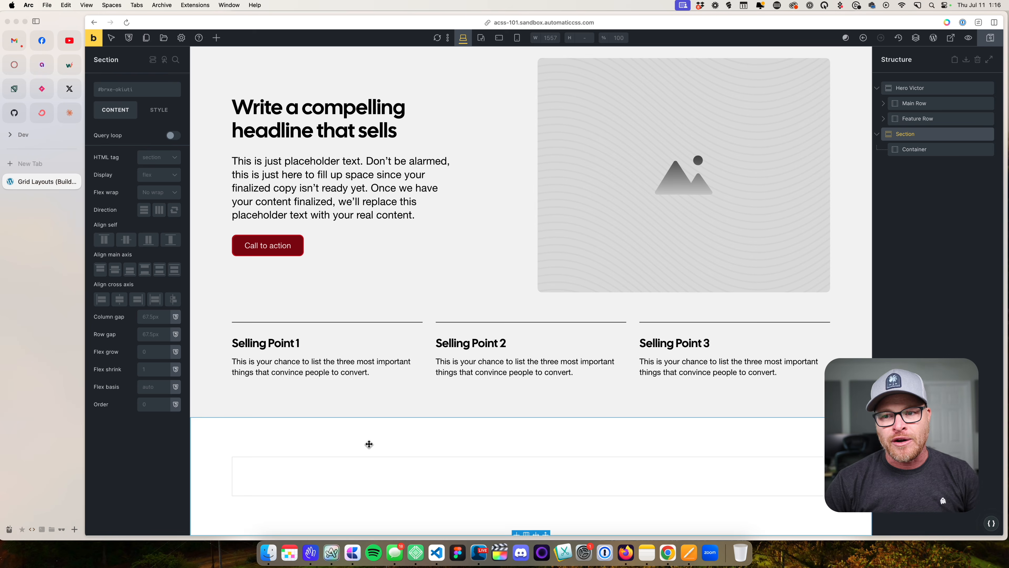
Duplicate the empty container inside the new section below the Hero Victor section.
scroll(364, 449, down, 1)
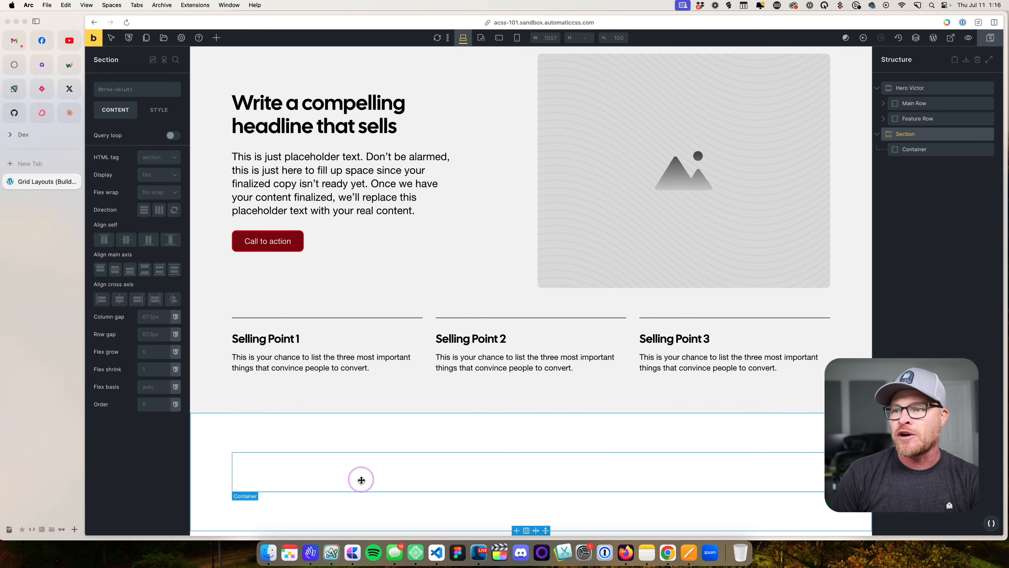
click(361, 479)
scroll(361, 477, up, 1)
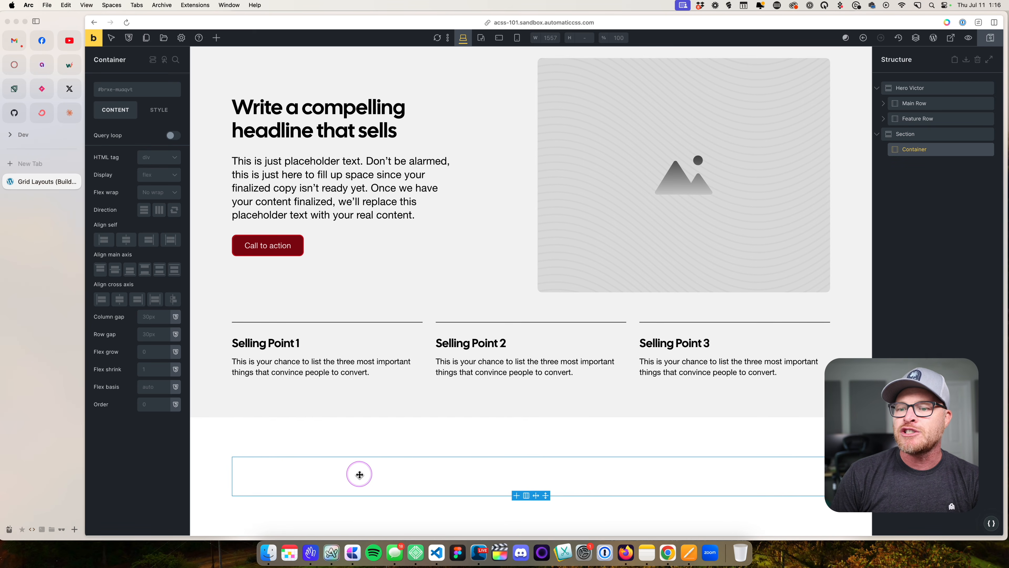
key(super+shift+d)
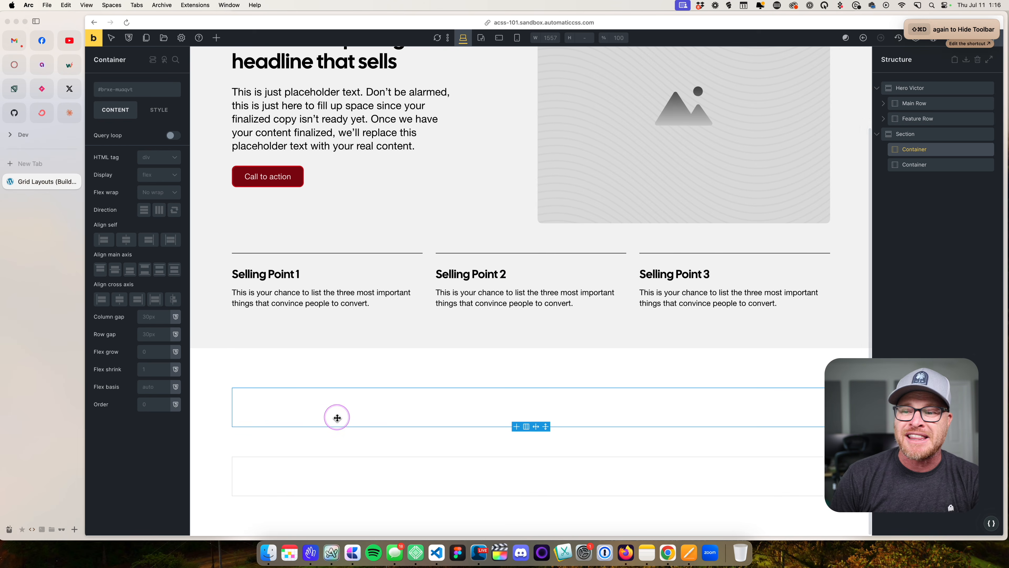
click(457, 199)
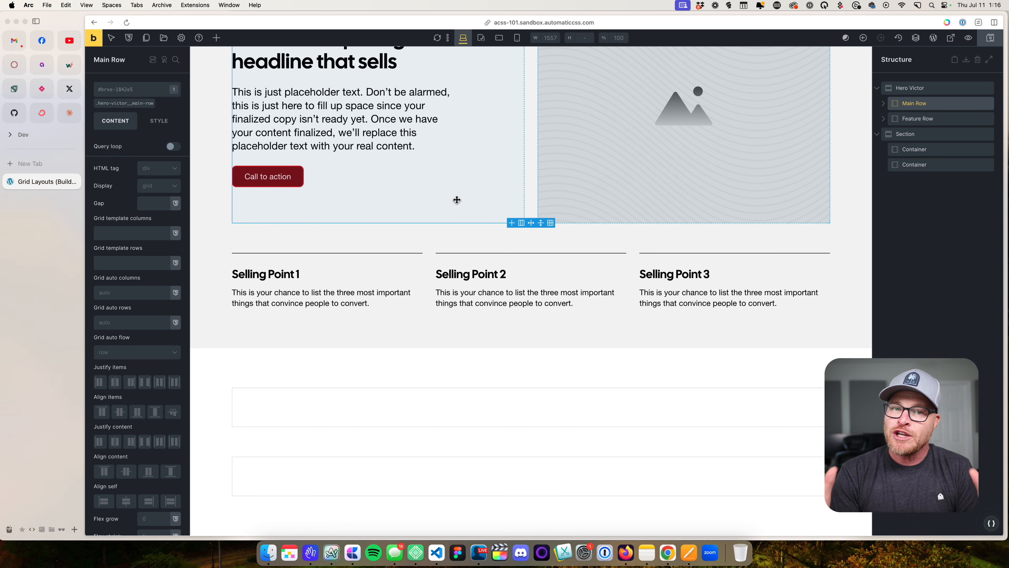
click(533, 136)
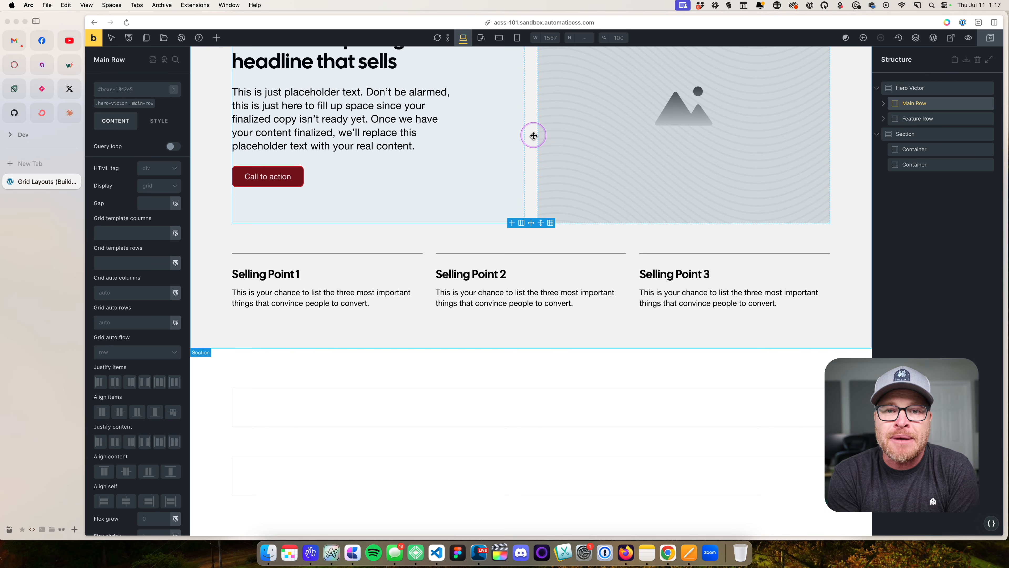
scroll(524, 141, up, 3)
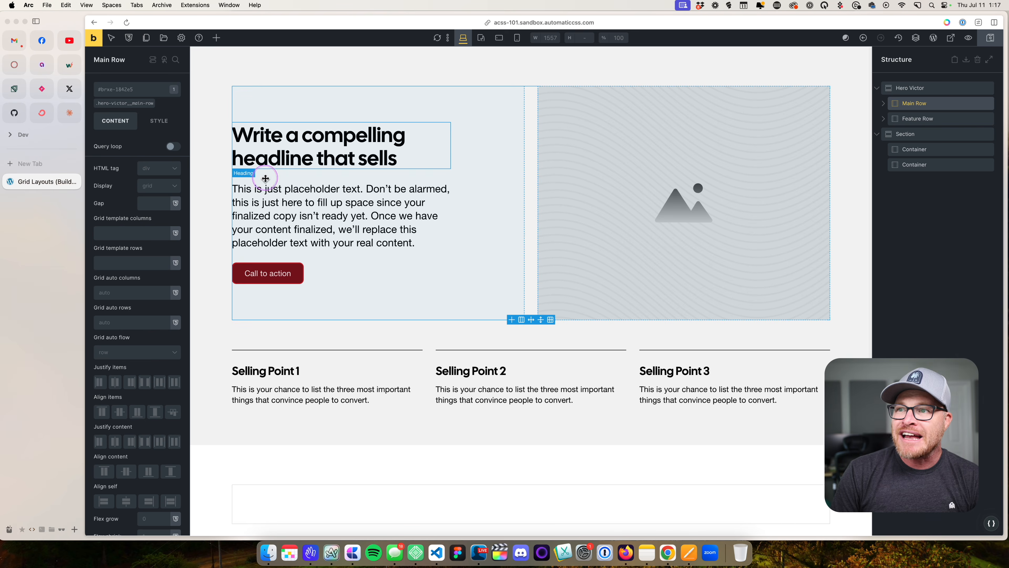
scroll(581, 183, down, 3)
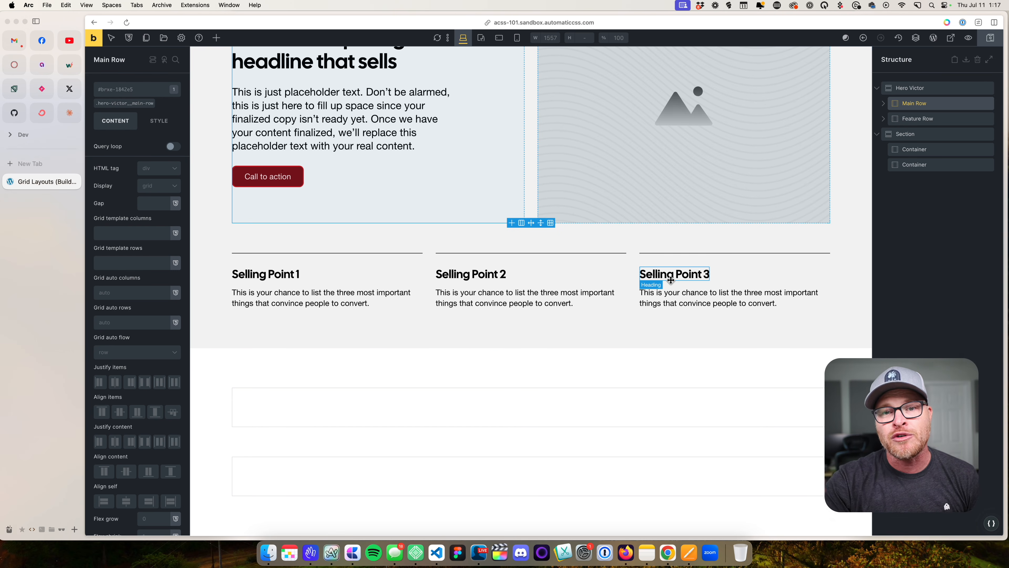
Search the utility classes for grid and apply grid--2 to the first container of the new section.
click(392, 407)
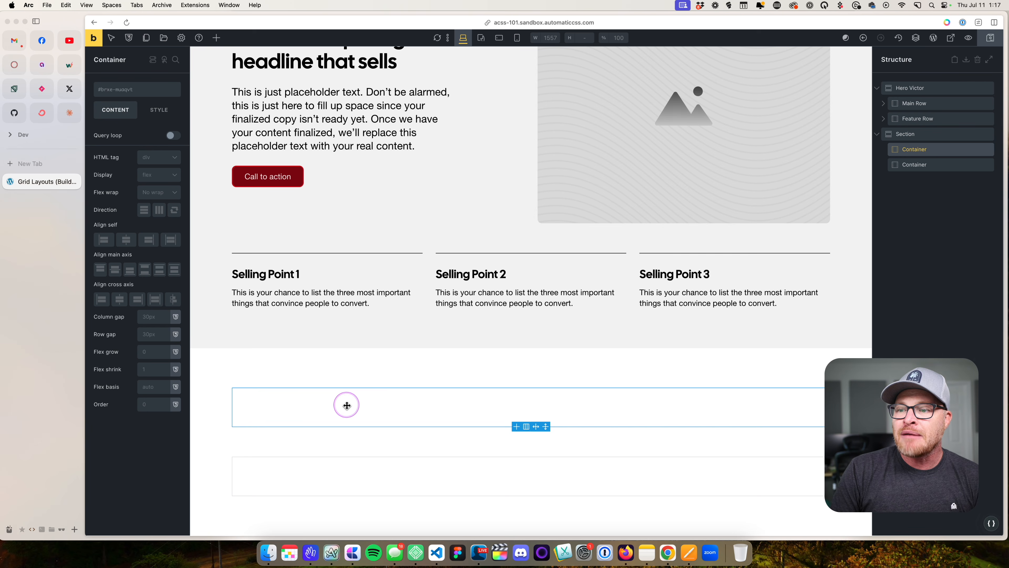
right_click(138, 89)
text(grid)
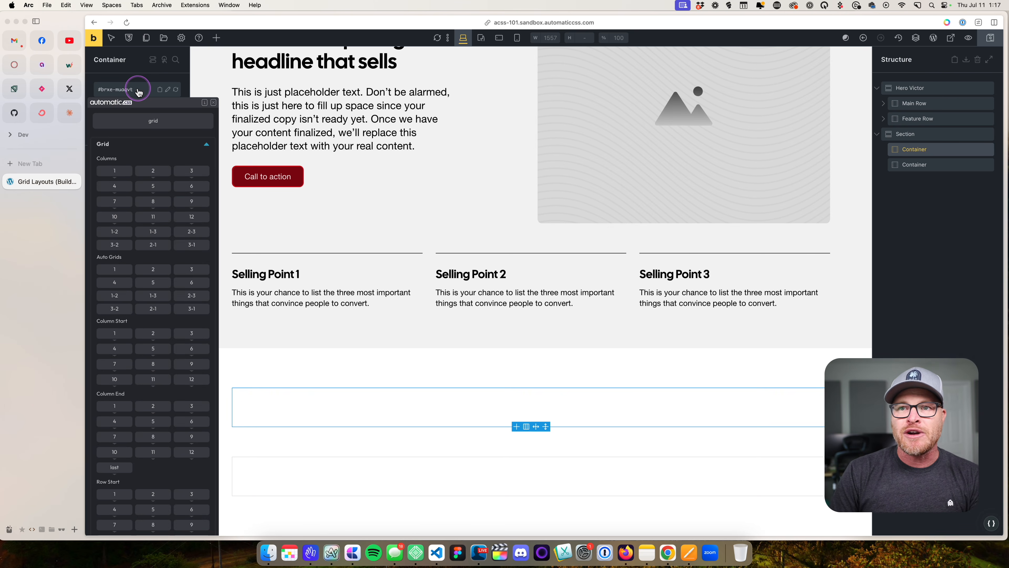
click(144, 171)
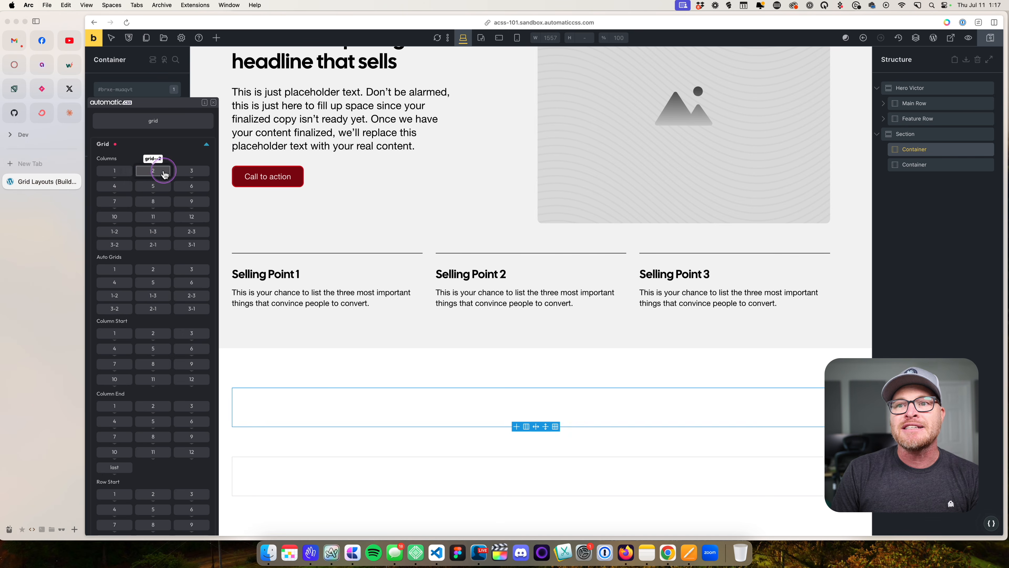
click(213, 103)
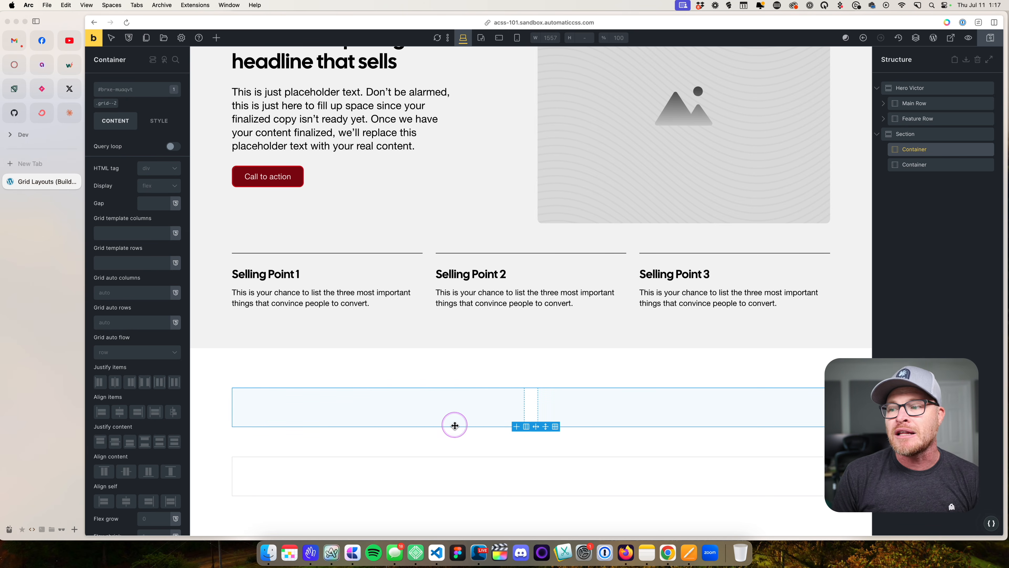
Search the elements for Block and add two blocks to the two-column container.
click(222, 46)
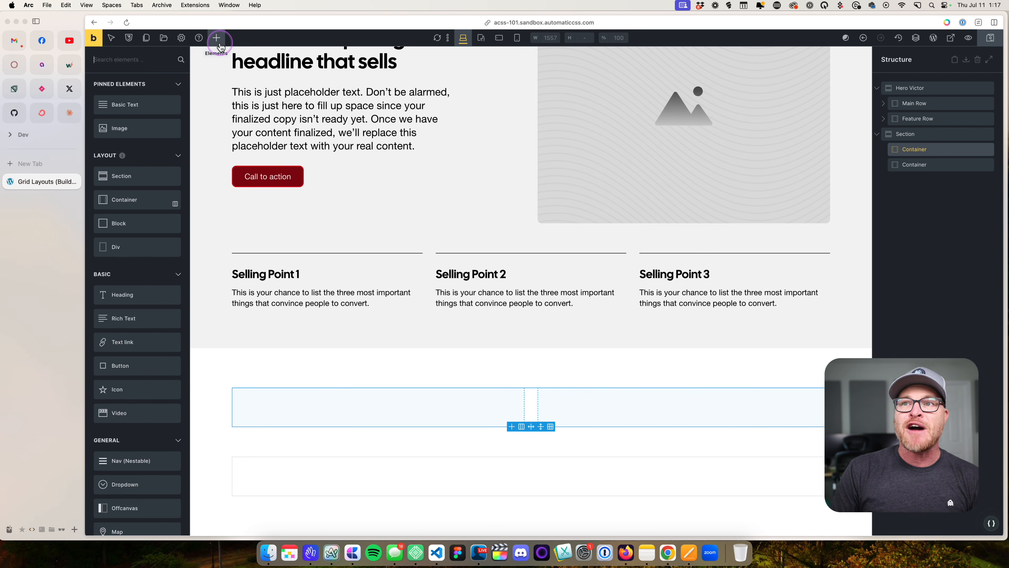
text(block)
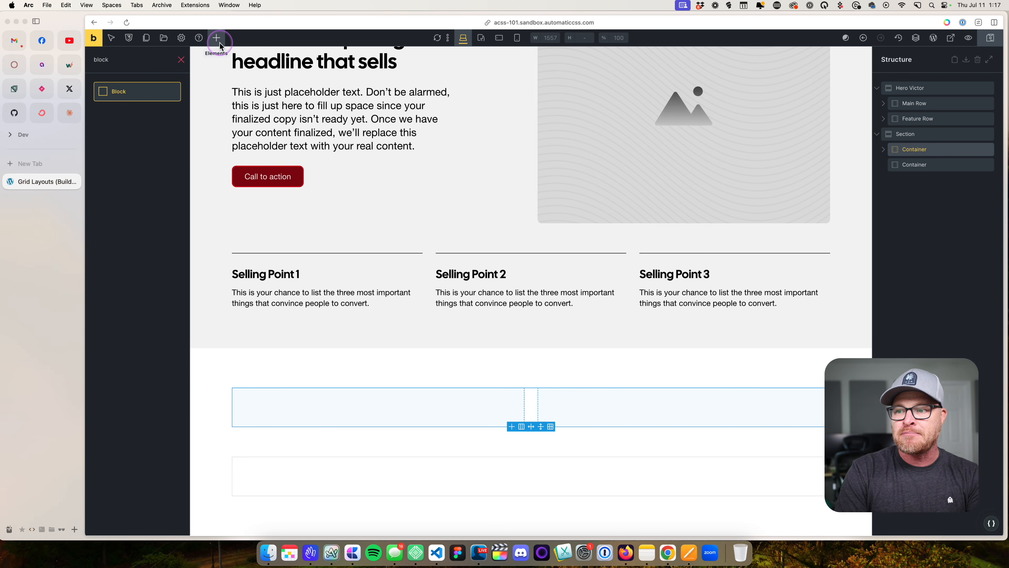
click(494, 413)
click(566, 405)
Add a Heading and a Basic Text element to the first block of the two-column container.
click(475, 405)
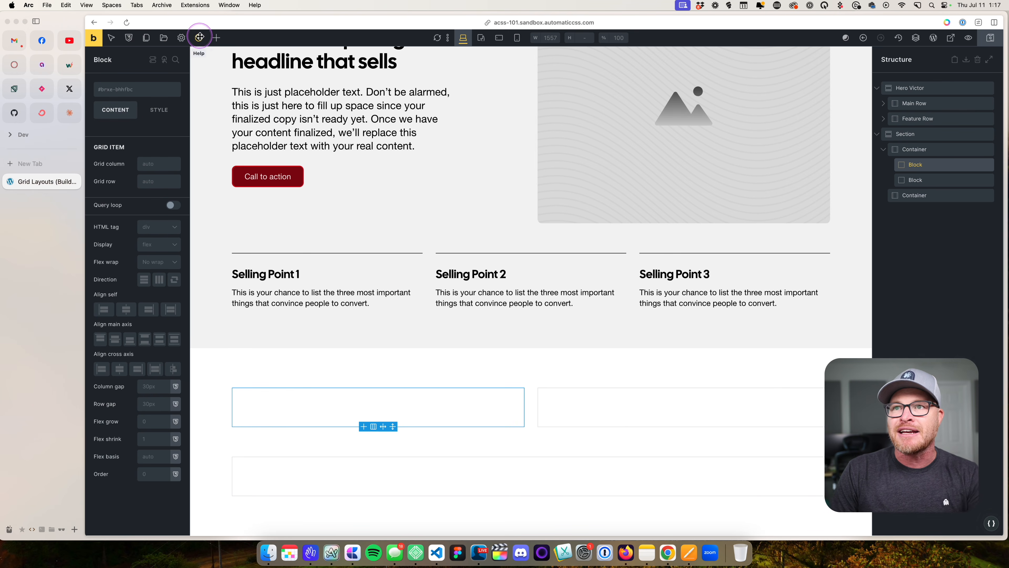
click(217, 37)
text(head)
key(Return)
key(super+a)
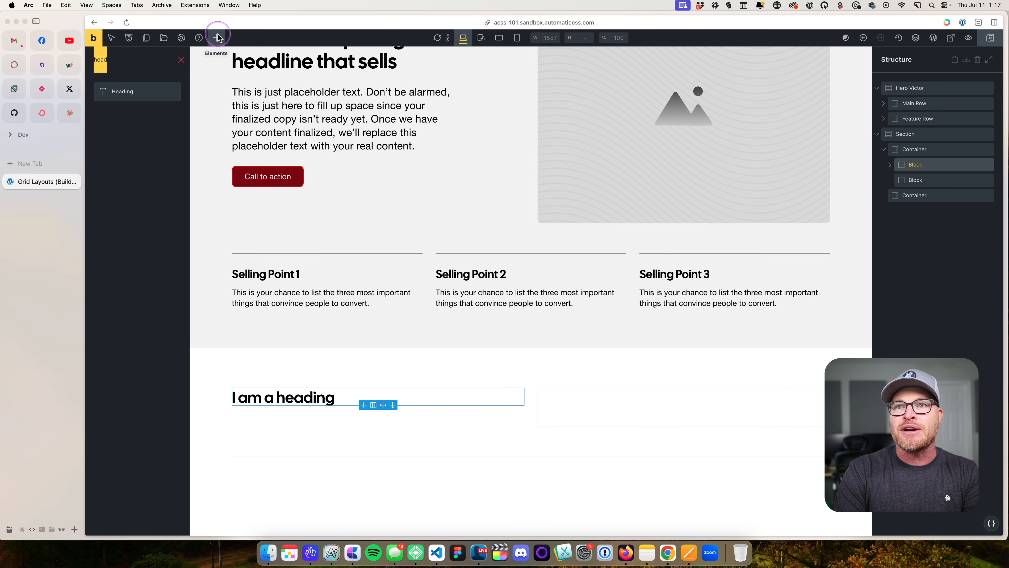
text(text)
key(Return)
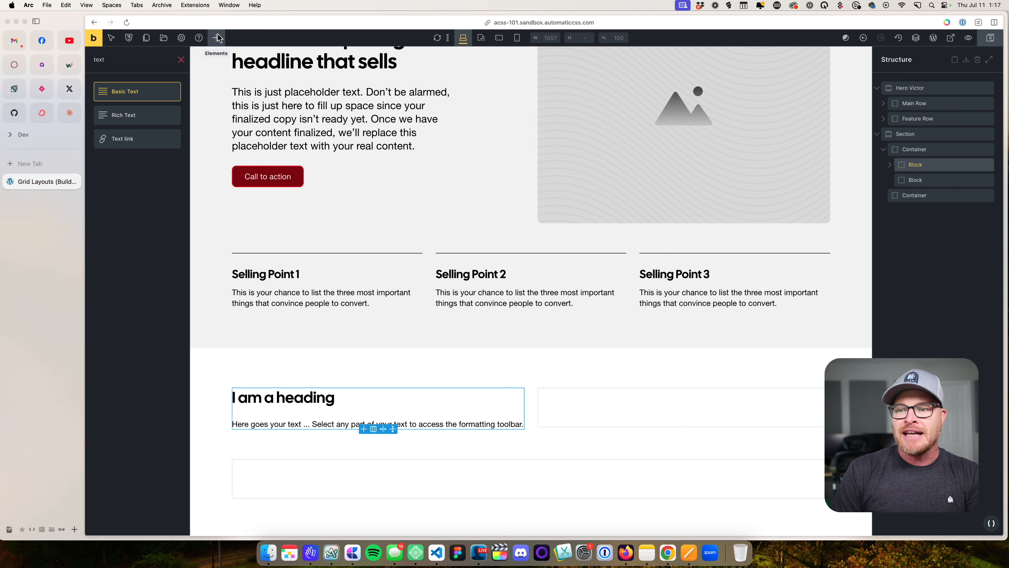
Search the elements for Image and add an Image element to the second block.
click(636, 403)
click(217, 40)
text(image)
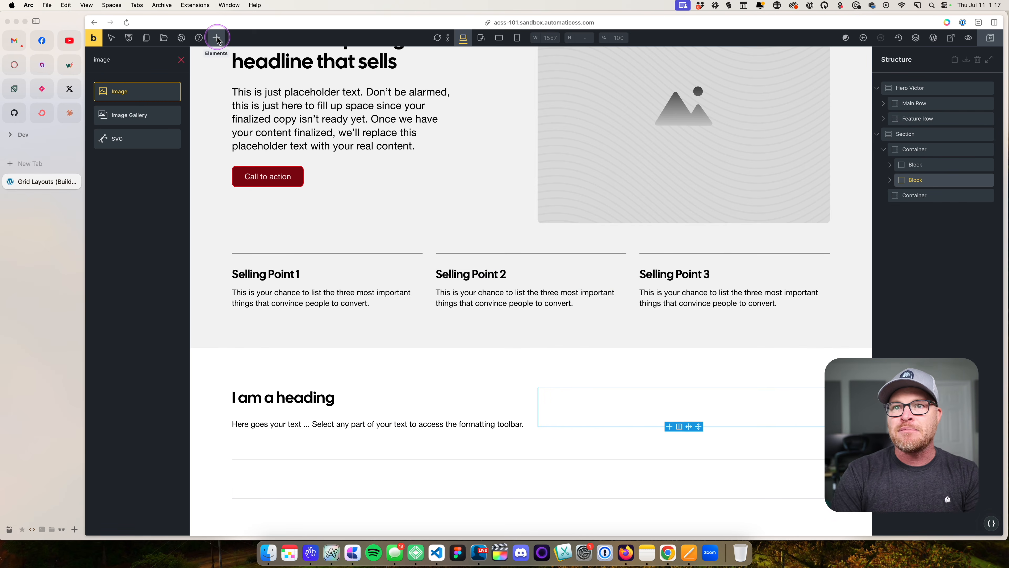
key(Return)
Insert product0000.jpg from the media library as the picture of the new Image element.
click(581, 399)
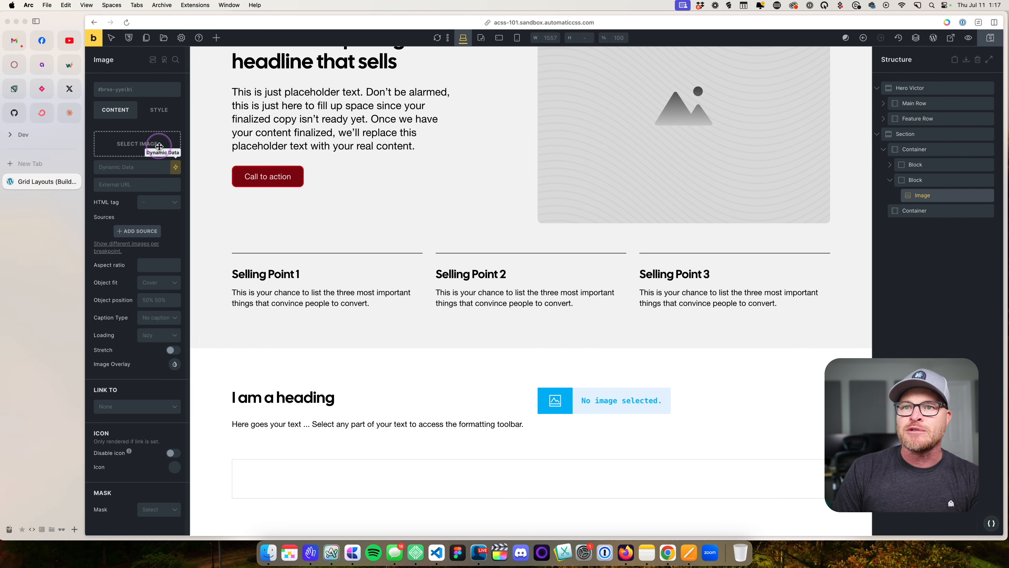
click(157, 141)
click(694, 234)
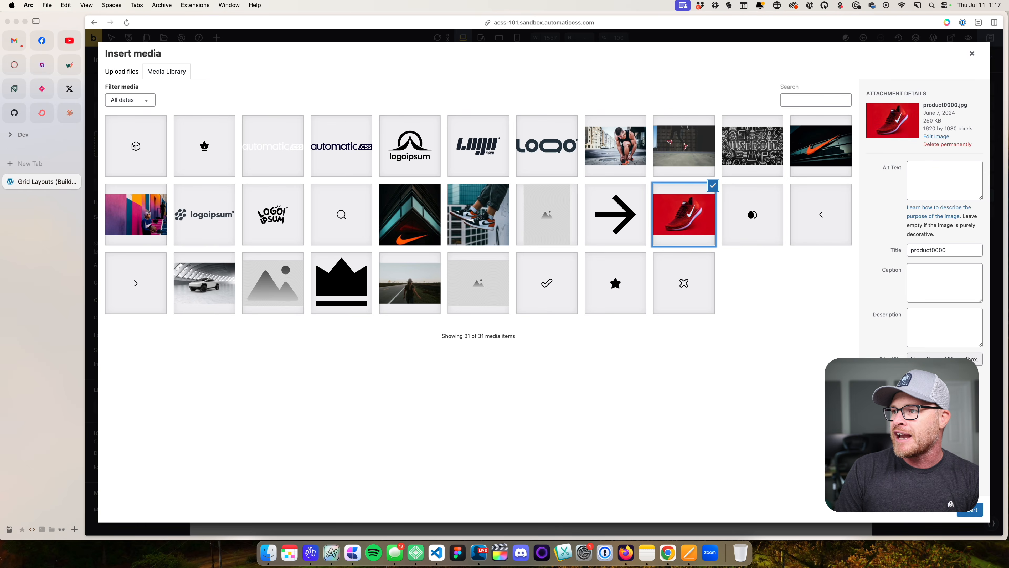
click(969, 510)
Set the HTML tag of the Basic Text under the new heading to p.
scroll(736, 336, down, 5)
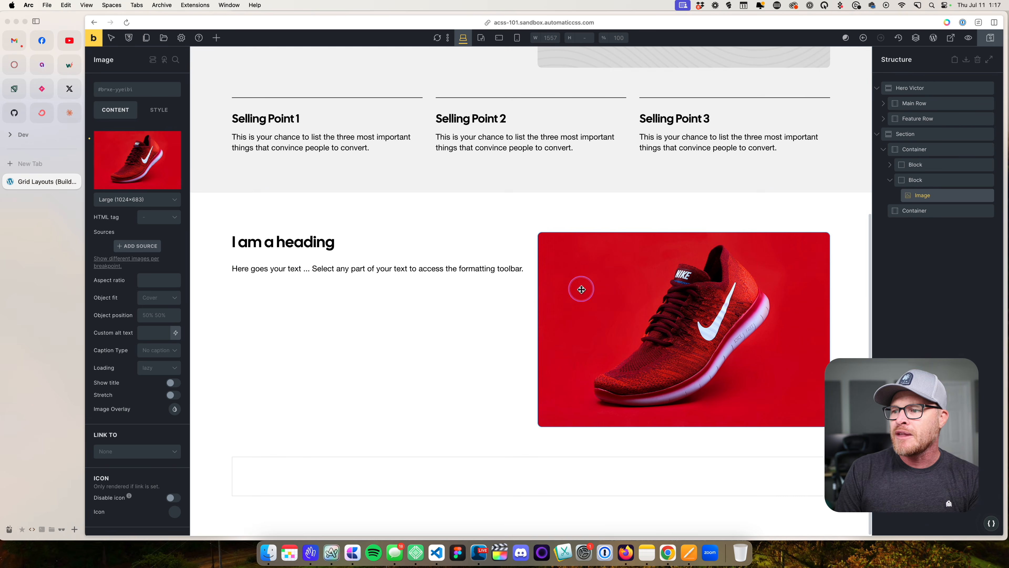
click(272, 289)
click(397, 273)
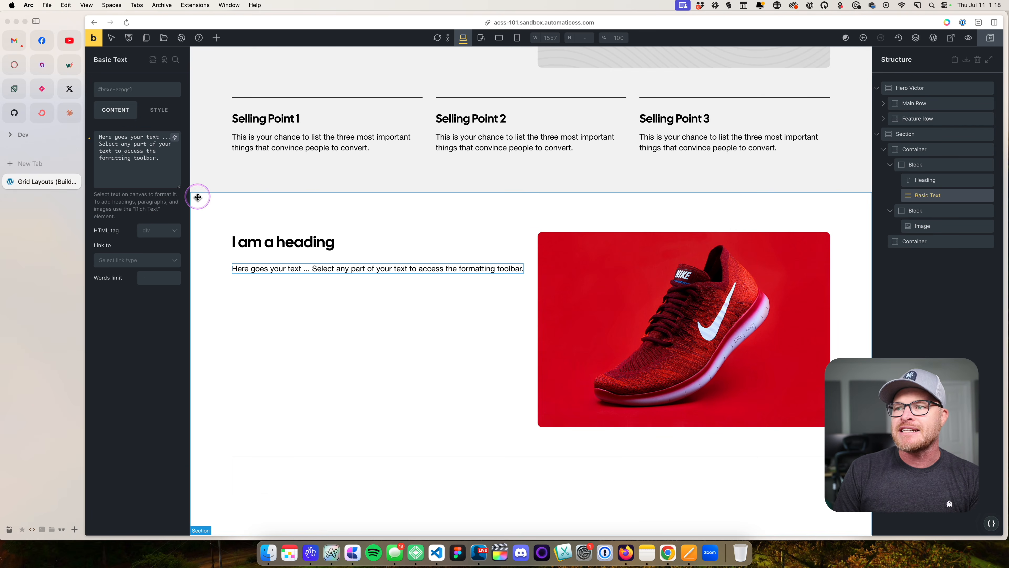
click(147, 230)
click(156, 256)
Add a Button element to the two-column container and move it into the first block below the Basic Text.
click(361, 343)
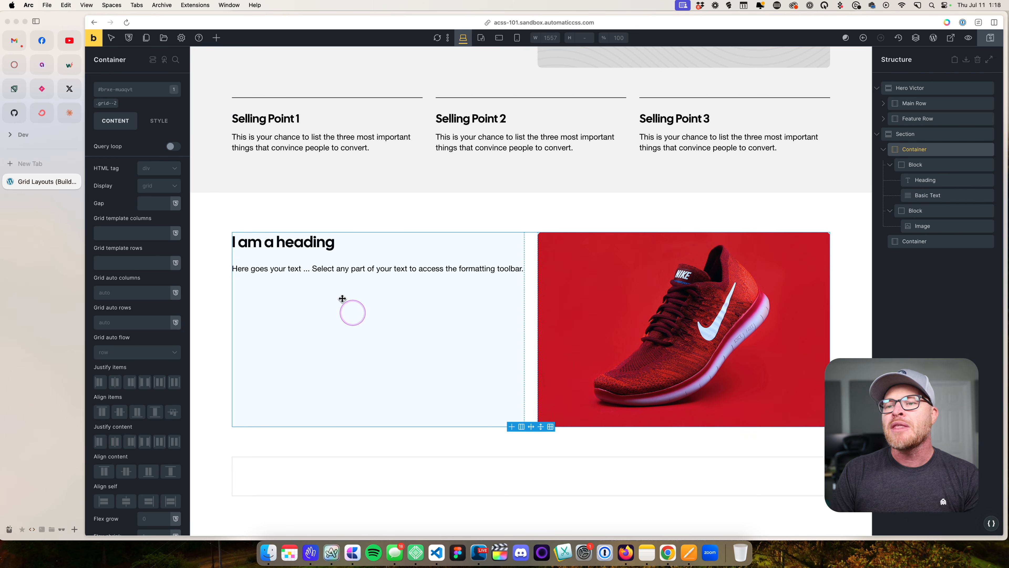
click(217, 38)
text(butt)
key(Return)
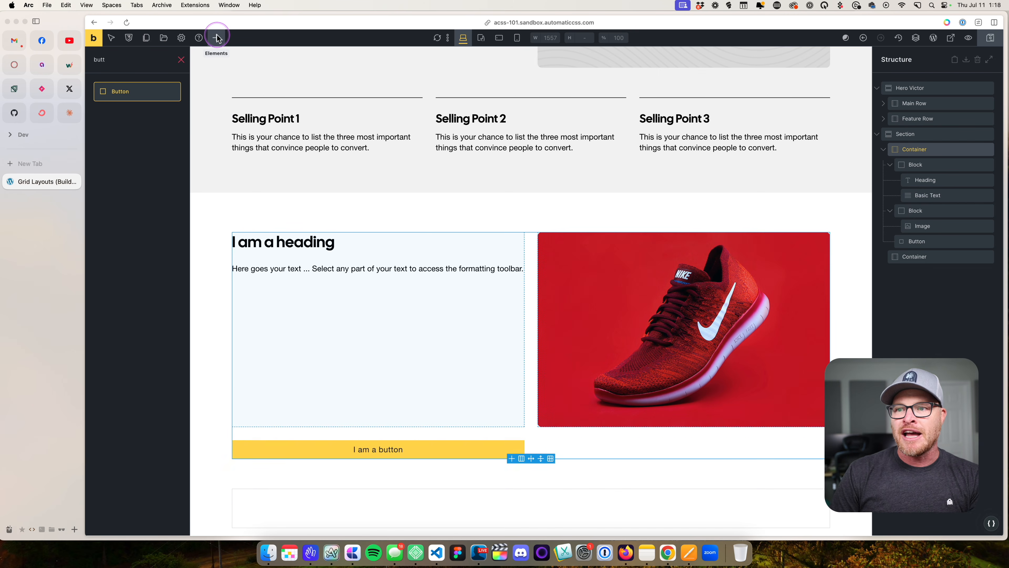
drag(333, 448, 318, 312)
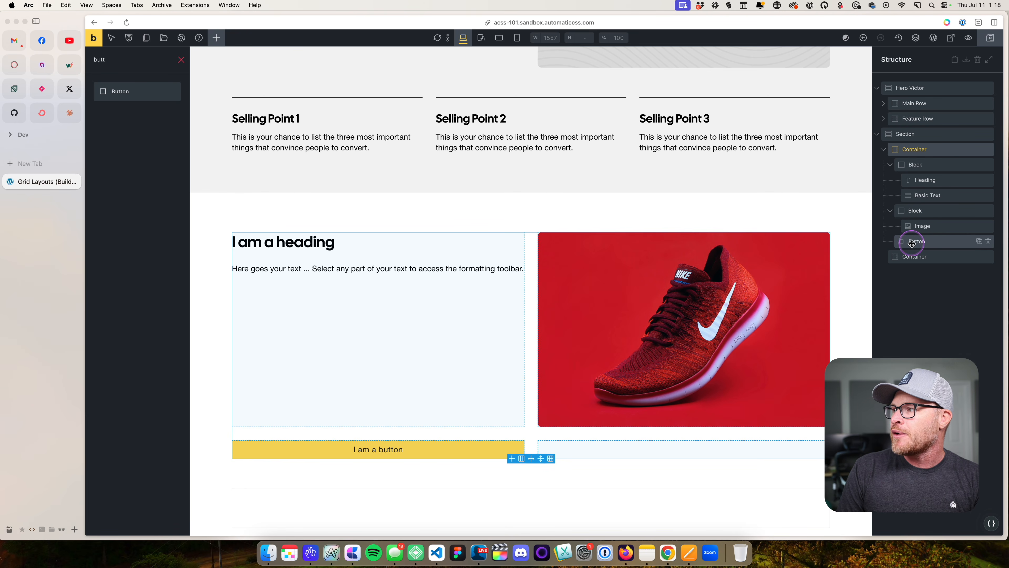
drag(950, 241, 934, 199)
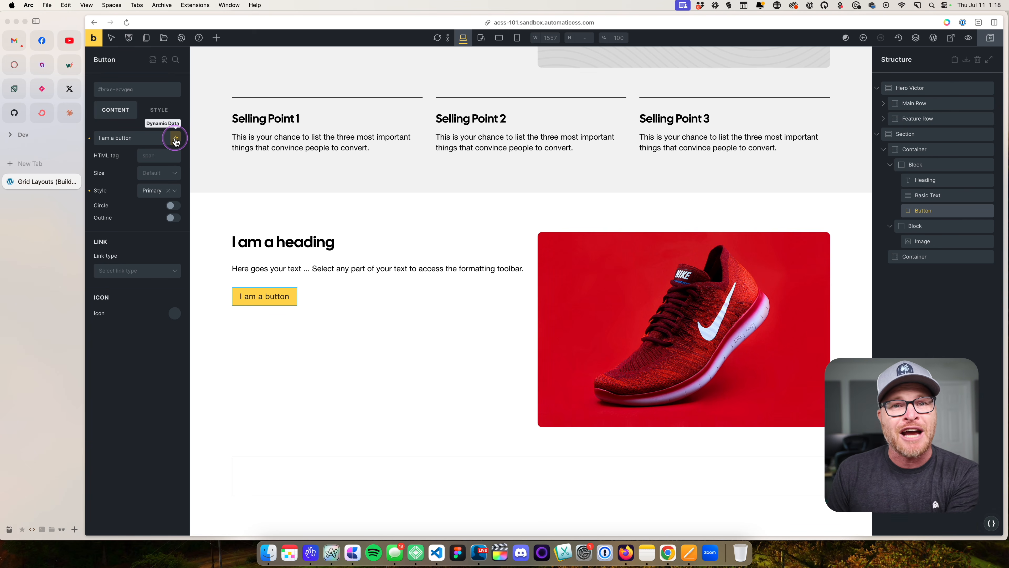
Search the utility classes for btn and apply the red button color class to the new button.
right_click(121, 92)
text(b)
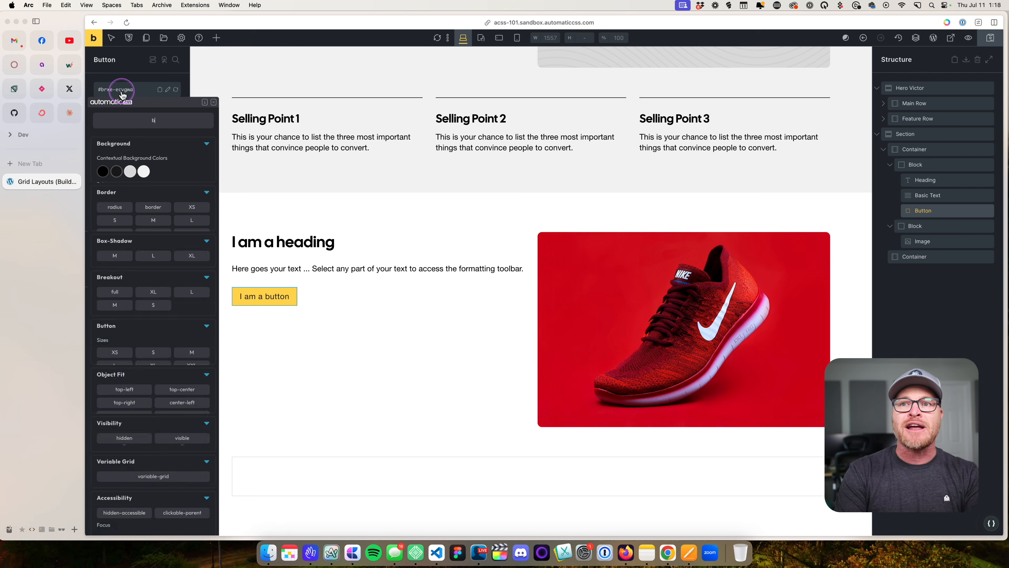
text(tn)
click(116, 208)
click(213, 102)
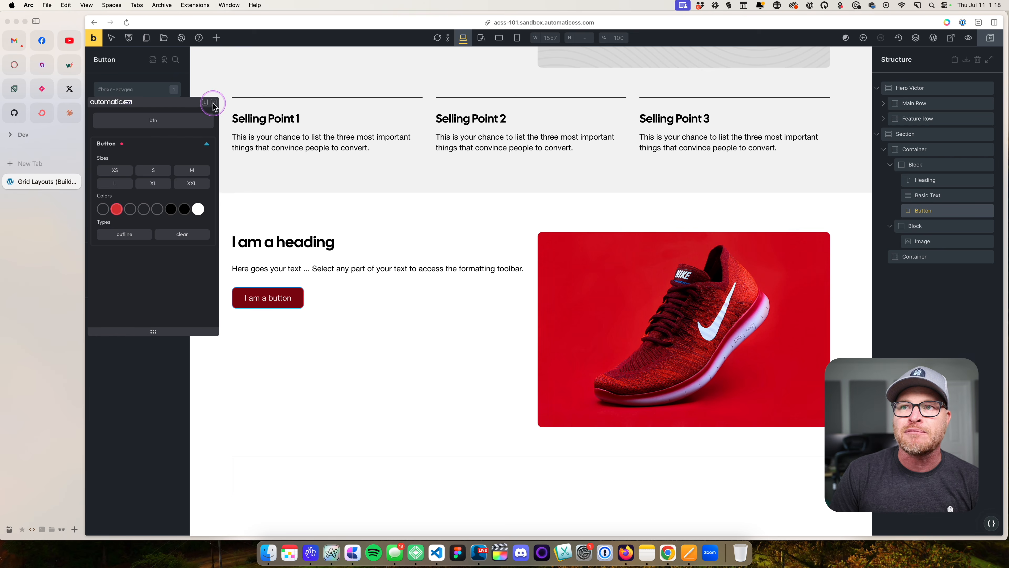
click(349, 388)
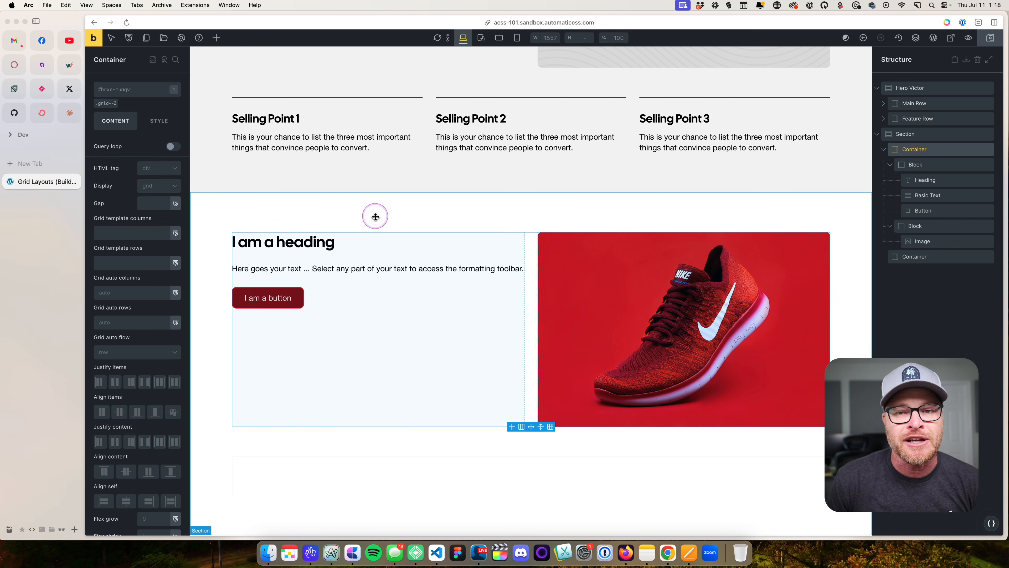
click(376, 264)
scroll(380, 263, up, 3)
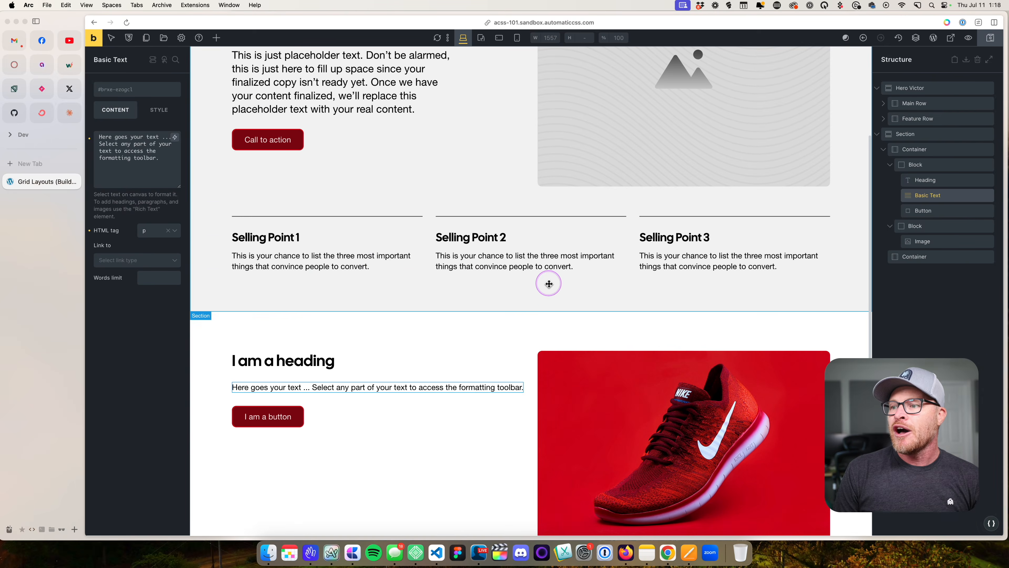
Search the utility classes for text and apply the L text size class to the Basic Text under the new heading.
scroll(549, 283, up, 3)
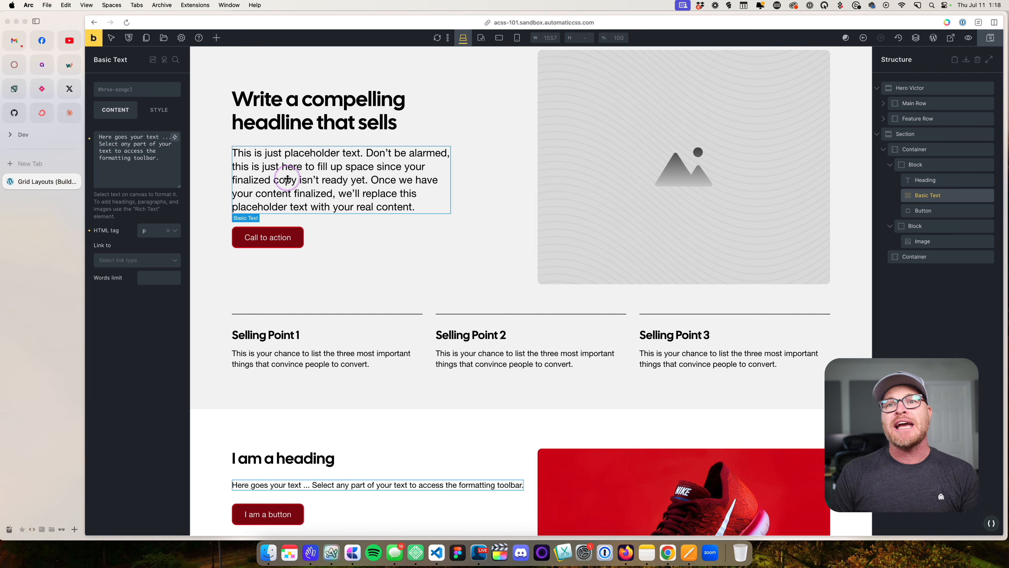
scroll(294, 187, down, 5)
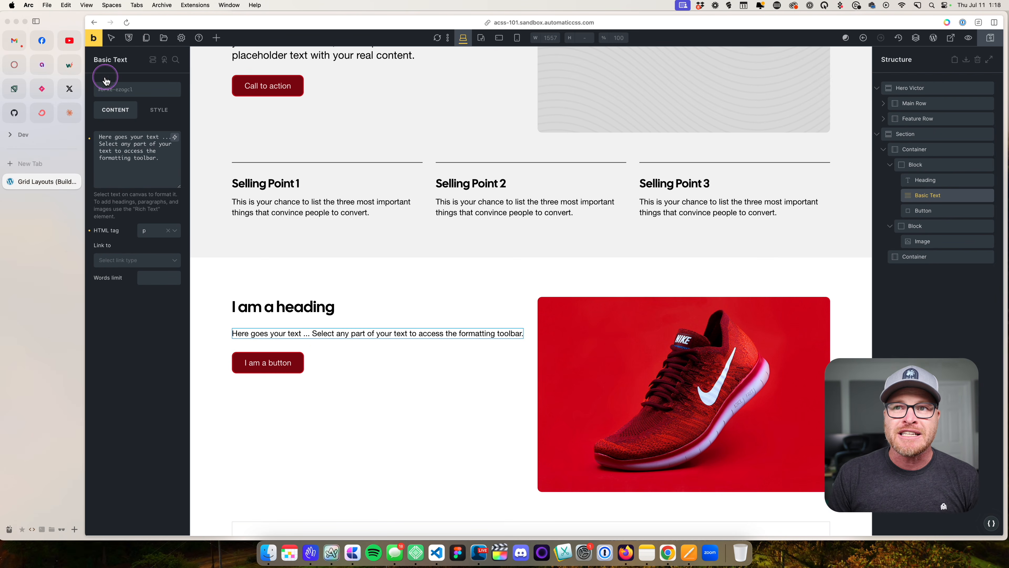
click(115, 90)
text(text)
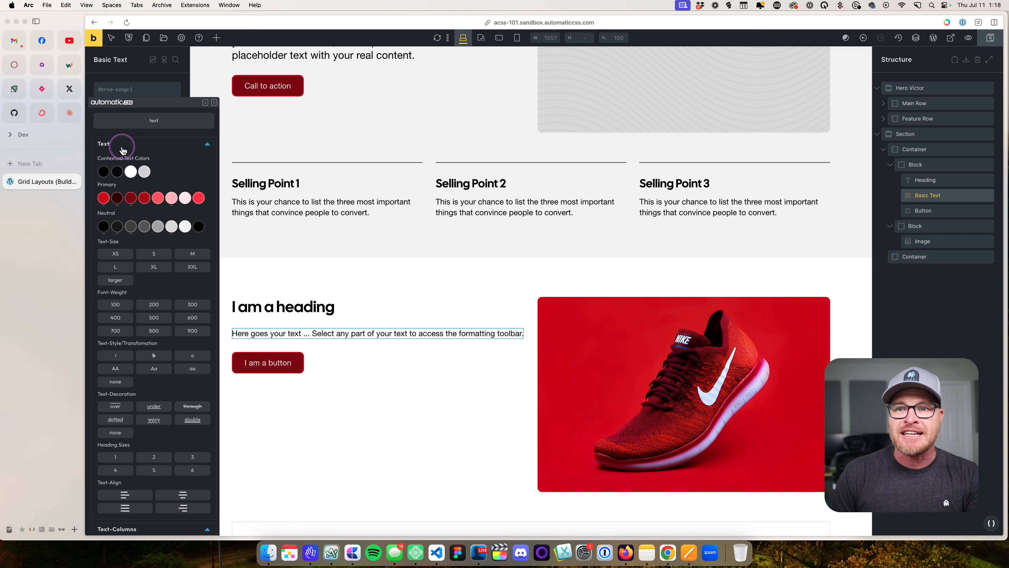
click(114, 267)
click(214, 102)
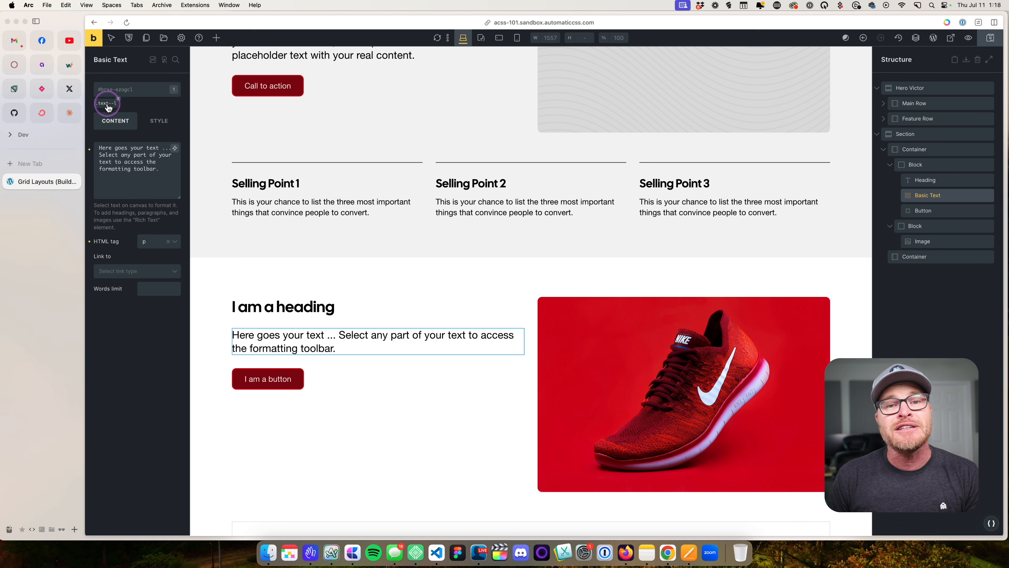
scroll(323, 175, up, 3)
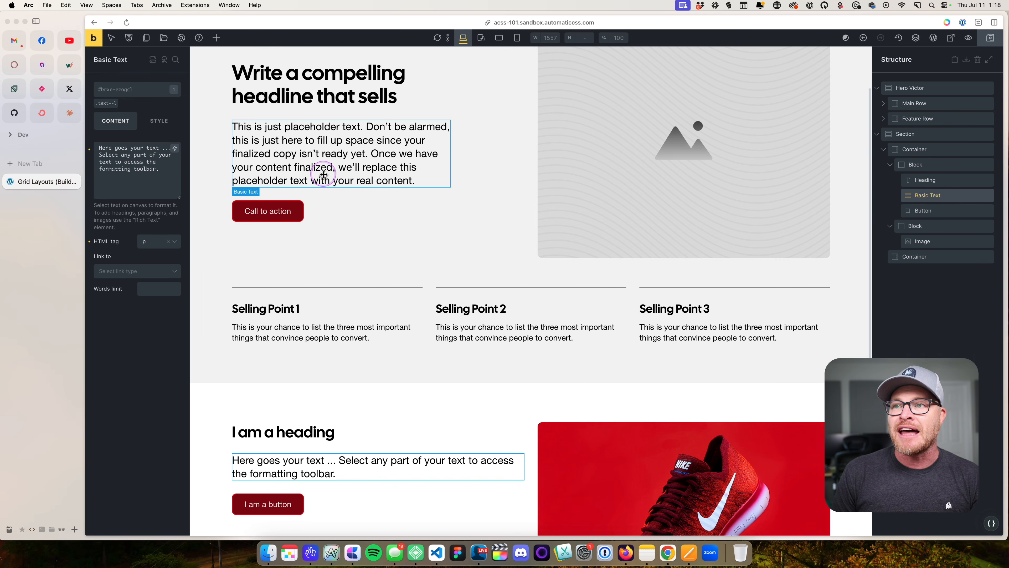
double_click(324, 174)
double_click(285, 154)
key(super+u)
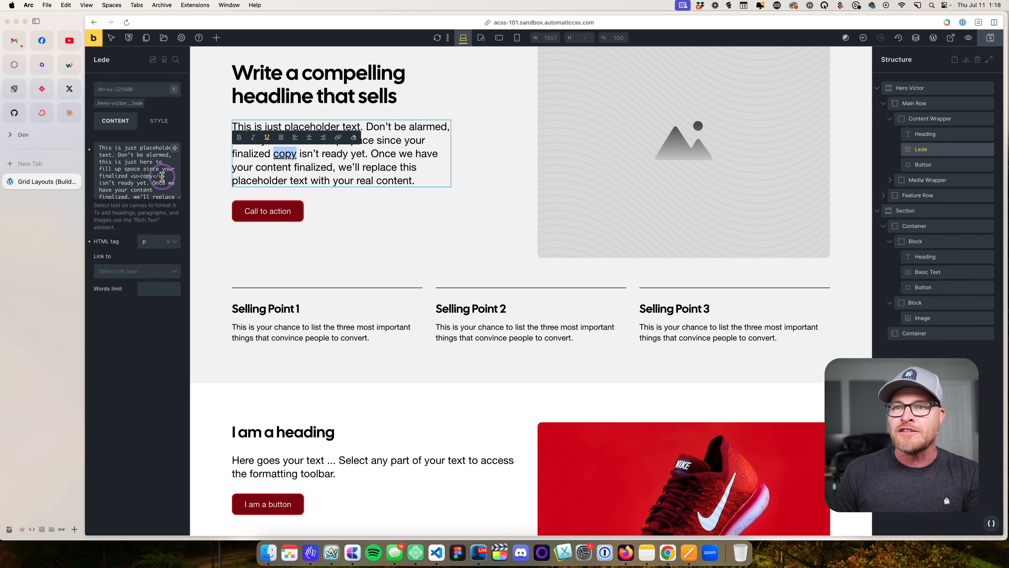
triple_click(162, 176)
key(super+z)
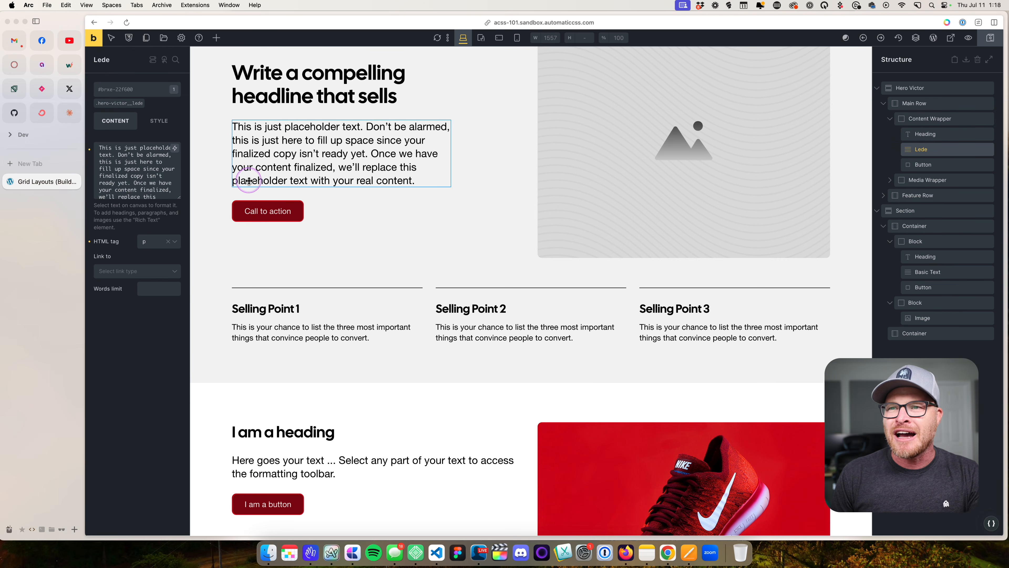
Copy the hero lede's placeholder paragraph and paste it over the Basic Text content in the new section.
triple_click(150, 168)
key(super+c)
scroll(302, 294, down, 3)
click(297, 349)
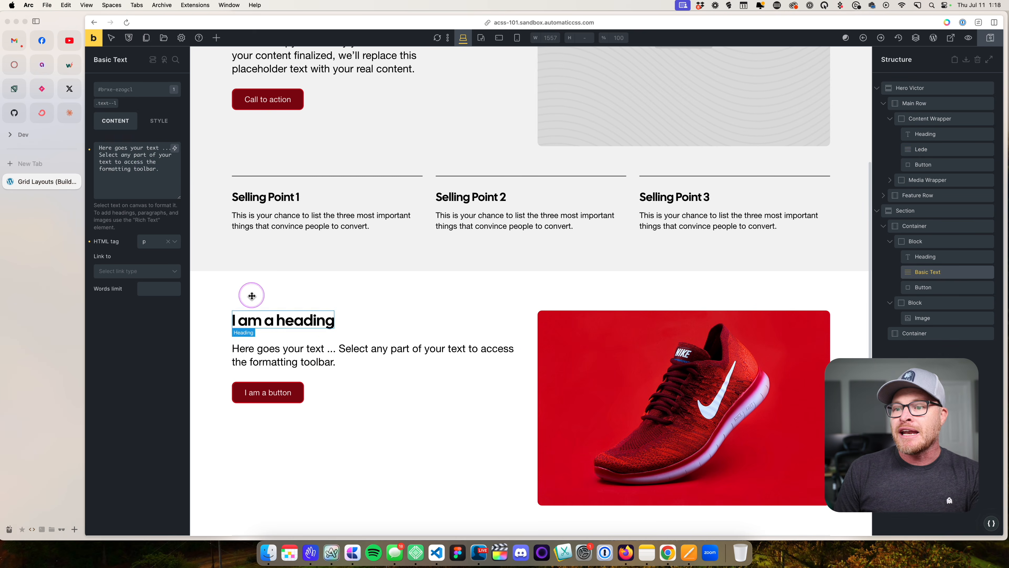
triple_click(147, 168)
key(super+v)
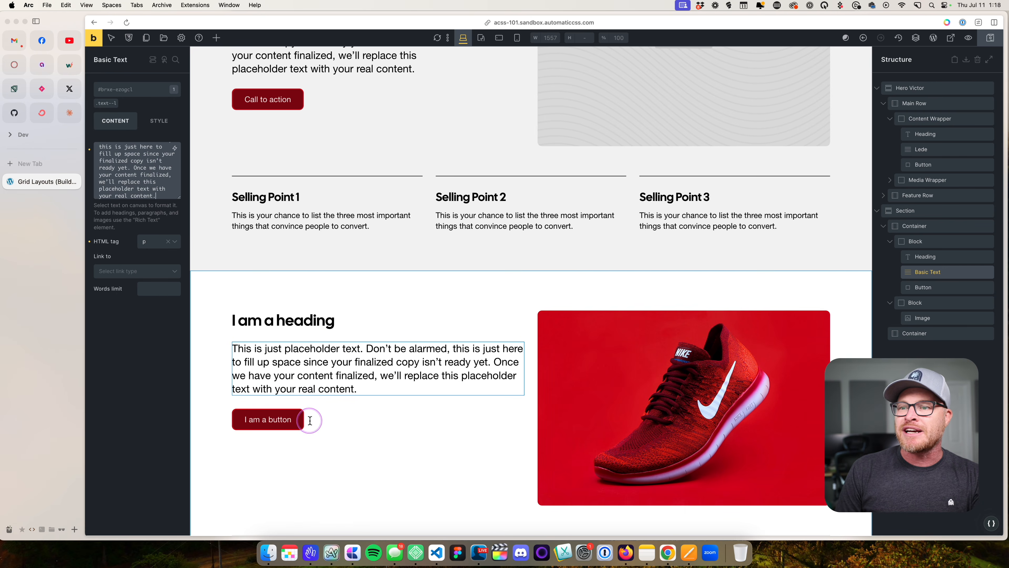
Replace the new section's heading text with the hero headline "Write a compelling headline that sells" and set its HTML tag to h1.
click(275, 320)
scroll(314, 206, up, 1)
scroll(314, 207, up, 2)
click(302, 70)
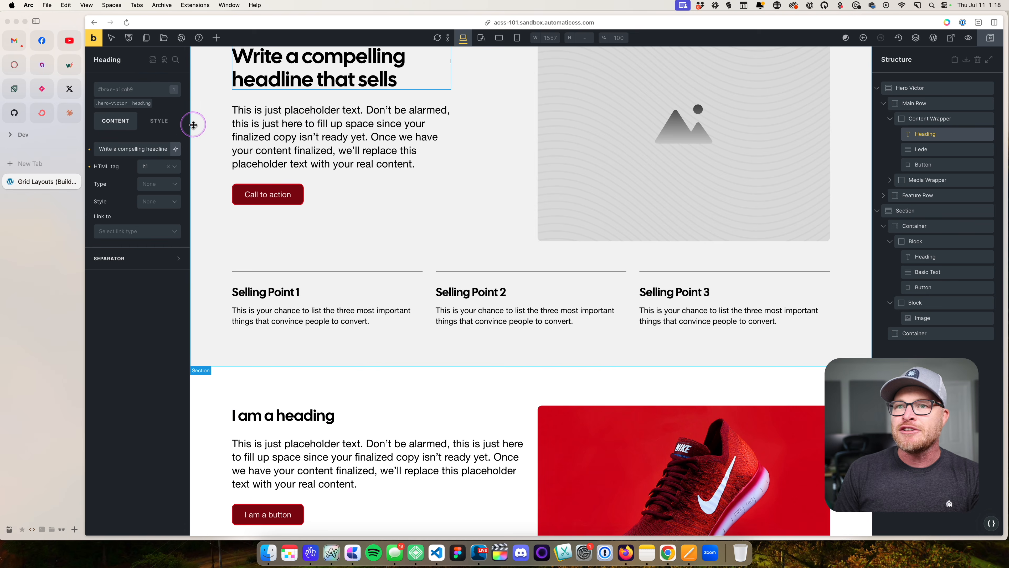
triple_click(133, 148)
key(super+c)
scroll(333, 353, down, 2)
click(330, 353)
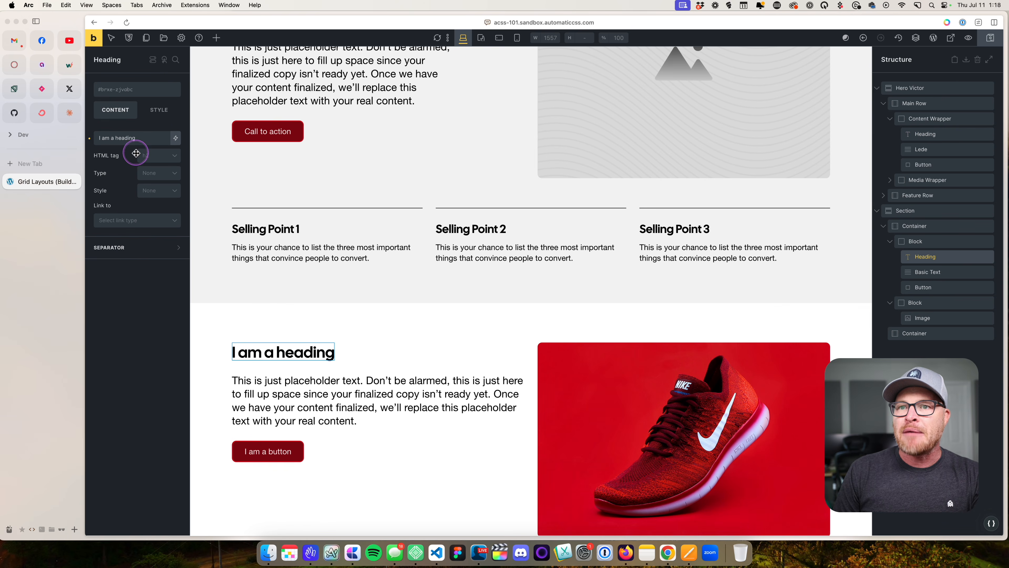
triple_click(135, 138)
key(super+v)
click(152, 160)
click(151, 170)
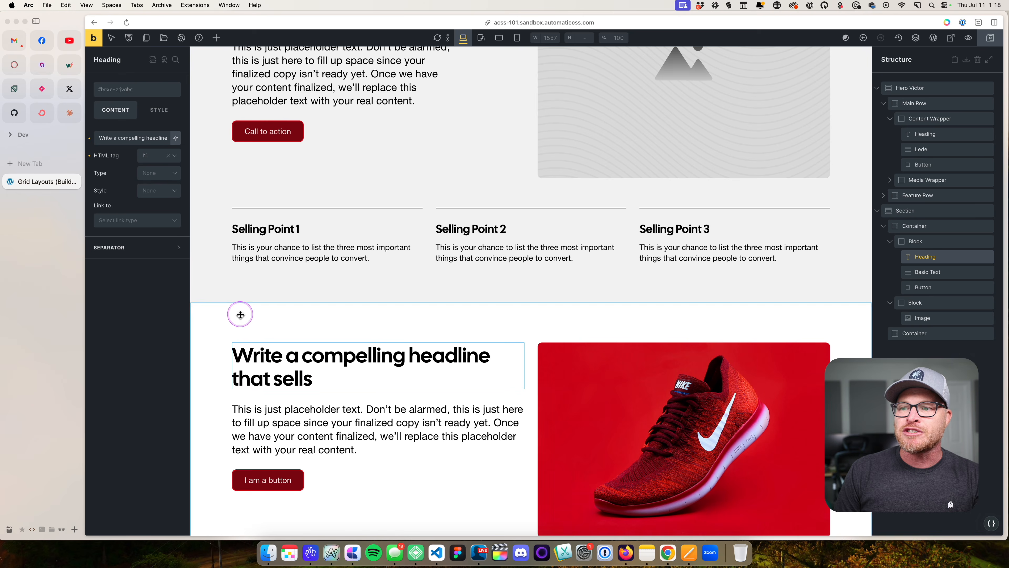
scroll(300, 279, up, 4)
scroll(361, 161, down, 4)
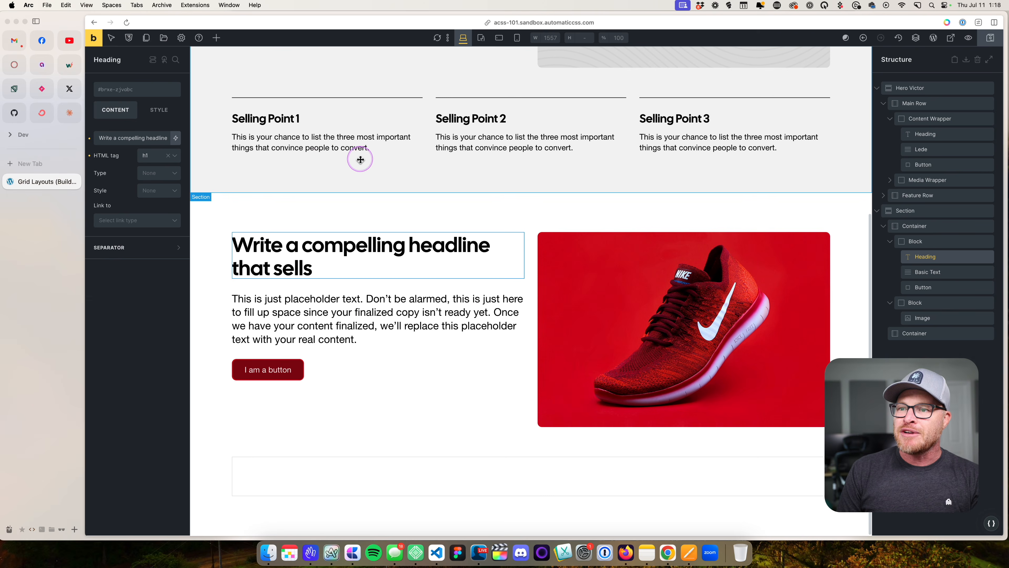
scroll(357, 282, up, 4)
scroll(367, 187, down, 3)
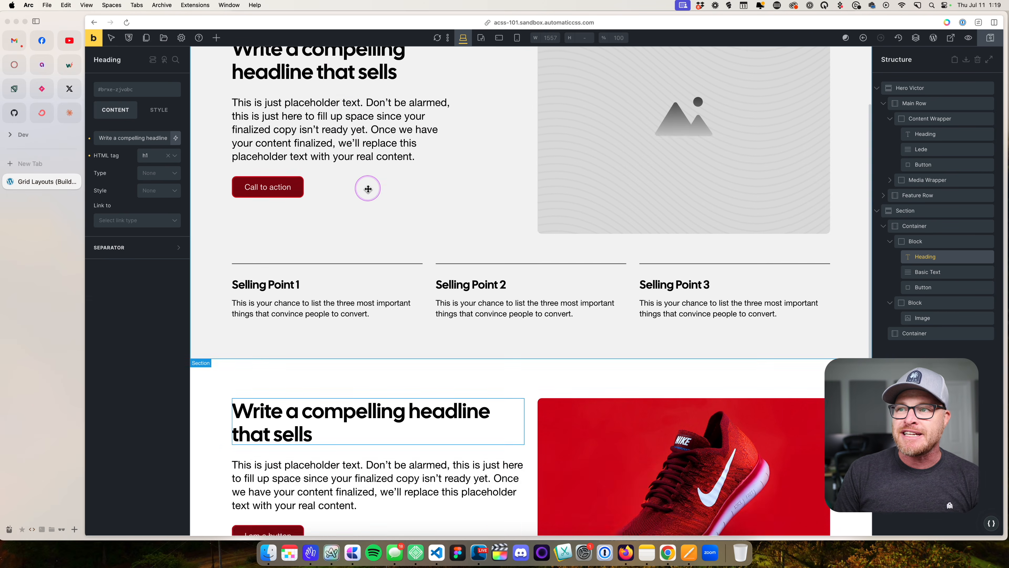
scroll(341, 175, up, 3)
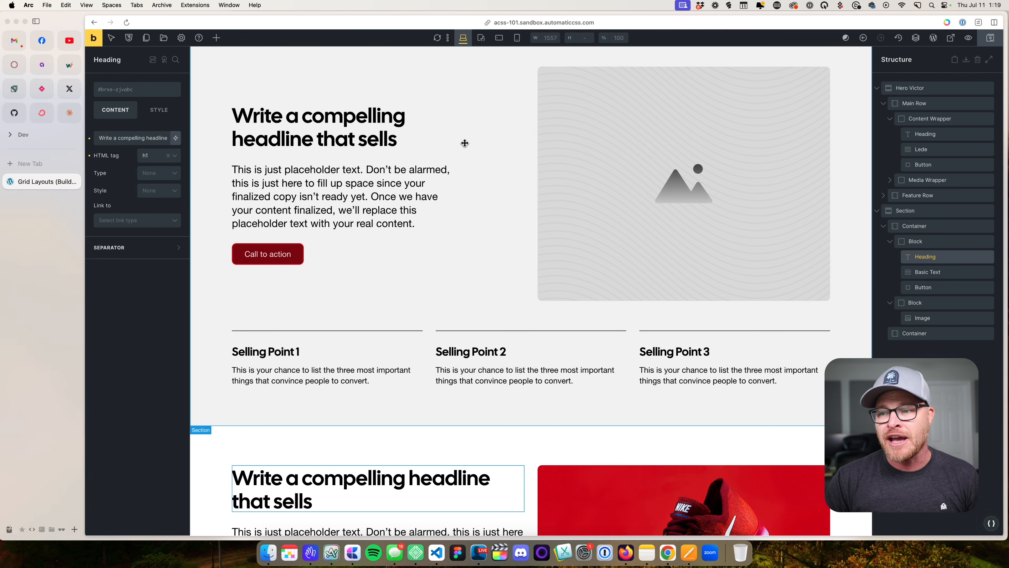
Search the utility classes for width and apply the M width class to the block holding the new heading, text and button.
scroll(465, 143, down, 5)
click(483, 280)
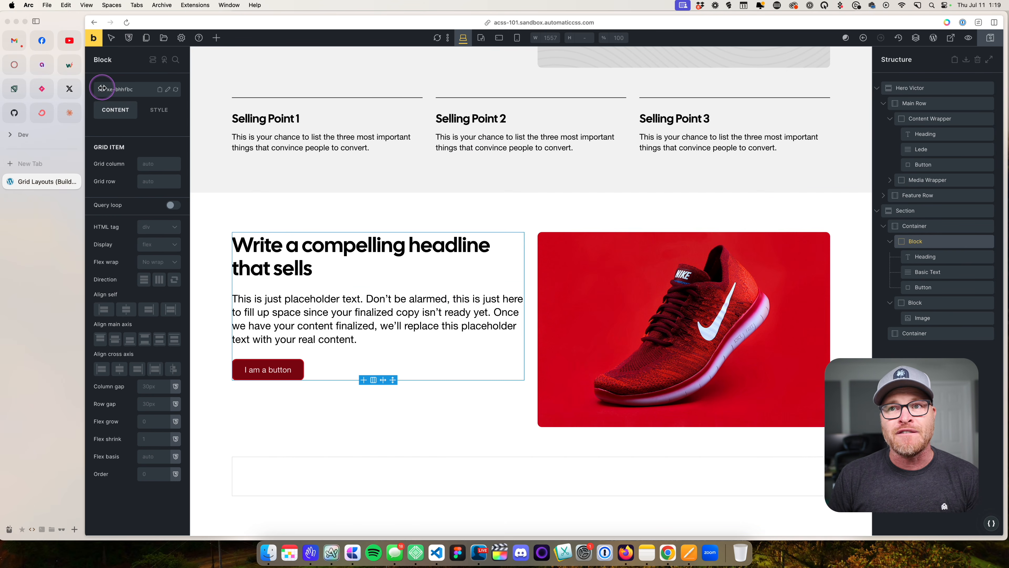
right_click(118, 95)
text(width)
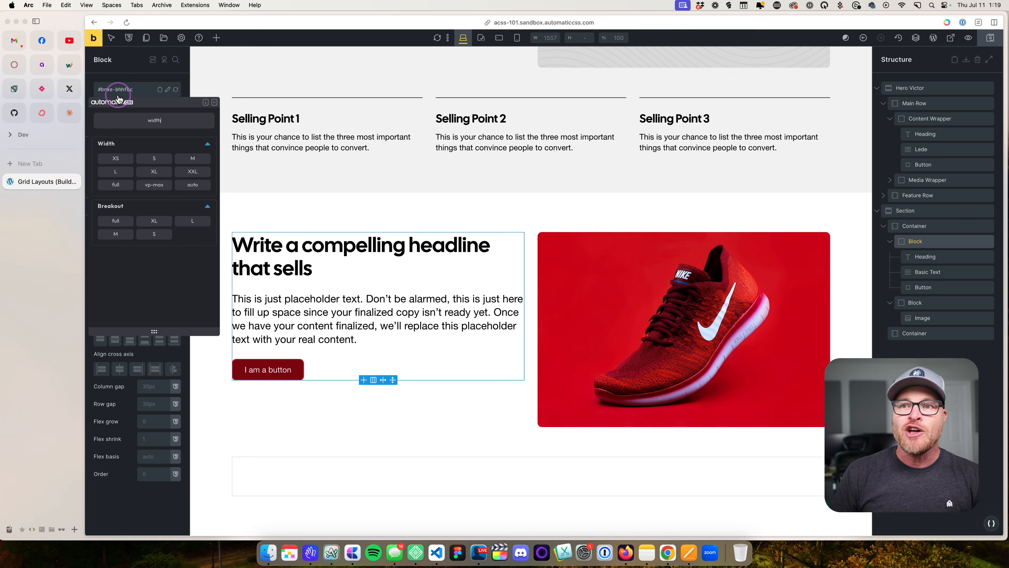
click(192, 158)
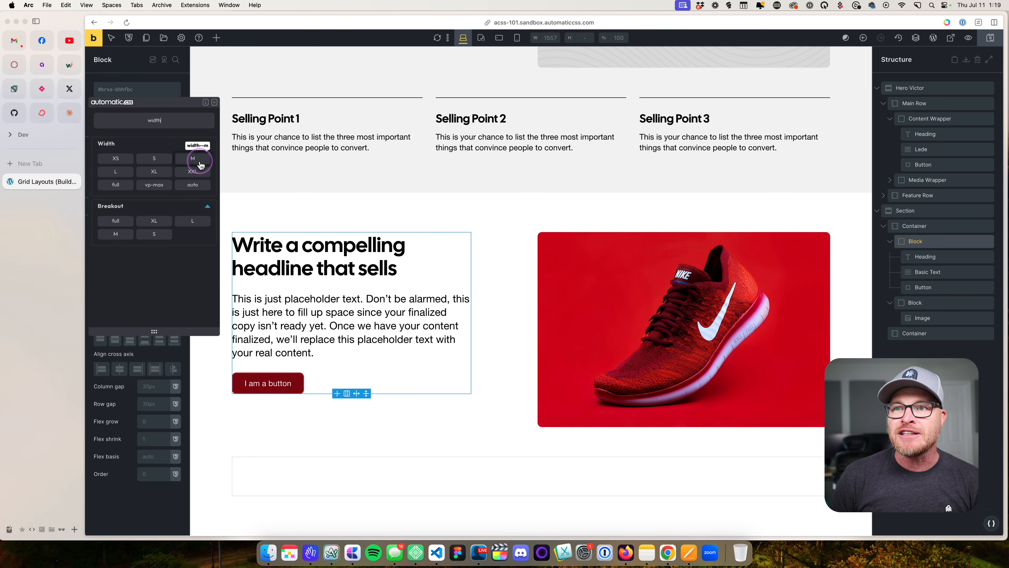
click(215, 102)
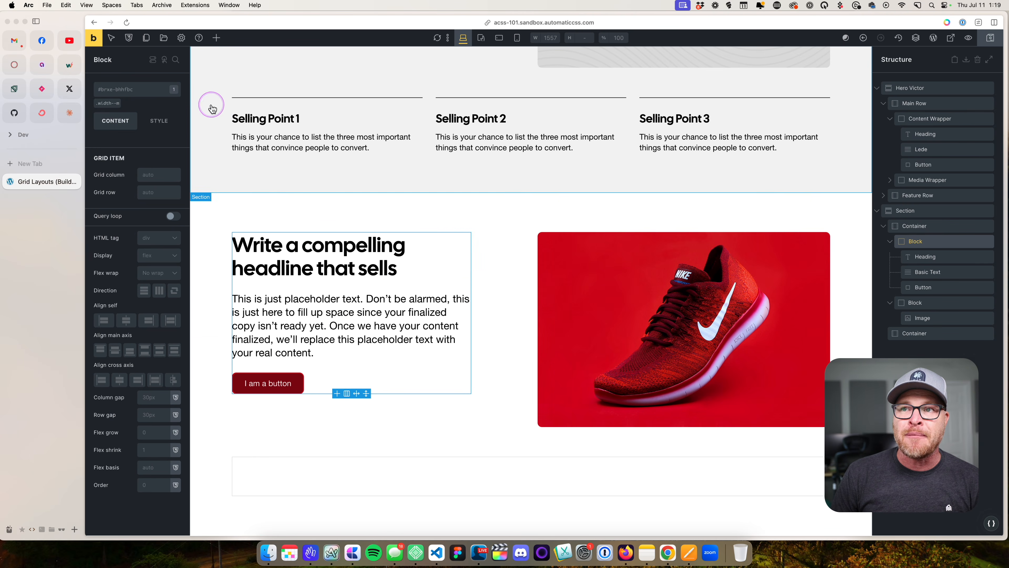
click(486, 305)
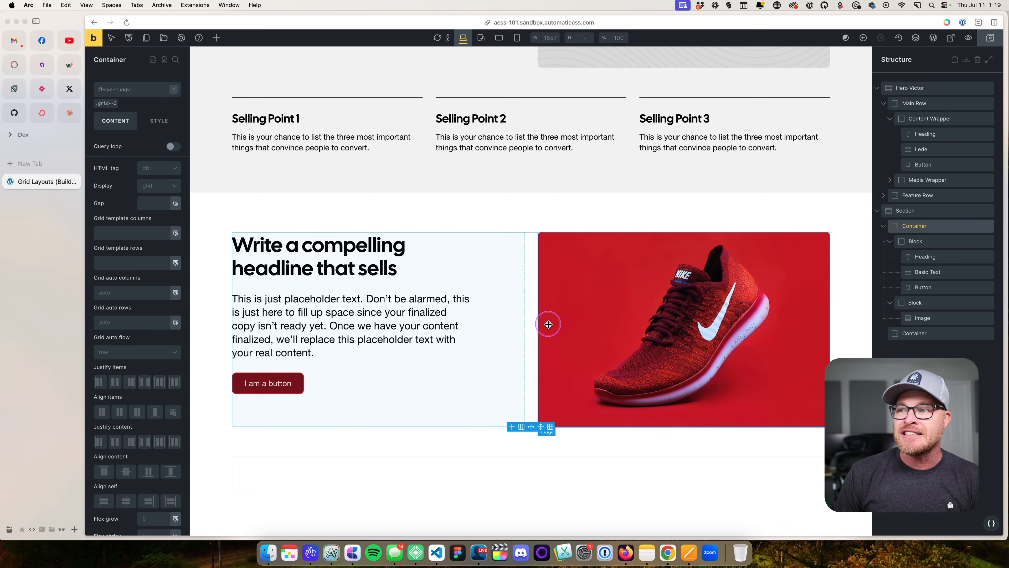
click(542, 214)
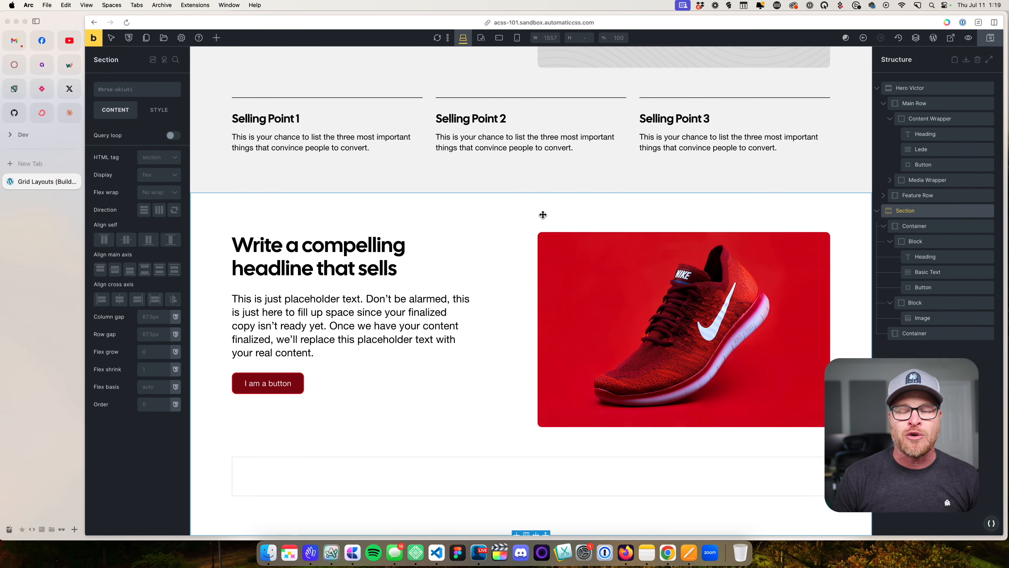
click(406, 386)
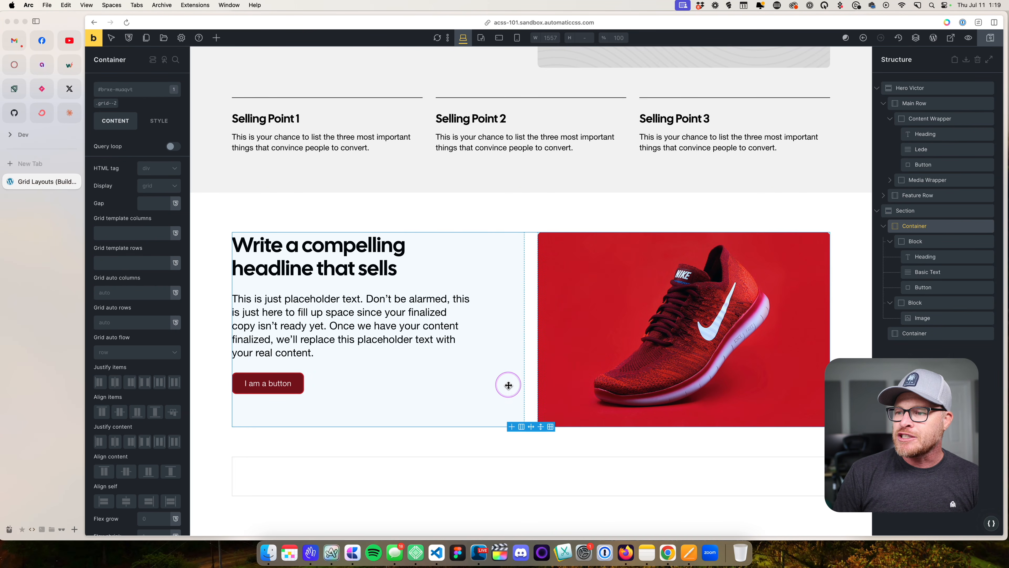
click(441, 282)
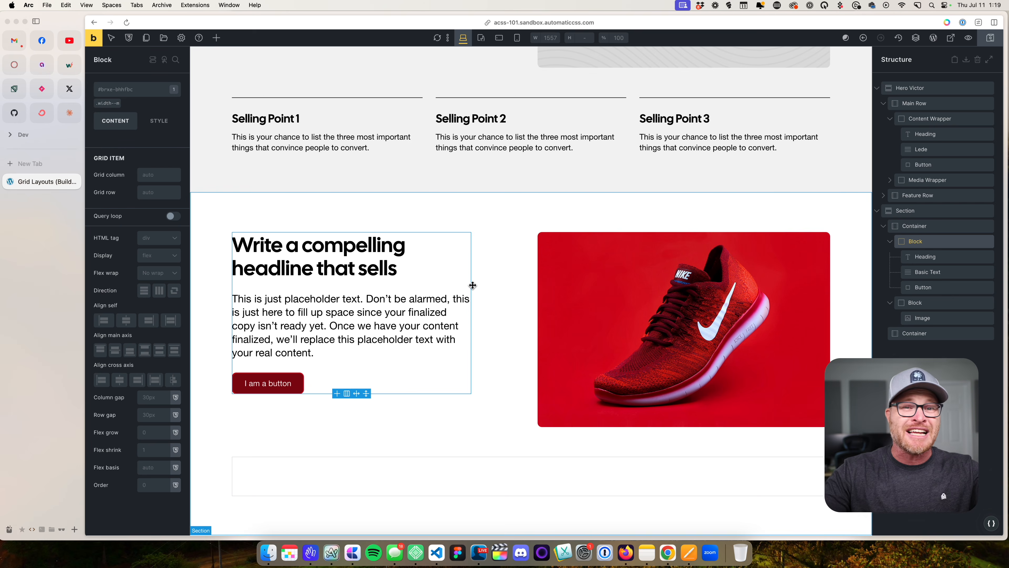
Try the stretch class on the two-column container, check the text block, and remove the class again.
click(502, 274)
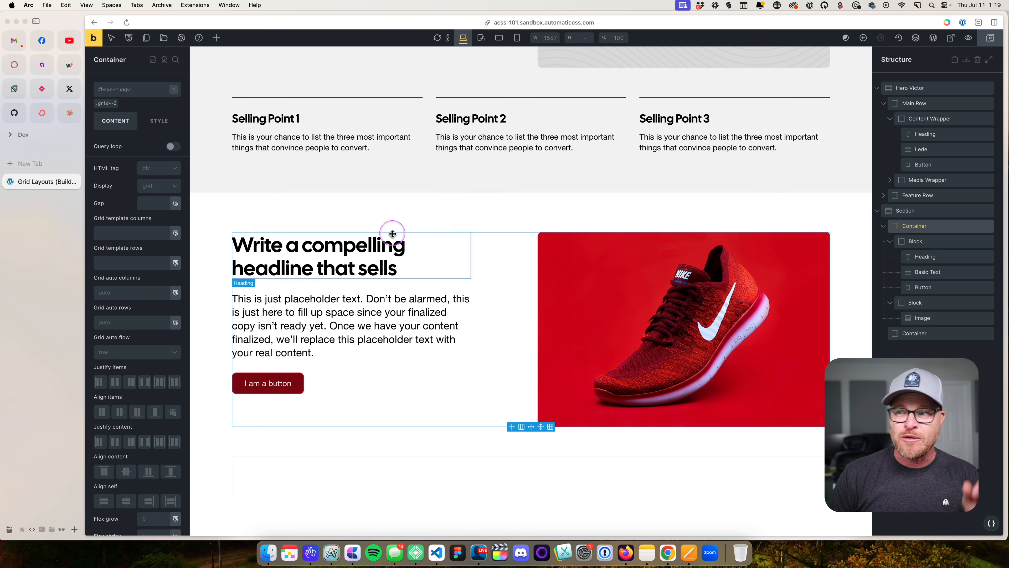
click(132, 94)
text(stretch)
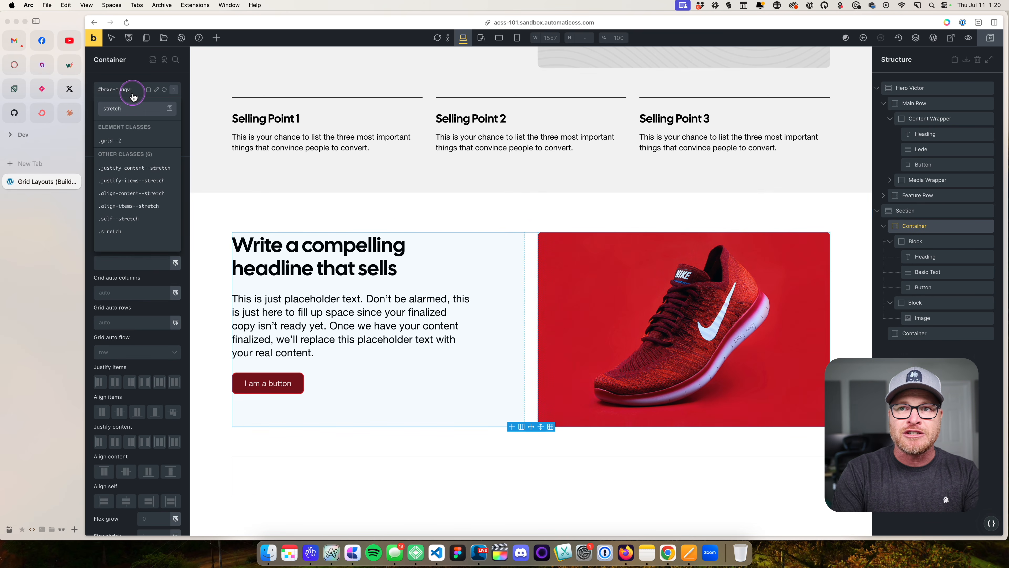
key(Return)
click(400, 372)
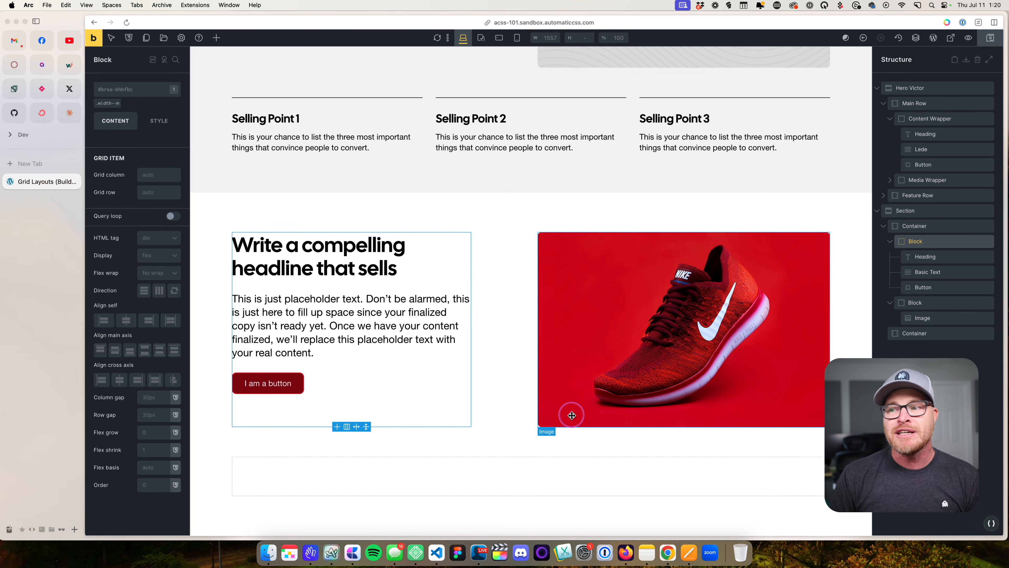
click(502, 344)
click(143, 103)
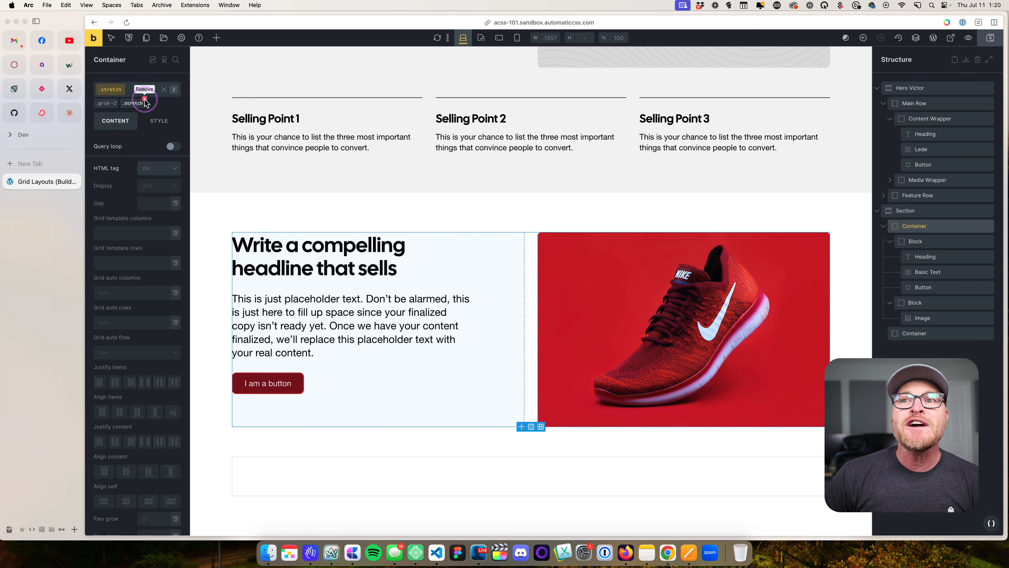
Try the self--center utility class on the text block of the two-column container and remove it again.
click(374, 378)
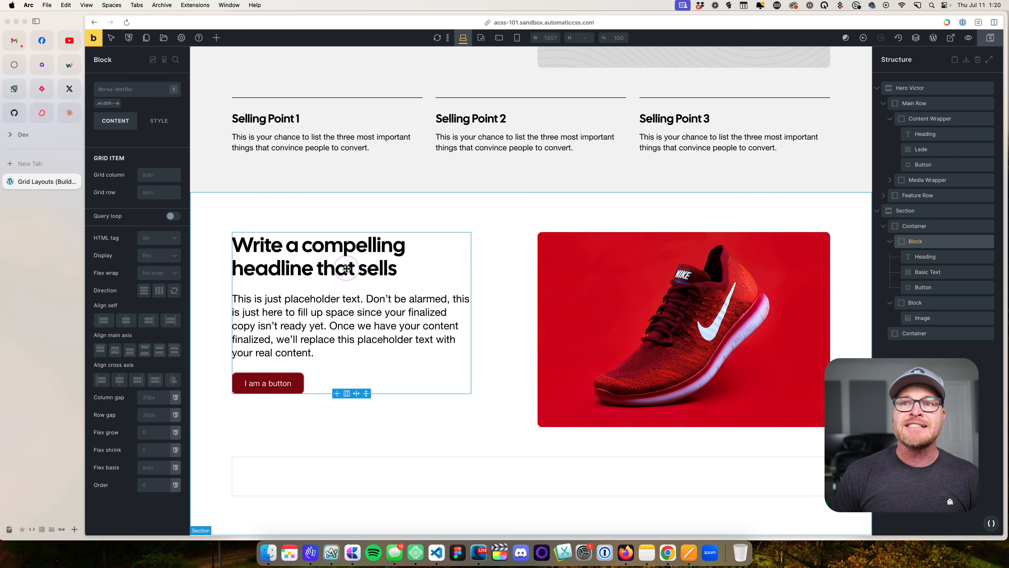
click(141, 97)
text(self)
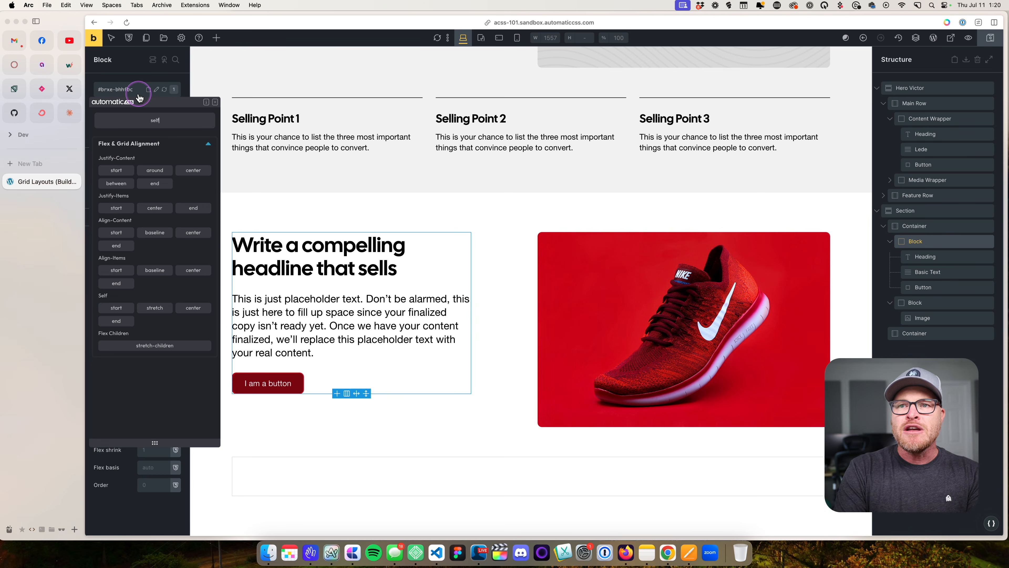
click(193, 308)
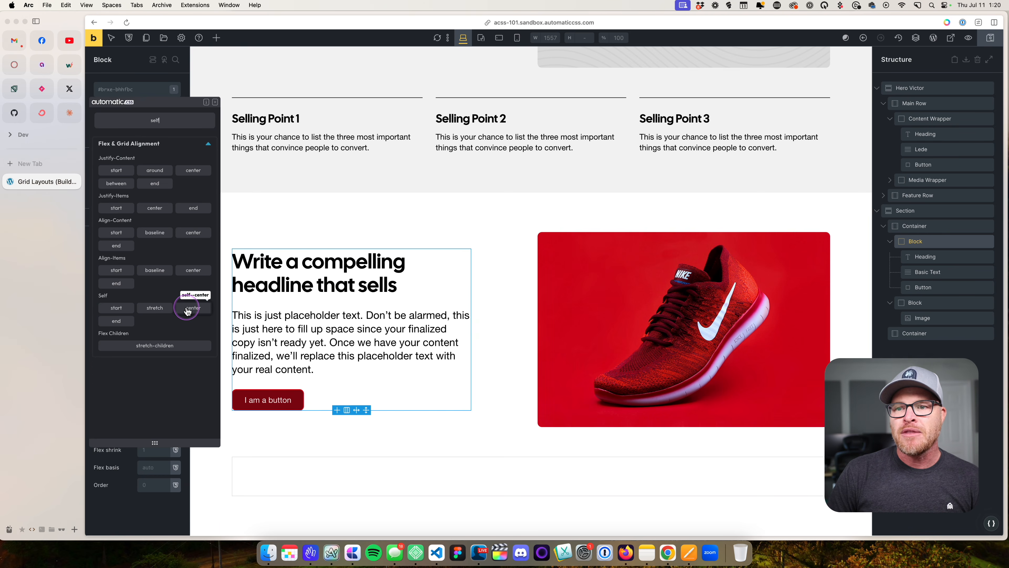
click(215, 103)
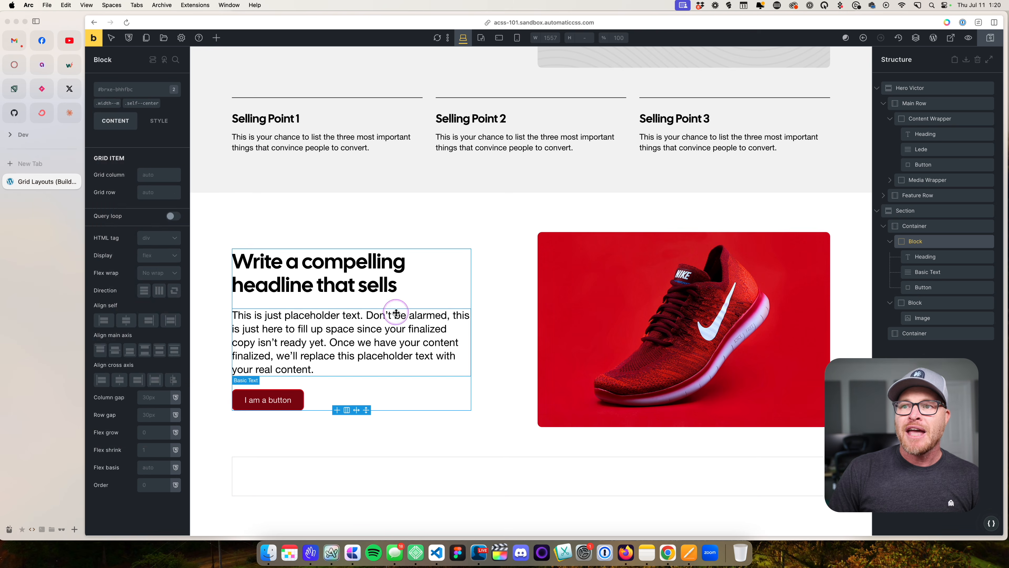
click(513, 383)
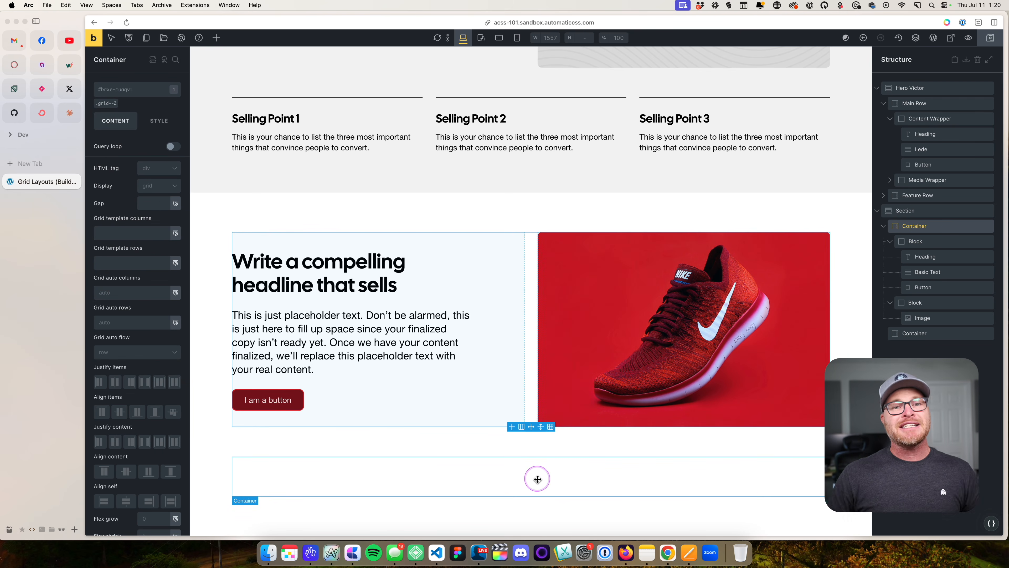
click(352, 376)
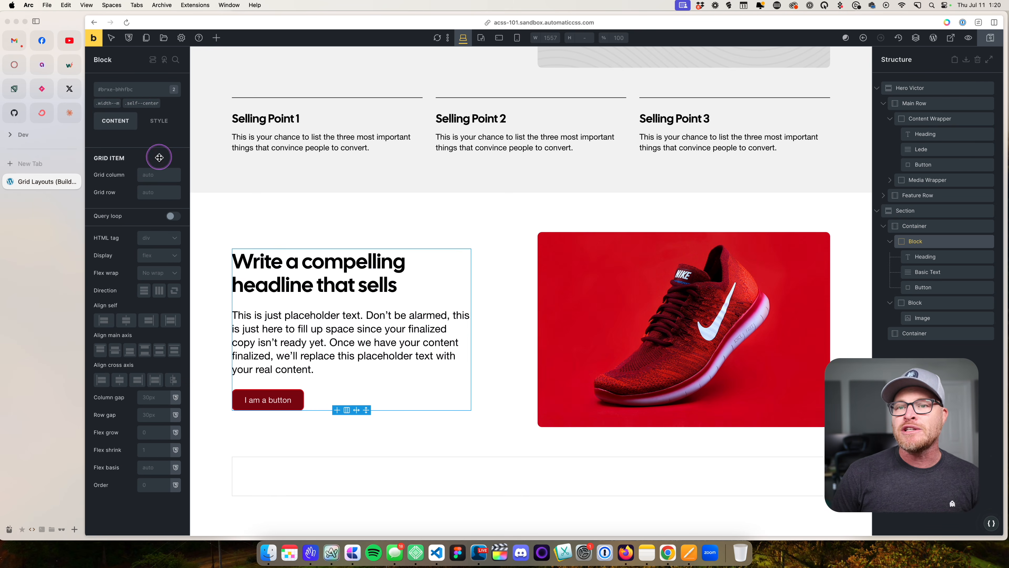
click(158, 103)
Try the Align-Items center utility class on the two-column container and remove it again.
click(510, 296)
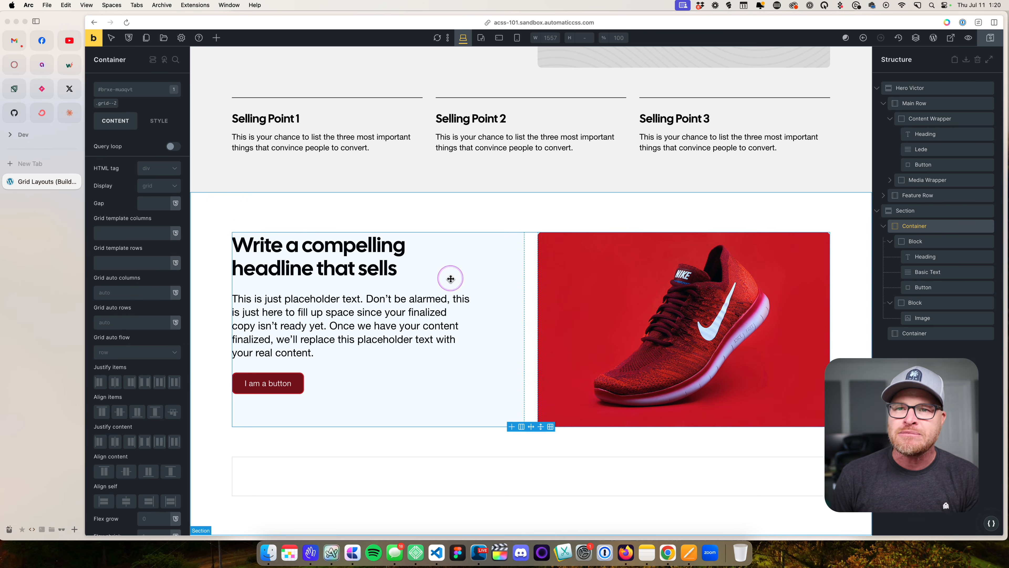
right_click(132, 93)
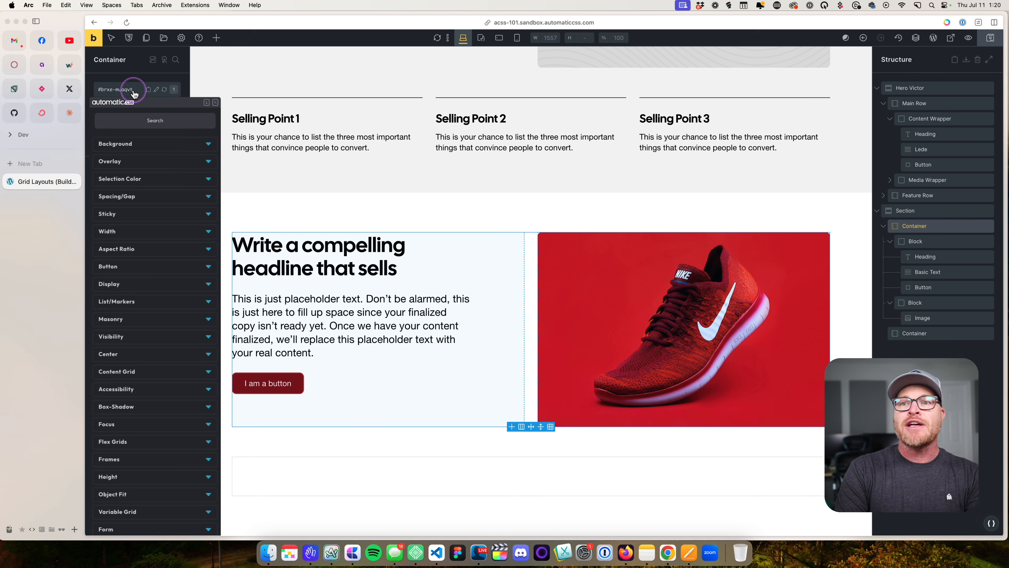
text(align)
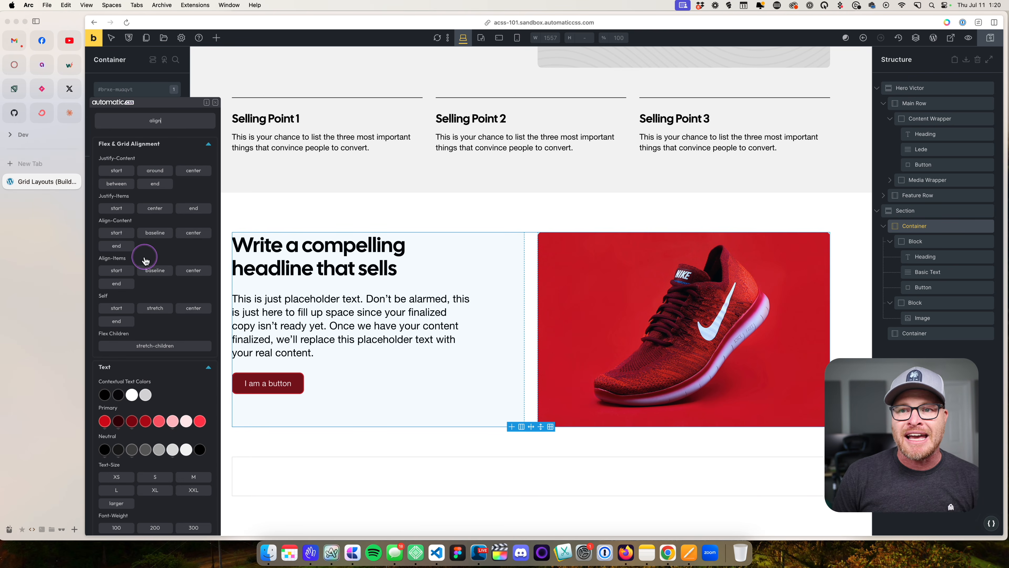
click(194, 271)
click(387, 227)
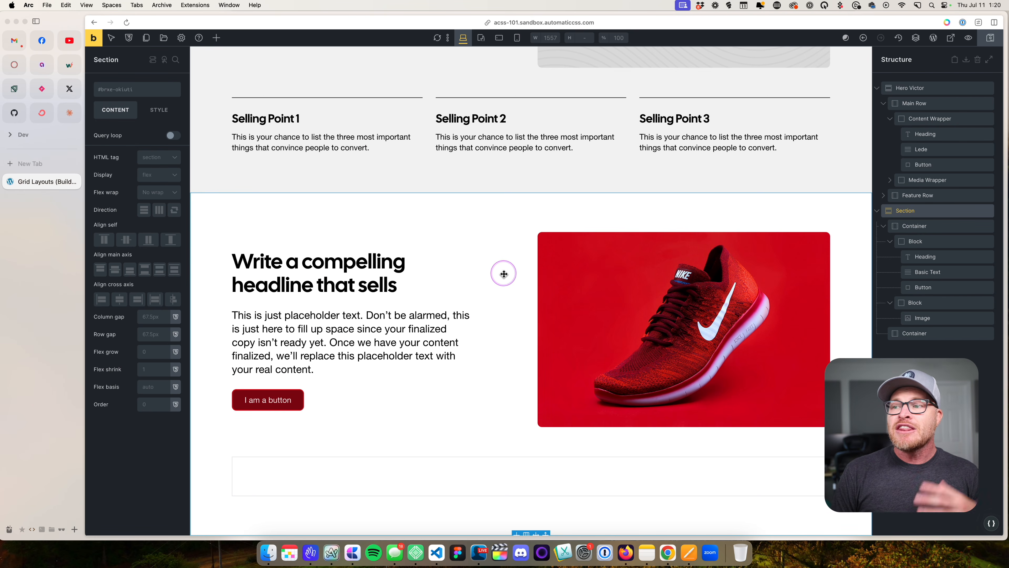
click(504, 274)
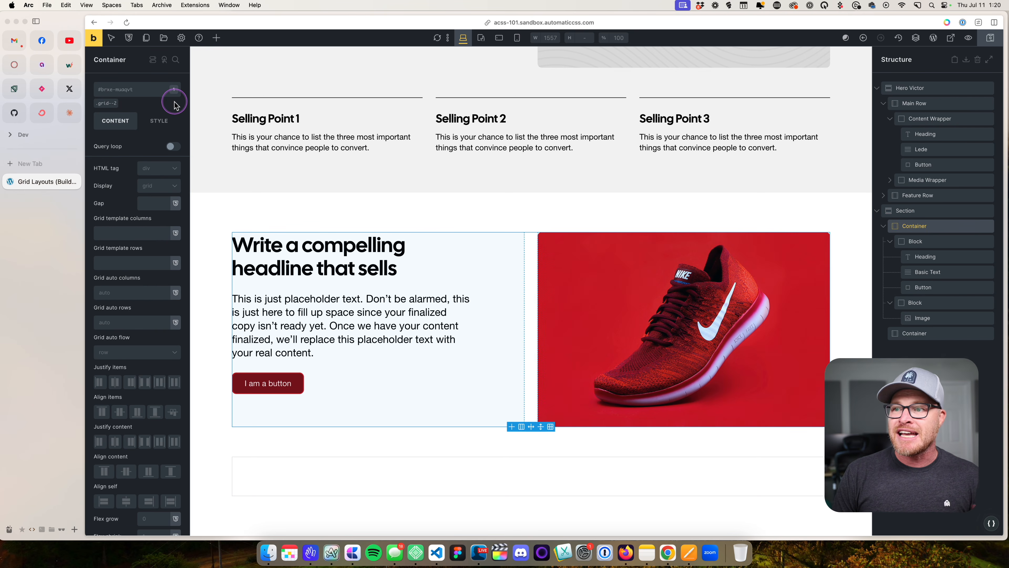
click(132, 93)
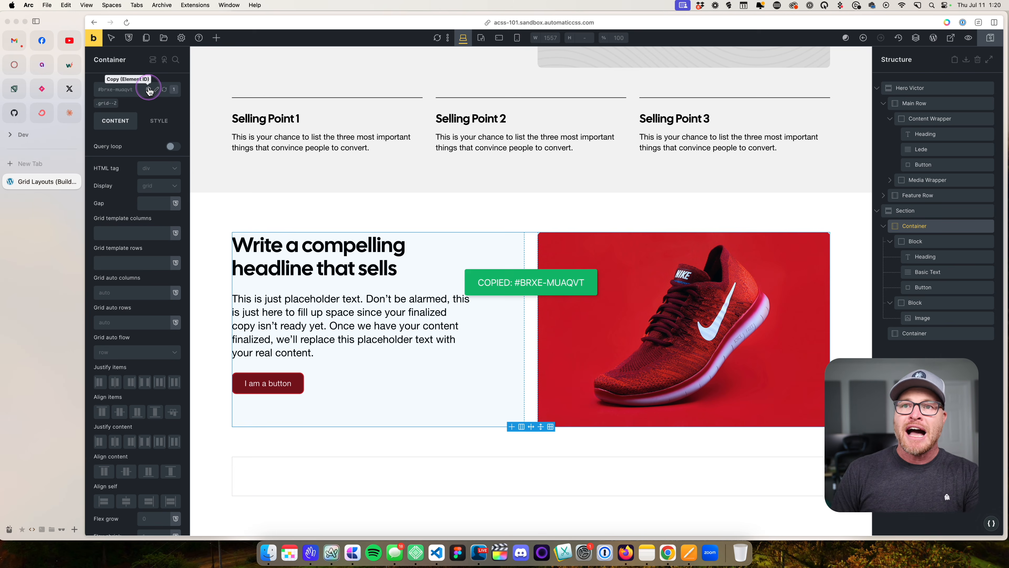
click(132, 92)
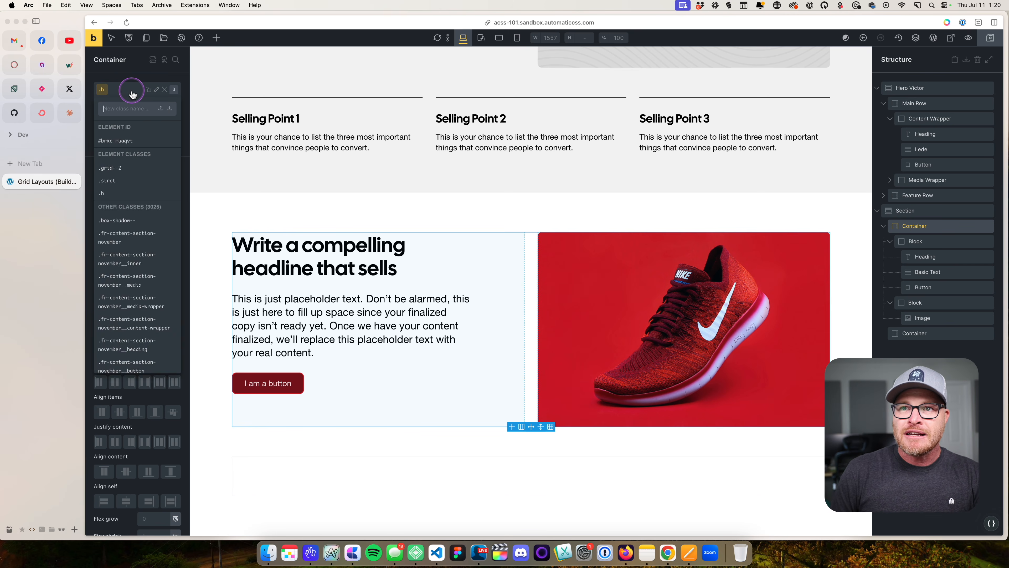
click(133, 94)
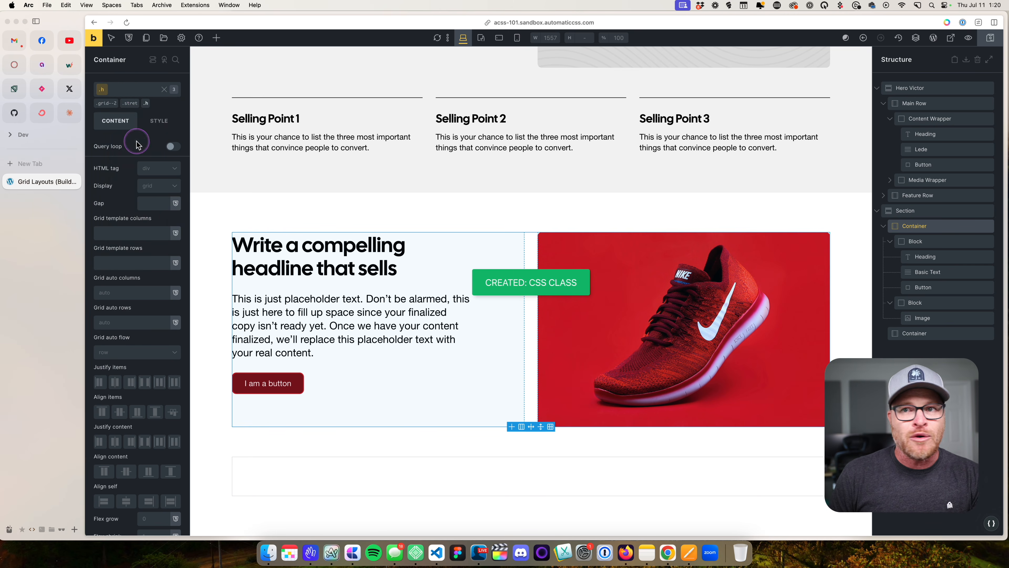
click(138, 99)
click(172, 193)
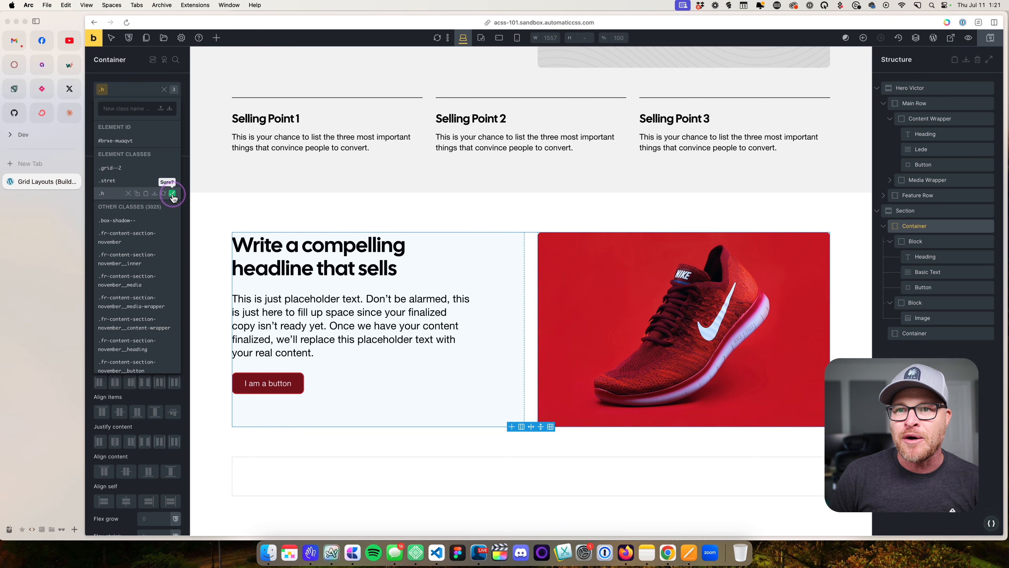
click(172, 194)
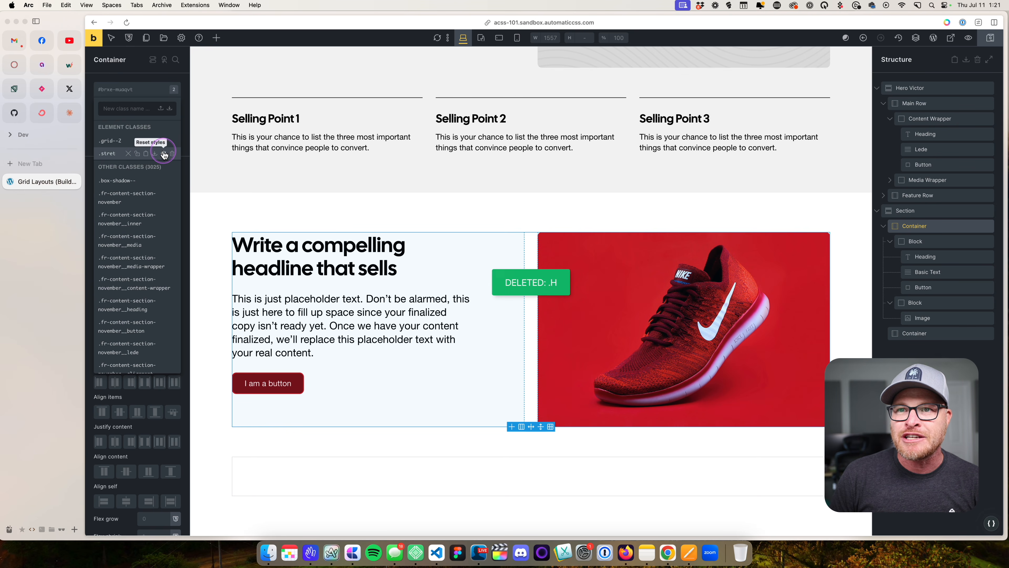
click(173, 153)
click(172, 153)
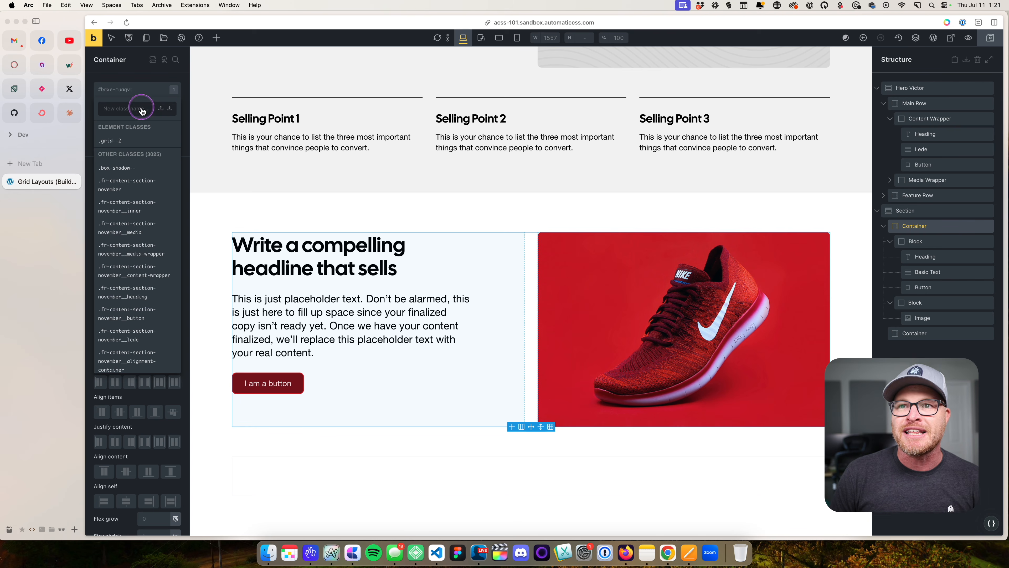
Add the stretch class to the two-column container alongside its grid--2 class.
click(119, 106)
text(s)
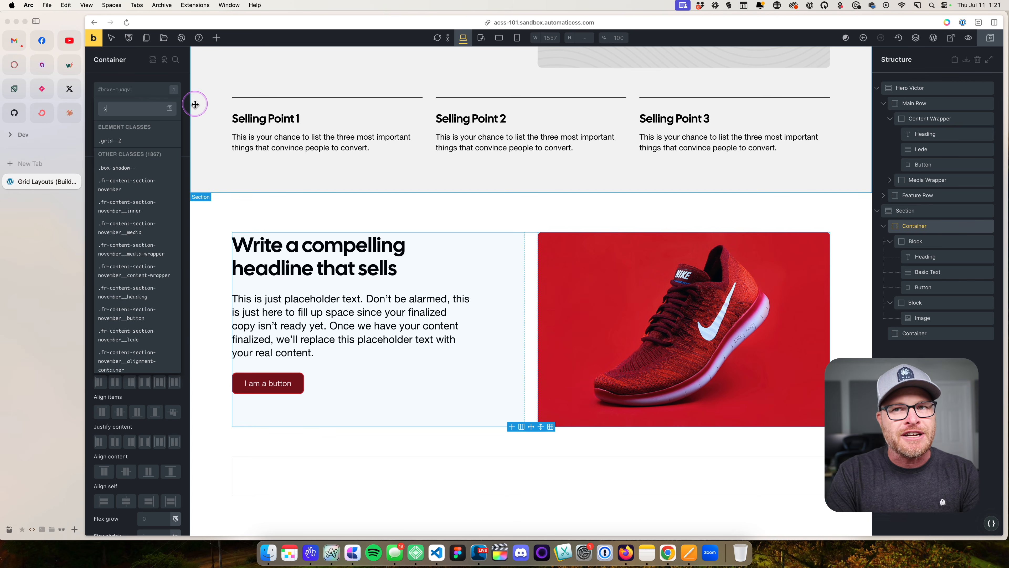
text(tretch)
key(Return)
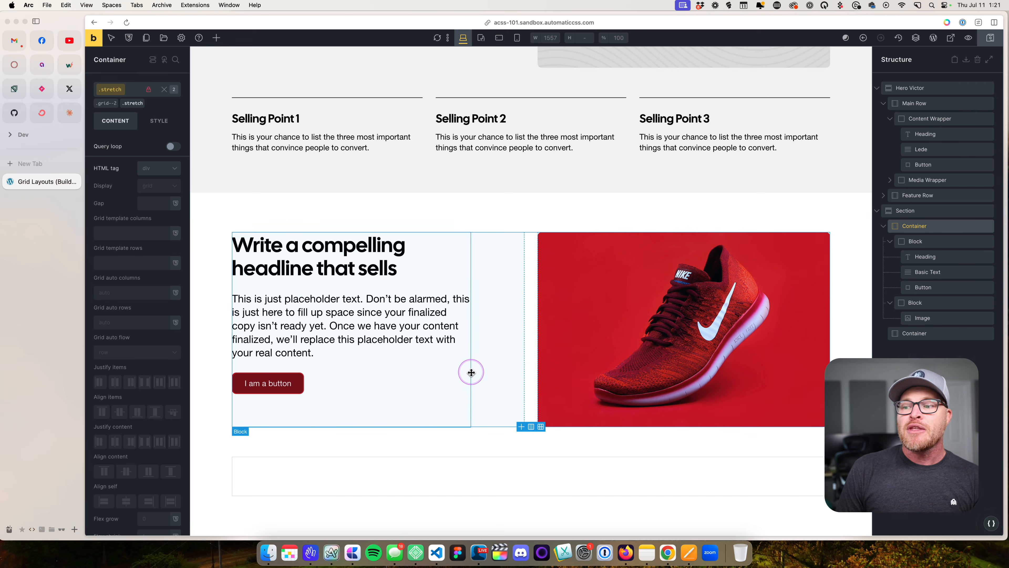
Search the utility classes for justify and apply Justify-Content center to the block holding the headline, text and button.
click(554, 365)
click(426, 399)
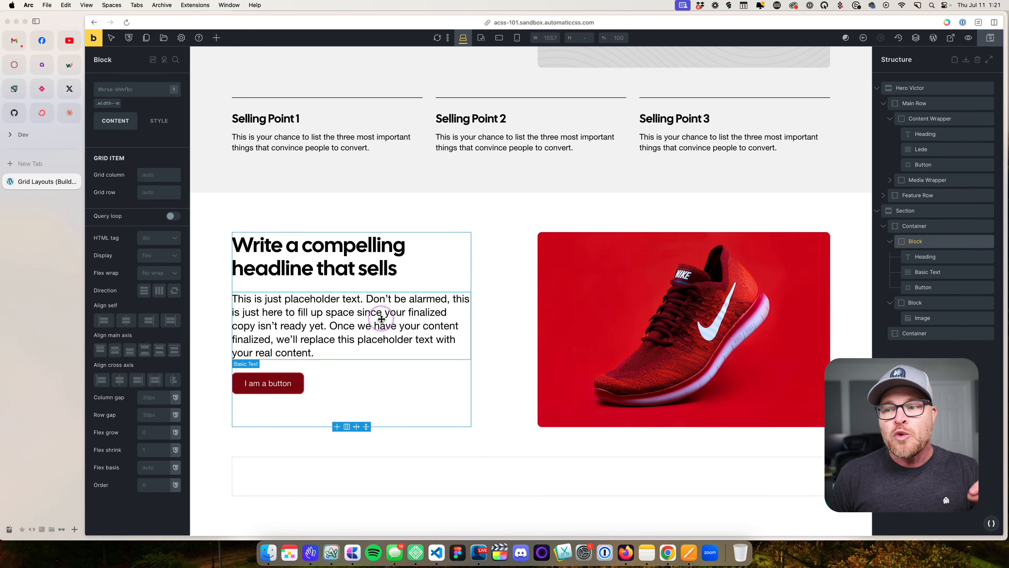
click(117, 92)
text(justify)
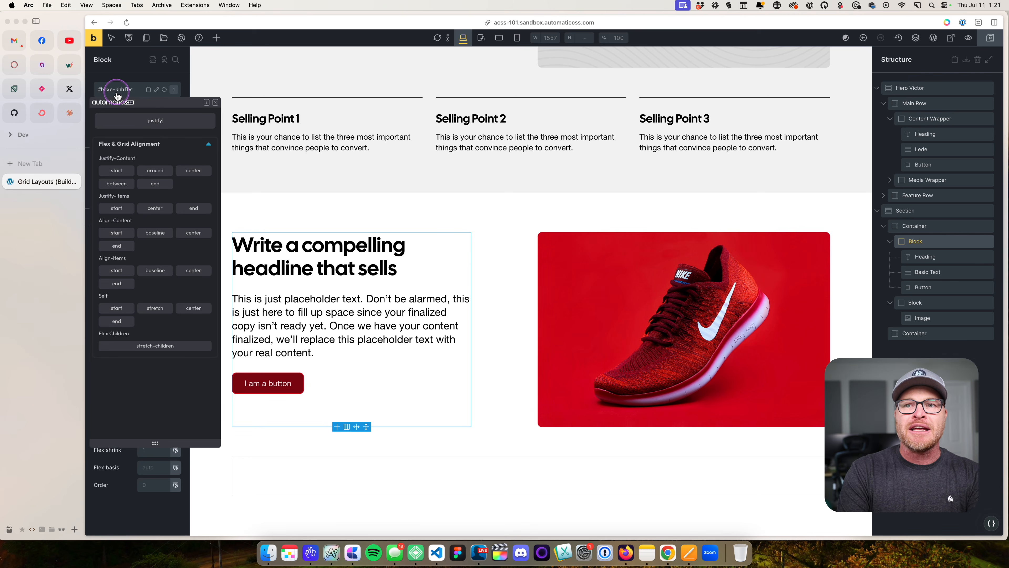
click(193, 170)
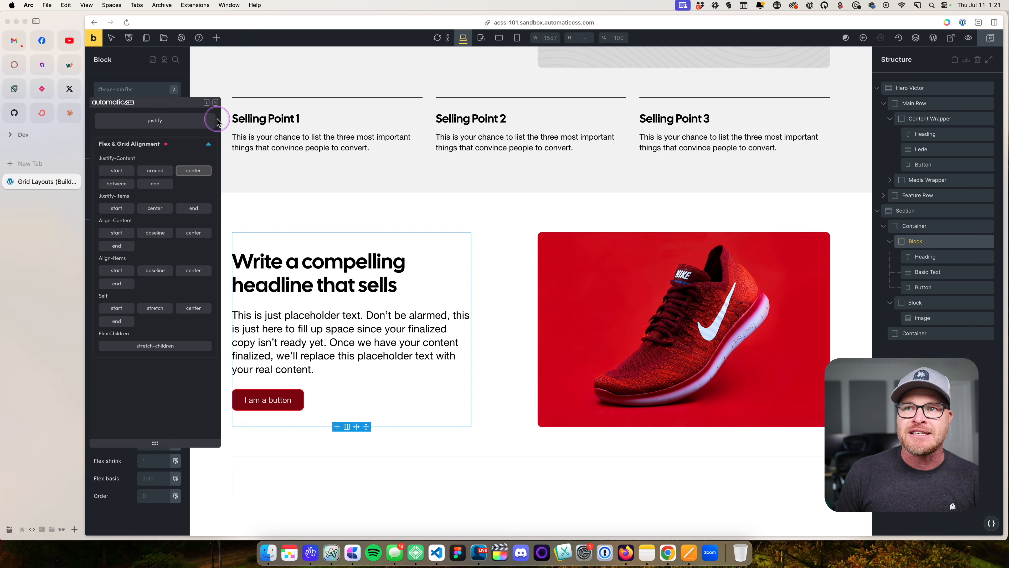
click(217, 103)
click(306, 219)
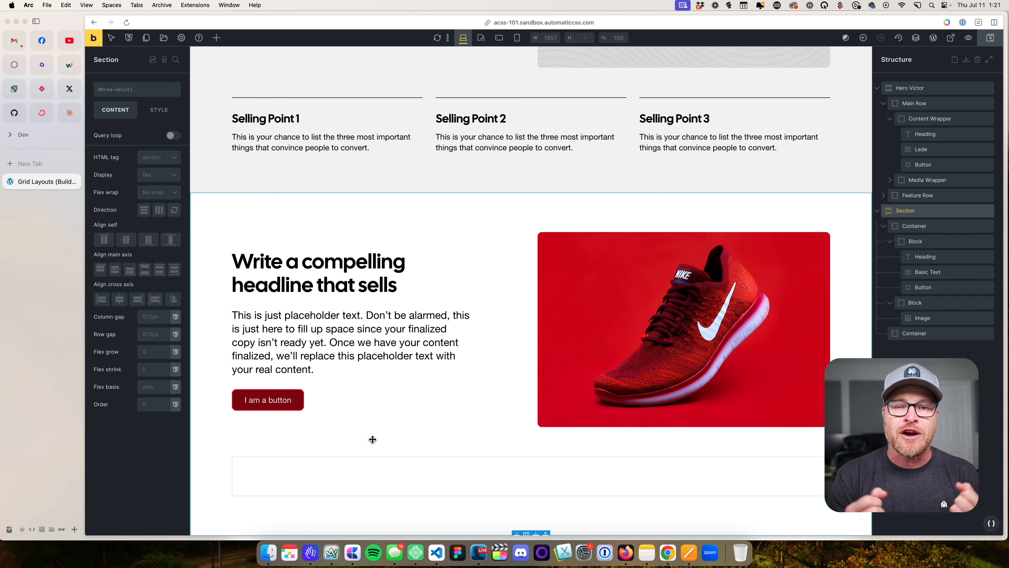
Search the utility classes for grid and apply the 3-column grid class to the empty container below the two-column layout.
click(441, 411)
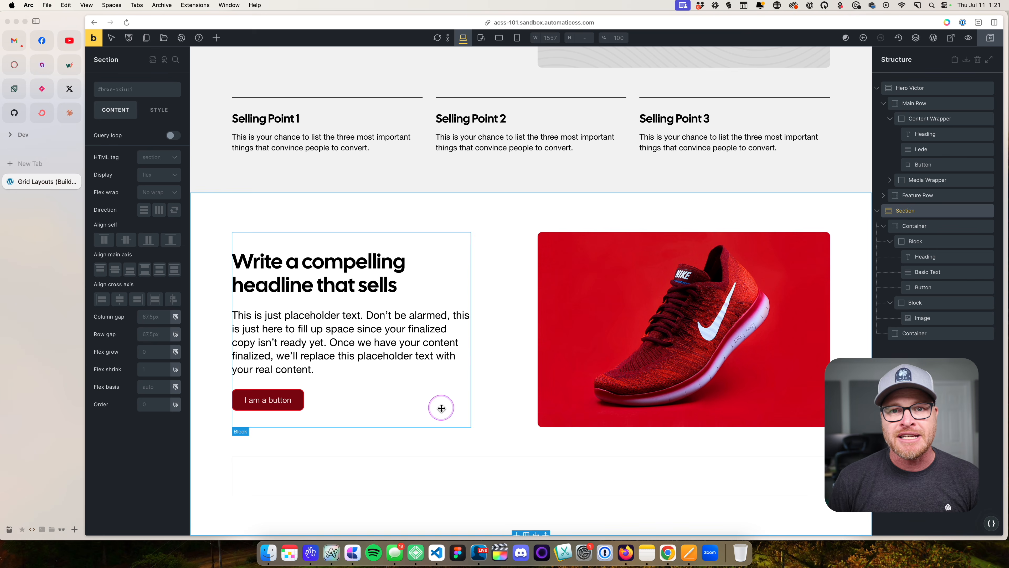
click(518, 461)
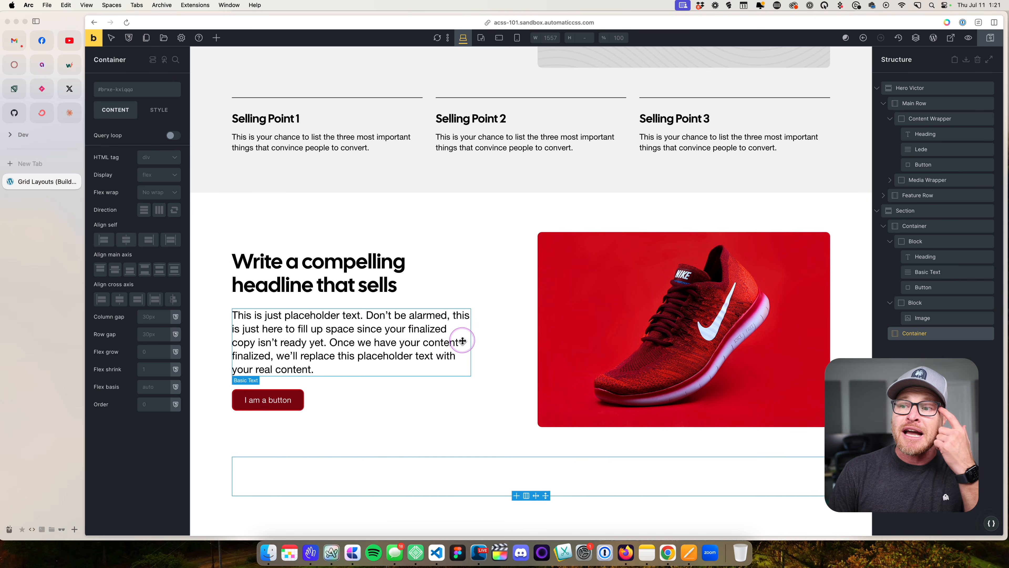
scroll(462, 344, up, 3)
scroll(463, 344, up, 2)
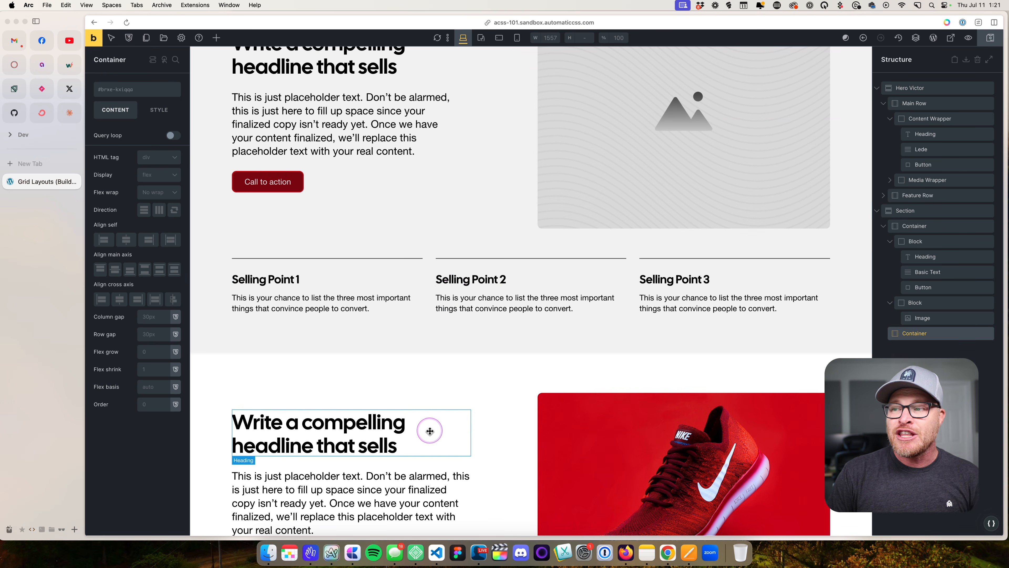
scroll(428, 428, down, 5)
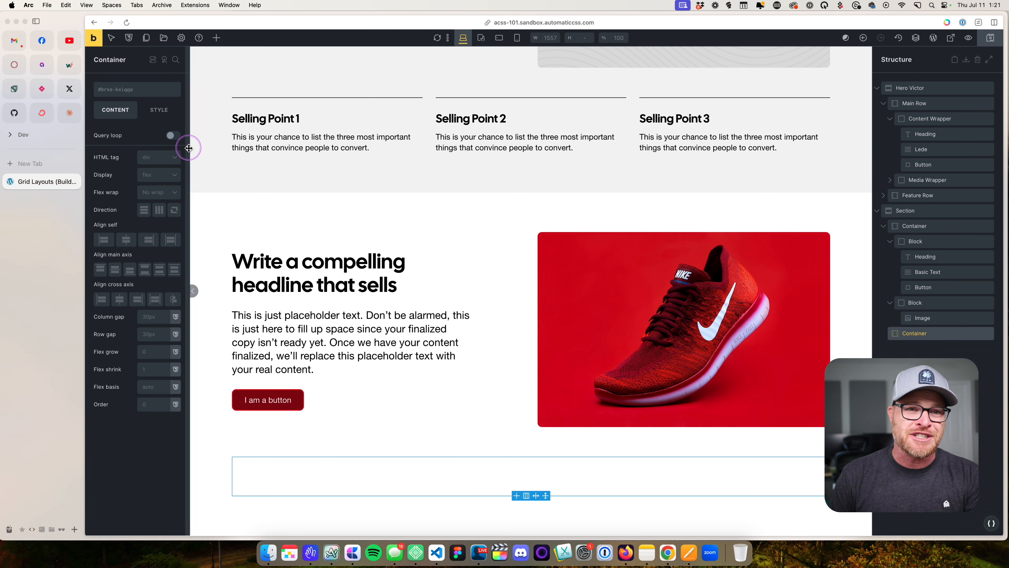
right_click(134, 95)
text(grid)
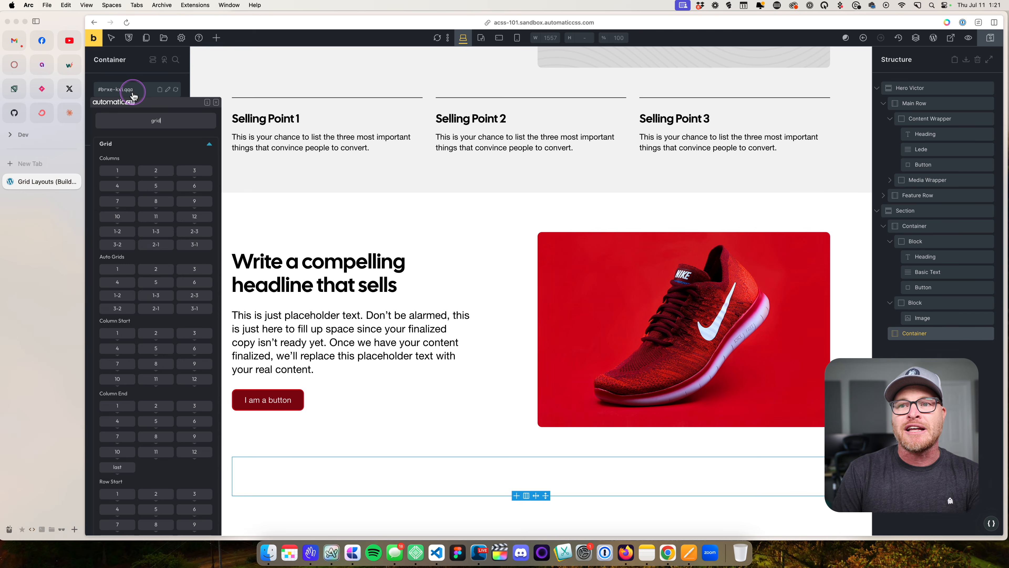
click(194, 170)
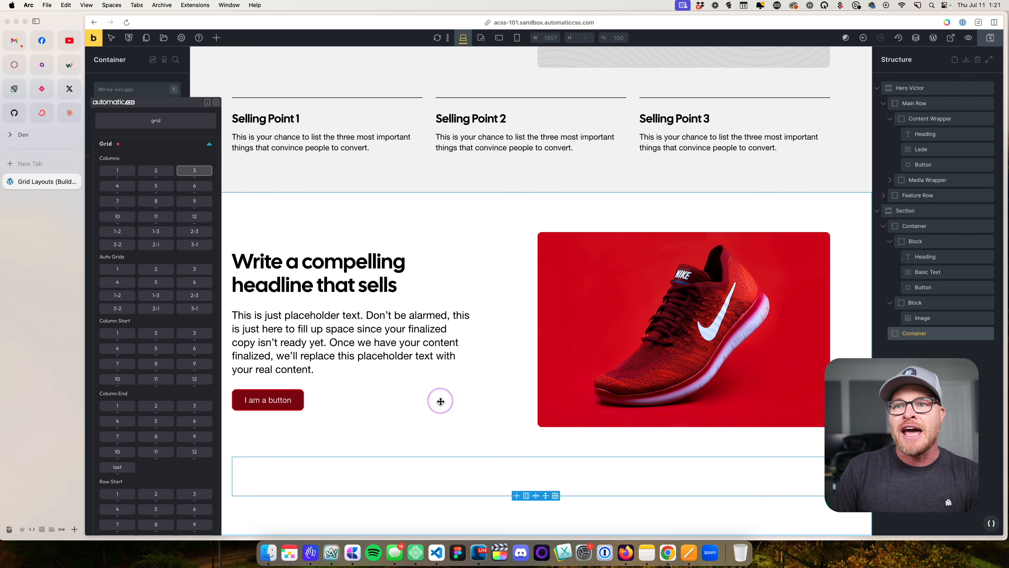
Add a block to the three-column container and insert a heading and a basic text element inside it.
click(217, 38)
text(bloc)
key(Tab)
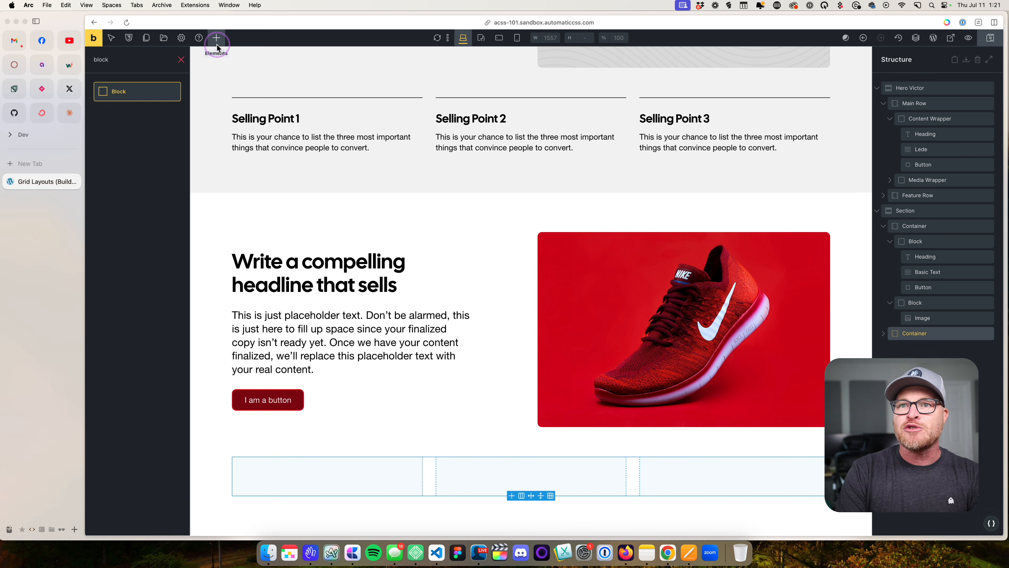
key(Return)
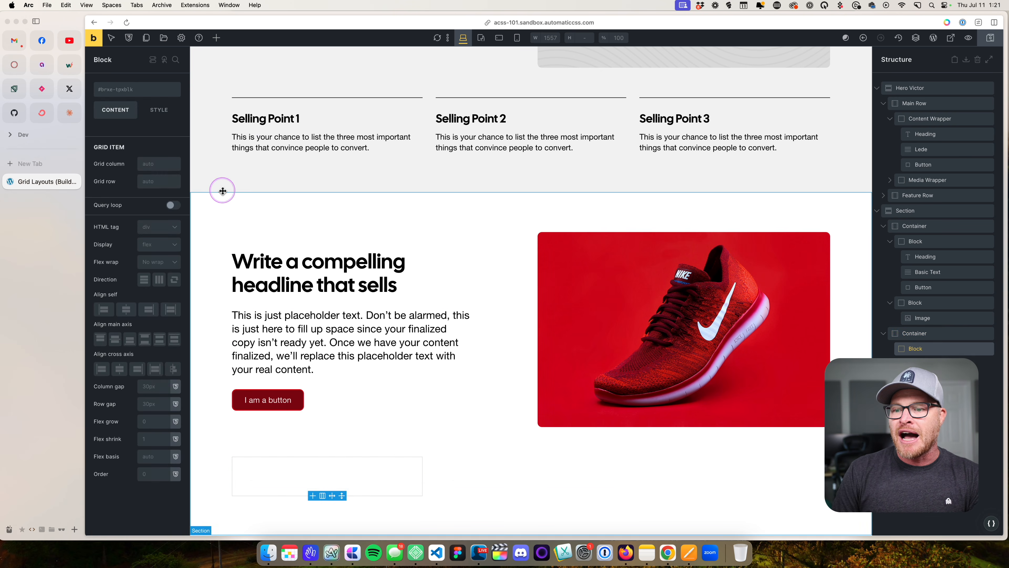
click(215, 38)
text(head)
key(Return)
text(text)
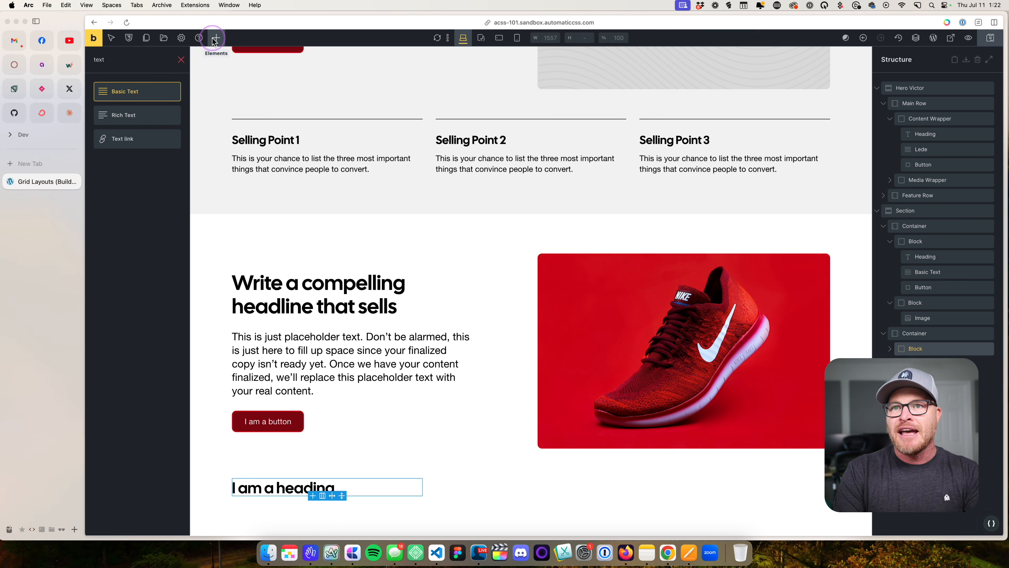
key(Return)
Duplicate the heading-and-text block twice to fill all three columns.
click(359, 471)
key(super+d)
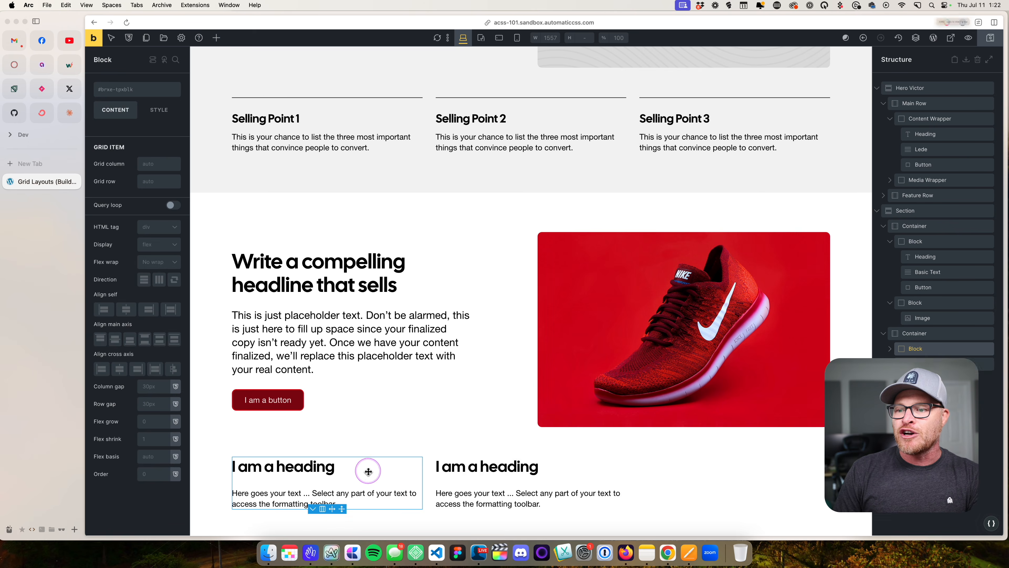
key(super+shift+d)
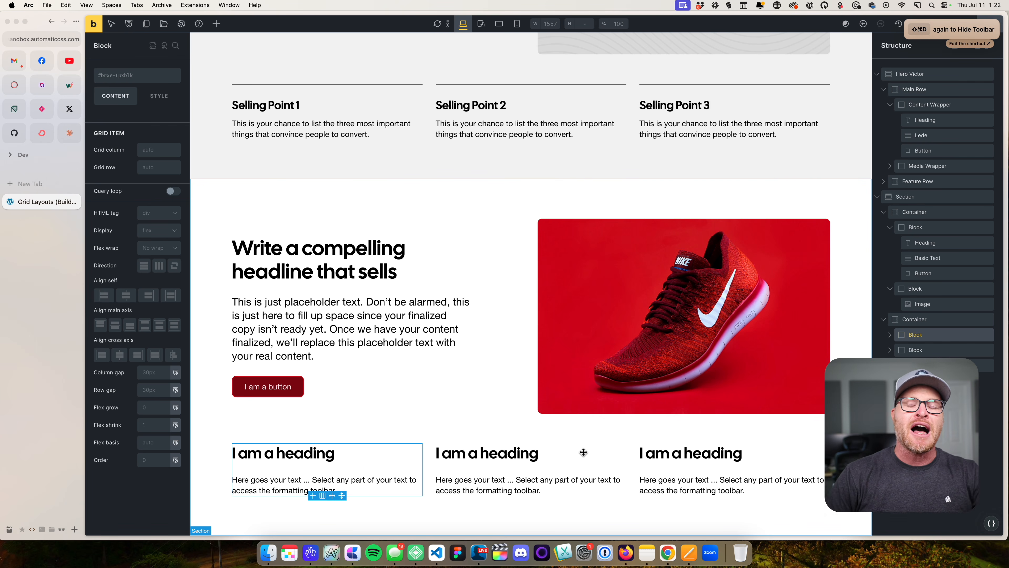
Preview the page at the mobile landscape and mobile portrait breakpoints and compare the new grids with the Hero Victor frame.
click(528, 326)
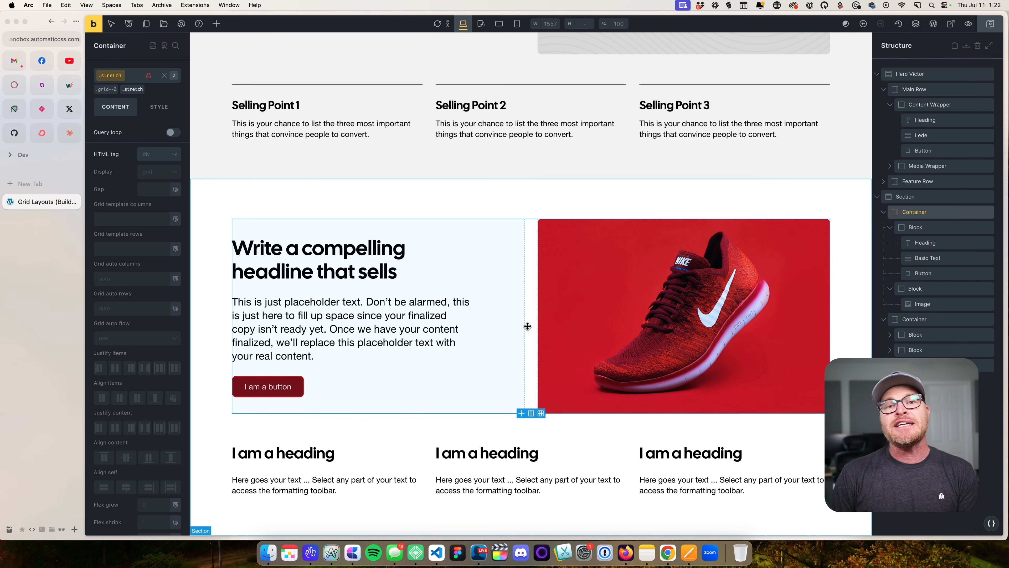
click(500, 24)
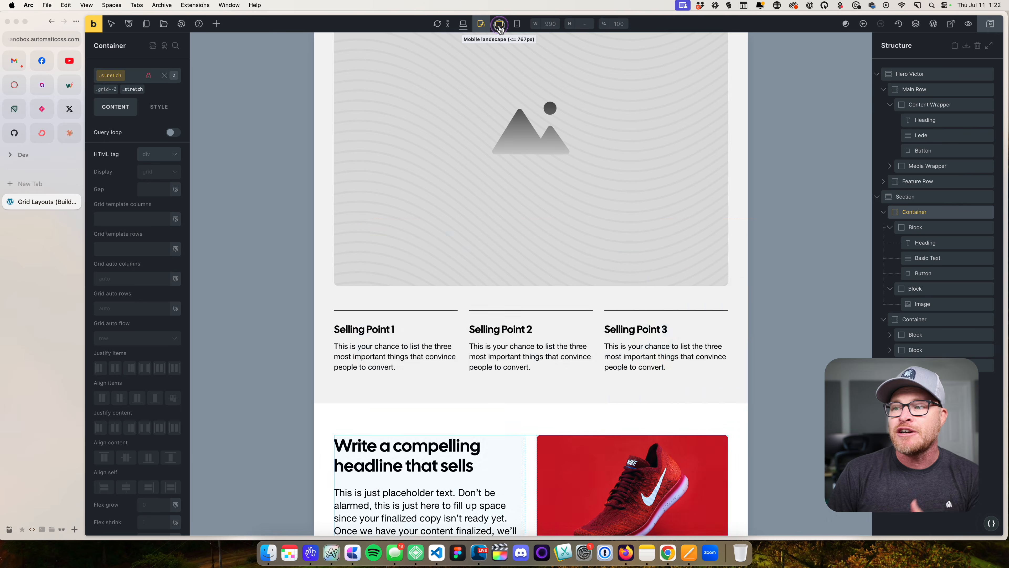
click(499, 24)
scroll(518, 194, down, 4)
scroll(496, 105, up, 10)
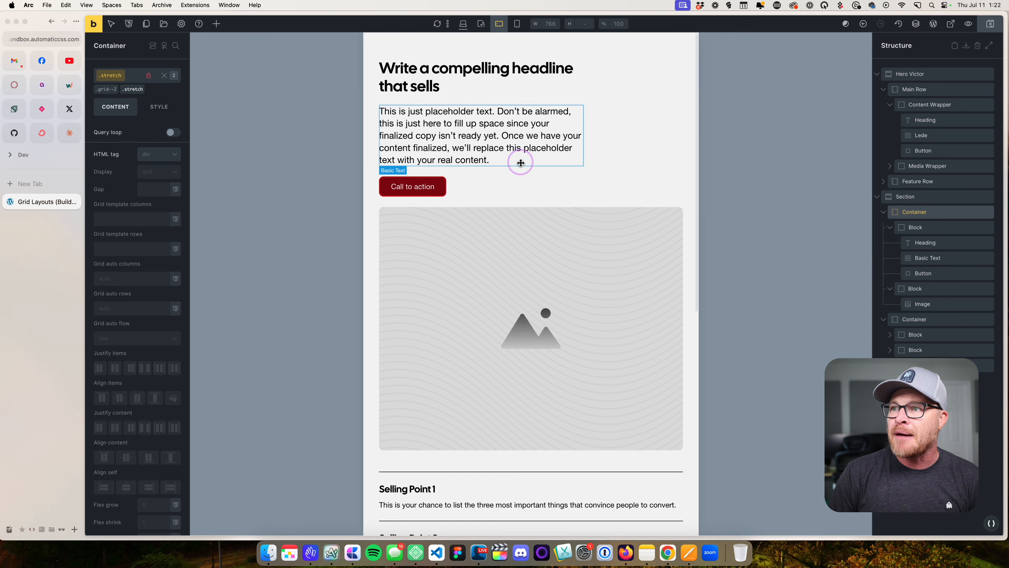
scroll(521, 163, down, 10)
scroll(538, 210, up, 3)
scroll(549, 318, down, 3)
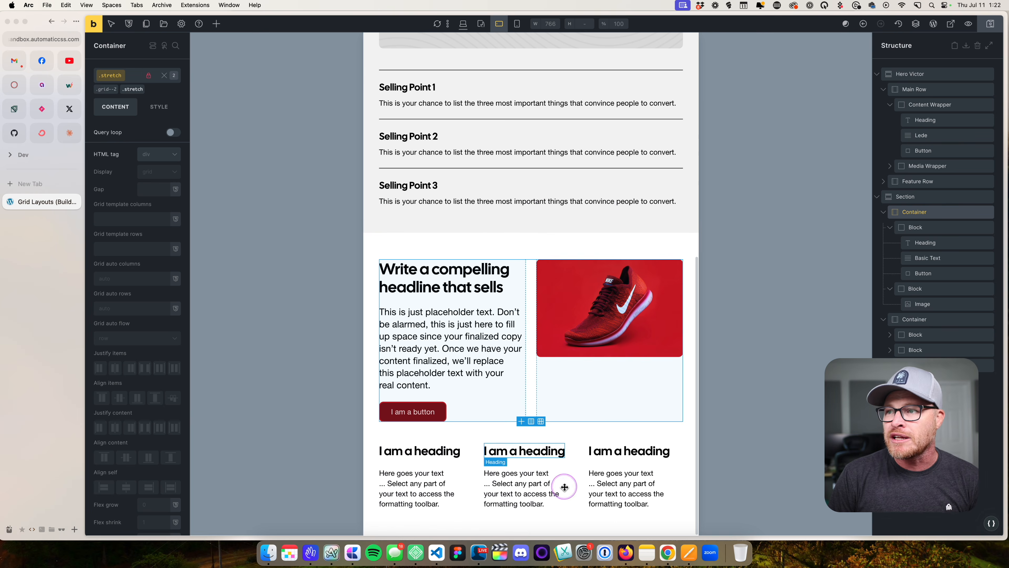
click(522, 25)
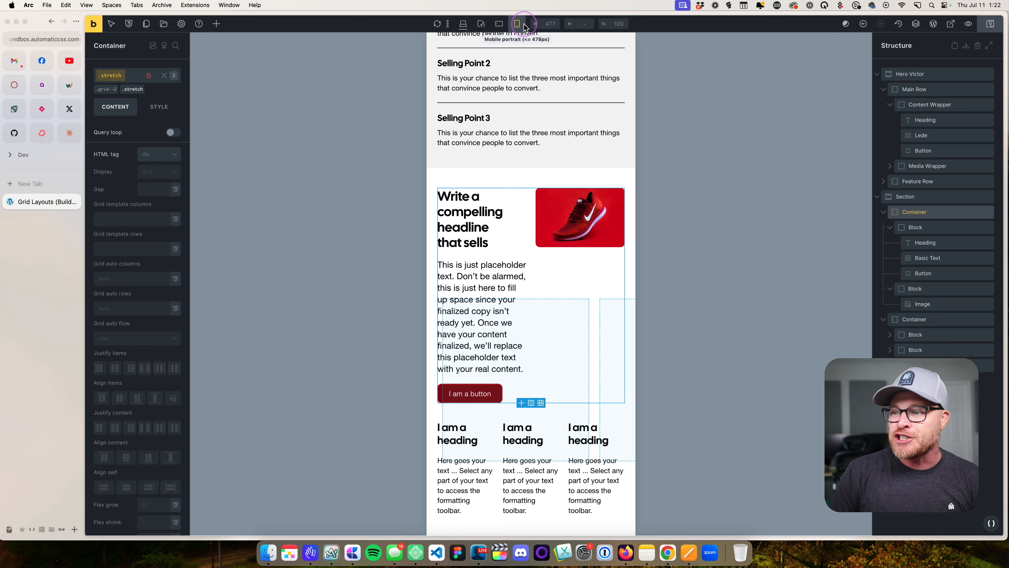
click(499, 24)
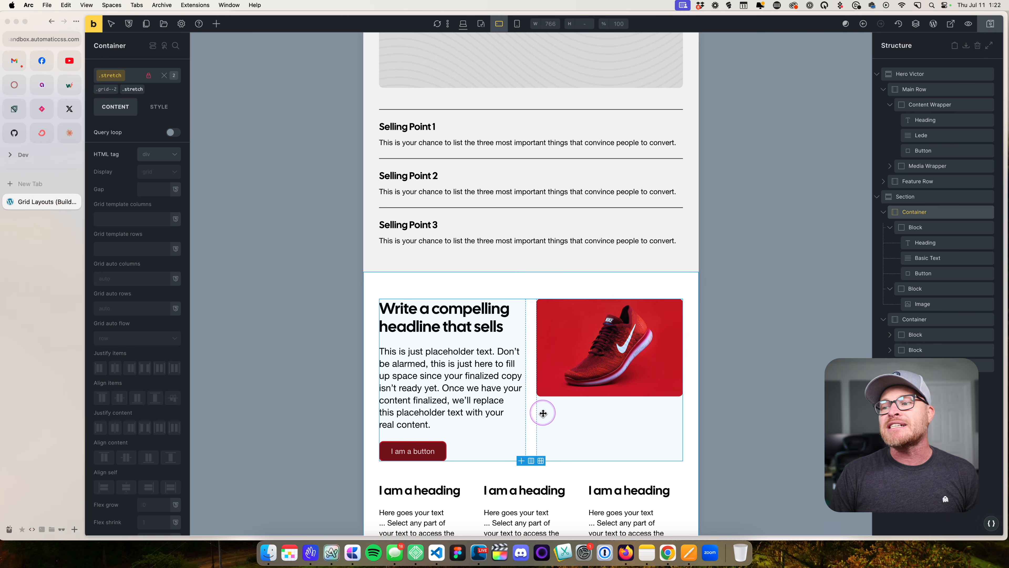
scroll(534, 411, down, 2)
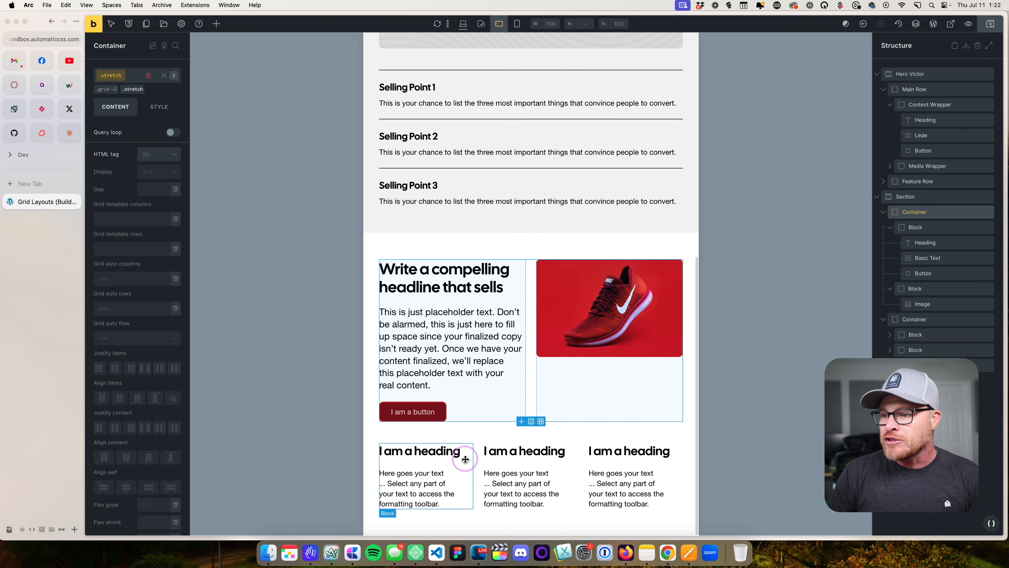
Select the three-column container and review the breakpoint sizes in the Automatic.css layout settings.
click(476, 457)
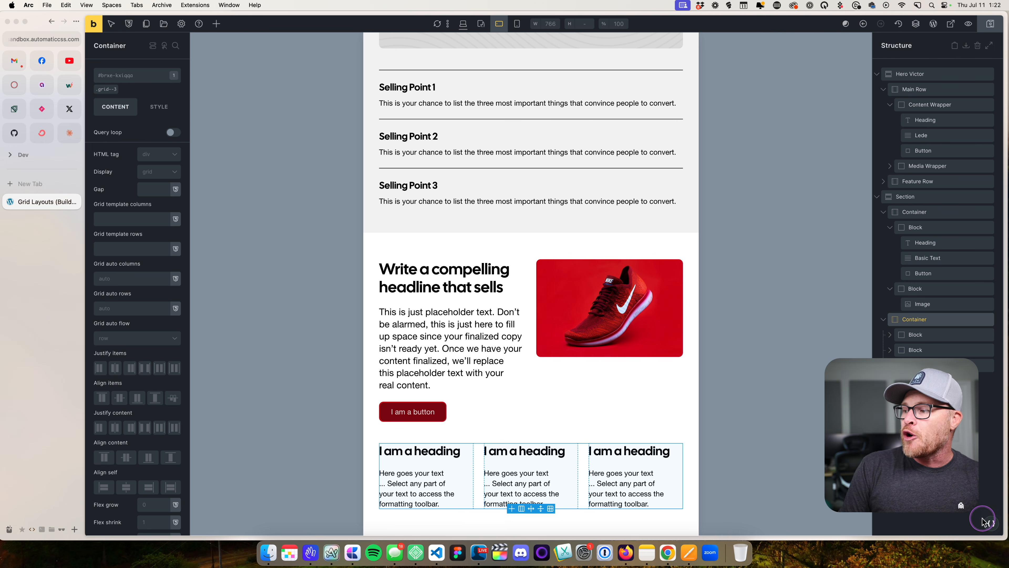
click(991, 523)
click(128, 57)
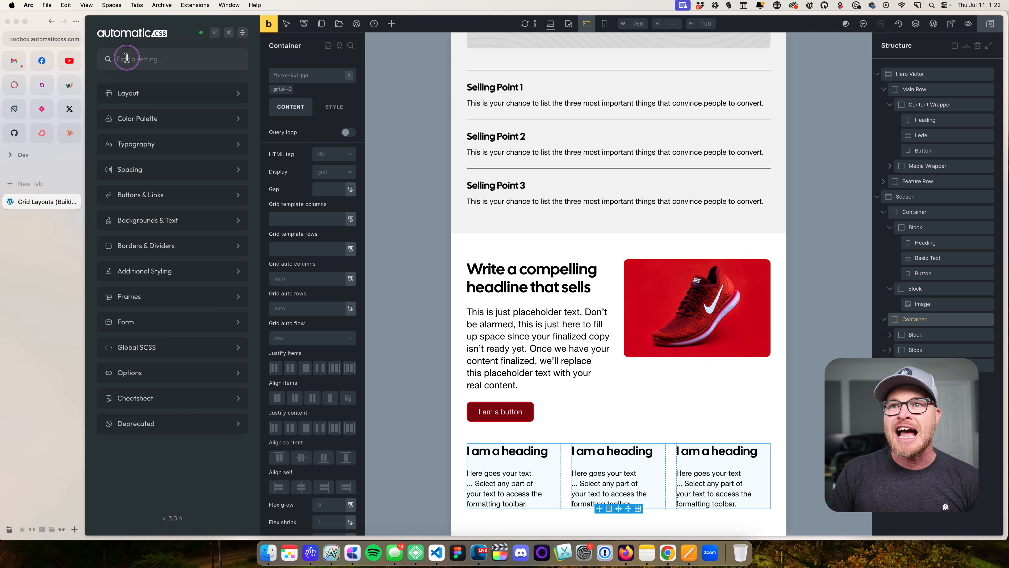
click(169, 90)
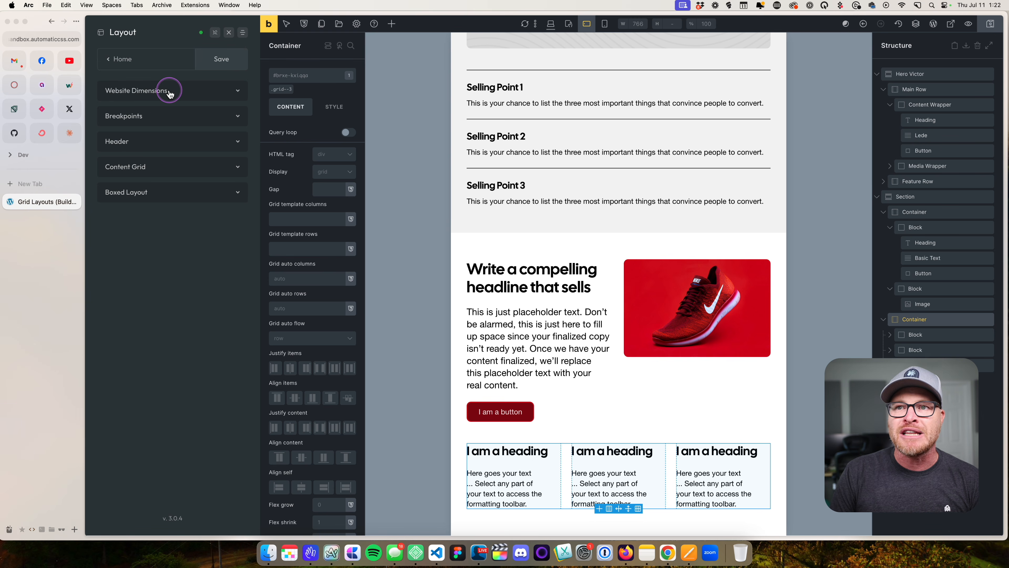
click(165, 115)
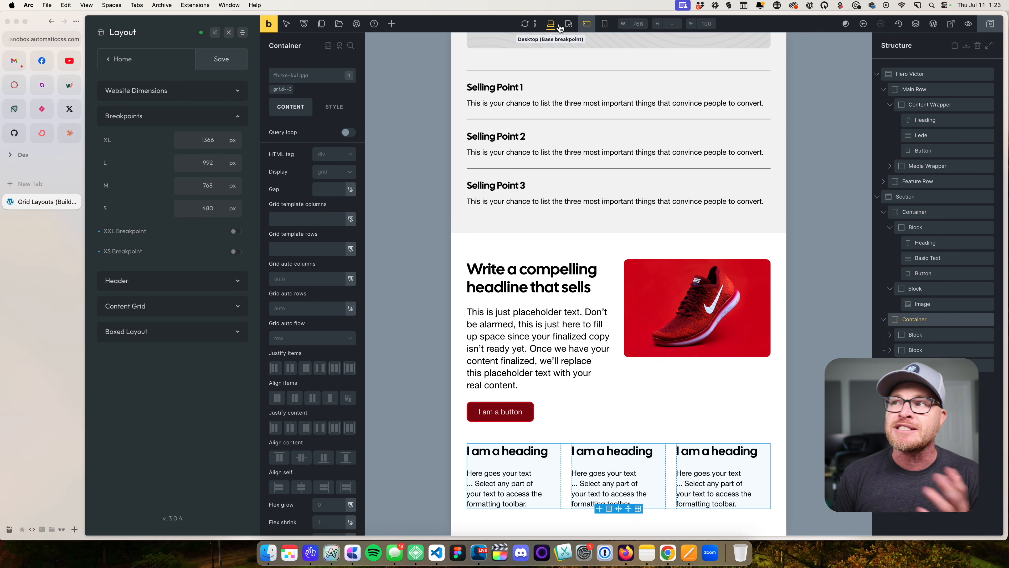
click(560, 28)
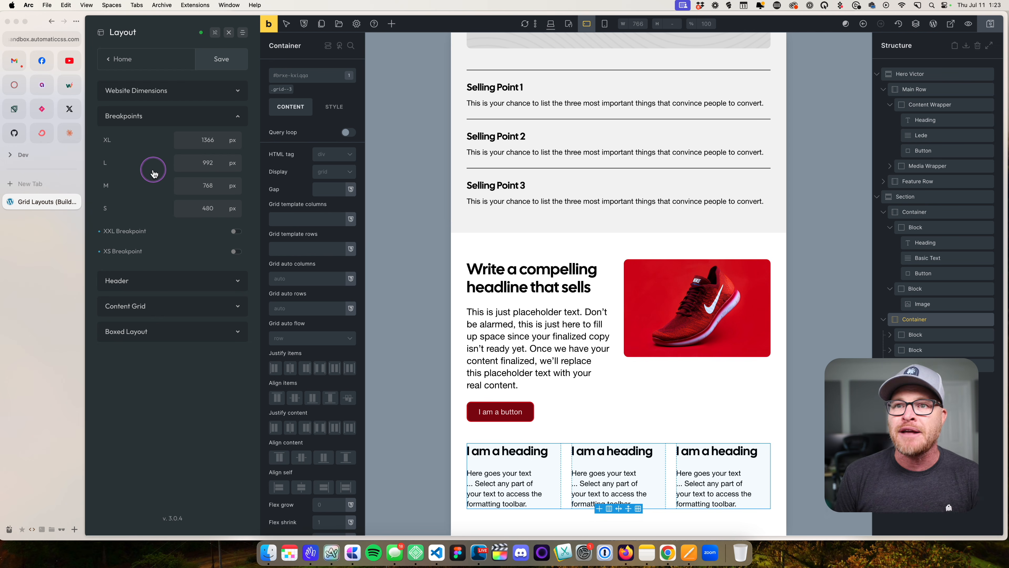
drag(117, 141, 103, 163)
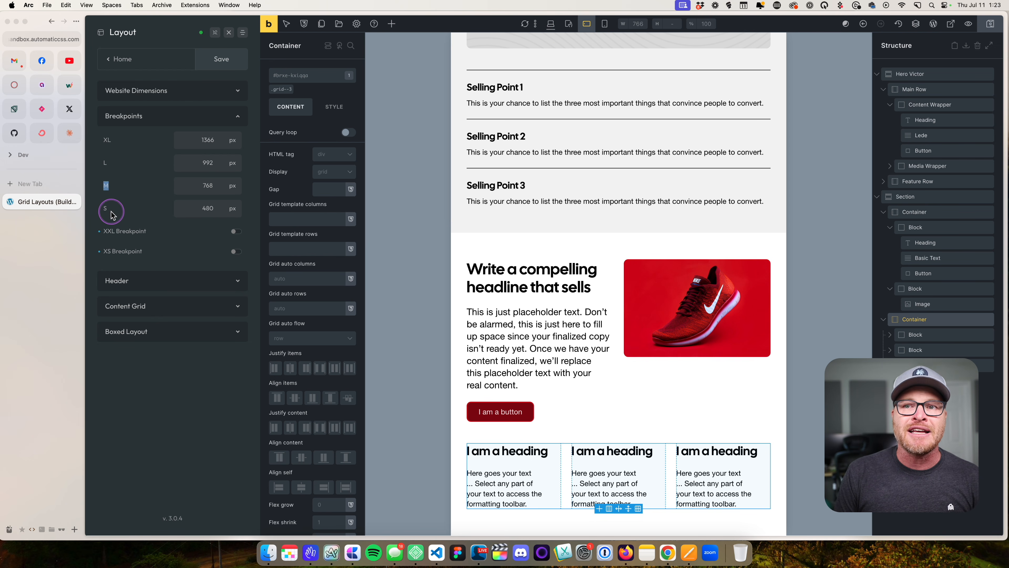
click(229, 32)
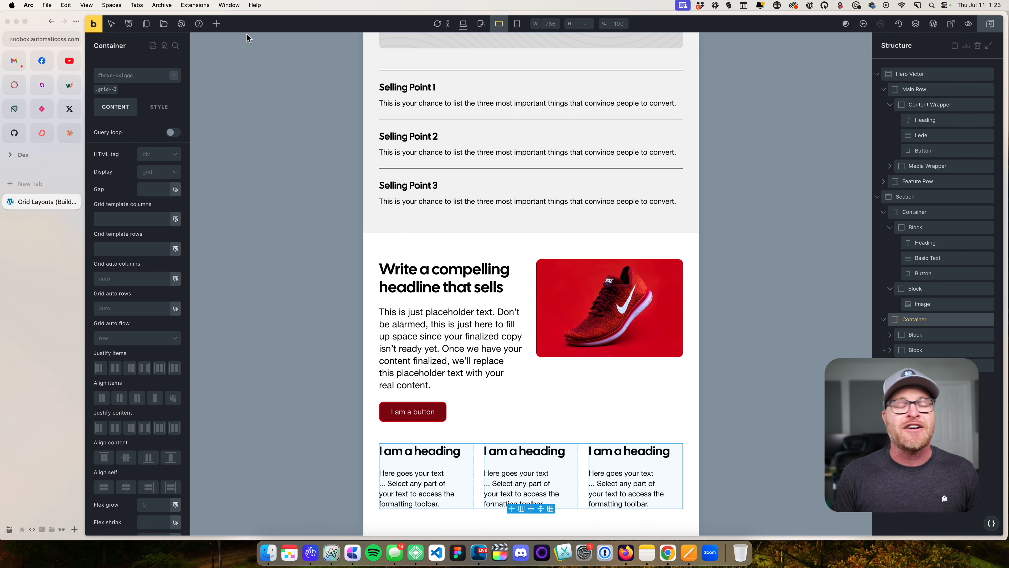
Select the grid--2 class on the two-column container and compare its layout at the desktop and mobile landscape breakpoints.
click(298, 39)
click(463, 23)
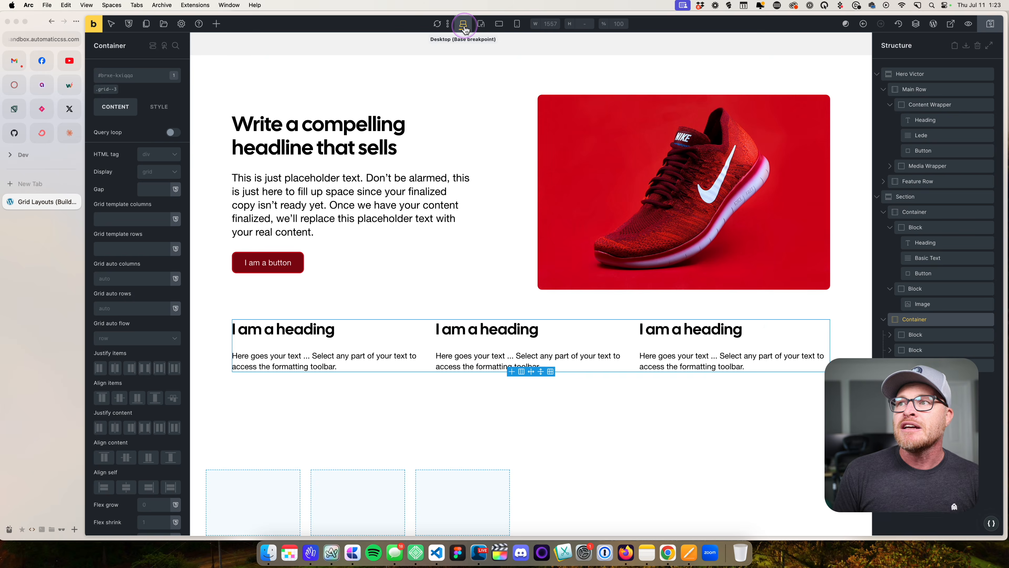
click(493, 256)
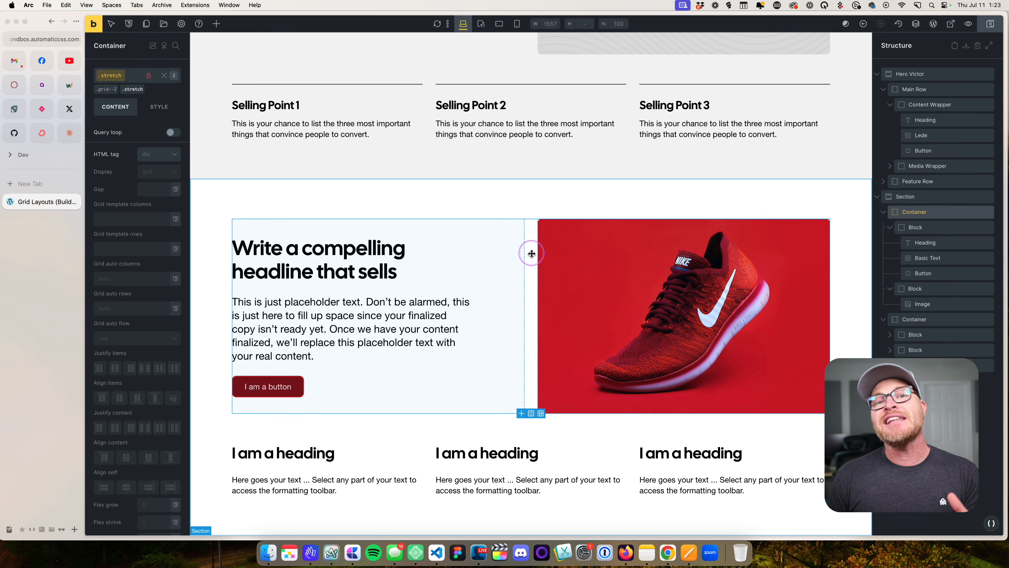
click(106, 89)
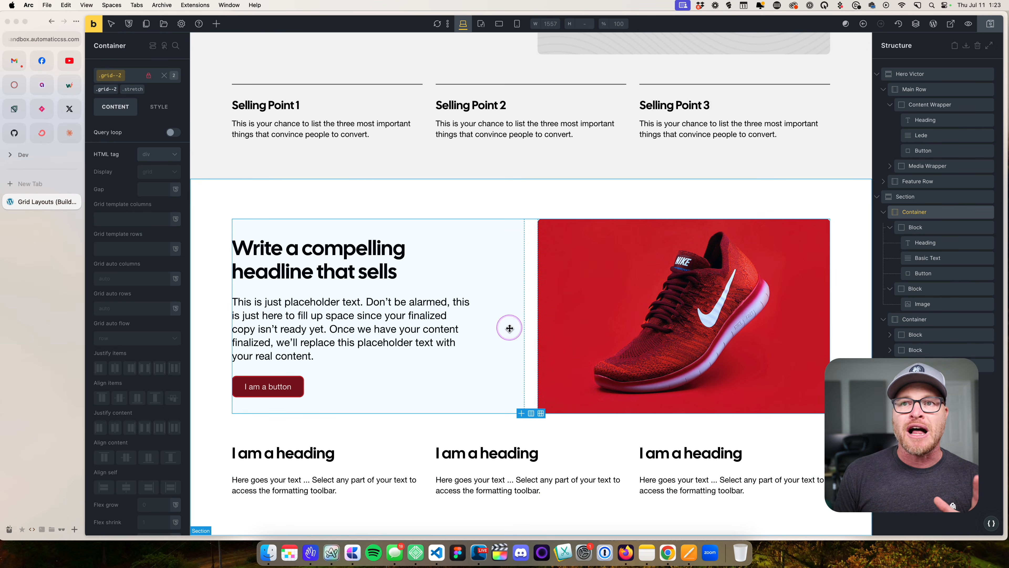
click(499, 23)
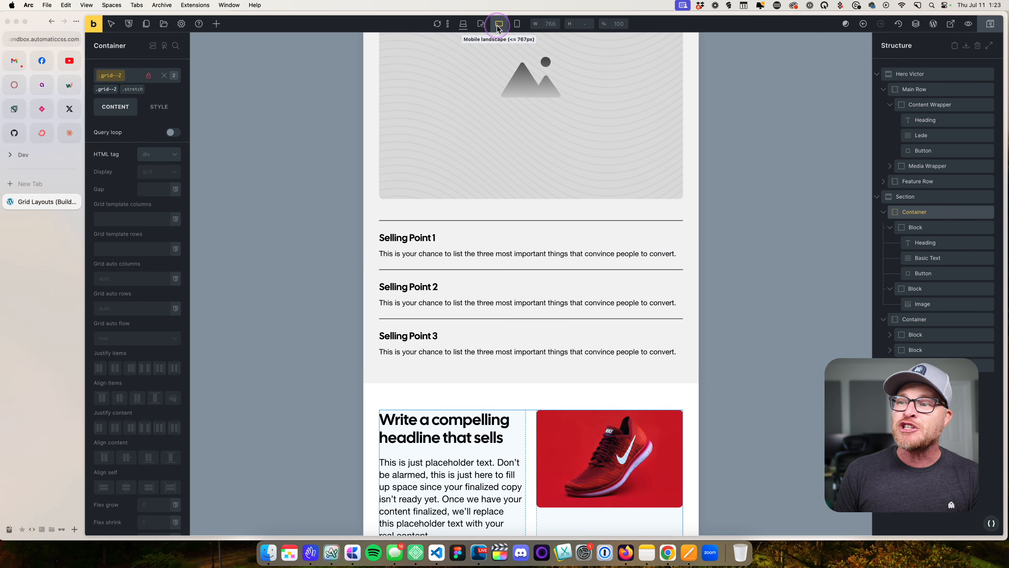
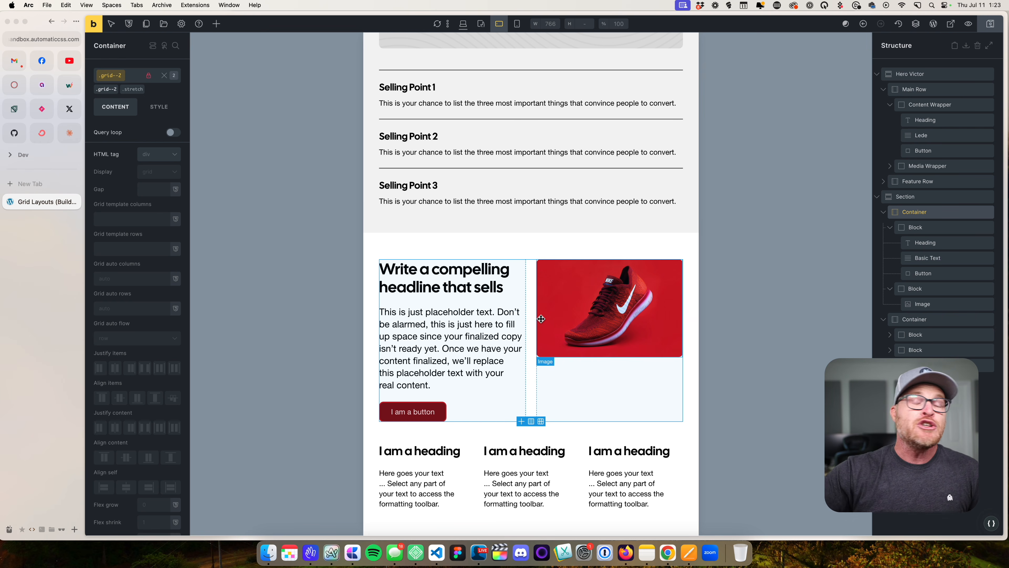
Switch the canvas to the desktop breakpoint and remove the grid--2 class from the headline-and-image container.
click(462, 24)
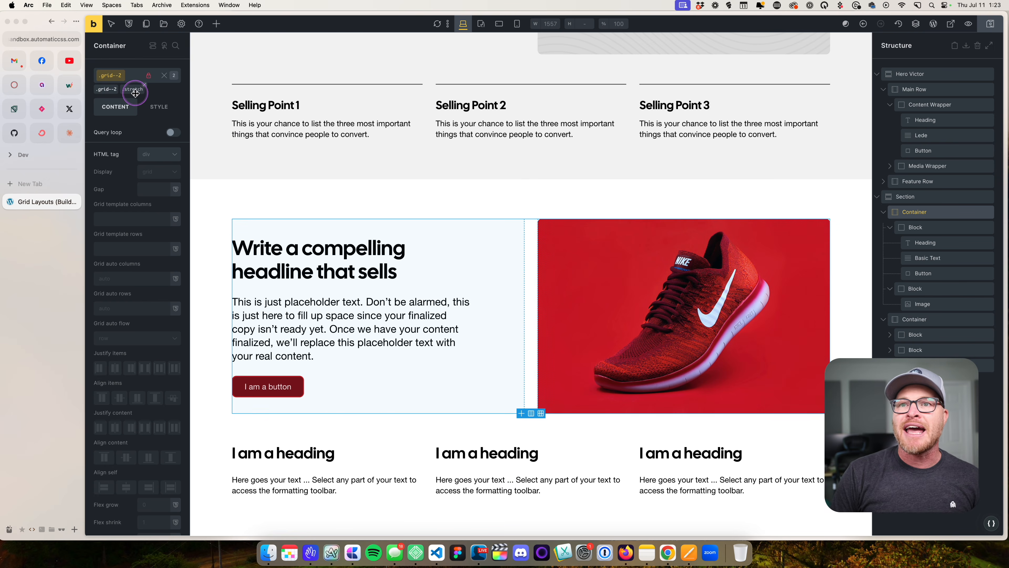
click(115, 88)
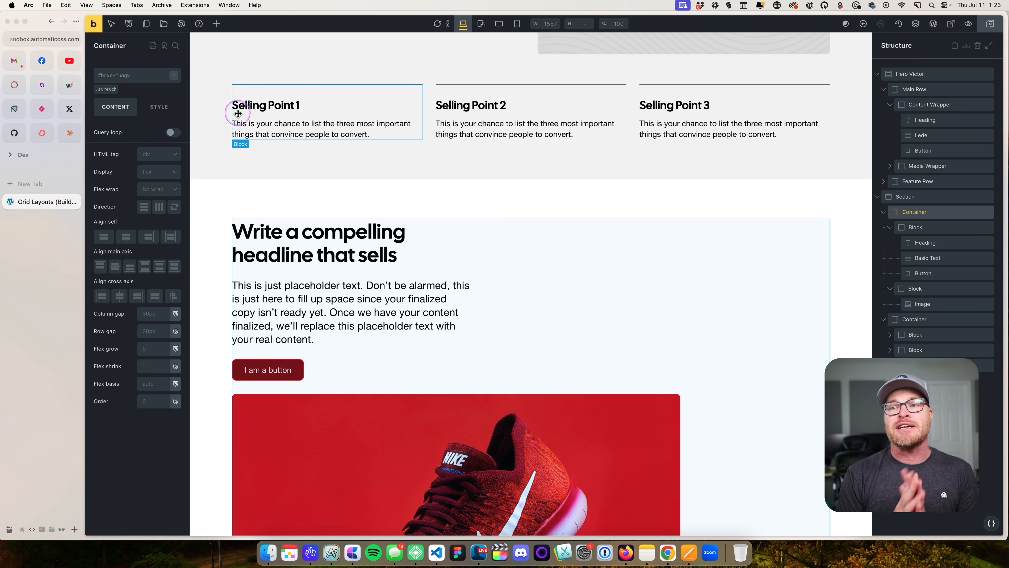
click(462, 198)
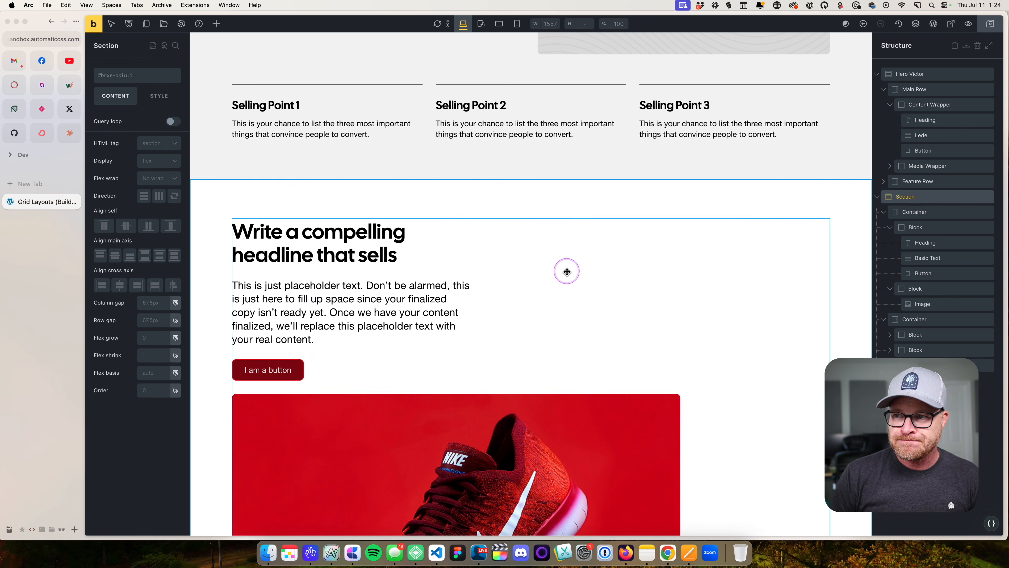
click(567, 271)
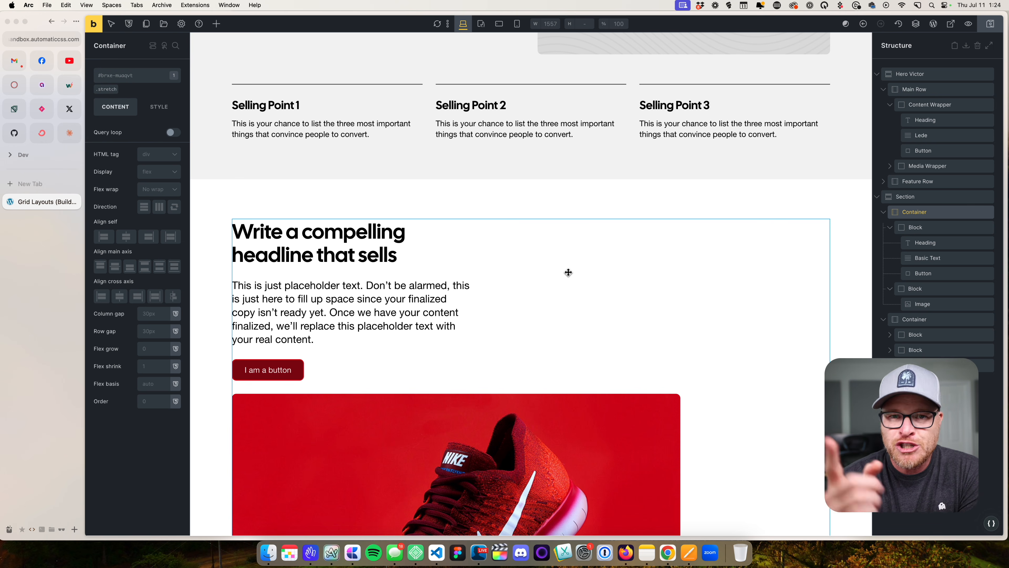
Find the grid utility classes and apply grid--2 and grid--m-1 to the headline-and-image container.
right_click(130, 77)
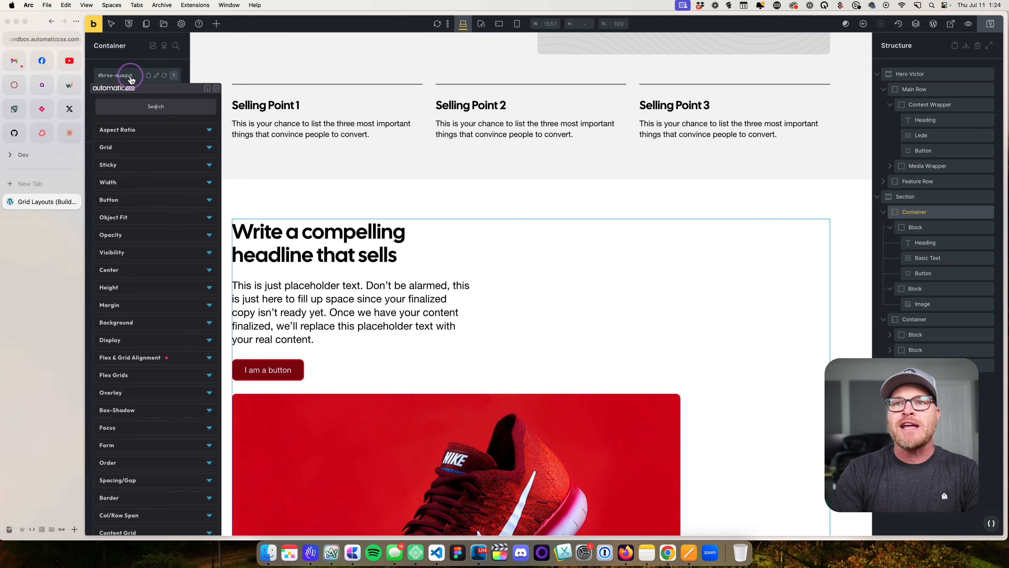
text(grid)
click(158, 157)
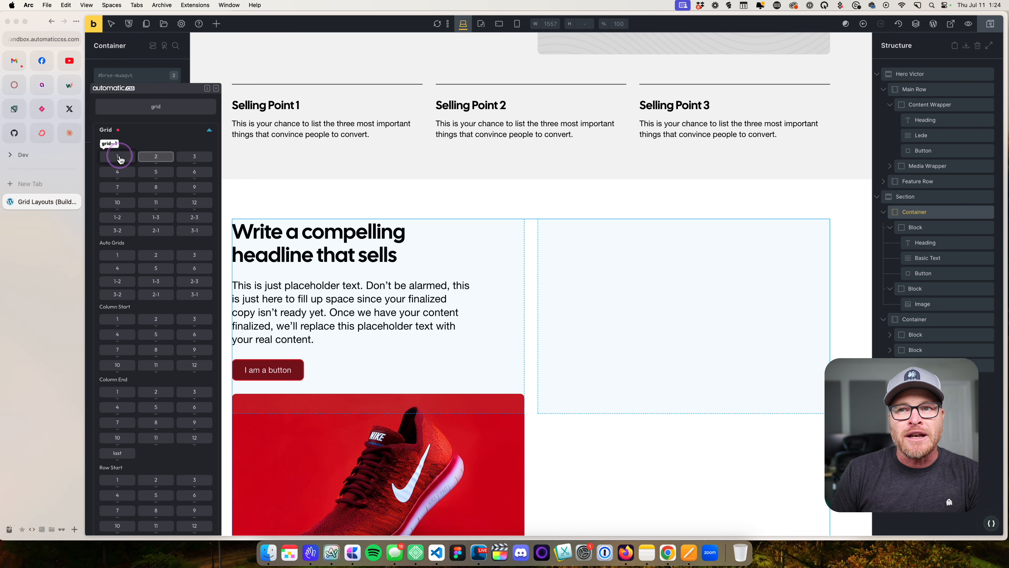
mouse_move(121, 158)
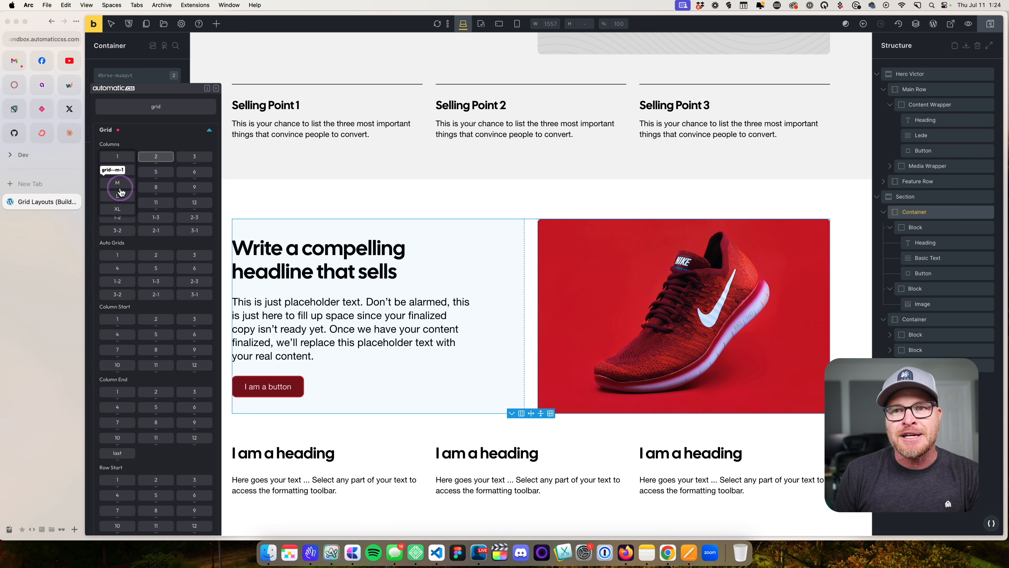
click(119, 172)
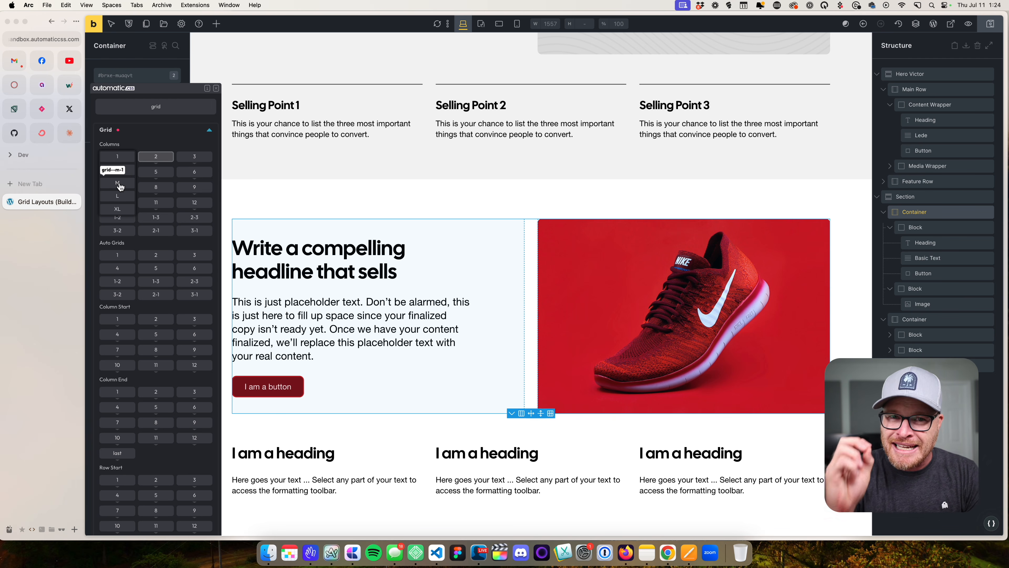
click(122, 160)
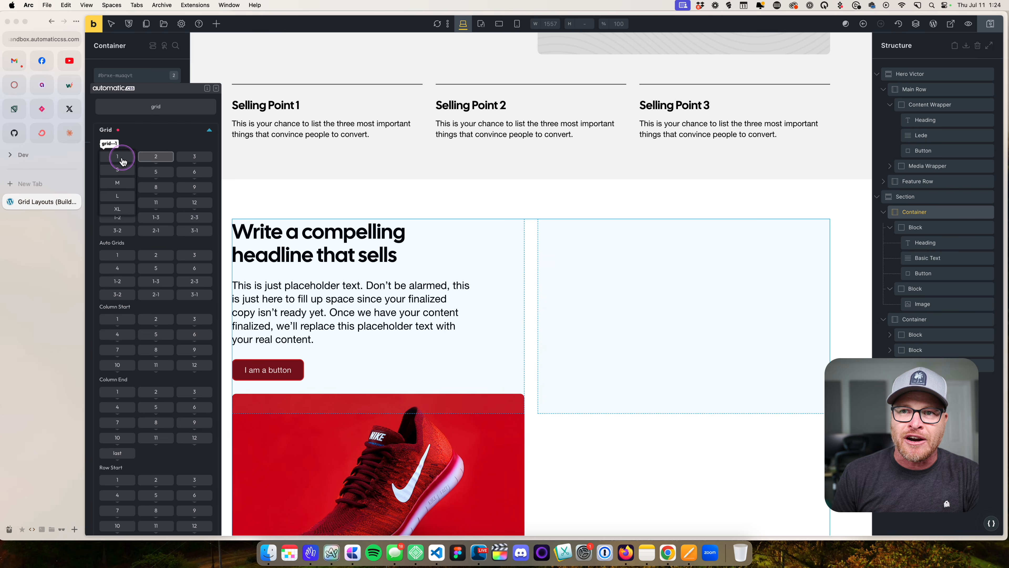
click(123, 189)
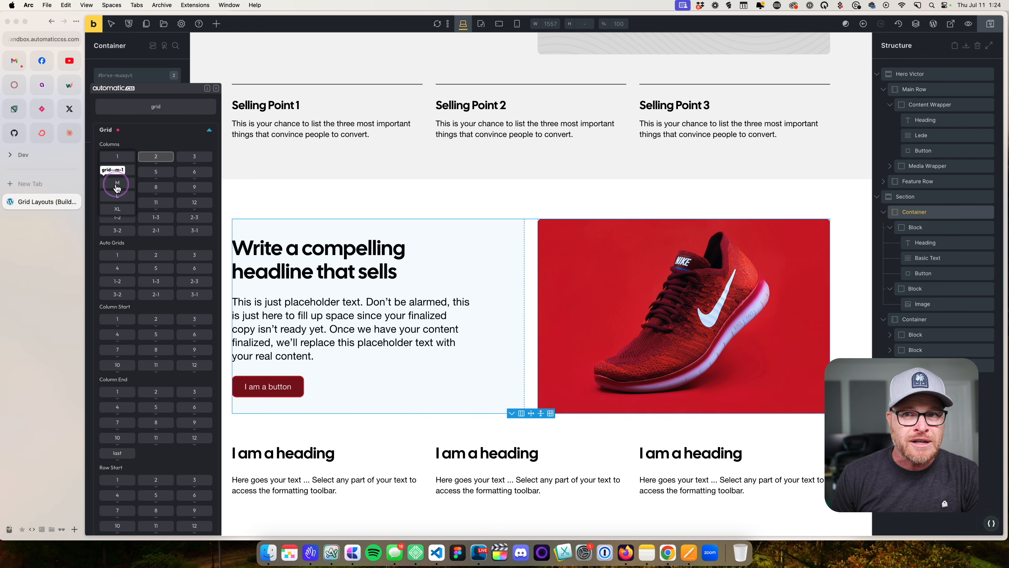
click(216, 87)
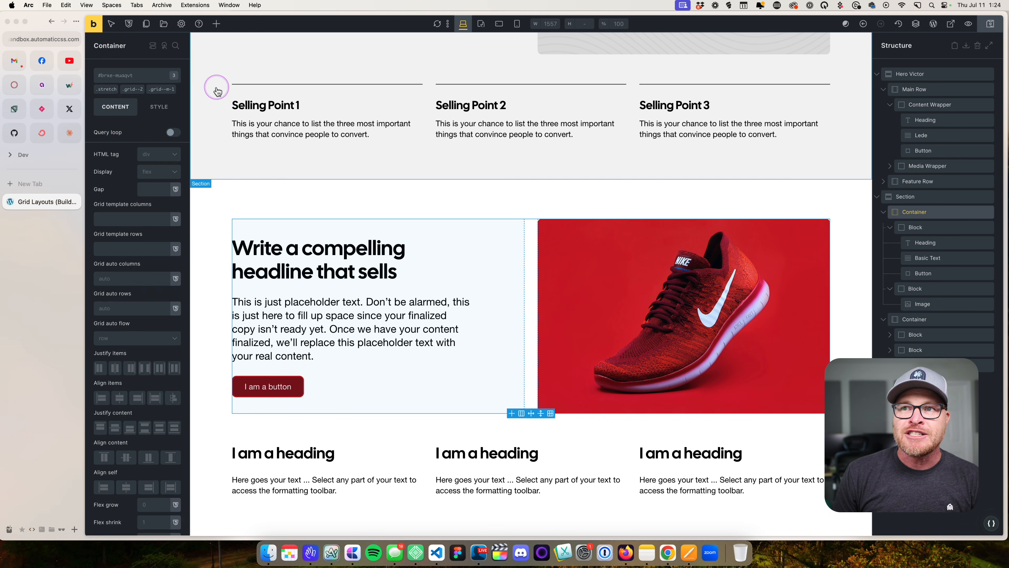
Remove the grid--m-1 and grid--2 classes from the headline-and-image container.
click(133, 105)
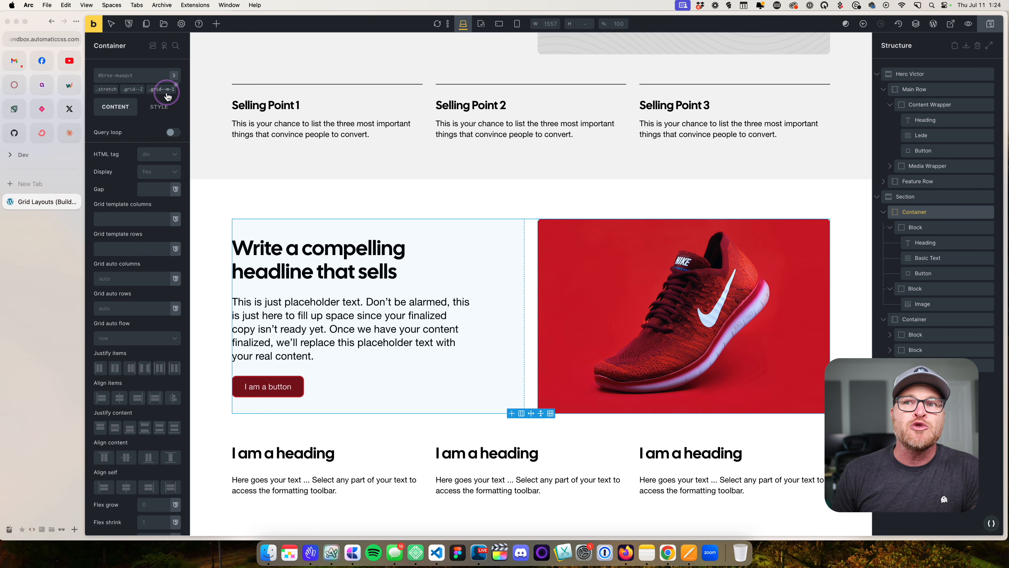
click(176, 85)
click(146, 89)
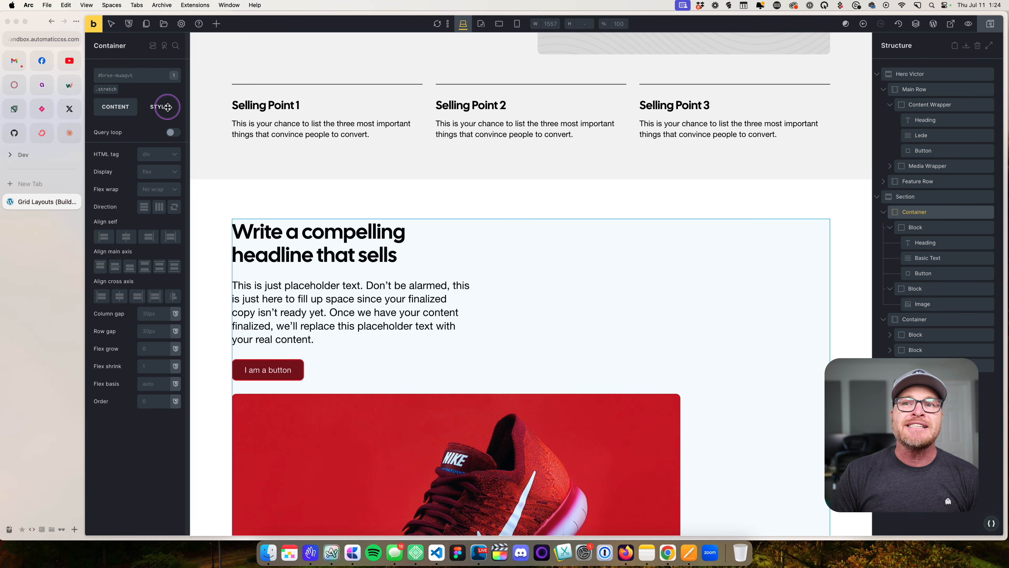
Apply grid--2 and its medium-breakpoint one-column class grid--m-1 again to the headline-and-image container.
right_click(126, 75)
text(grid)
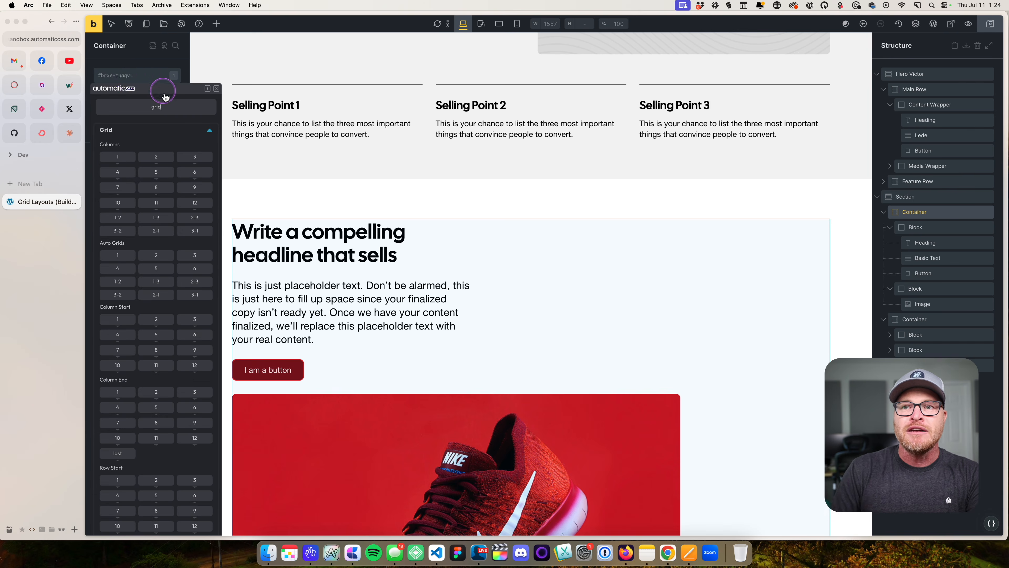
click(156, 156)
mouse_move(117, 162)
click(121, 184)
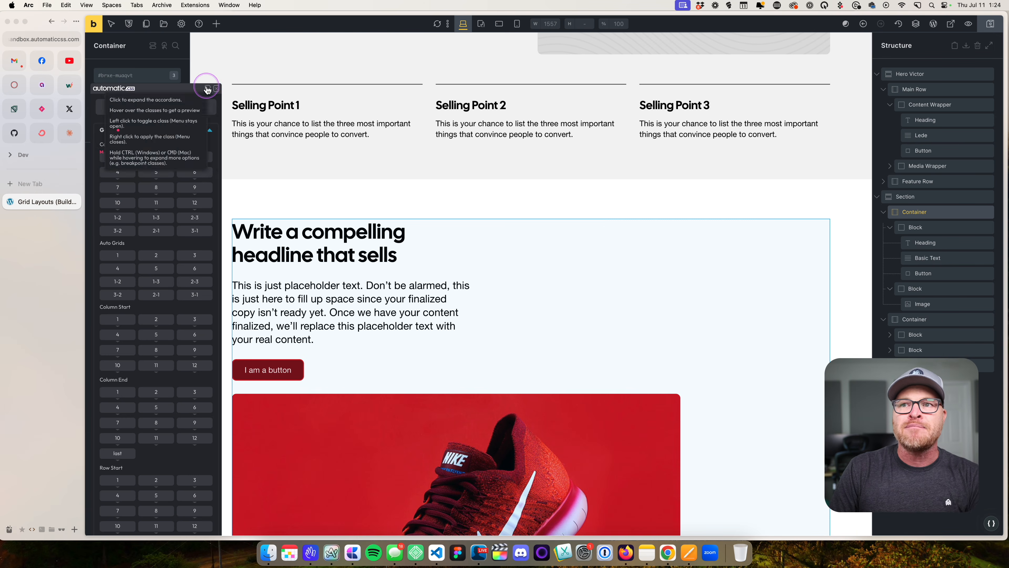
click(216, 88)
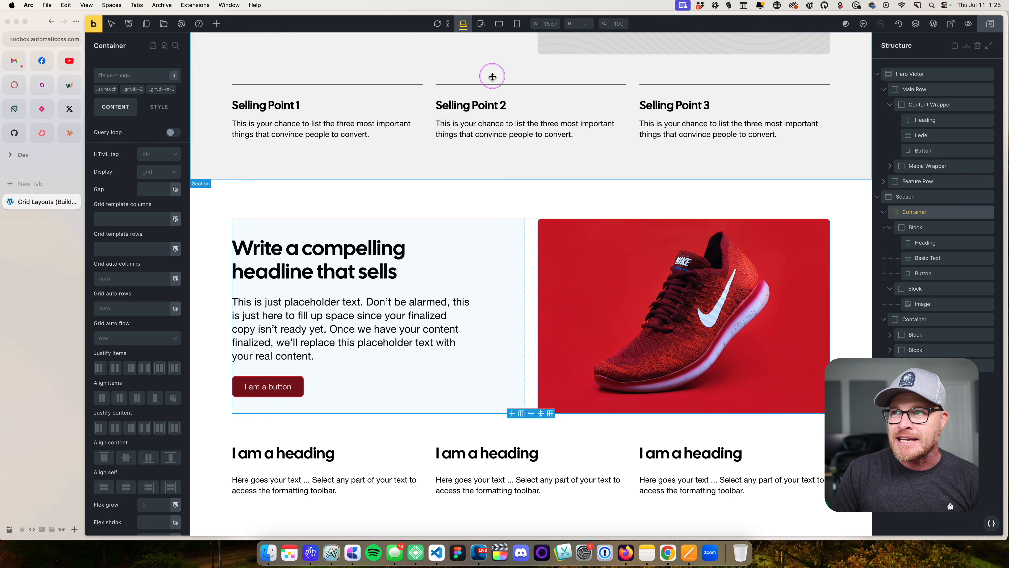
Preview the headline-and-image layout at the 990, 768 and 477 px breakpoints and return to the desktop view.
click(481, 24)
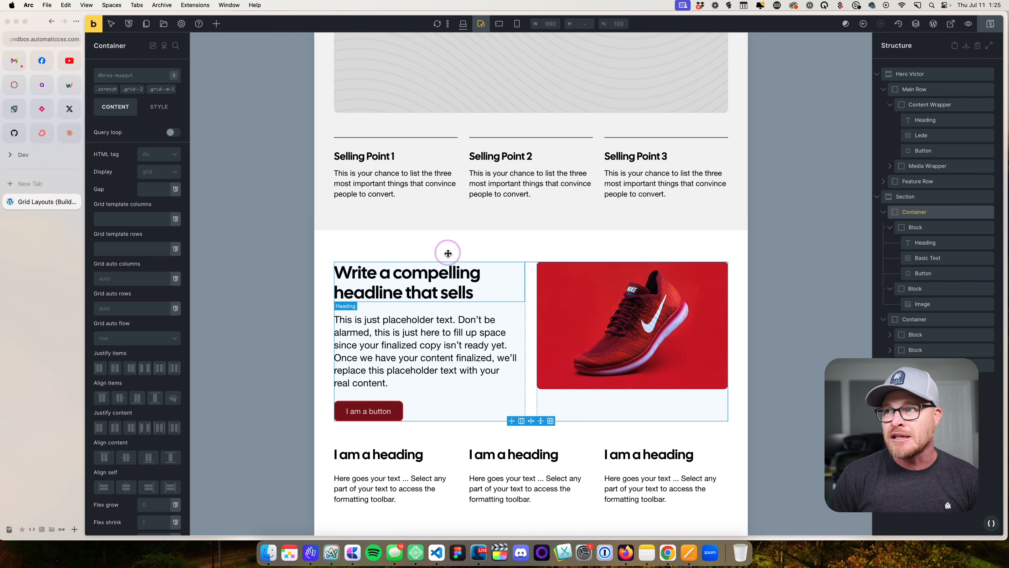
click(499, 24)
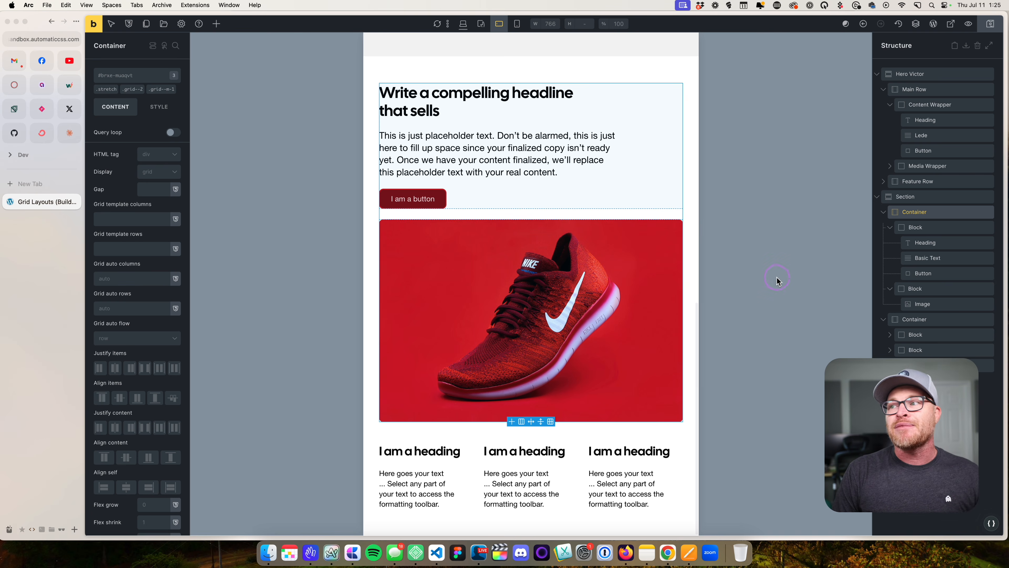
click(517, 27)
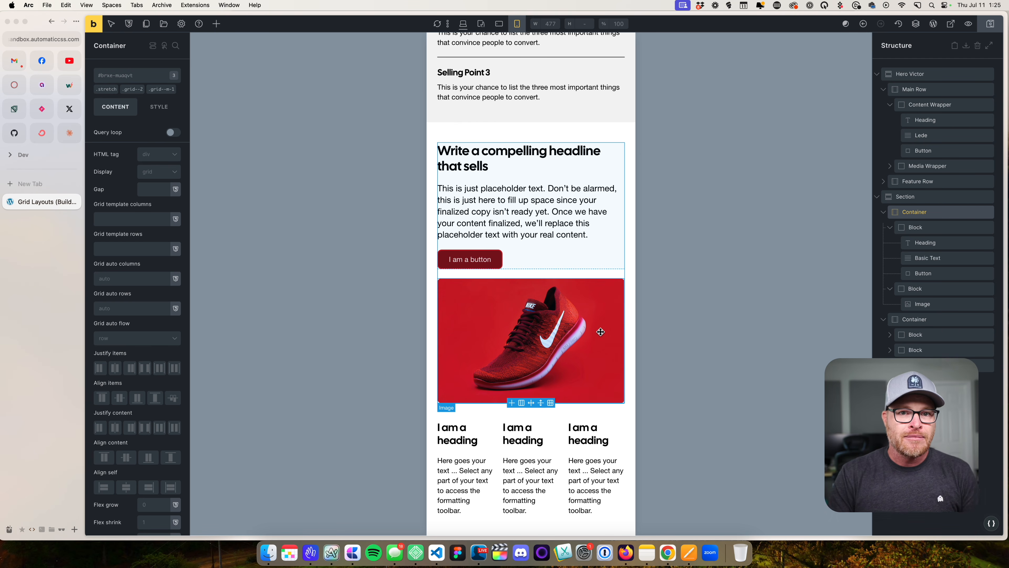
click(464, 23)
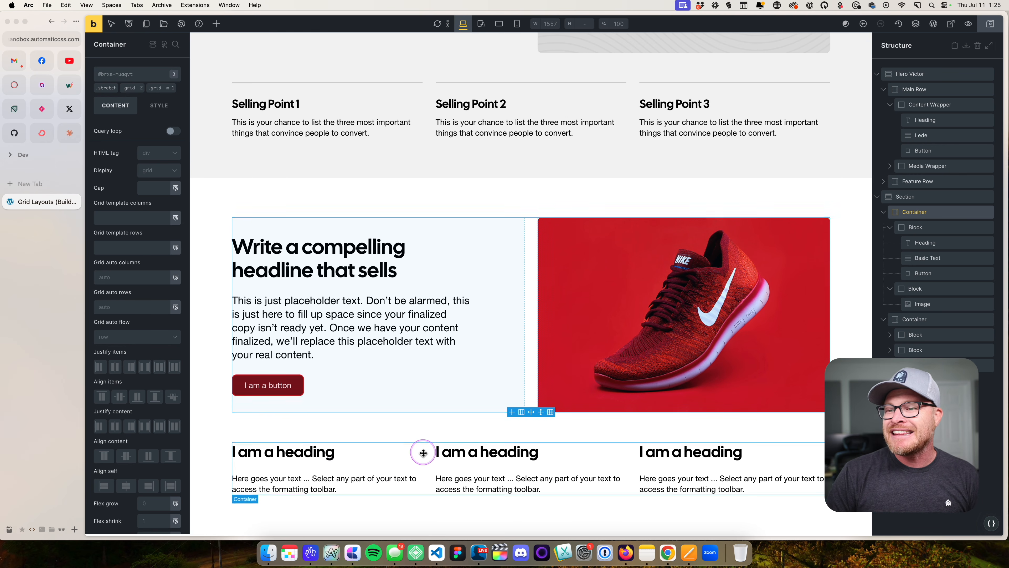
Select the container holding the three heading blocks and remove its grid--3 class.
click(426, 449)
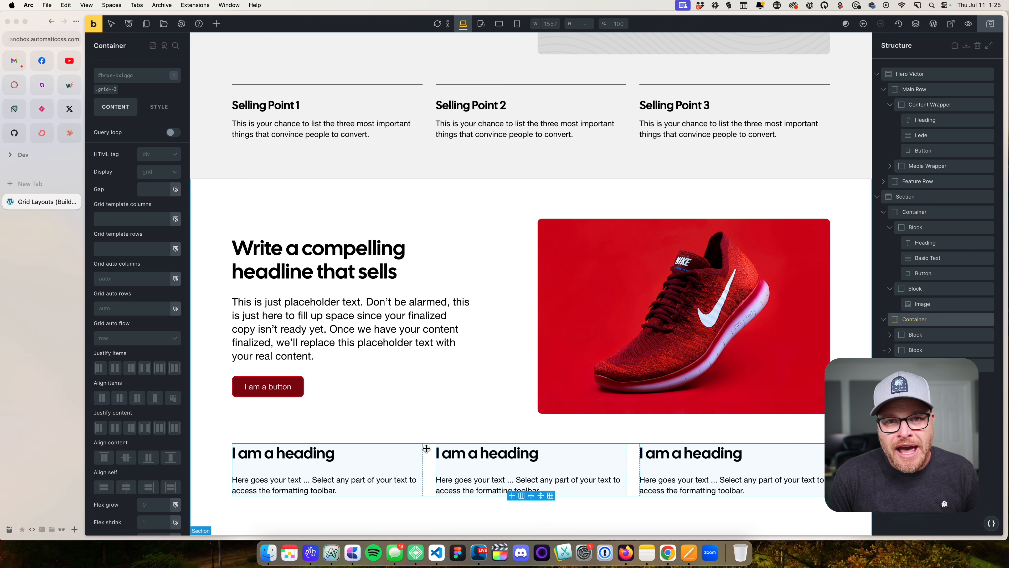
click(425, 453)
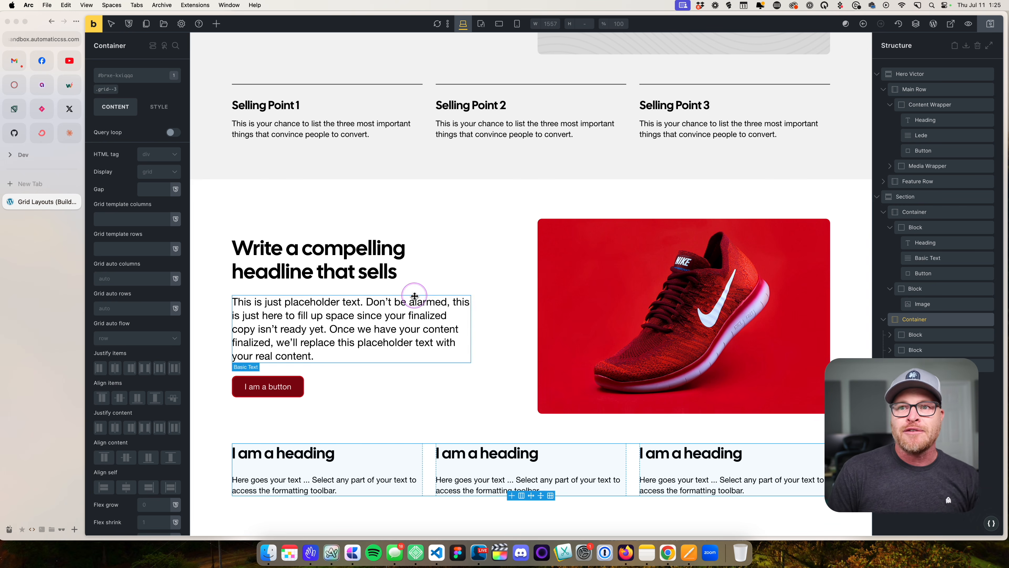
click(117, 89)
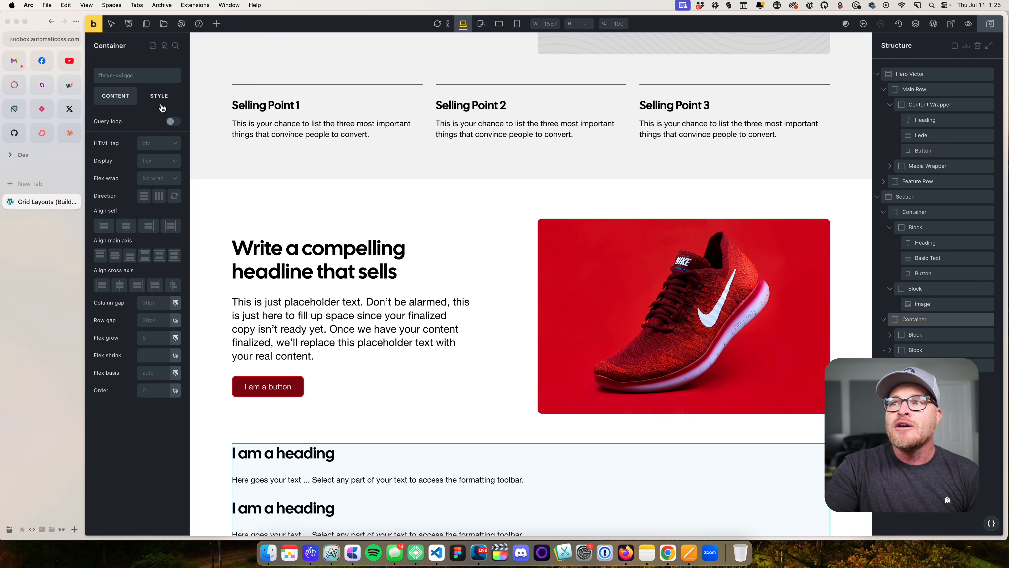
Apply the grid--3, grid--l-2 and grid--m-1 utility classes to the three-heading container.
right_click(116, 75)
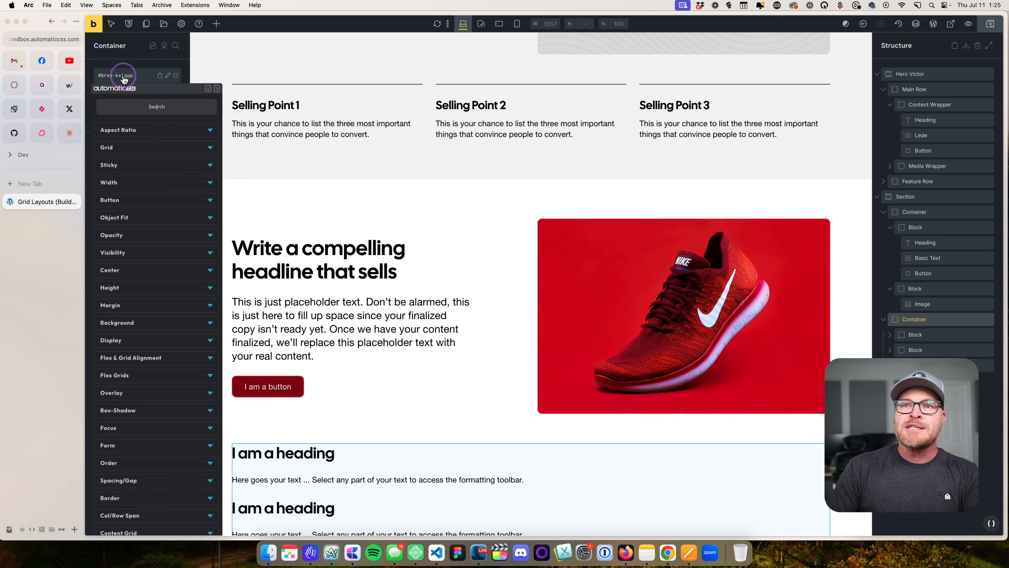
text(grid)
click(154, 91)
click(194, 155)
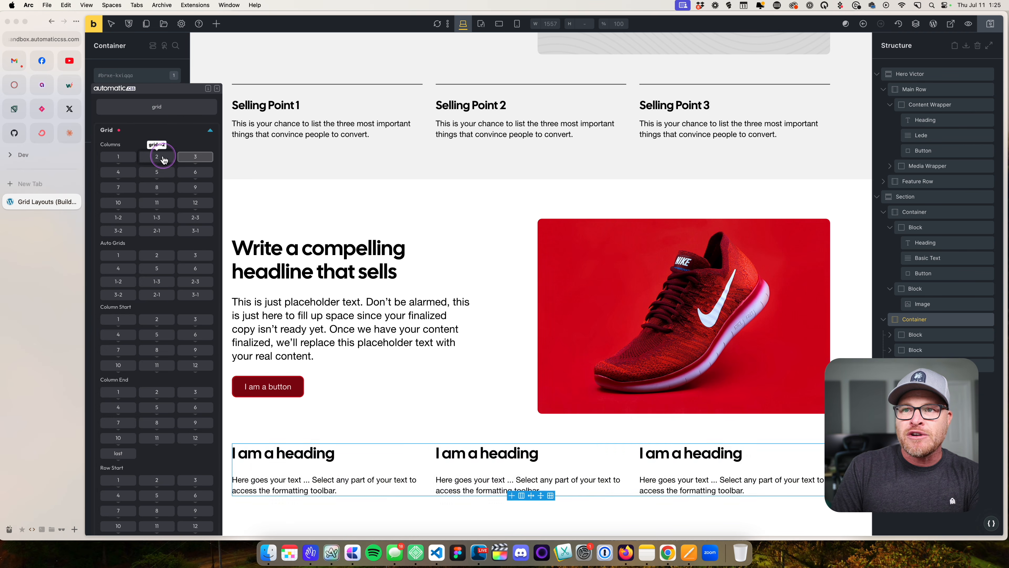
click(158, 193)
mouse_move(116, 161)
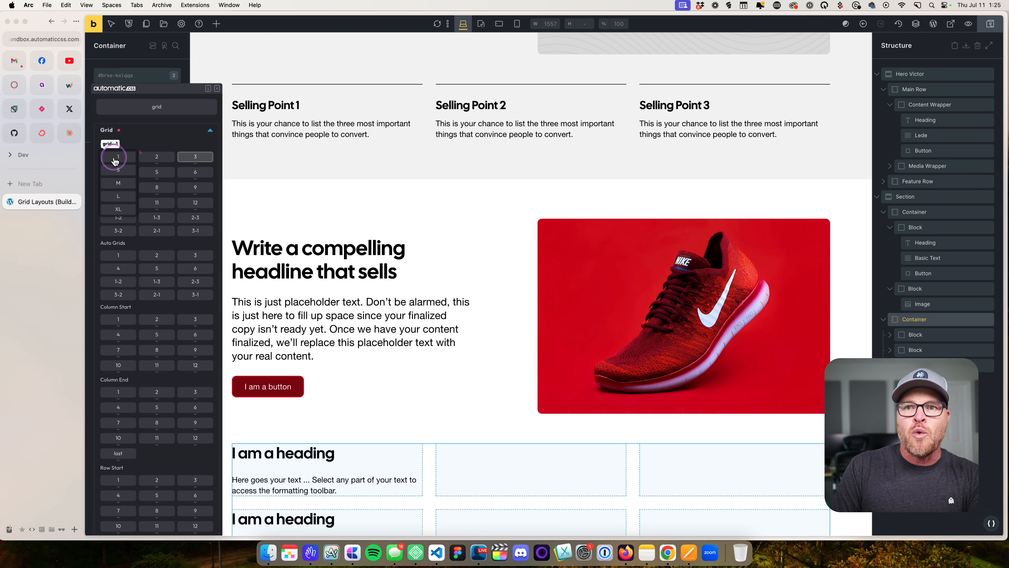
click(118, 184)
click(216, 89)
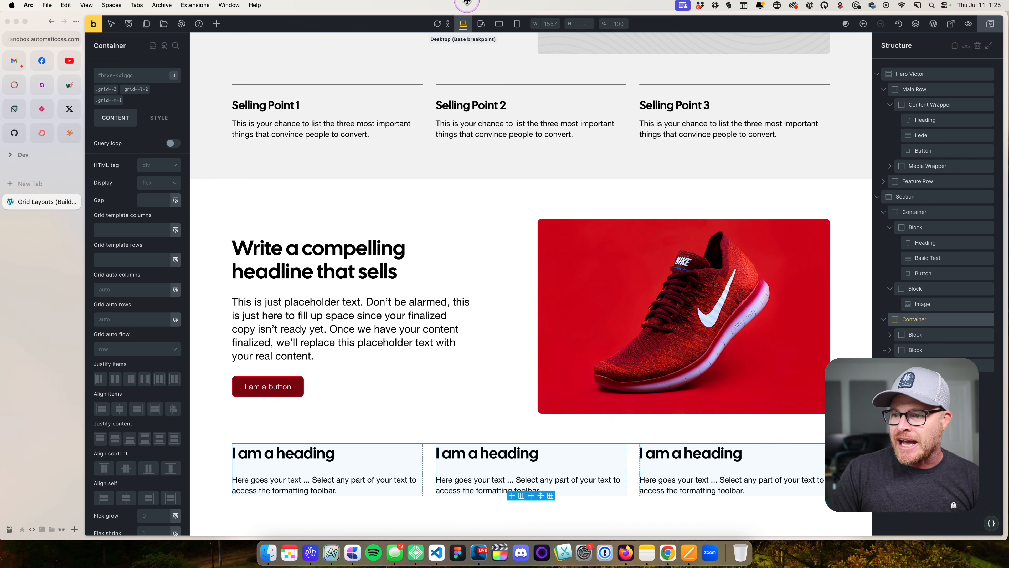
Check how the three-heading container stacks at the 990 and 768 px breakpoints.
click(479, 26)
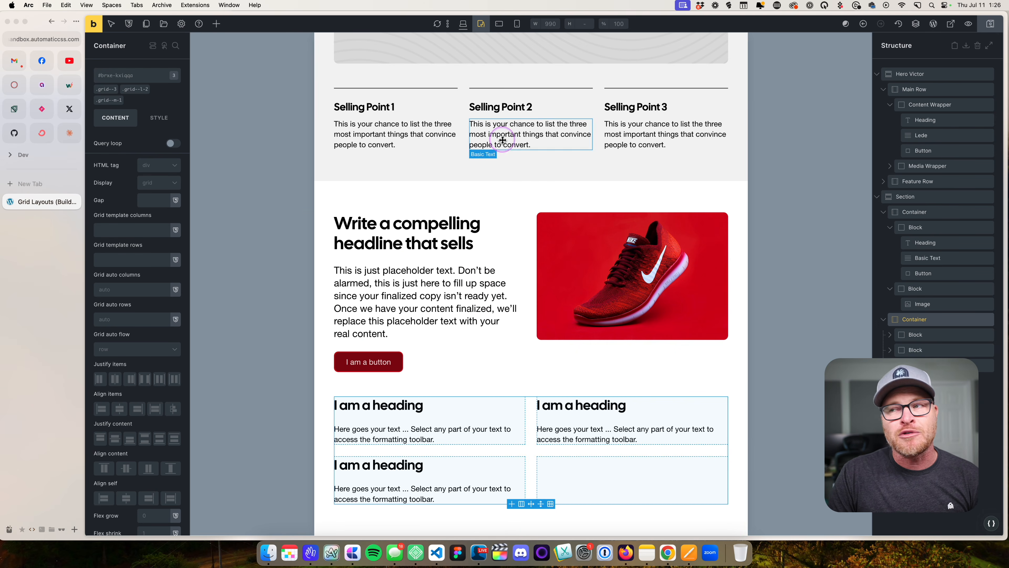
click(500, 24)
scroll(533, 371, down, 5)
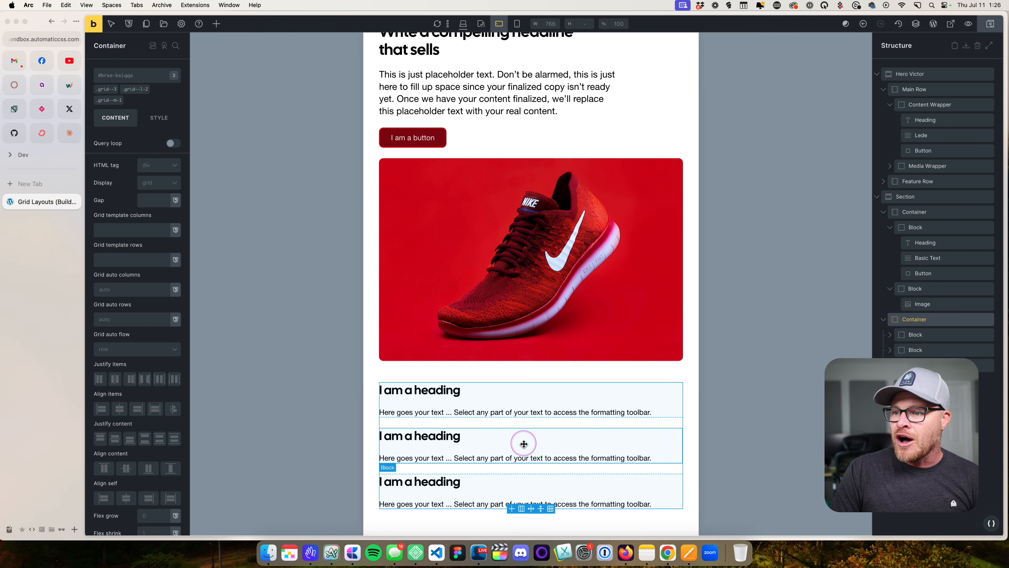
Return to the desktop view and remove the grid--l-2 and grid--m-1 classes from the three-heading container.
click(463, 24)
click(149, 85)
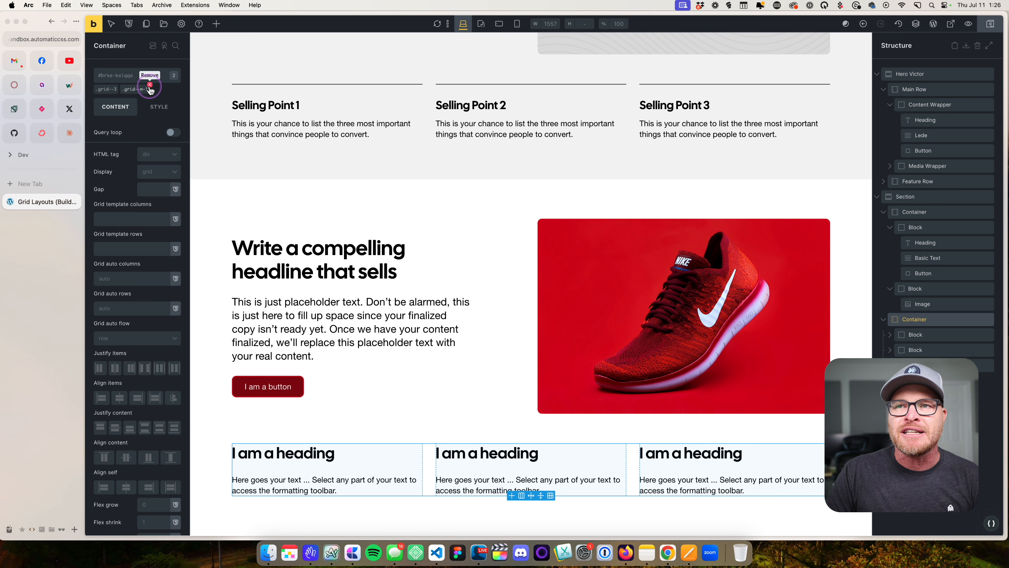
click(149, 85)
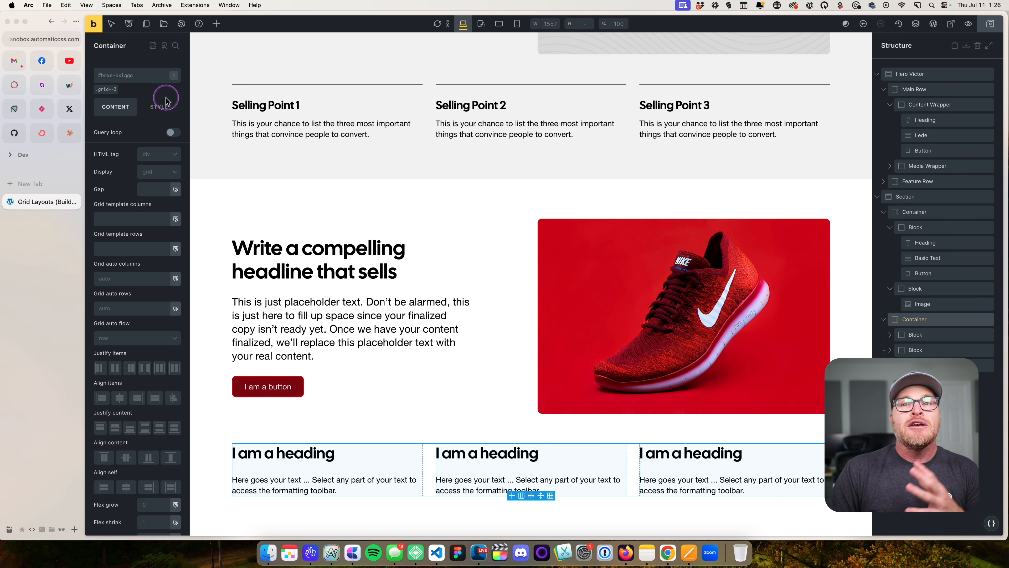
Preview the three-heading container with only grid--3 at the 990 and 768 px breakpoints.
click(480, 25)
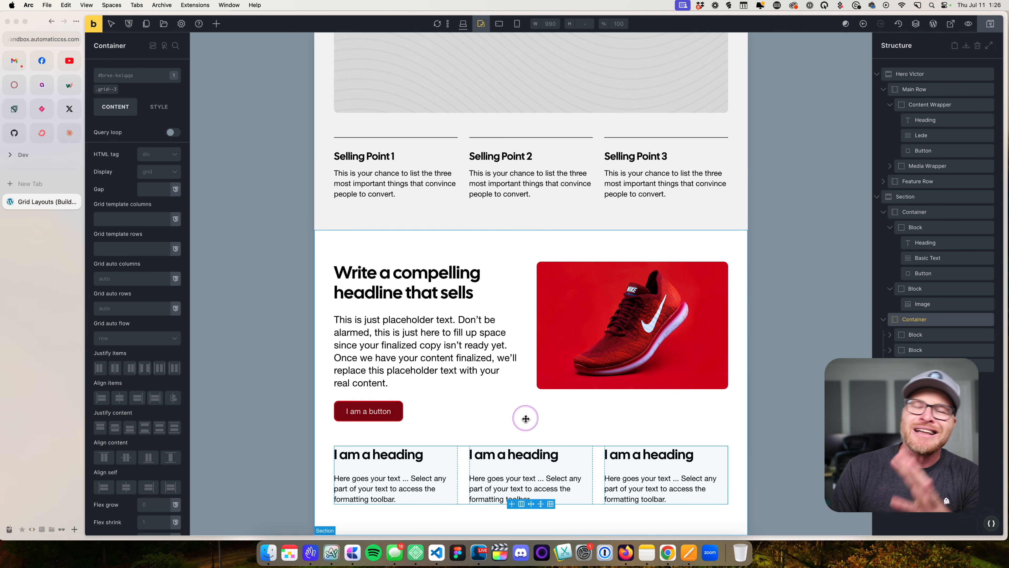
click(499, 23)
scroll(505, 359, down, 4)
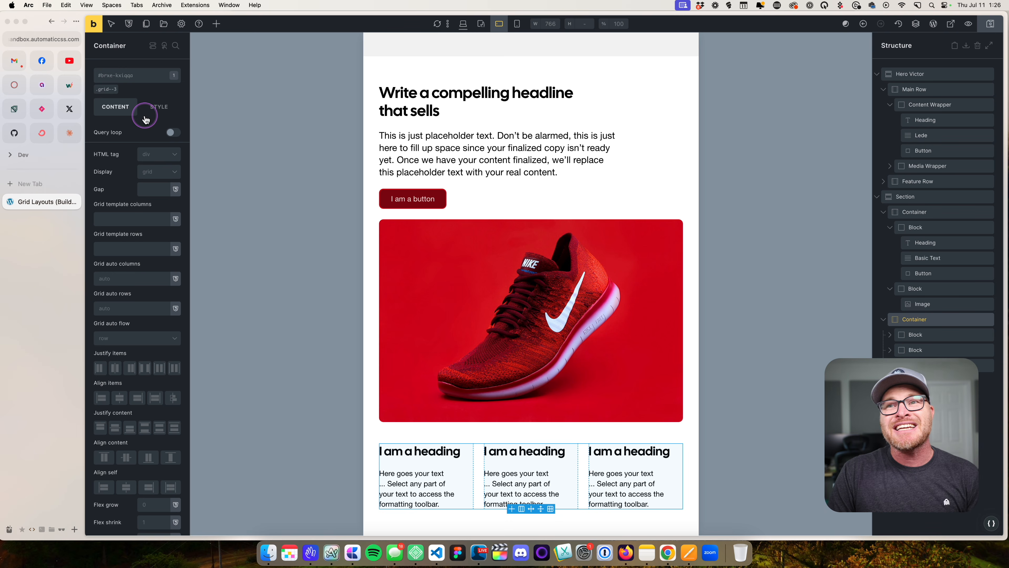
Try the grid--m-1 utility class on the three-heading container at the 768 px breakpoint and remove it again.
right_click(133, 78)
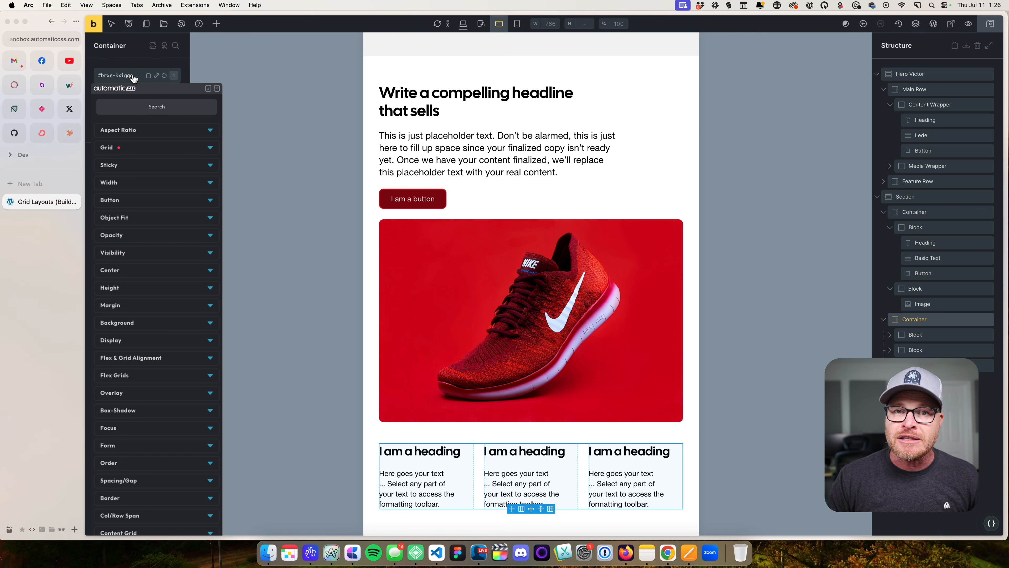
text(grid)
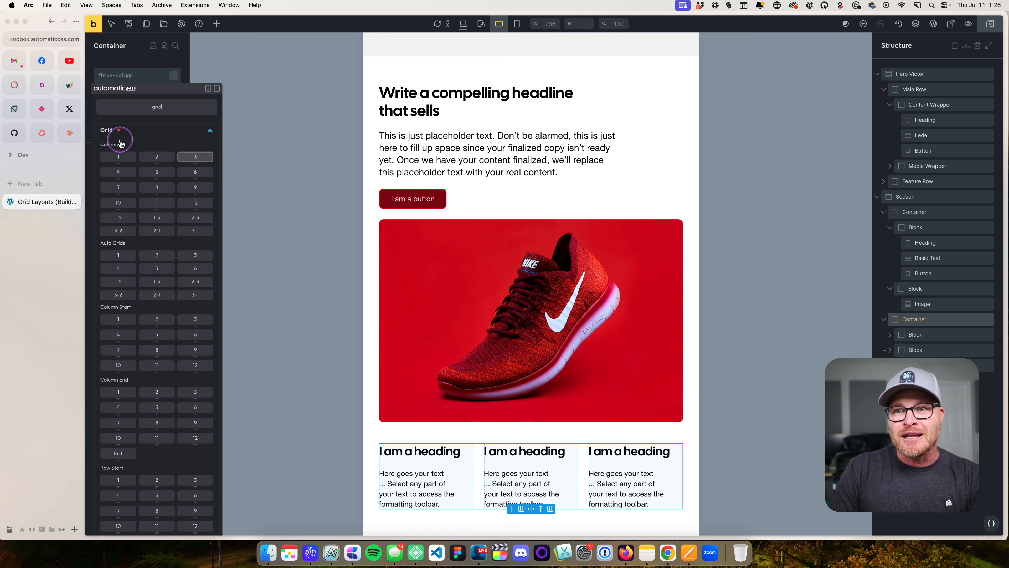
click(118, 157)
mouse_move(120, 159)
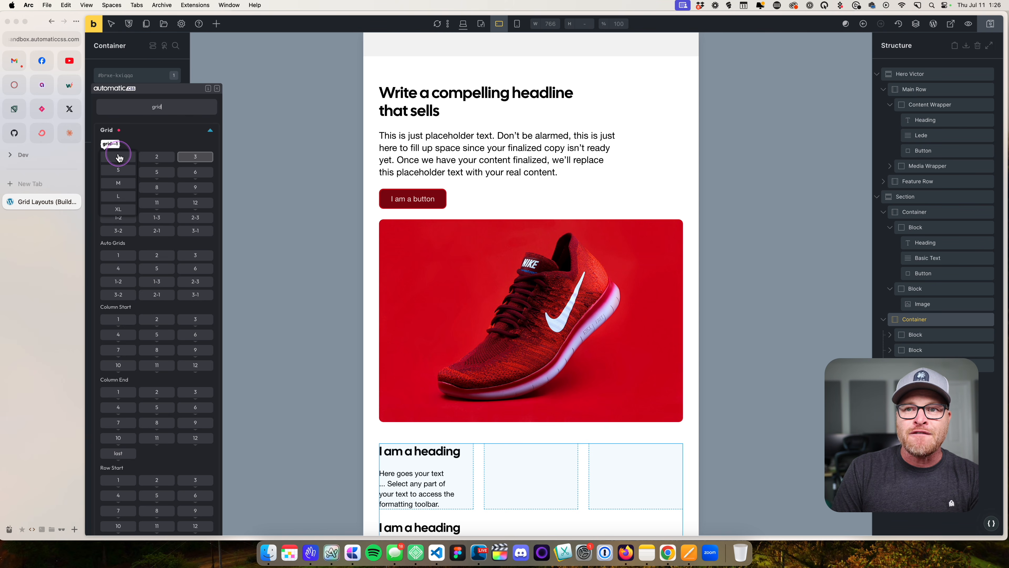
click(118, 184)
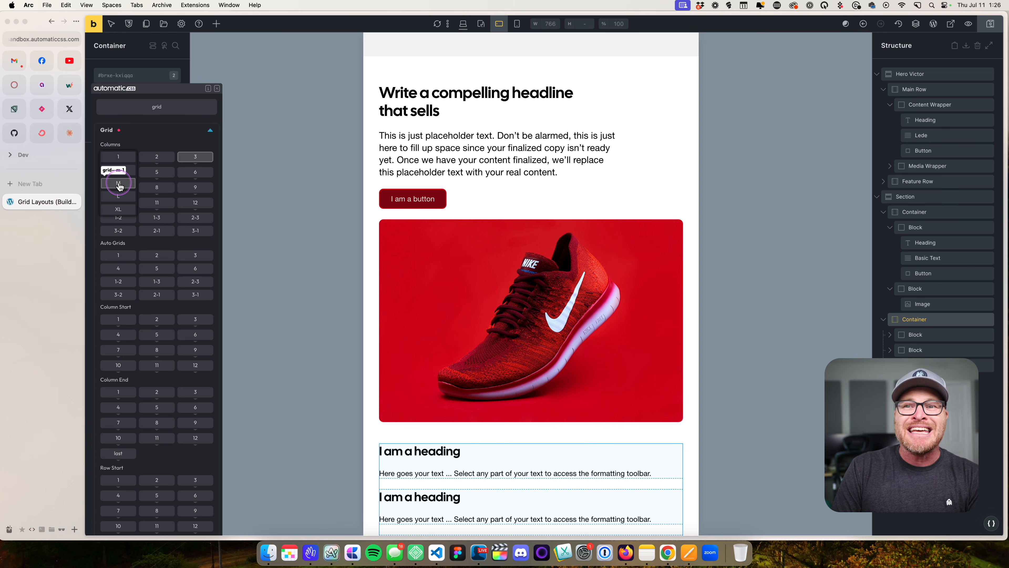
click(216, 89)
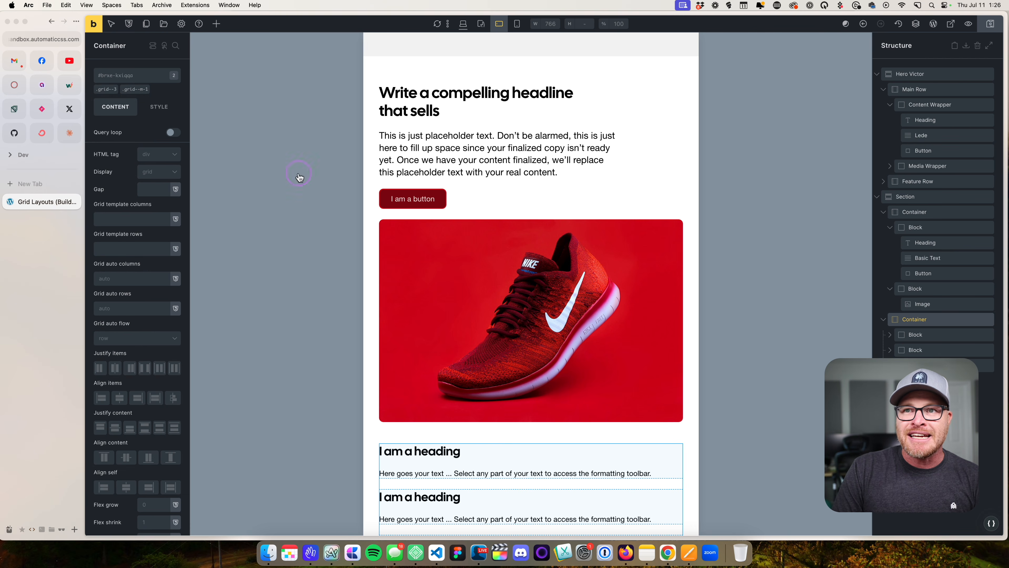
scroll(603, 318, down, 3)
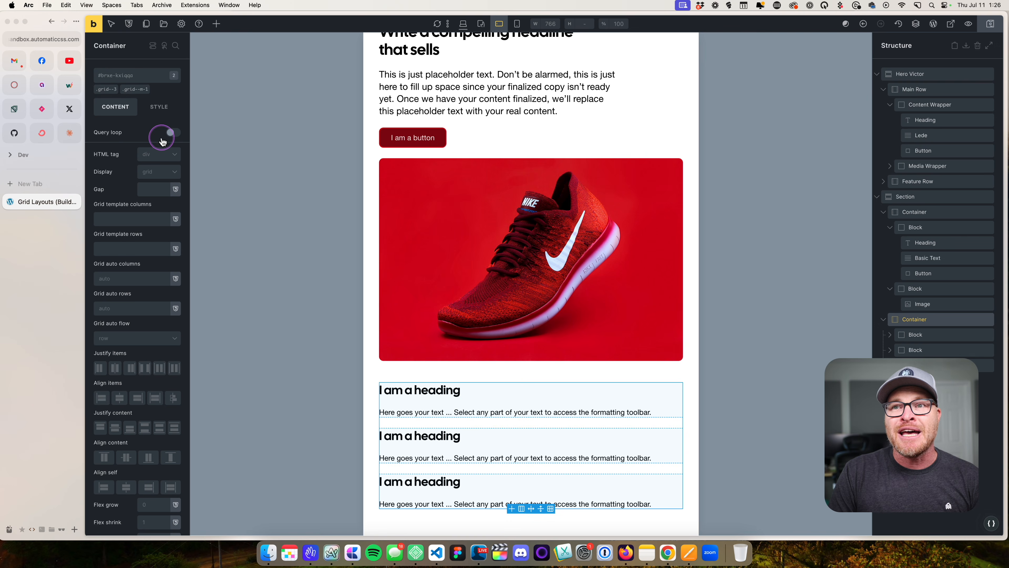
click(149, 86)
Try the grid--1 utility class alongside grid--3 on the three-heading container and remove it again.
click(127, 82)
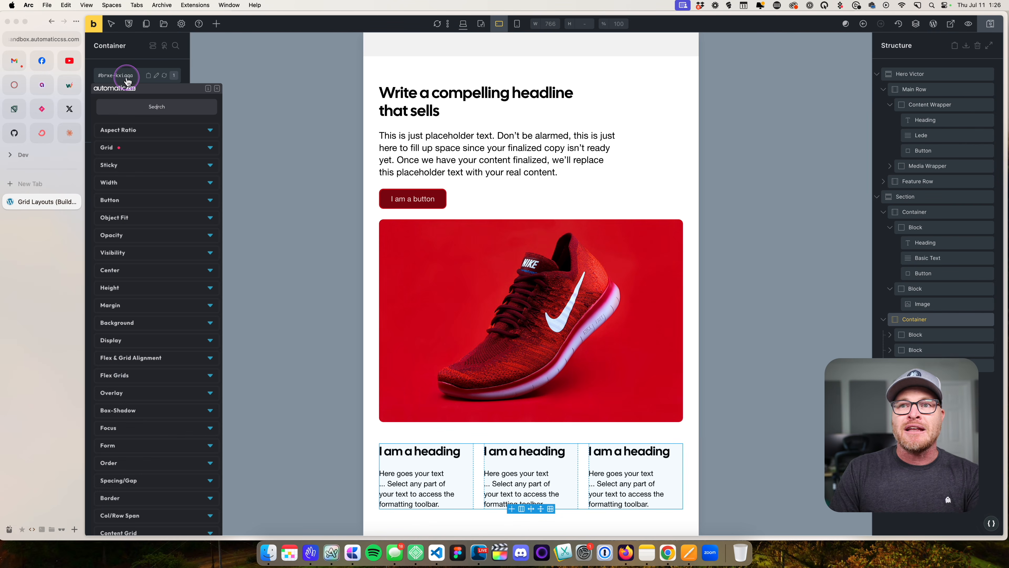
text(grid)
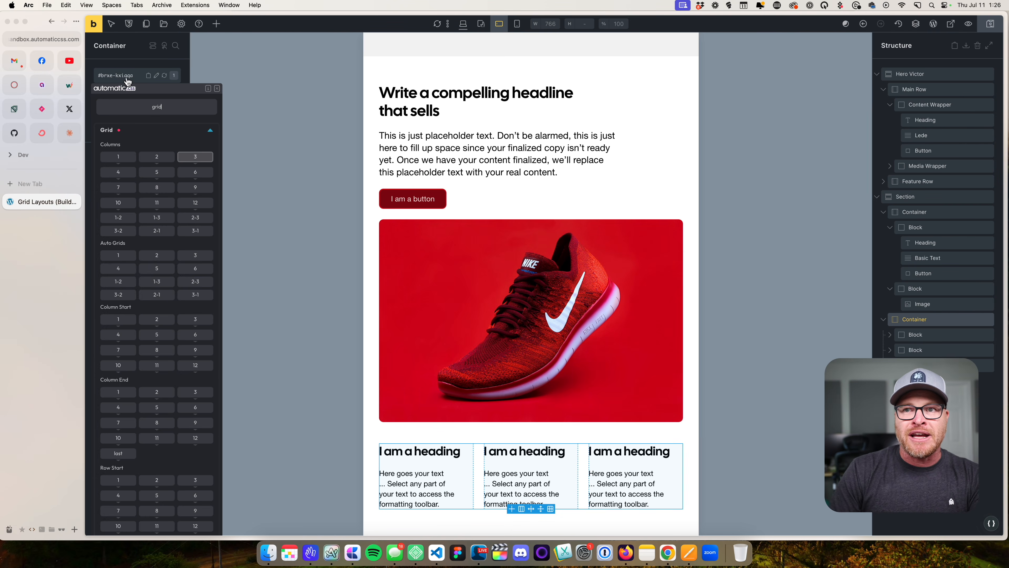
click(119, 156)
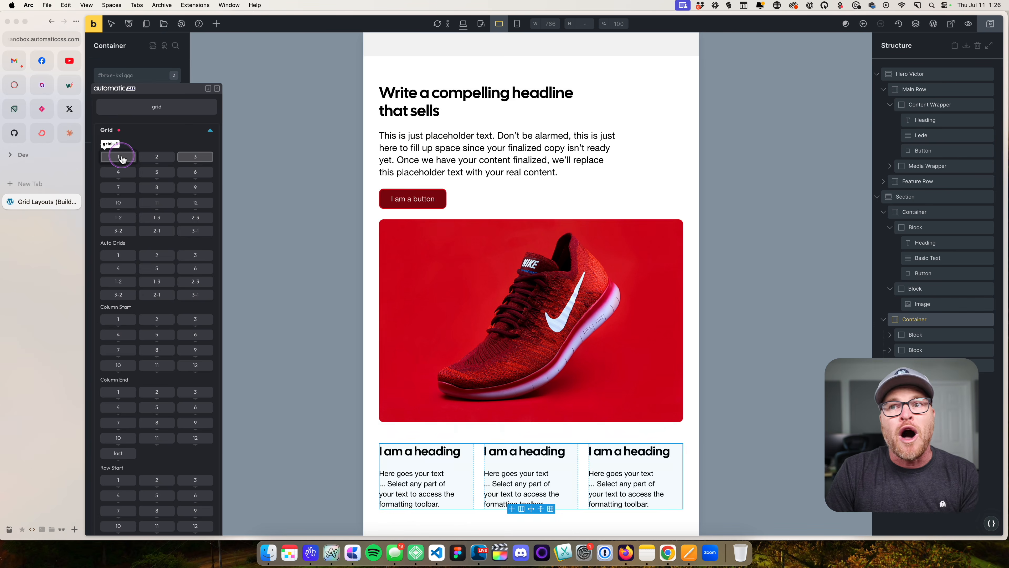
click(217, 89)
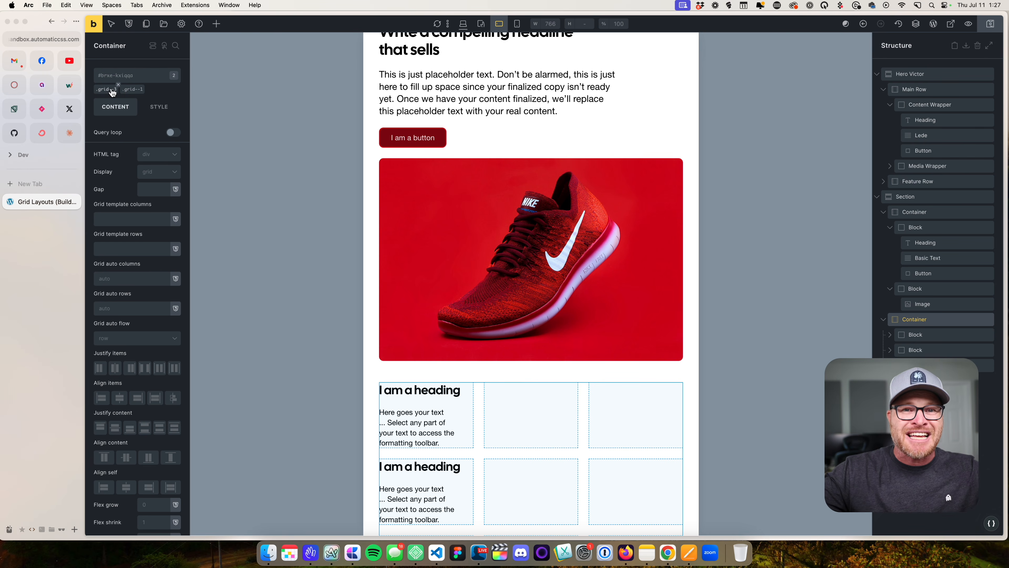
click(132, 91)
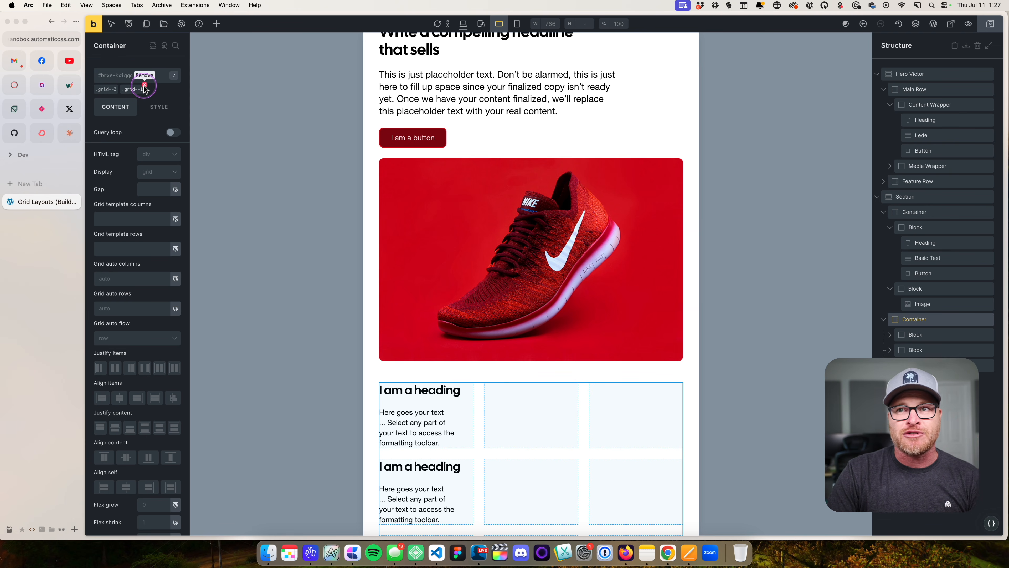
click(144, 85)
Add the grid--m-1 utility class to the three-heading container and return to the desktop view.
click(118, 78)
text(grid)
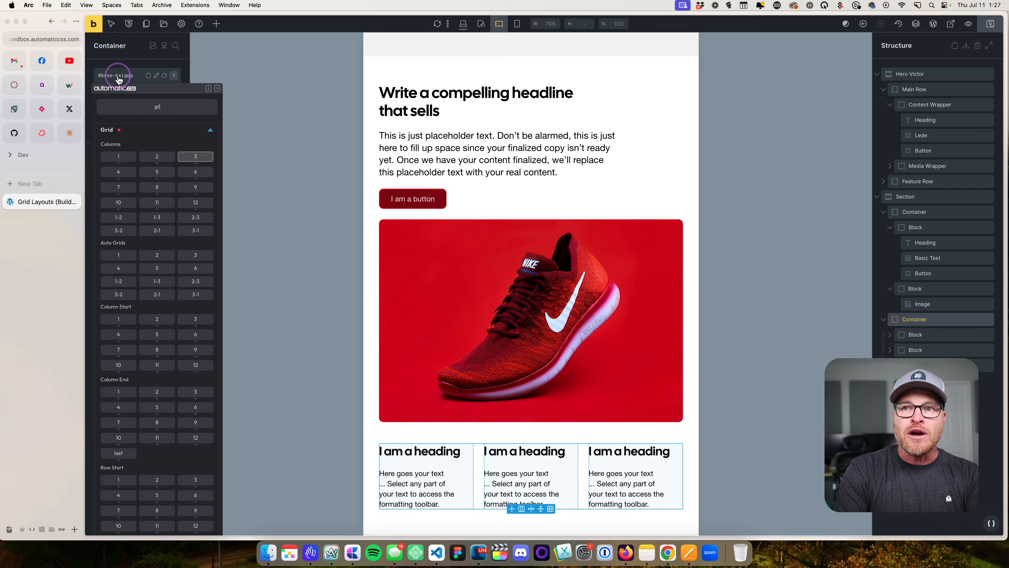
mouse_move(127, 159)
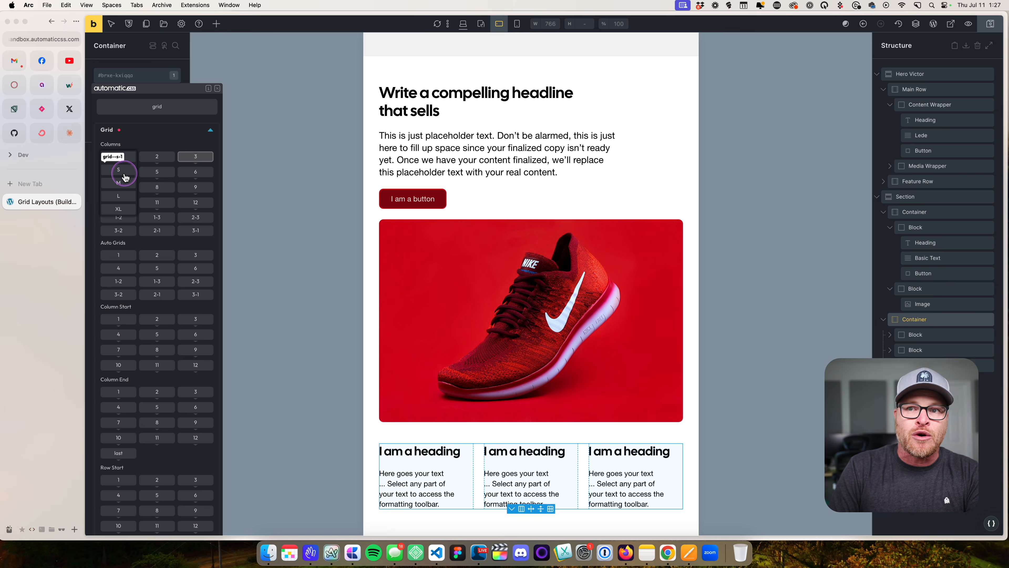
click(122, 185)
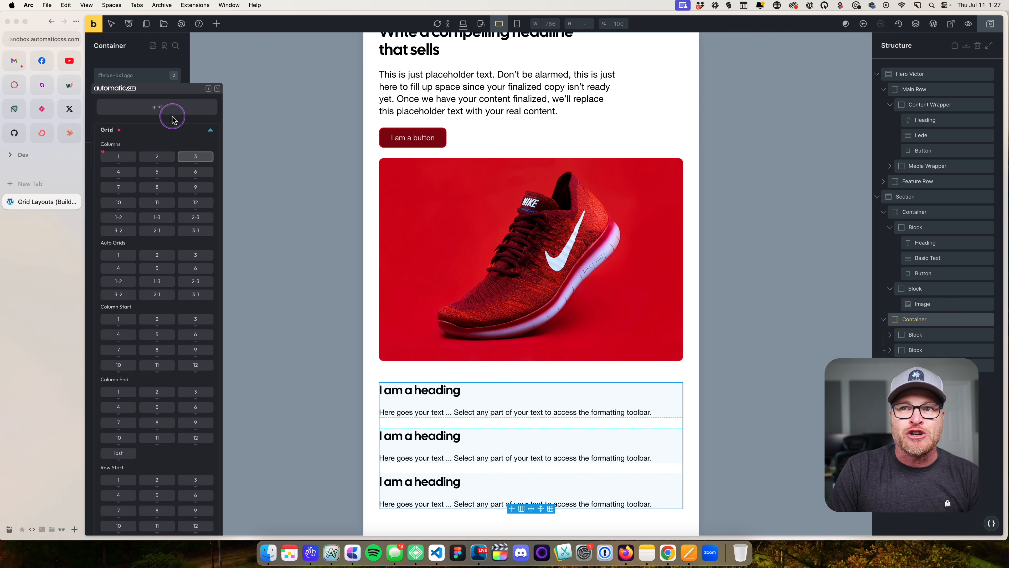
click(217, 88)
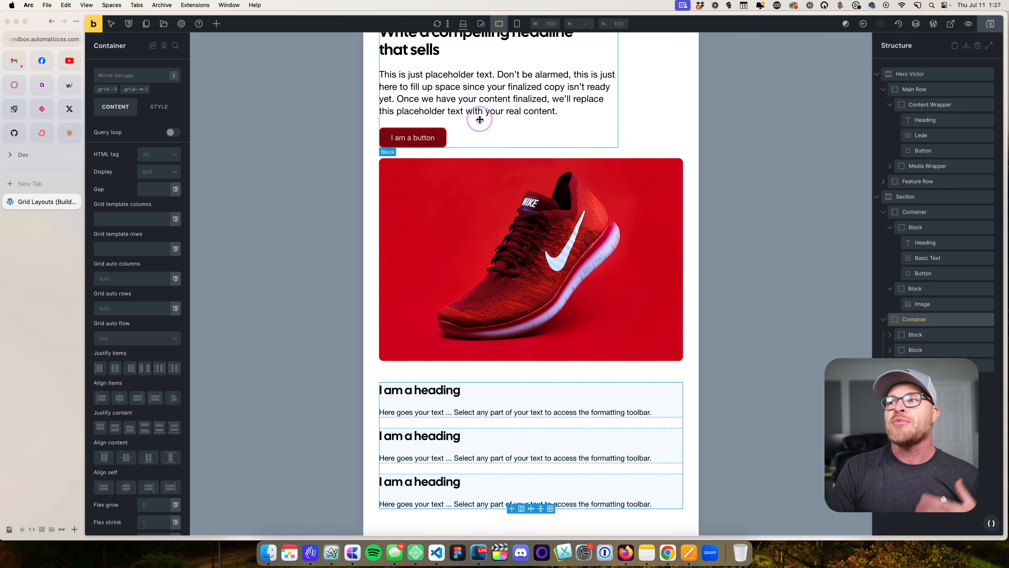
click(463, 24)
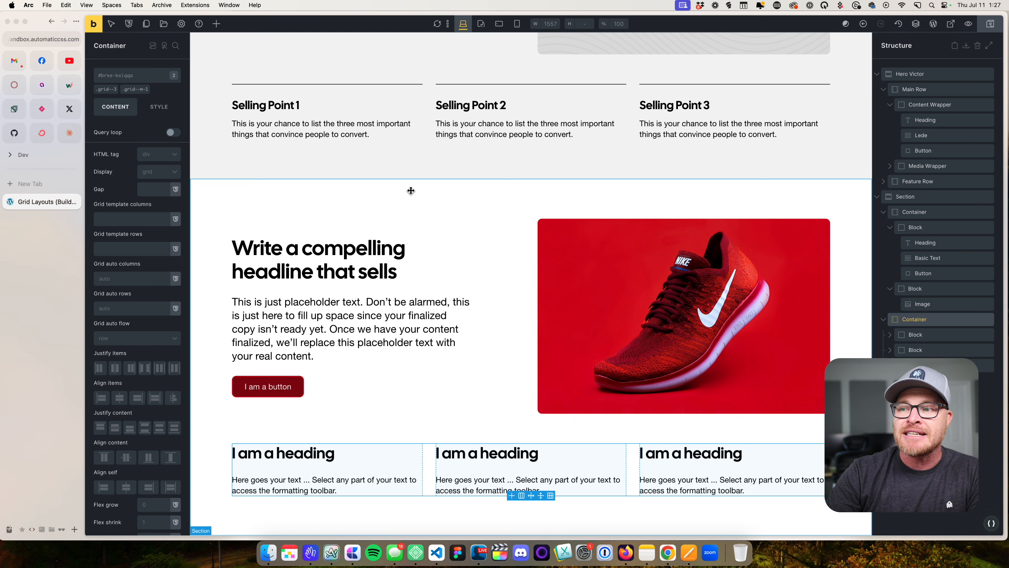
Insert a new Section element below the section with the shoe image and the three headings.
click(462, 205)
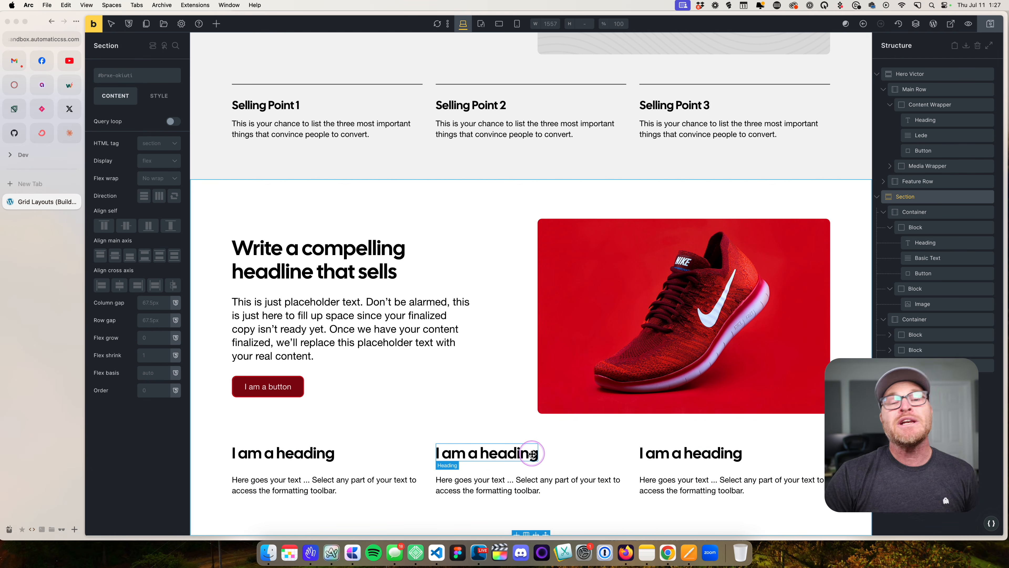
click(216, 23)
text(sec)
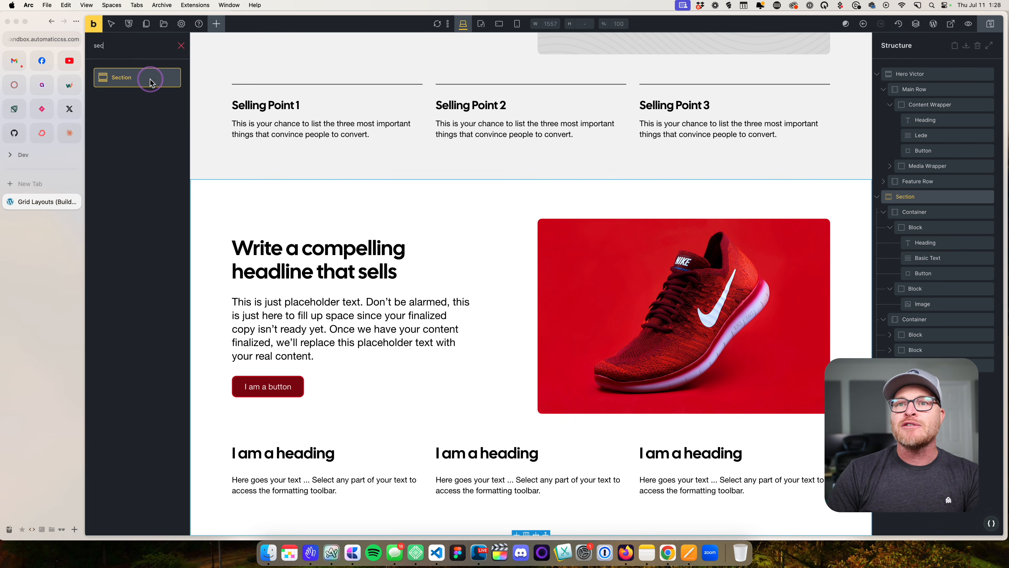
click(113, 84)
Duplicate the empty container inside the new section.
click(419, 471)
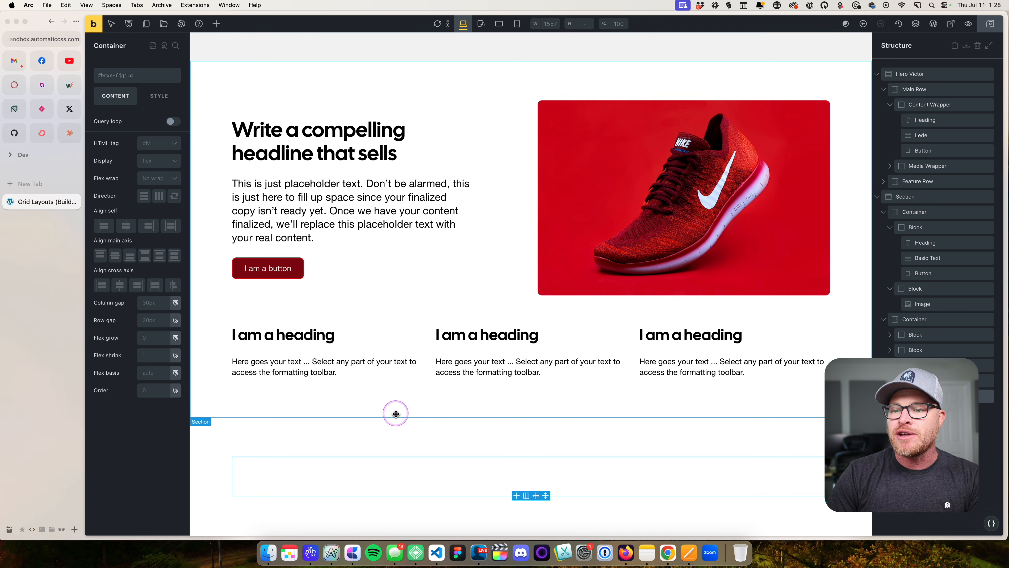
scroll(395, 413, down, 3)
key(super+shift+d)
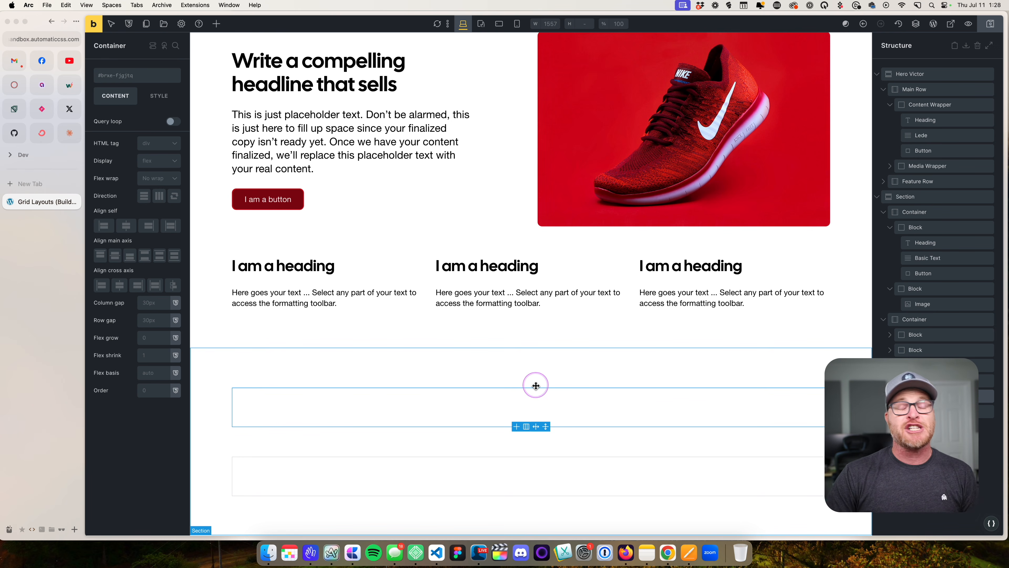
Create the class main-hero on the new section.
click(433, 370)
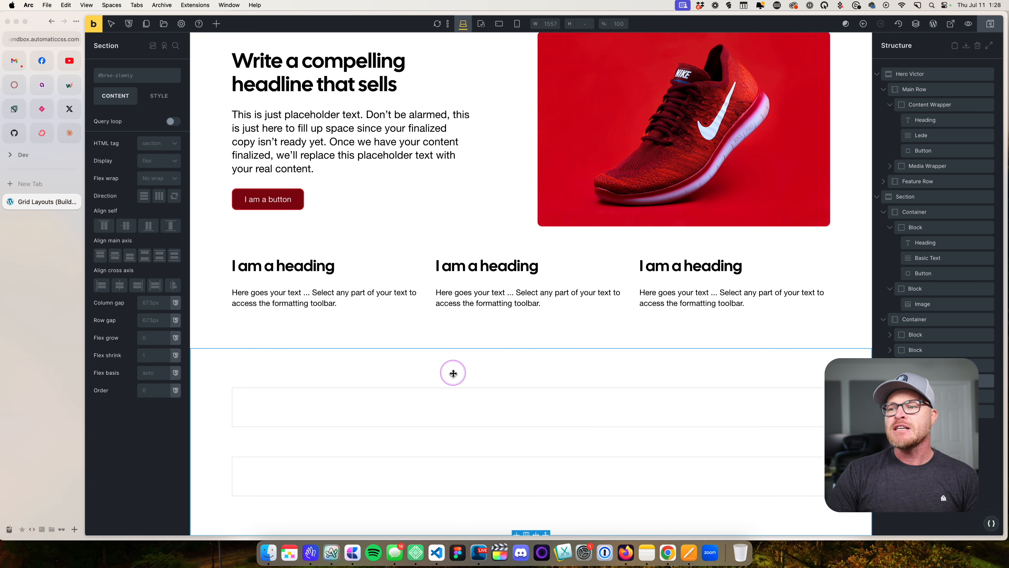
click(123, 82)
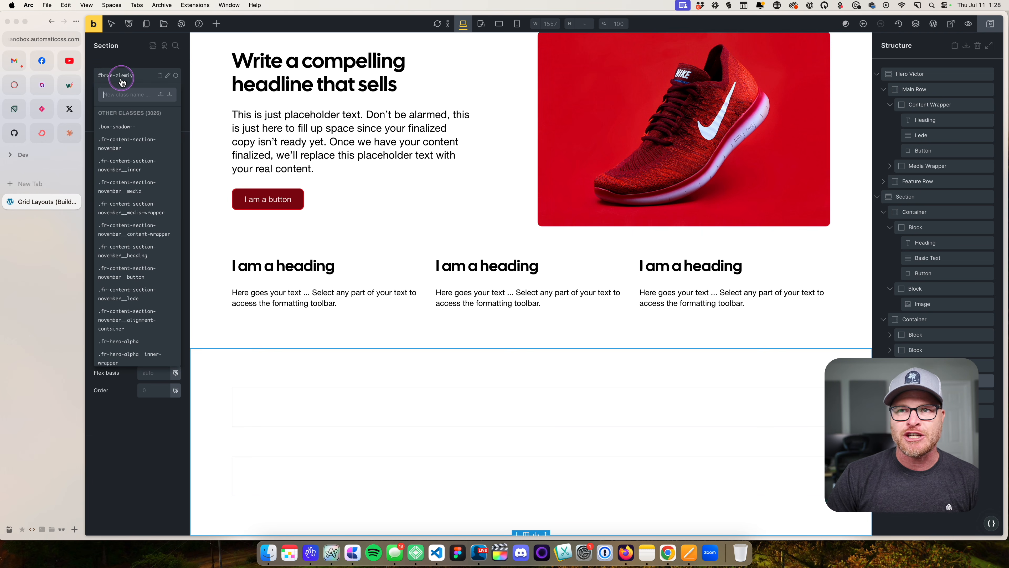
text(main-hero)
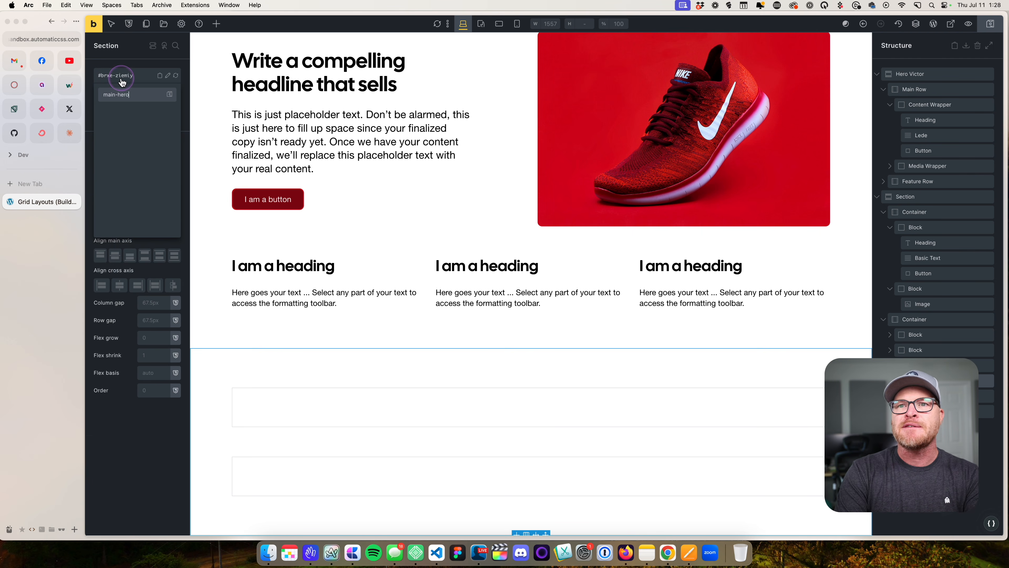
key(Return)
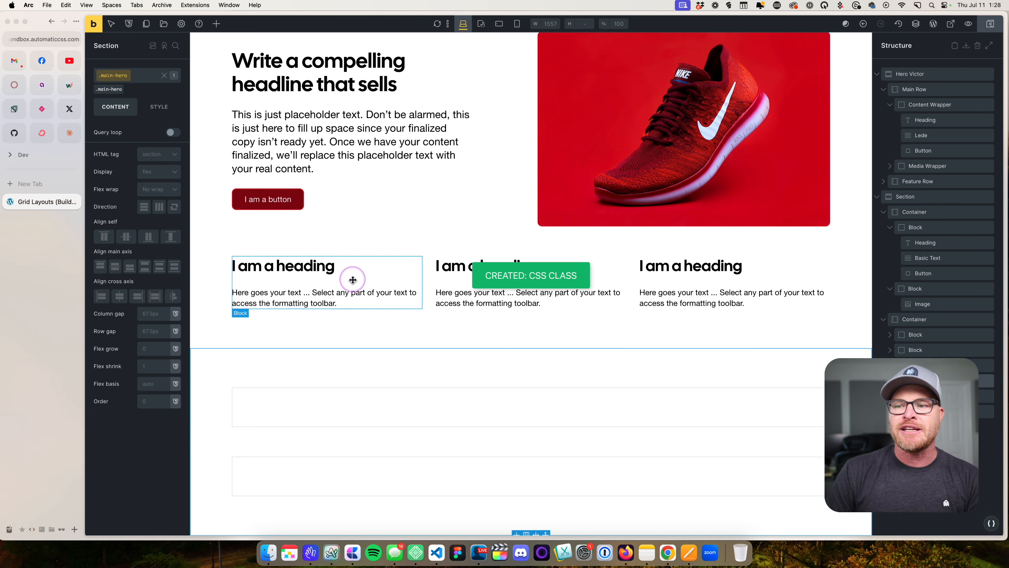
Insert two Block elements into the first container of the new section.
click(365, 398)
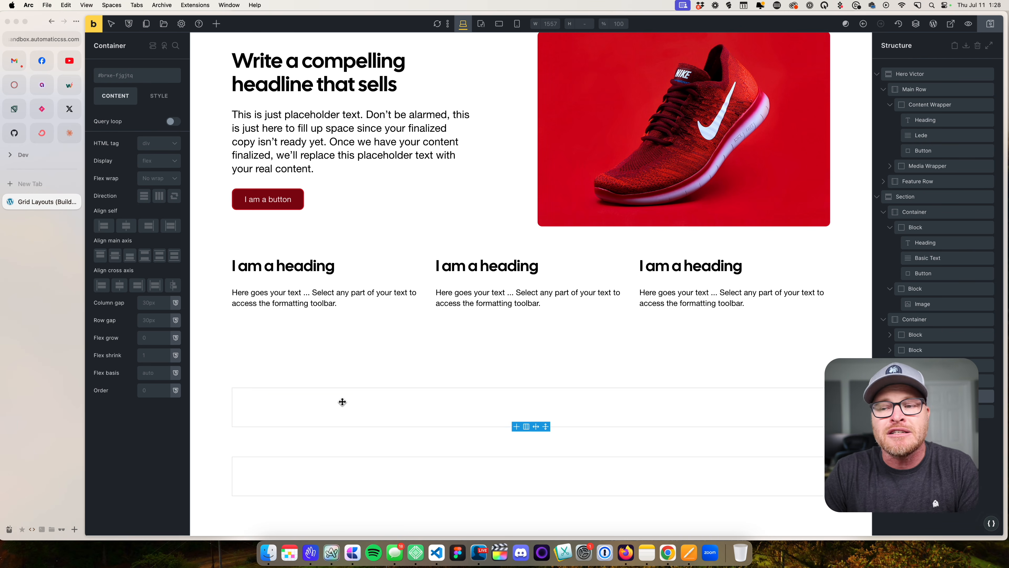
click(215, 24)
text(block)
key(Return)
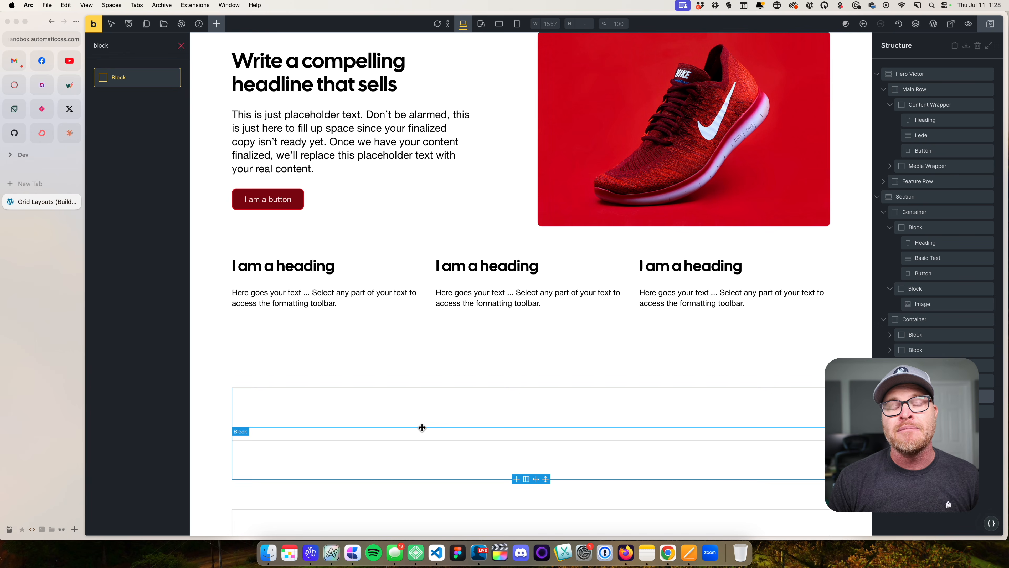
Insert a Heading, a Basic Text and a Button element into the first block of the new section.
click(422, 416)
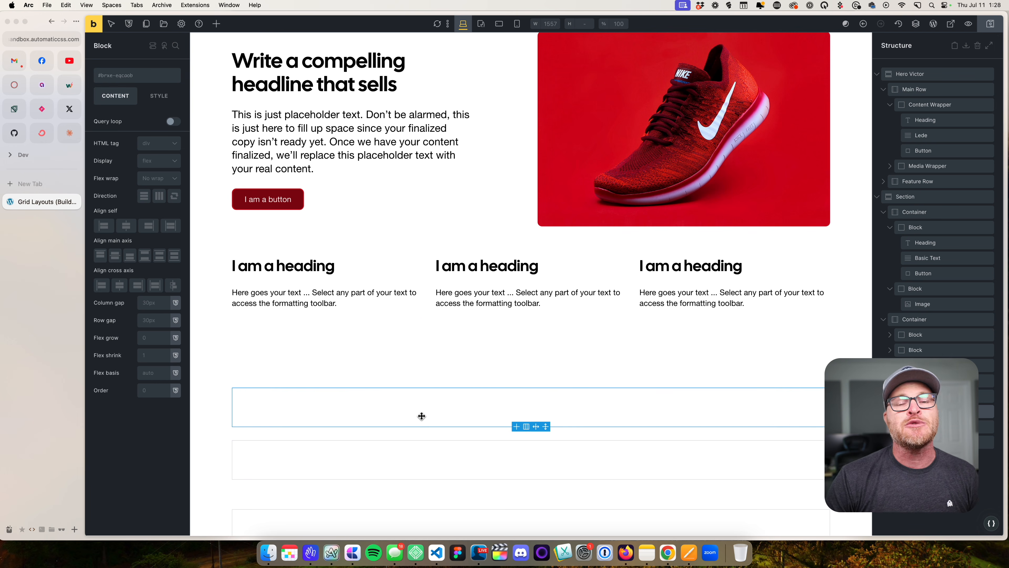
click(216, 27)
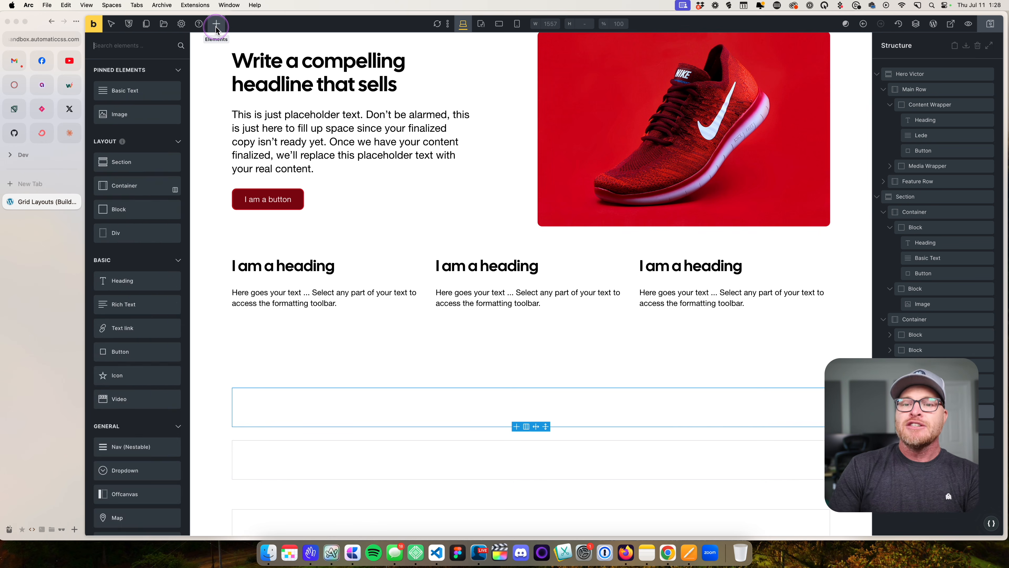
text(head)
key(Return)
key(super+a)
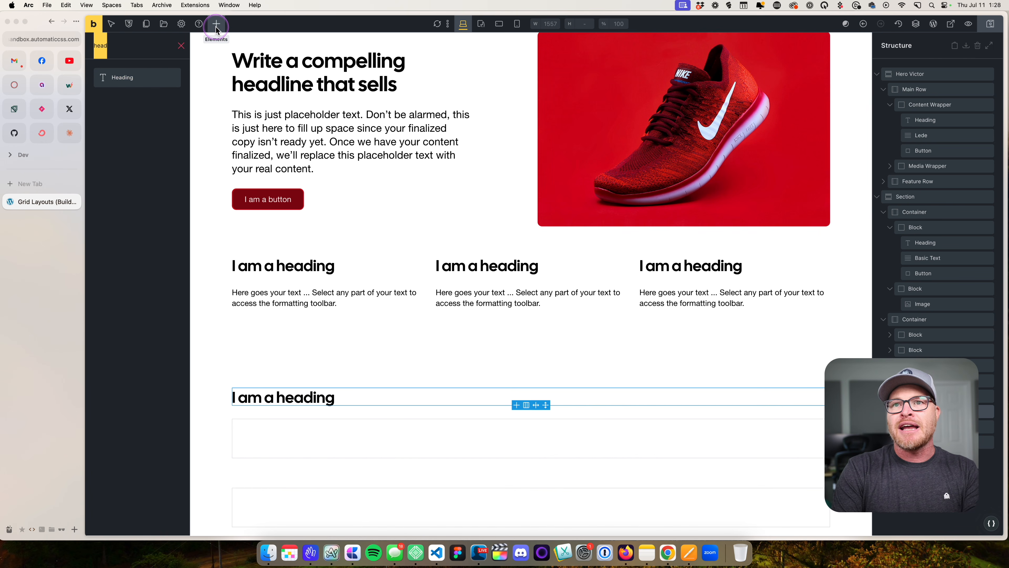
text(text)
key(Return)
key(super+a)
text(button)
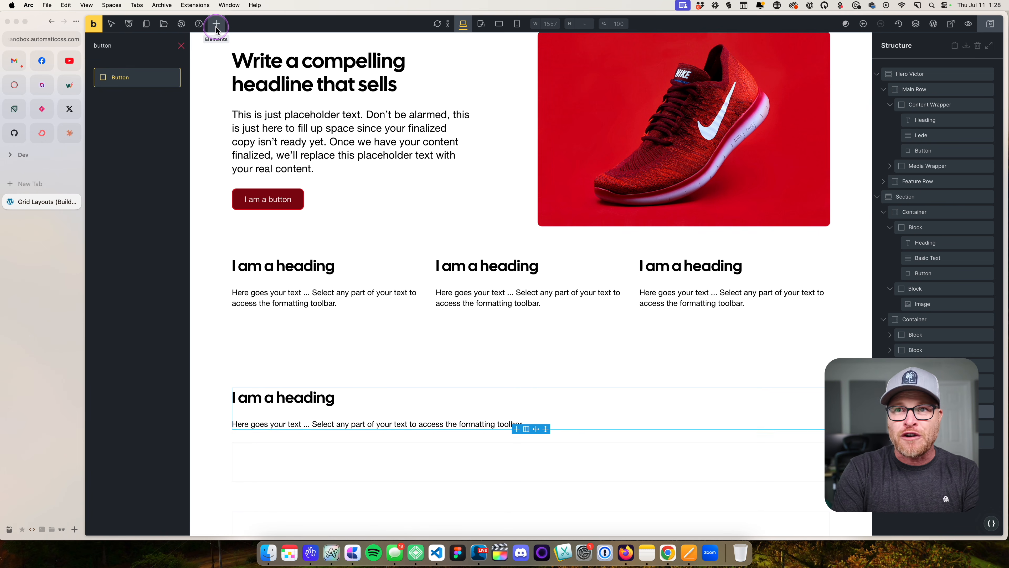
key(Return)
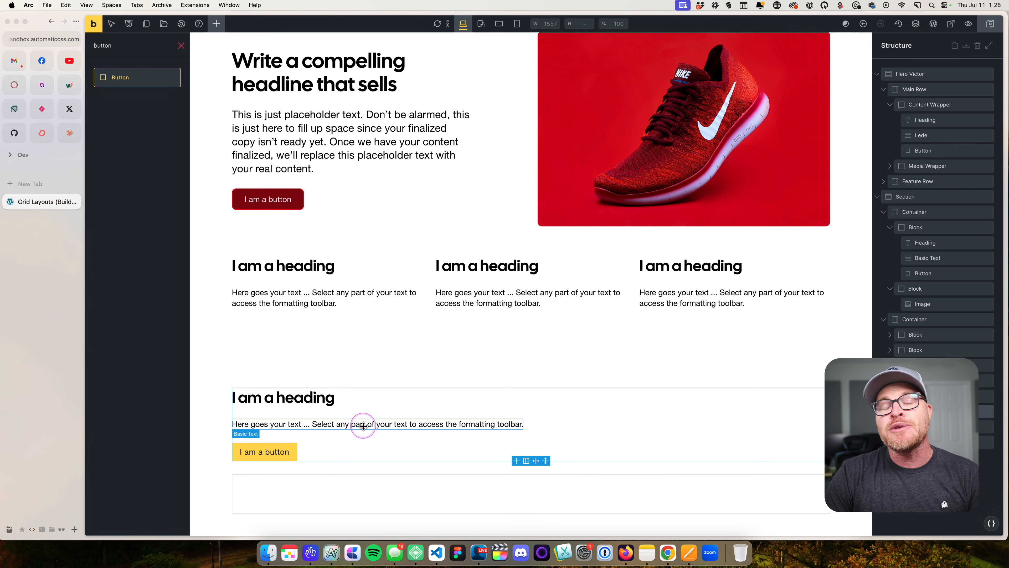
Insert an Image element into the second block of the new section.
click(344, 502)
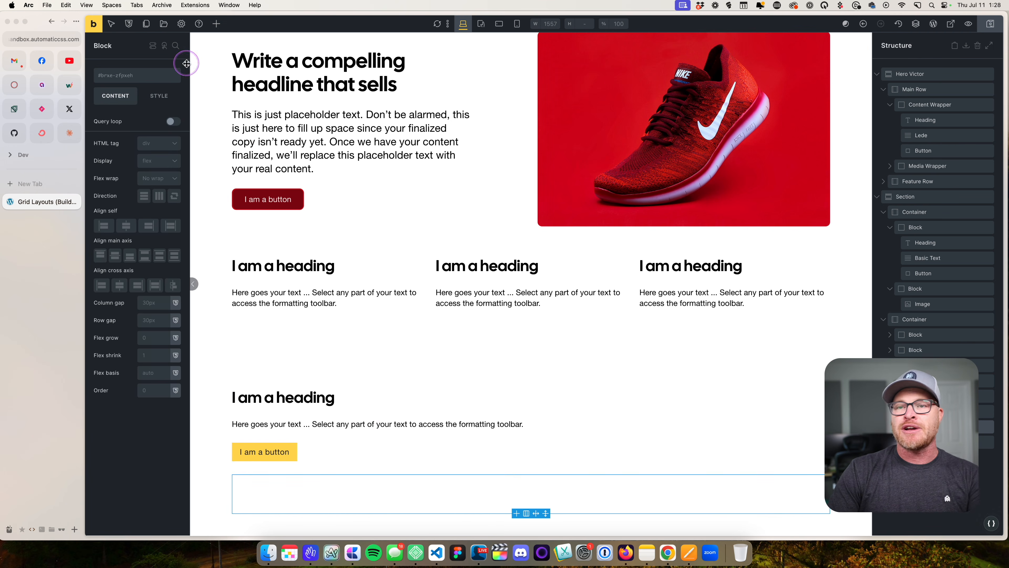
click(212, 25)
text(image)
key(Return)
scroll(548, 452, down, 2)
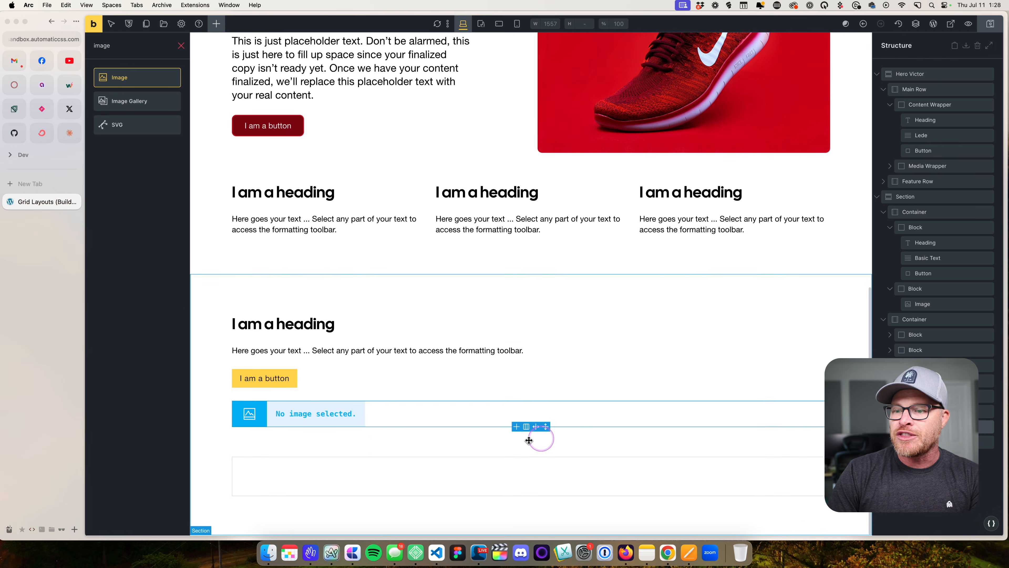
Set the new Image element's picture to the red shoe photo product0000.jpg from the media library.
click(319, 417)
click(142, 131)
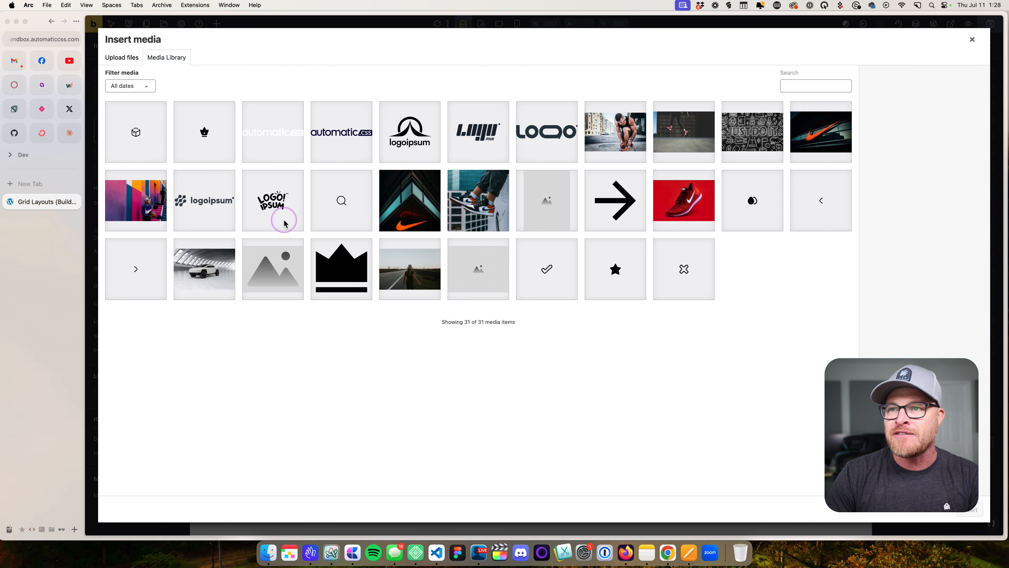
click(694, 198)
click(971, 510)
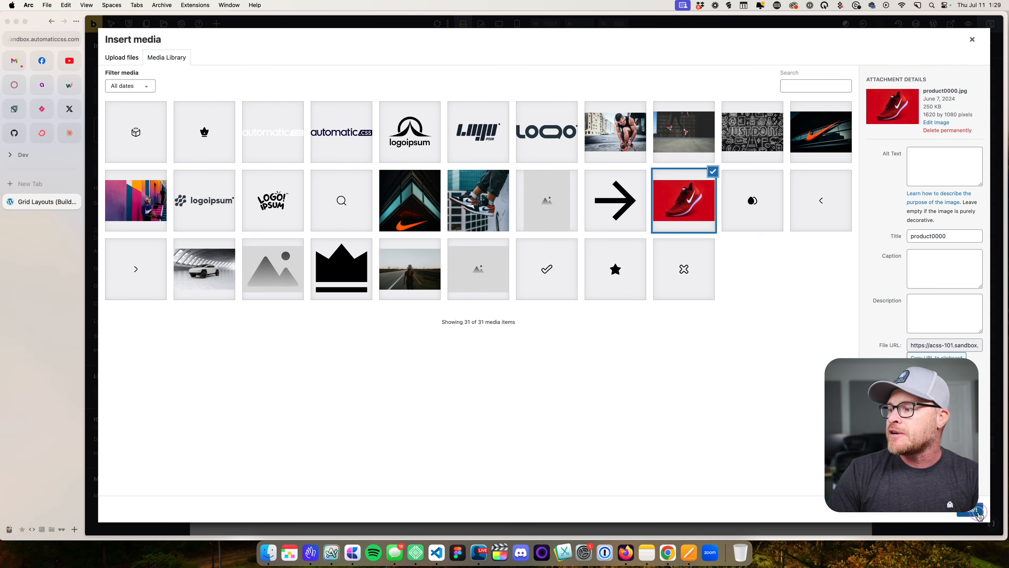
Insert a Block element into the second container of the new section.
scroll(556, 370, down, 7)
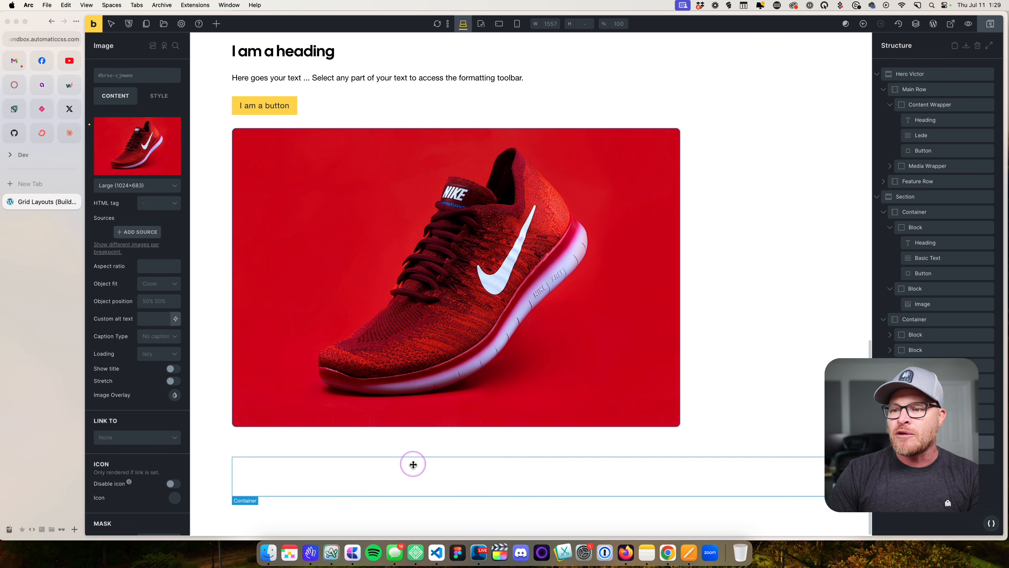
click(413, 467)
click(217, 24)
text(block)
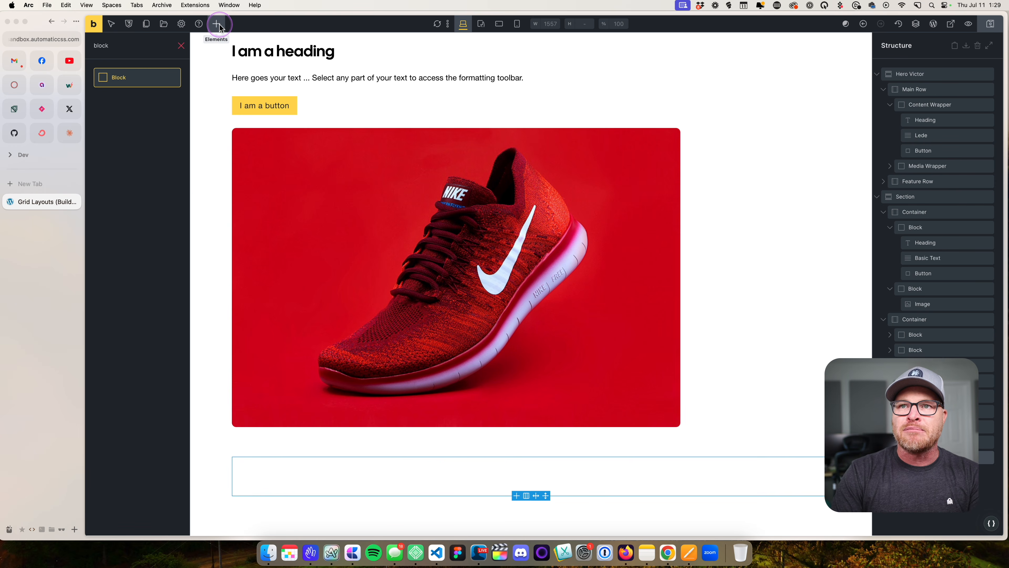
drag(137, 77, 304, 449)
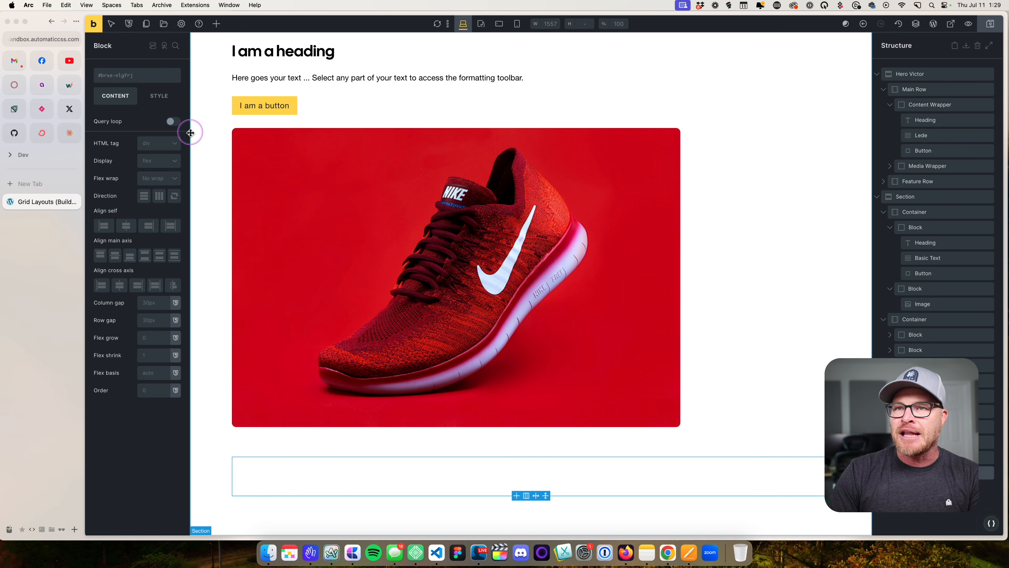
Insert a Heading and a Basic Text element into the block in the new section's second container.
click(215, 24)
text(heading)
key(Return)
click(215, 24)
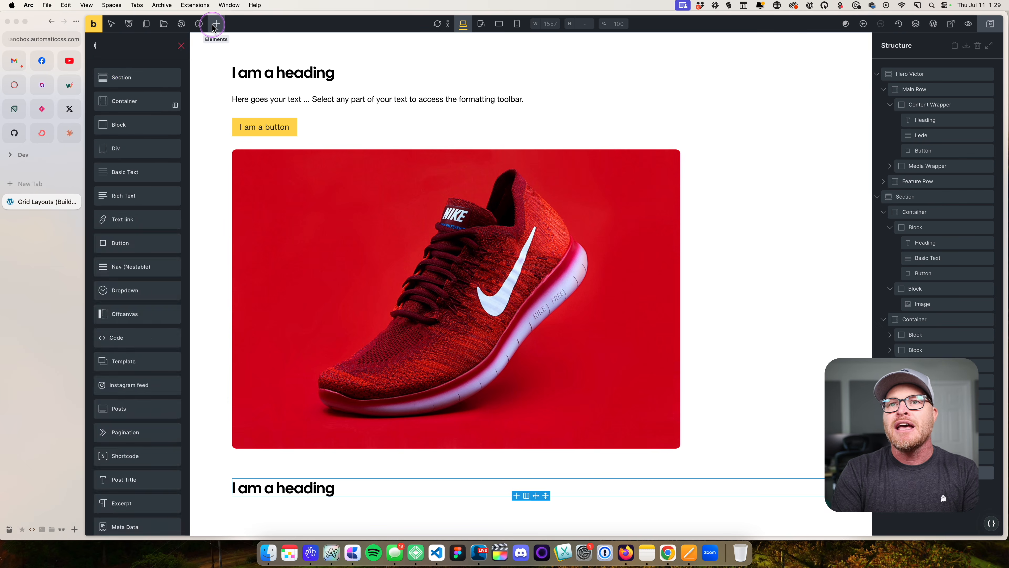
text(text)
key(Return)
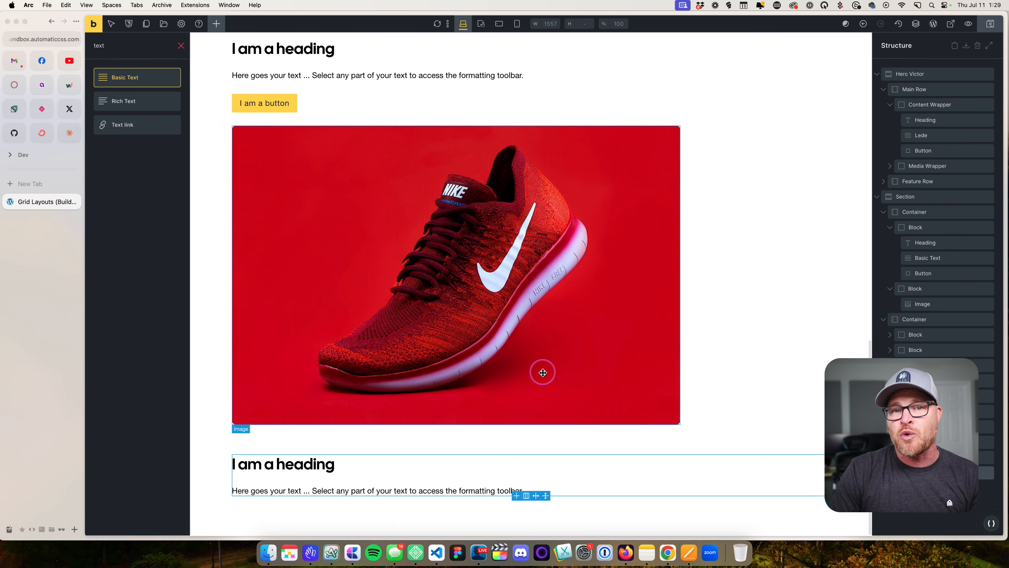
Open the ACSS BEM class generator for the new main-hero section and set its block name to main-hero.
click(922, 381)
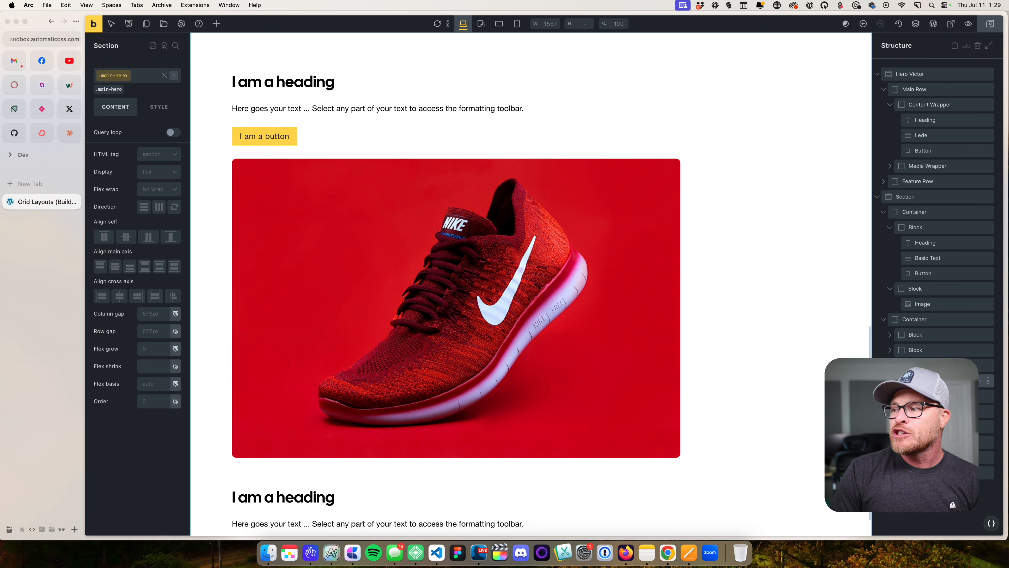
scroll(662, 367, up, 2)
scroll(662, 367, down, 3)
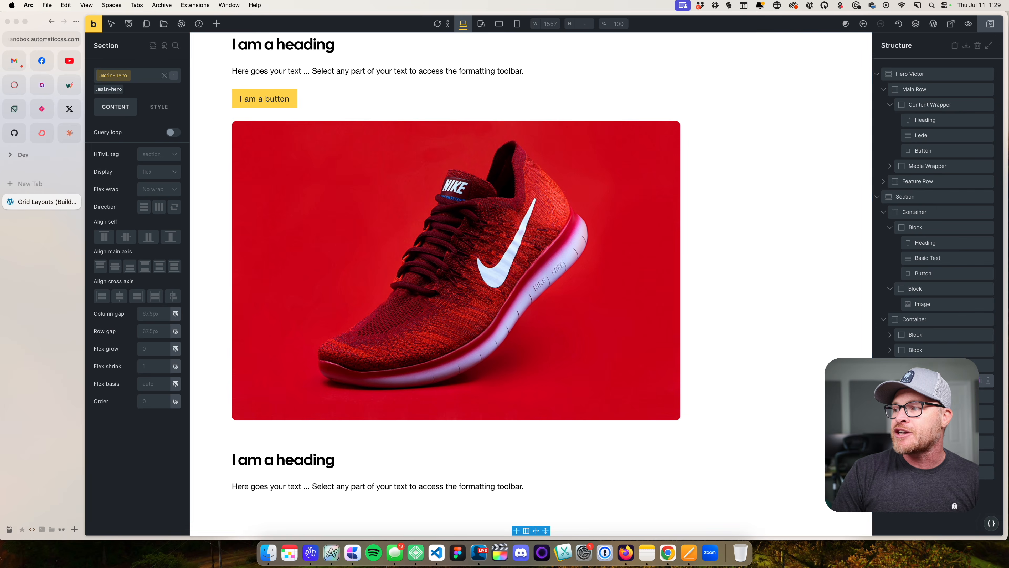
click(970, 380)
drag(877, 228, 407, 94)
double_click(382, 123)
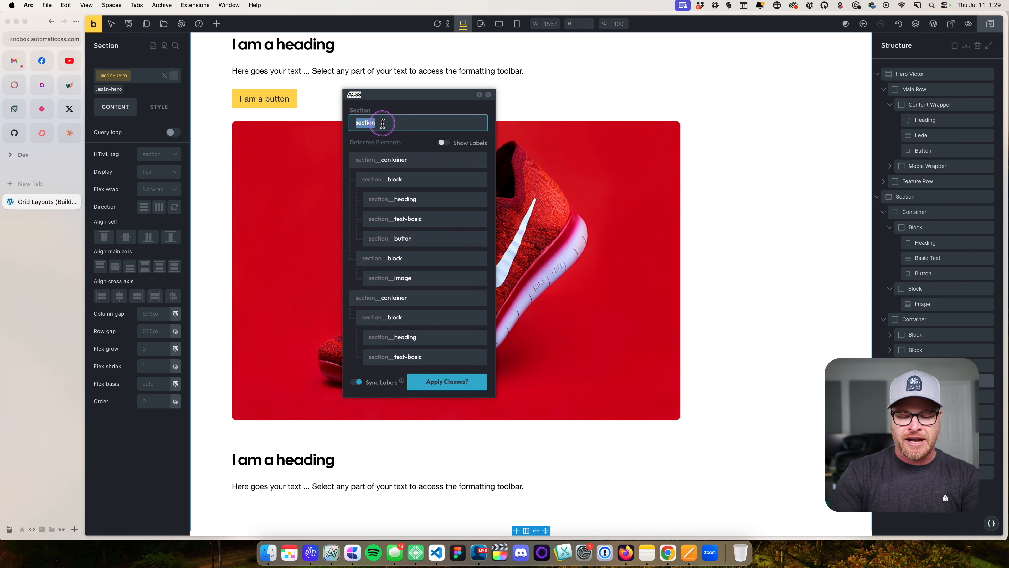
text(main-hero)
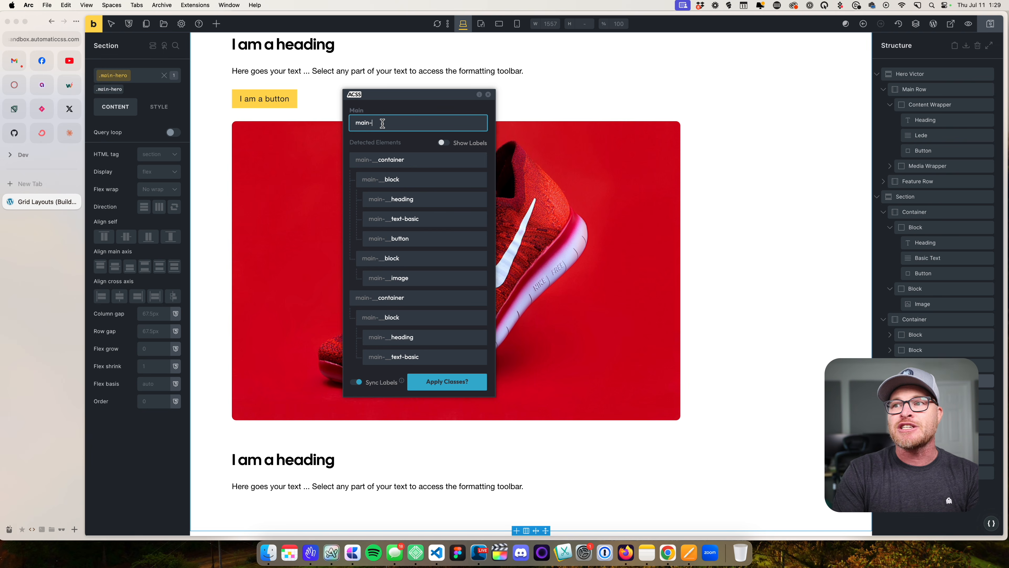
Name the first container's class suffix inner and its first block's suffix content-wrapper in the BEM generator.
double_click(397, 161)
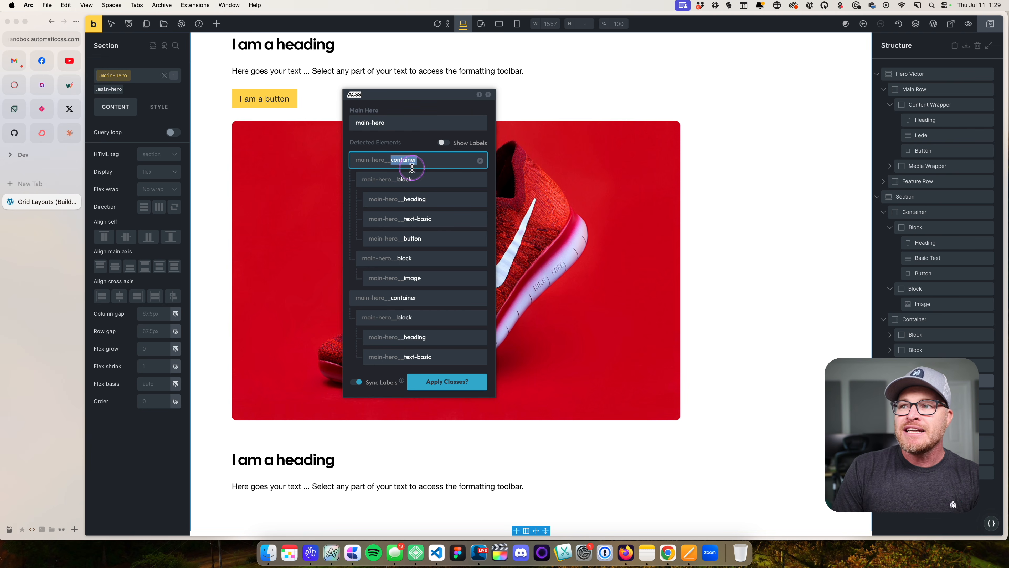
text(inner)
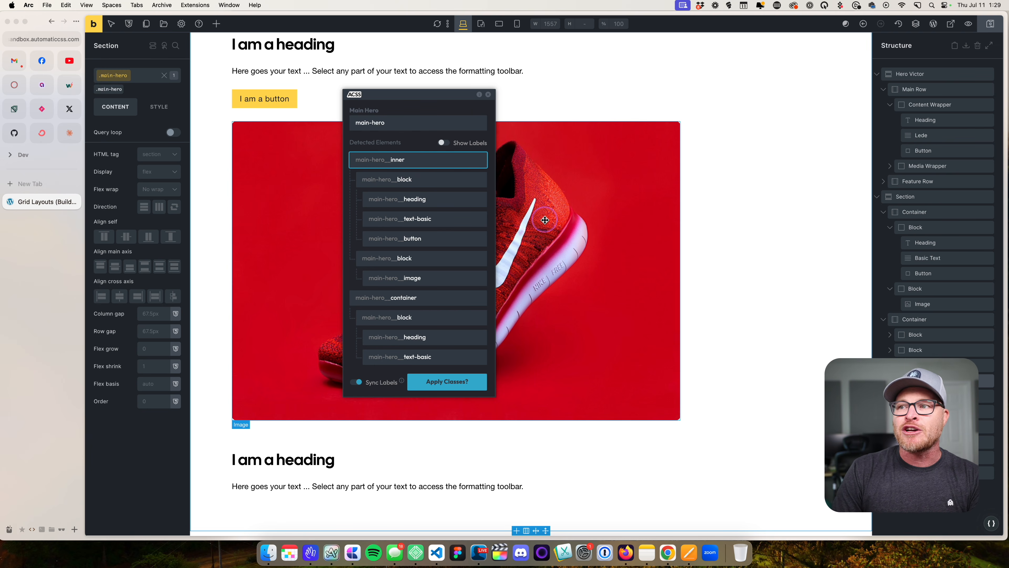
double_click(405, 179)
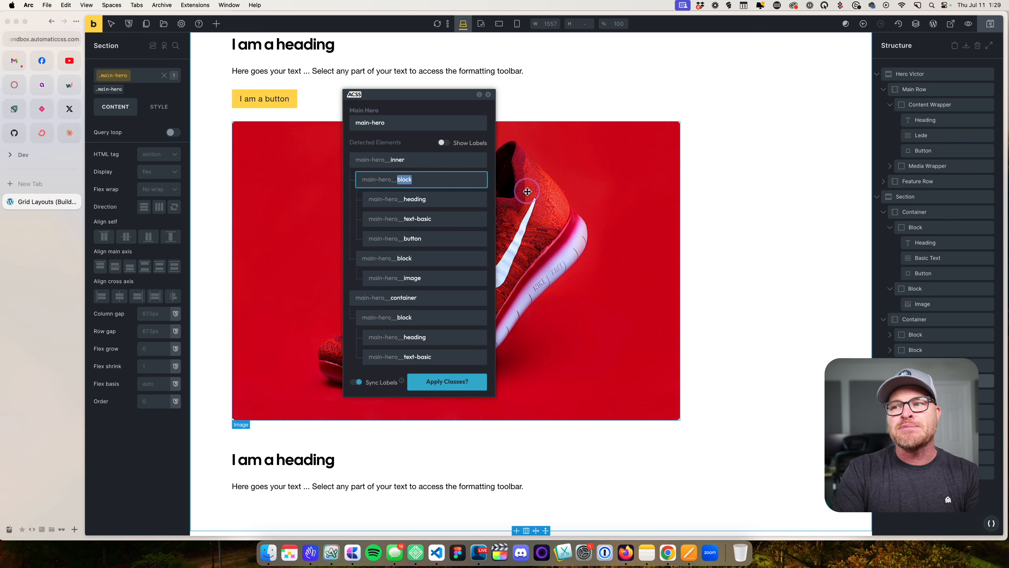
text(content-wrapper)
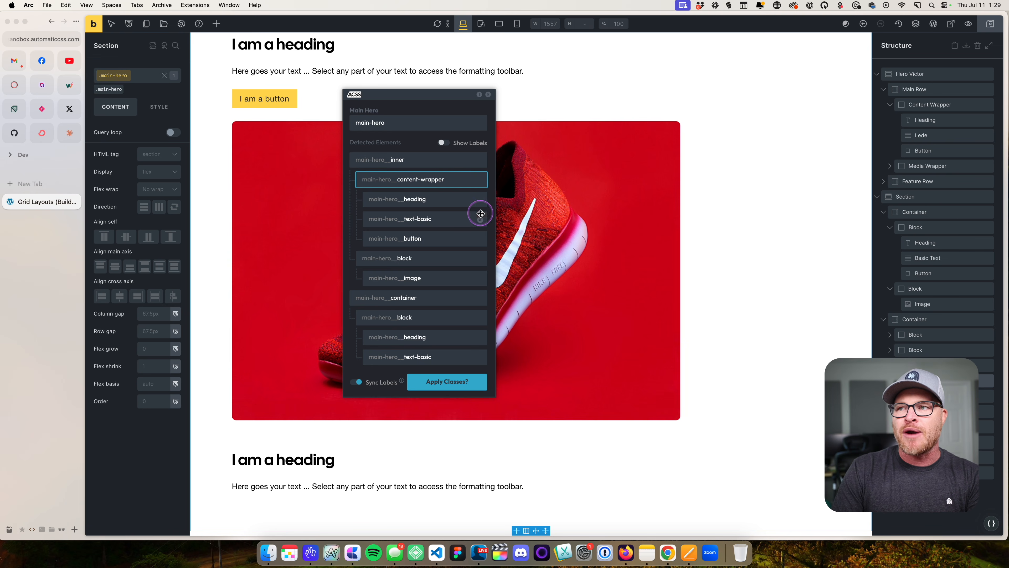
Set the class suffixes to lede for the first basic text, media-wrapper for the second block and media for its image.
click(425, 221)
double_click(424, 220)
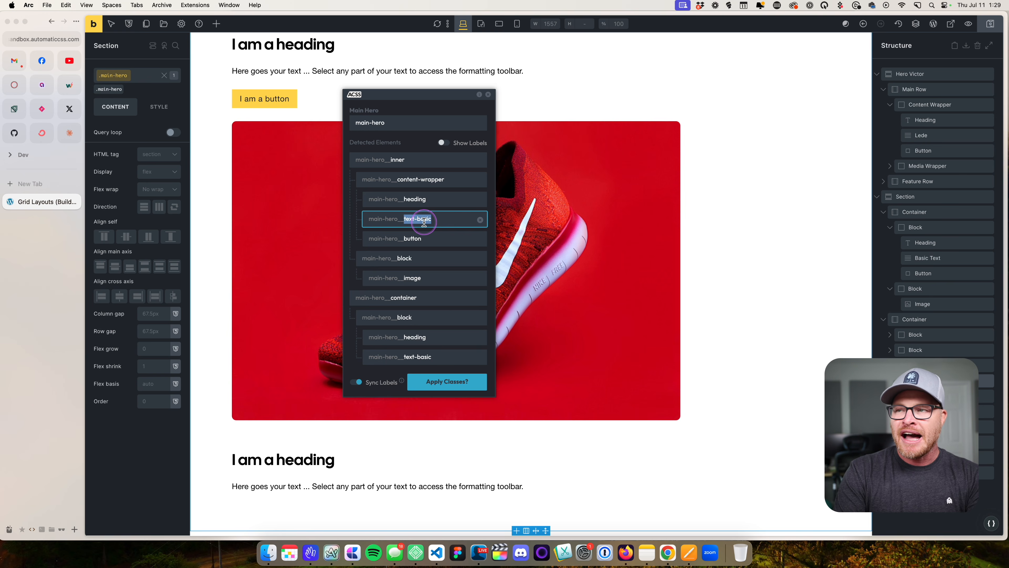
key(BackSpace)
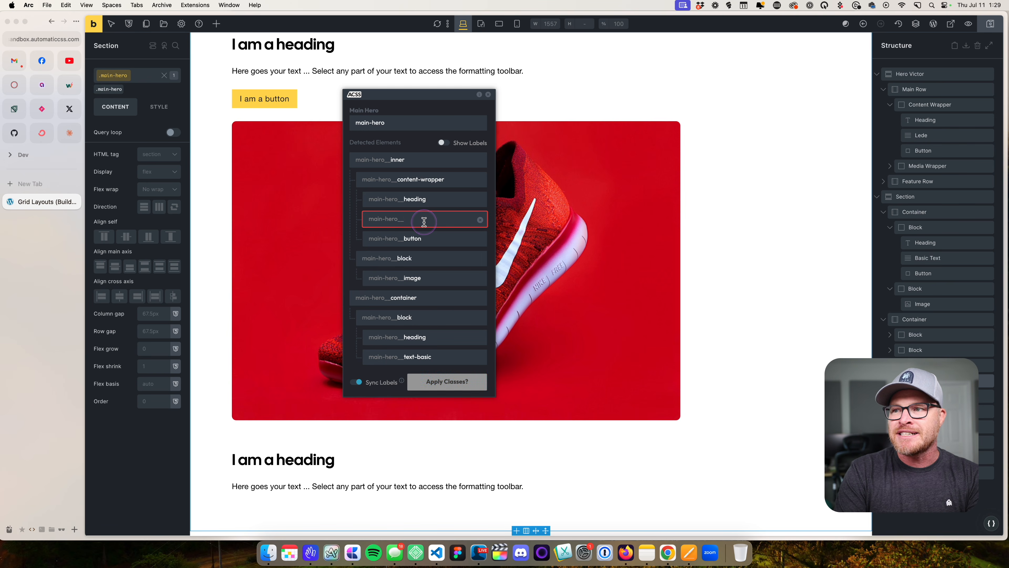
text(lede)
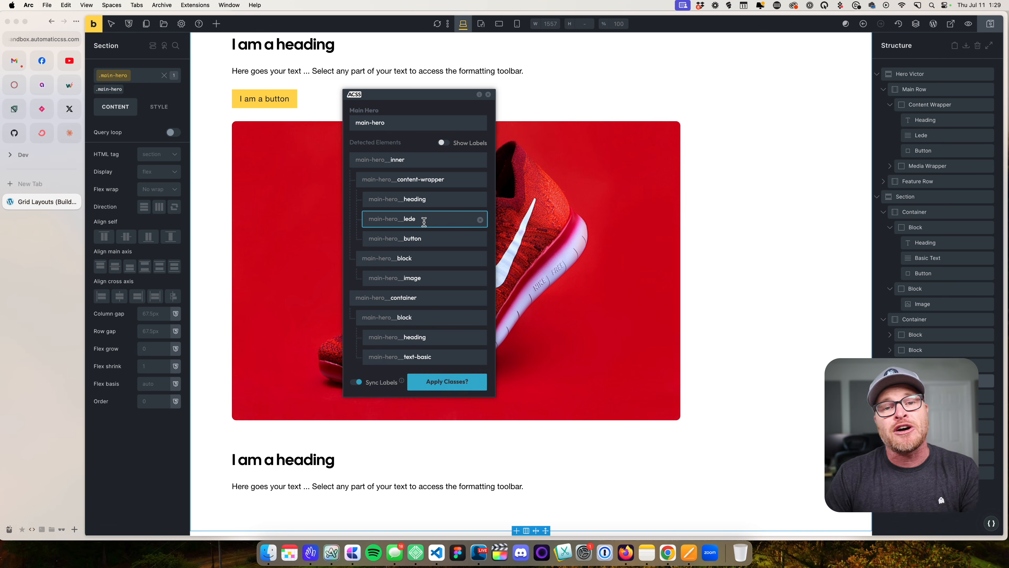
double_click(427, 238)
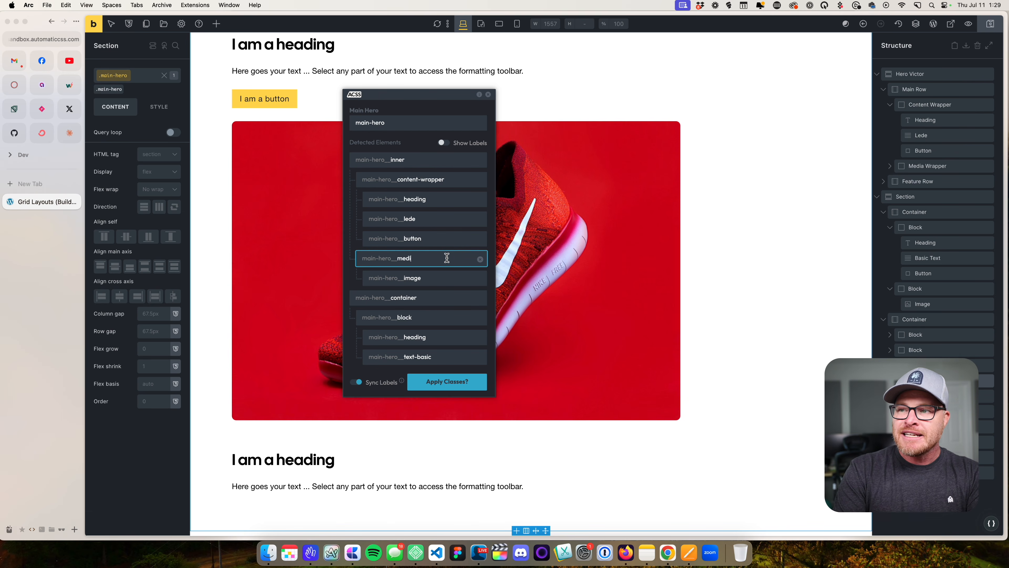
double_click(430, 279)
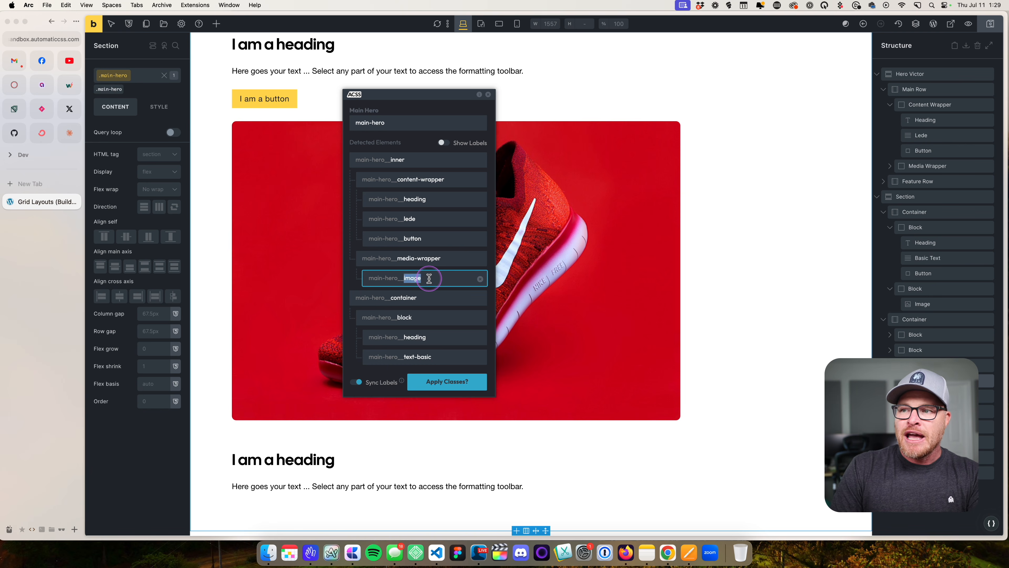
text(media)
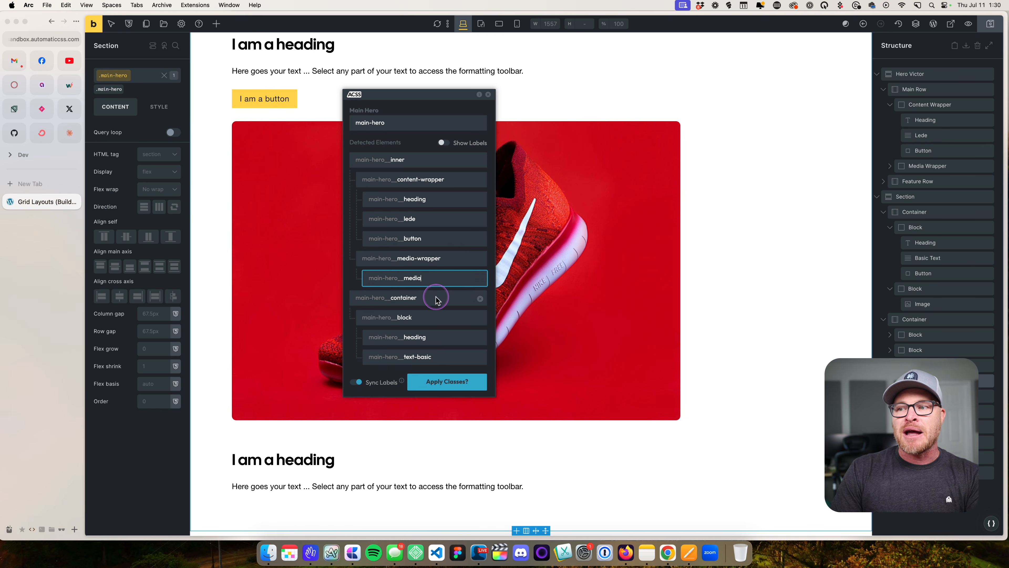
Exclude the second container, its block, heading and basic text from the generator, and apply the main-hero classes with label syncing on.
double_click(435, 298)
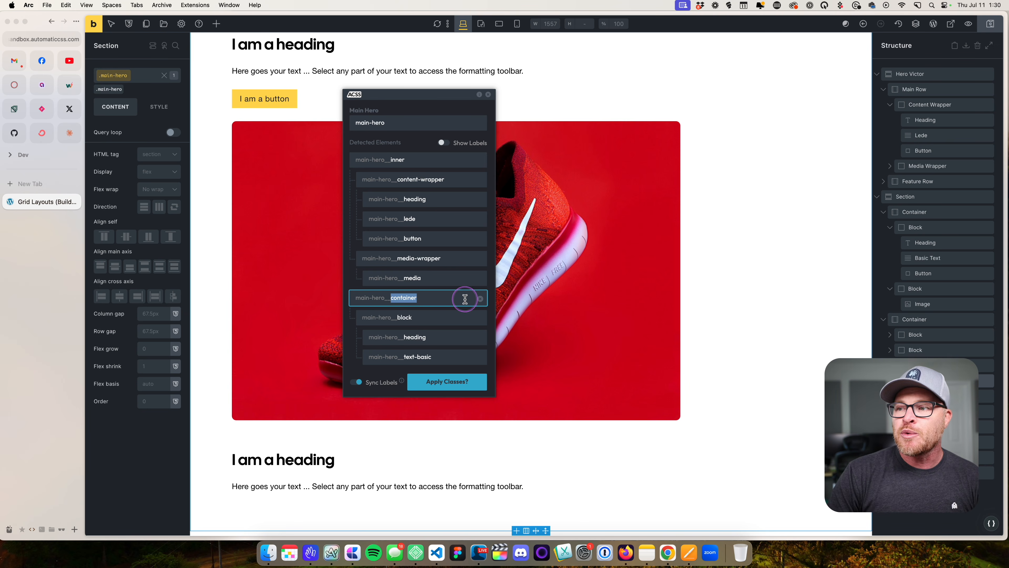
click(480, 298)
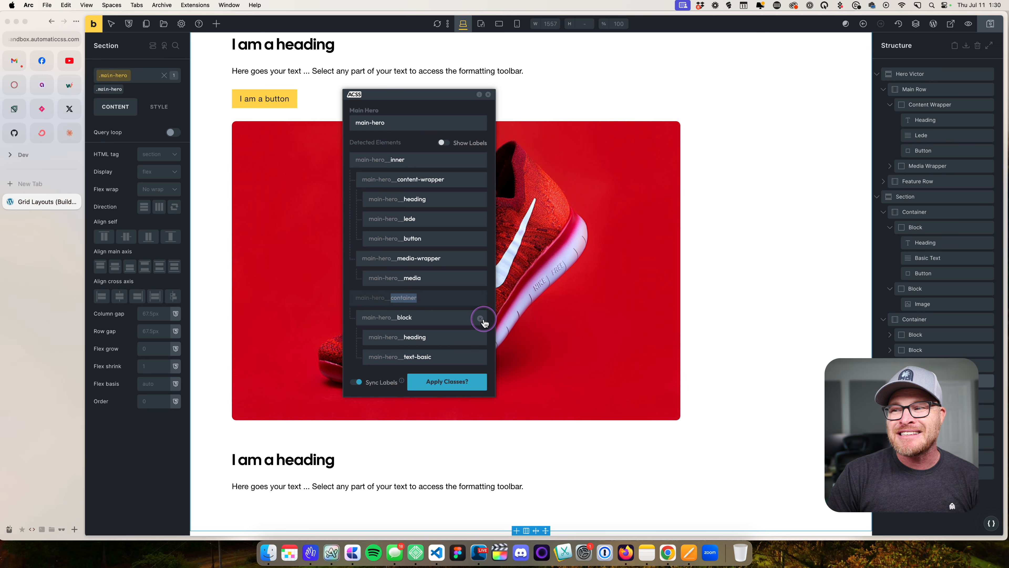
click(481, 319)
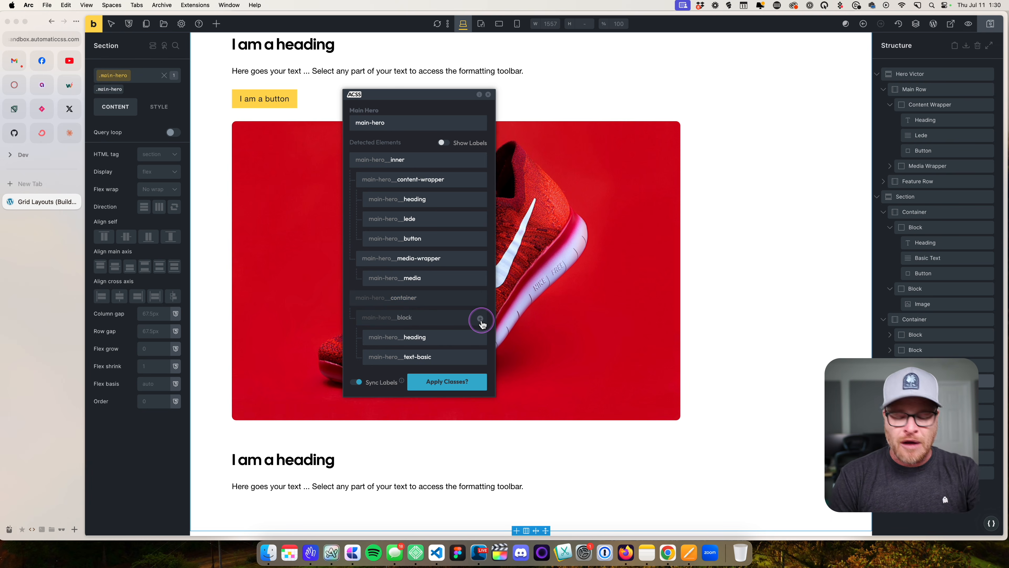
click(480, 337)
click(479, 356)
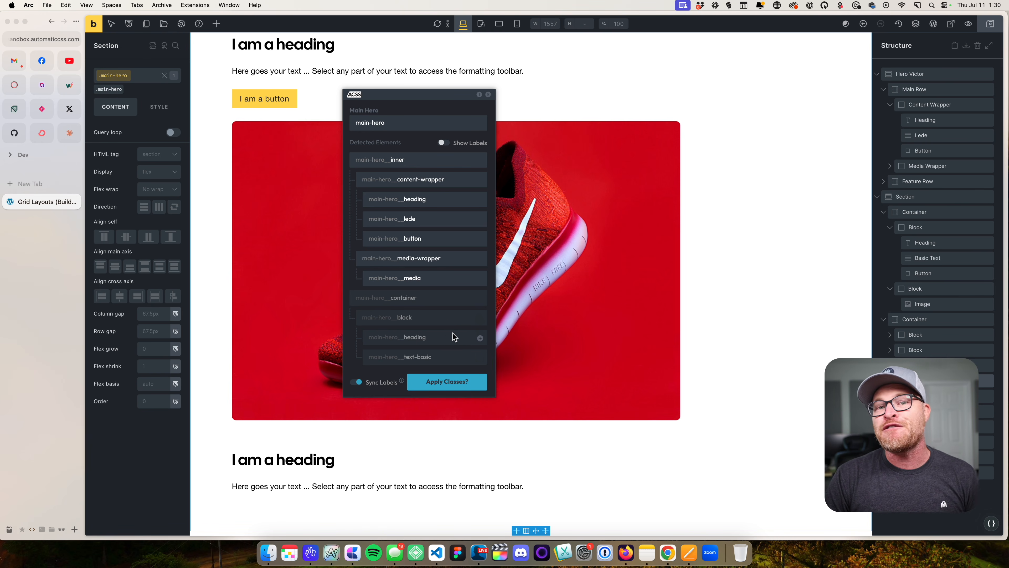
click(475, 311)
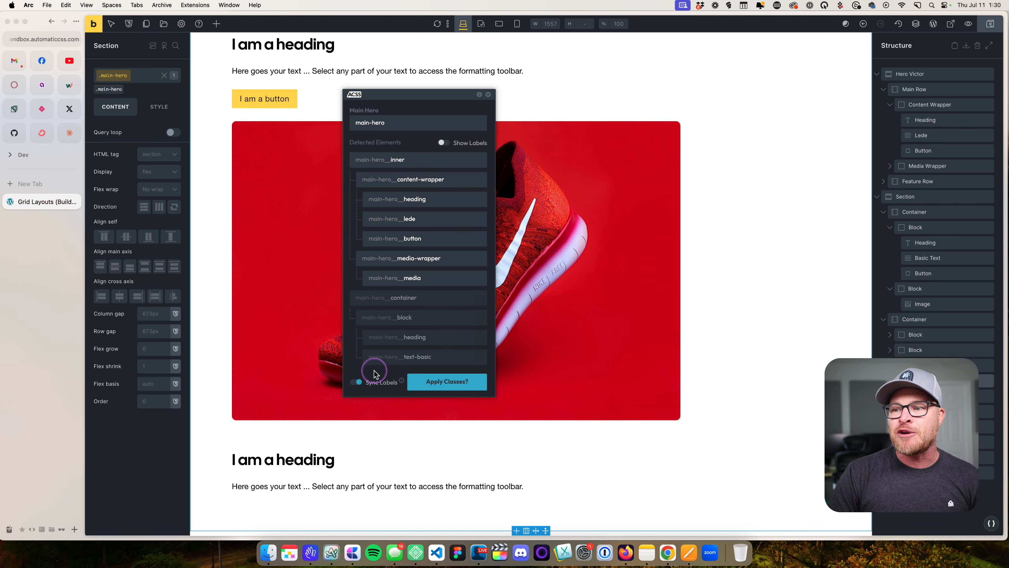
click(457, 383)
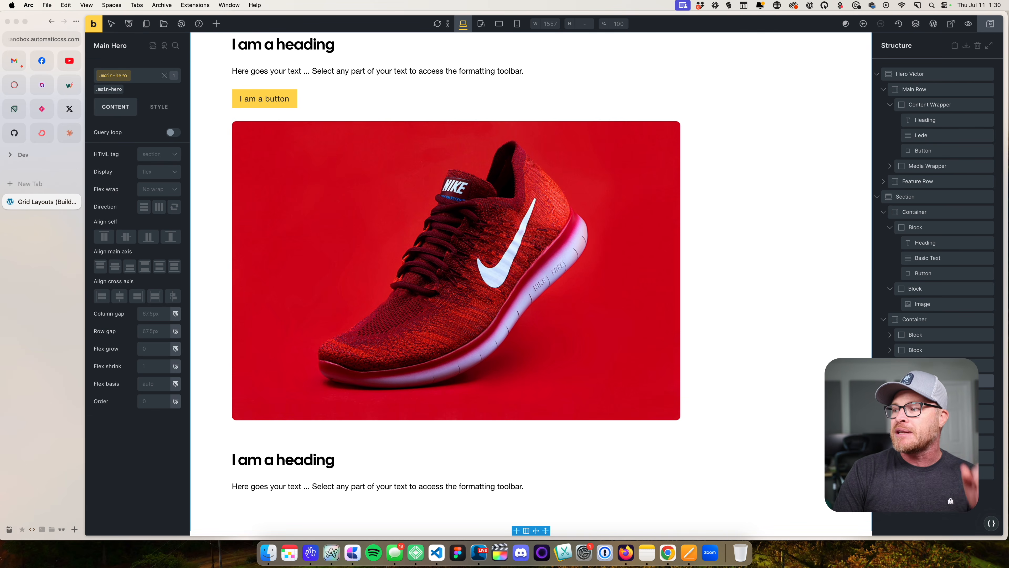
Collapse the Hero Victor section and the unlabelled Section below it in the structure tree.
click(882, 89)
click(877, 74)
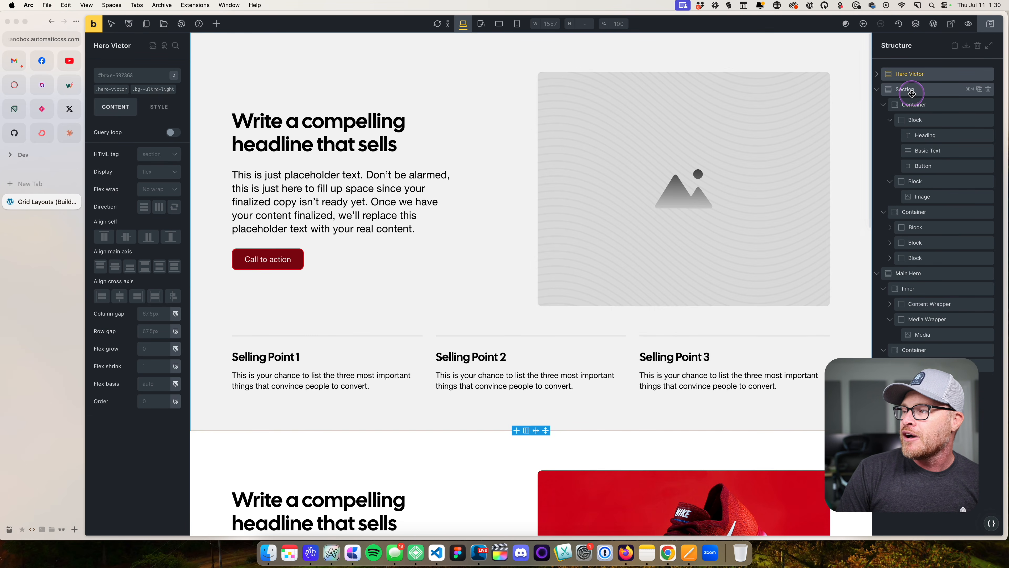
click(885, 90)
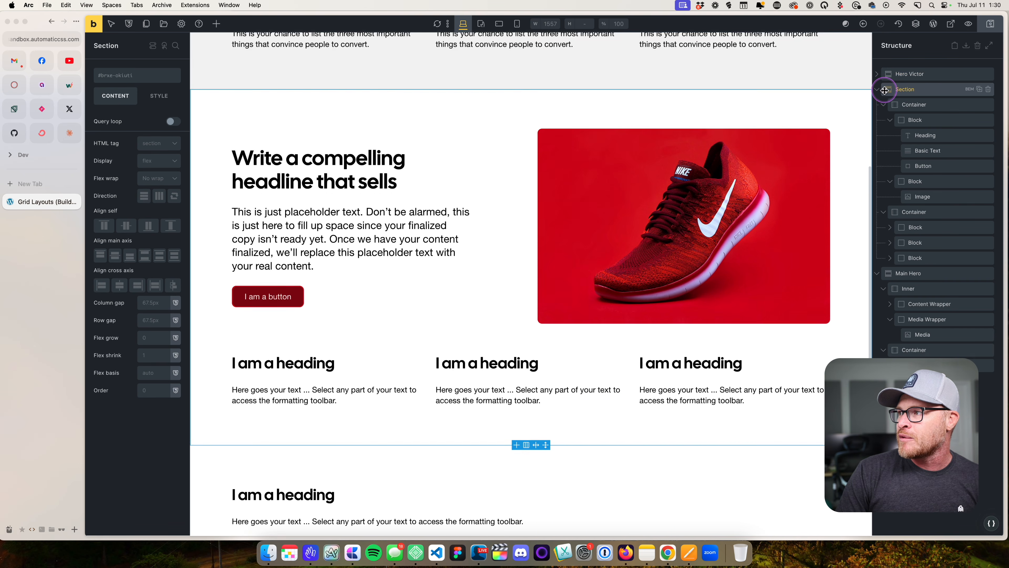
click(877, 90)
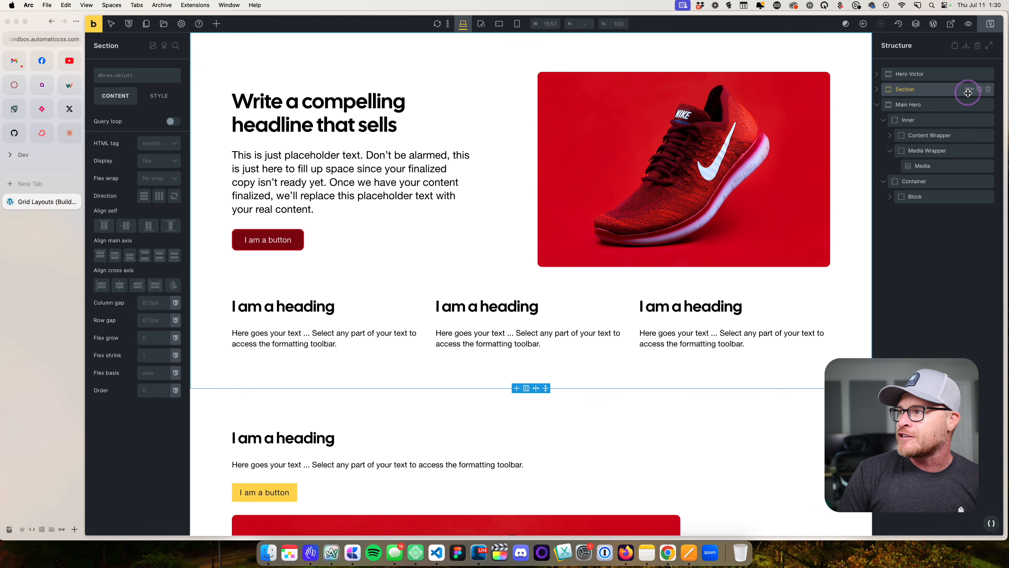
Examine the labels and BEM classes of the Main Hero section's elements, comparing them with the excluded second container.
click(920, 105)
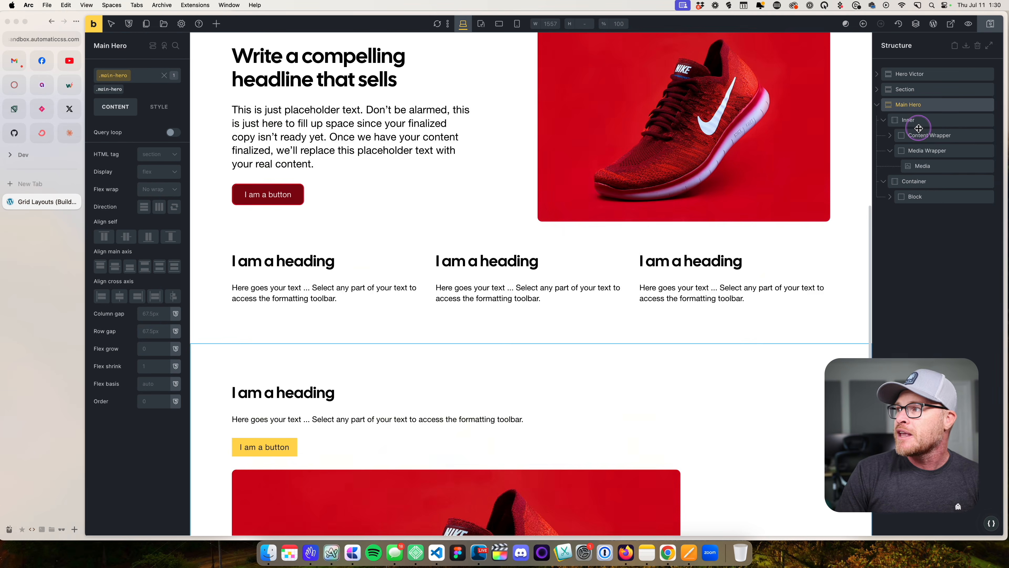
click(924, 120)
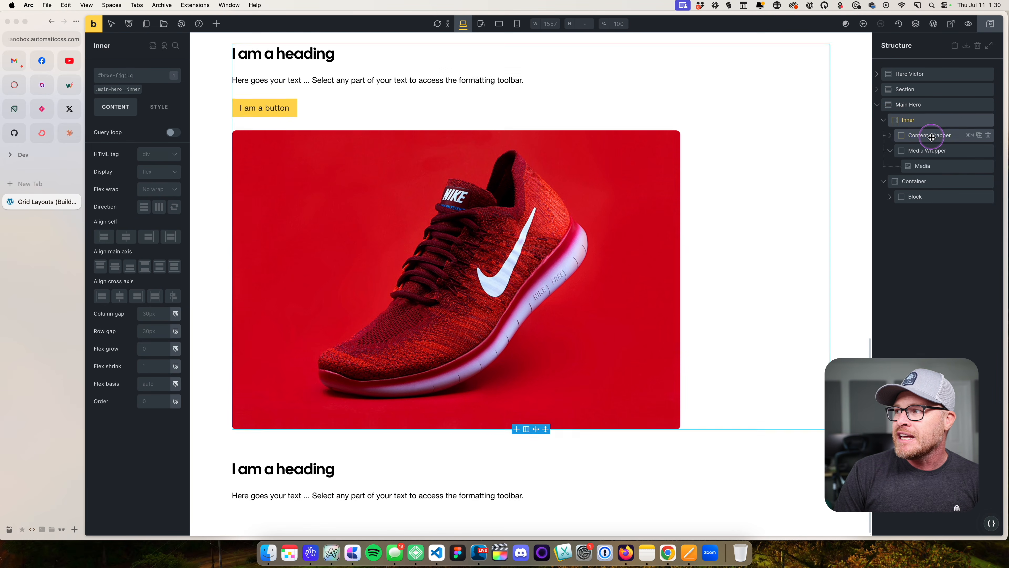
click(931, 135)
click(932, 150)
click(930, 166)
click(893, 136)
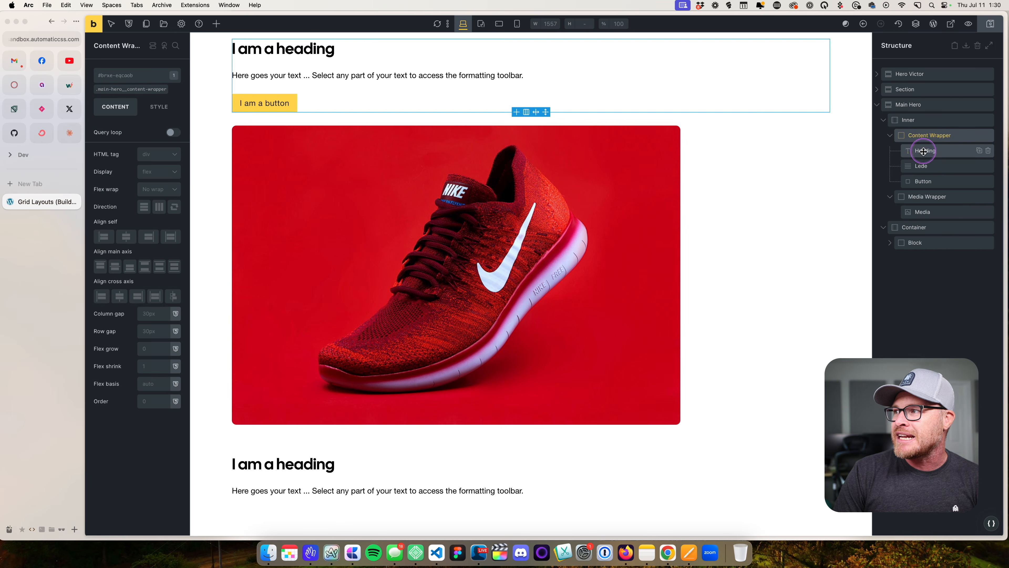
click(924, 150)
click(924, 181)
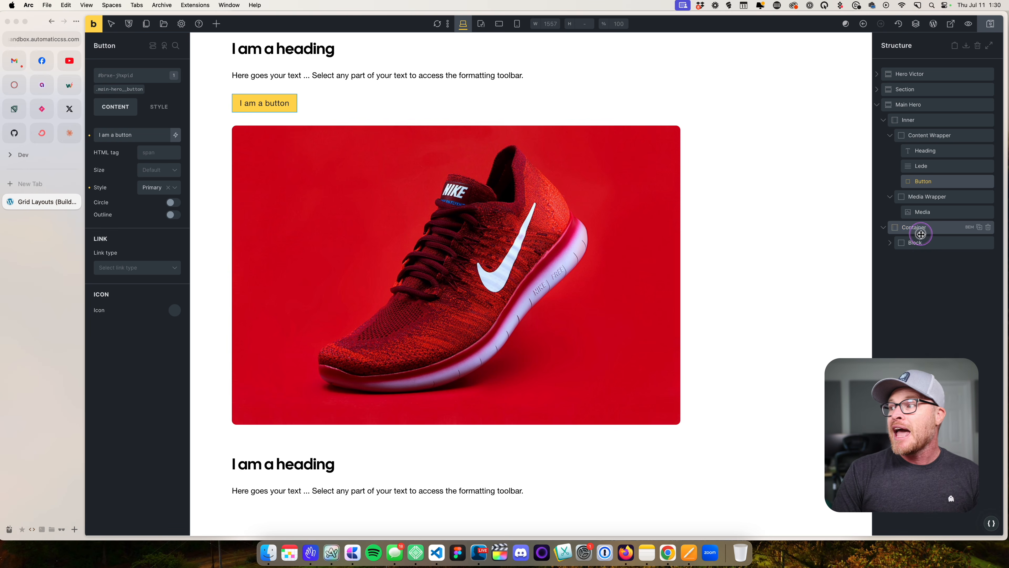
click(916, 227)
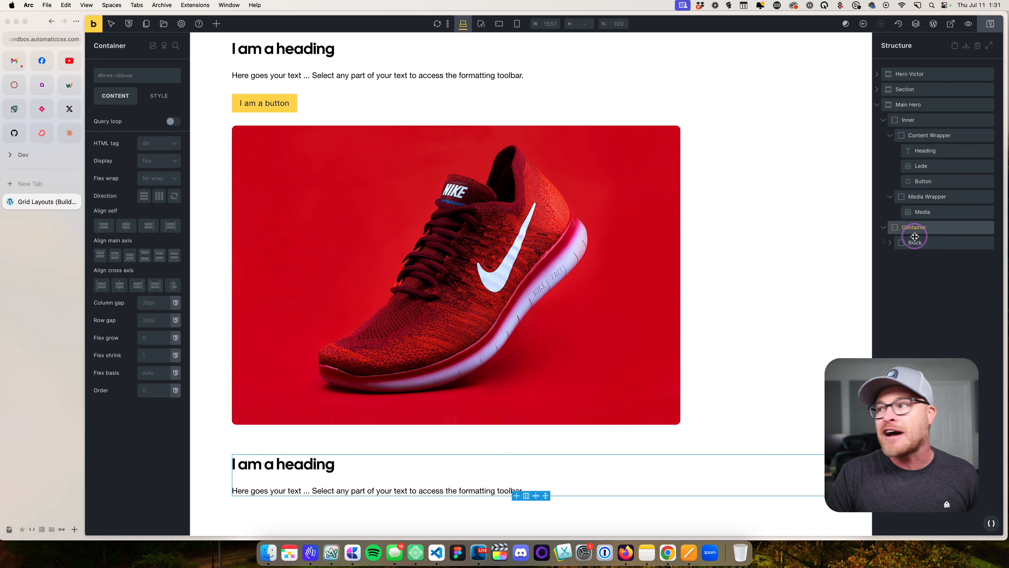
click(952, 170)
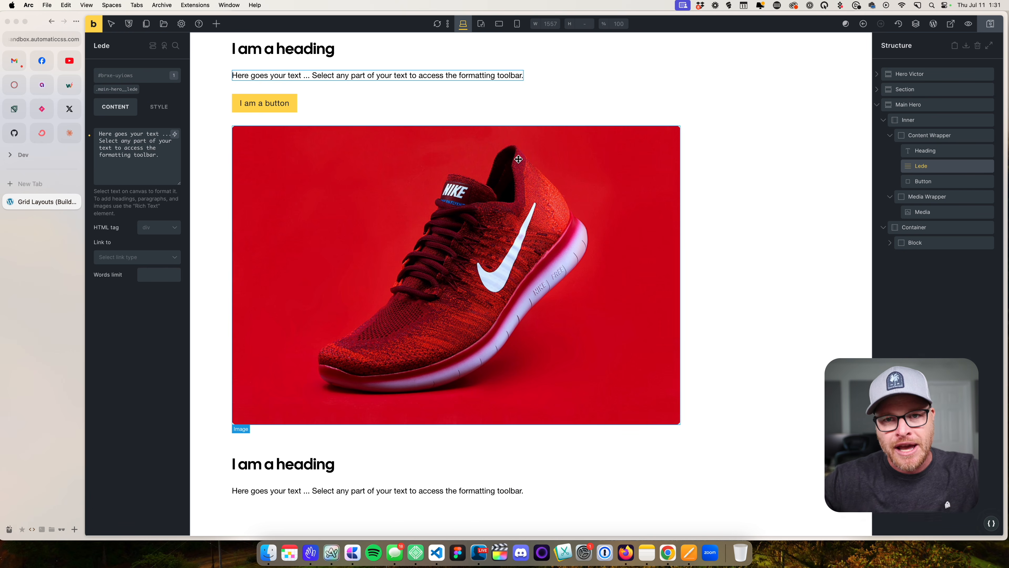
click(965, 227)
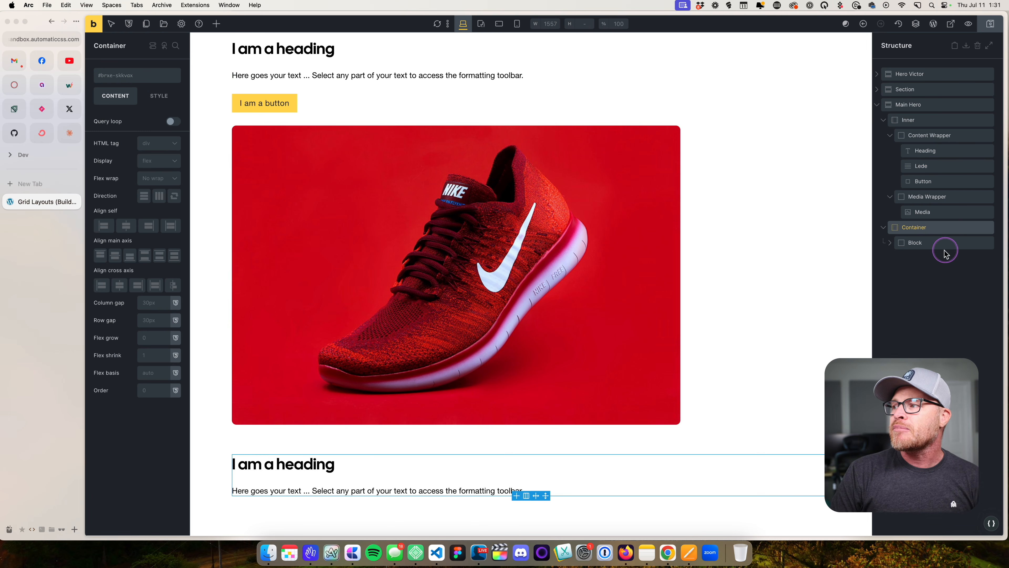
click(976, 228)
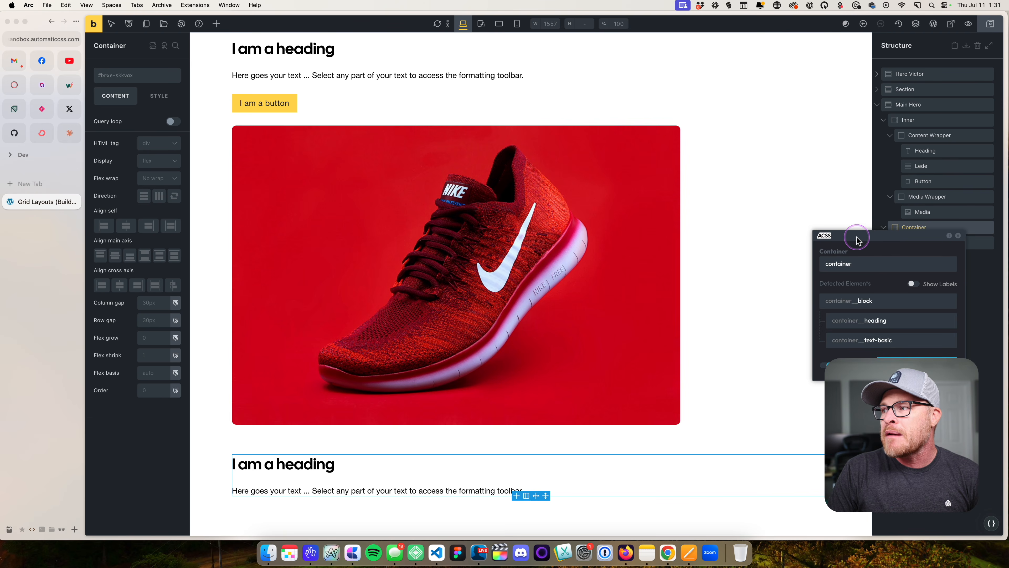
drag(854, 239, 455, 189)
double_click(475, 203)
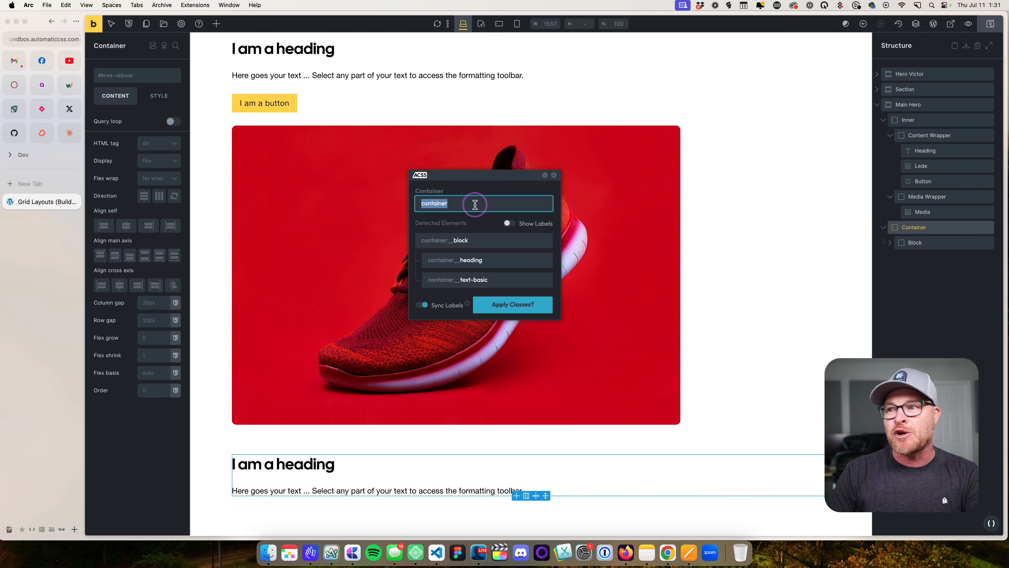
text(feature)
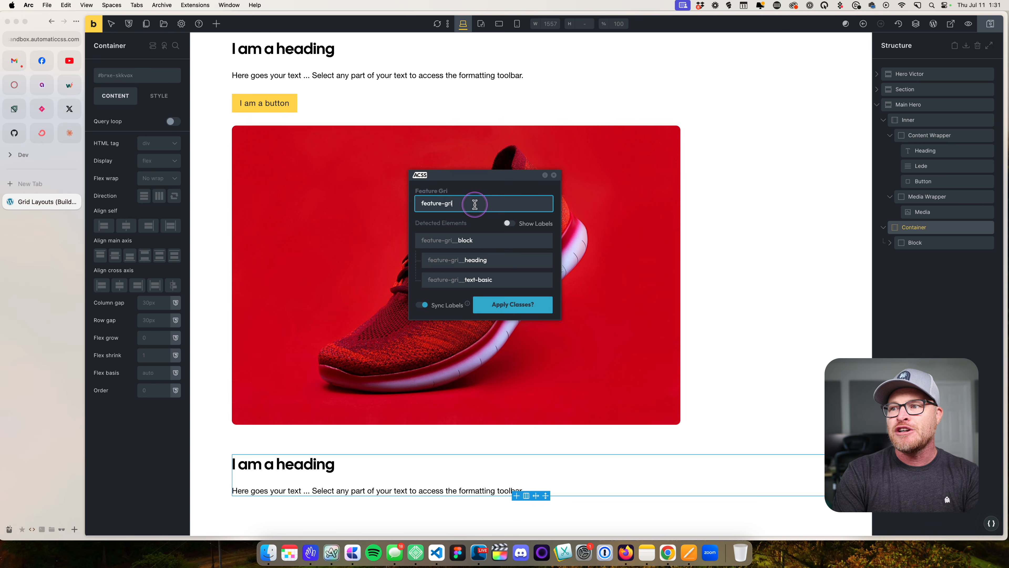
text(-gri)
key(BackSpace)
key(BackSpace)
key(BackSpace)
key(BackSpace)
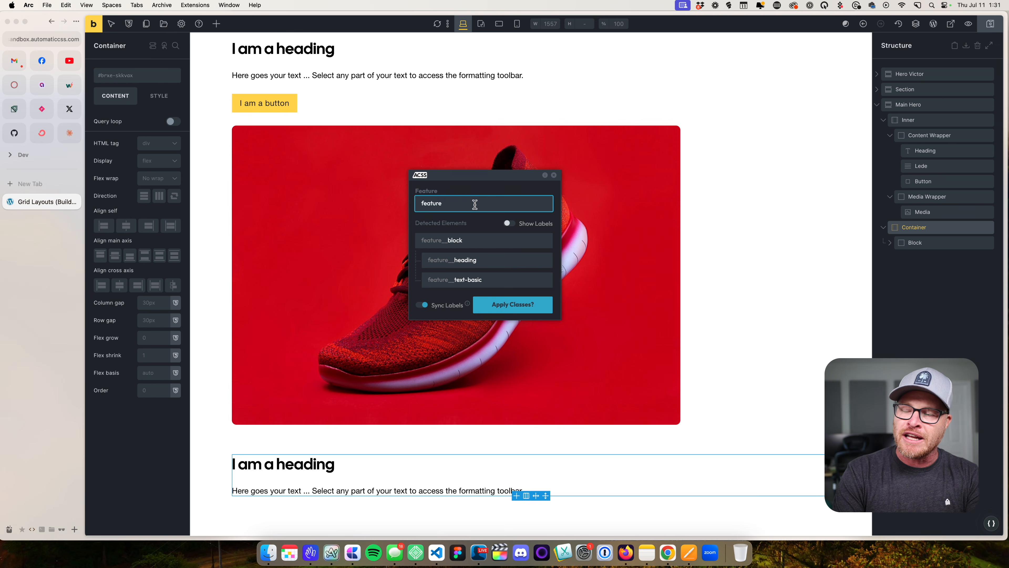
double_click(476, 203)
text(main-)
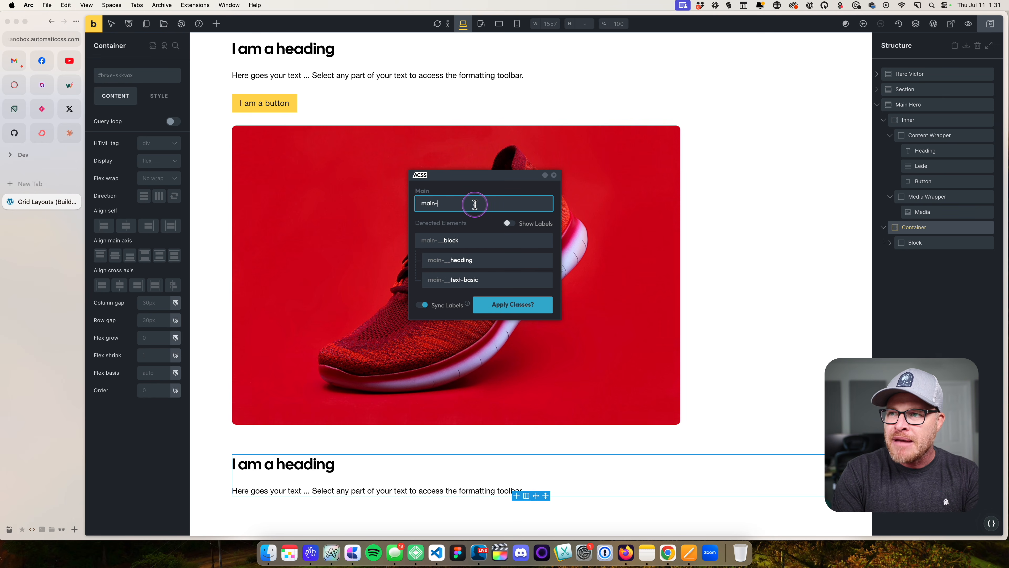
text(feature-grid)
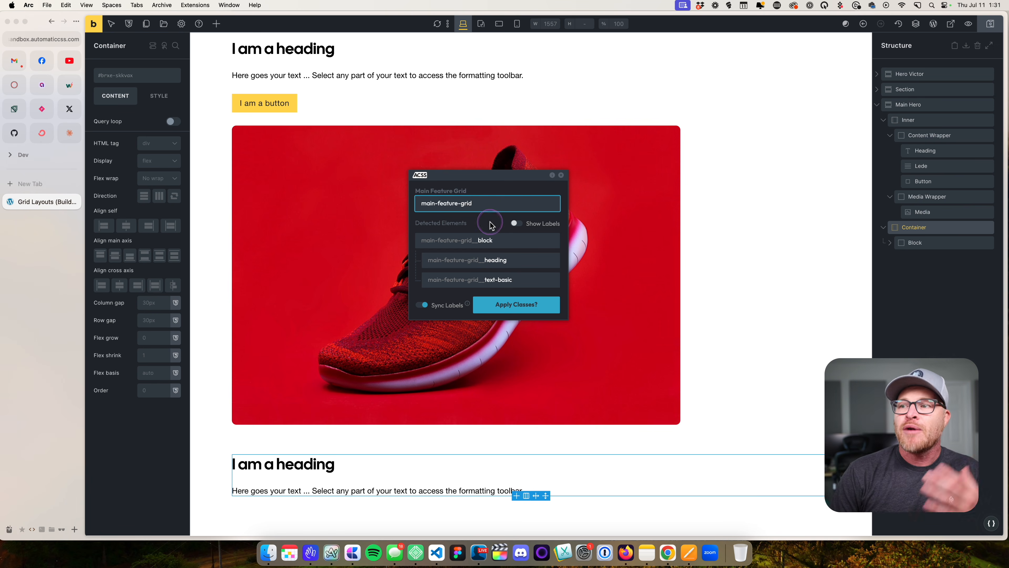
click(561, 175)
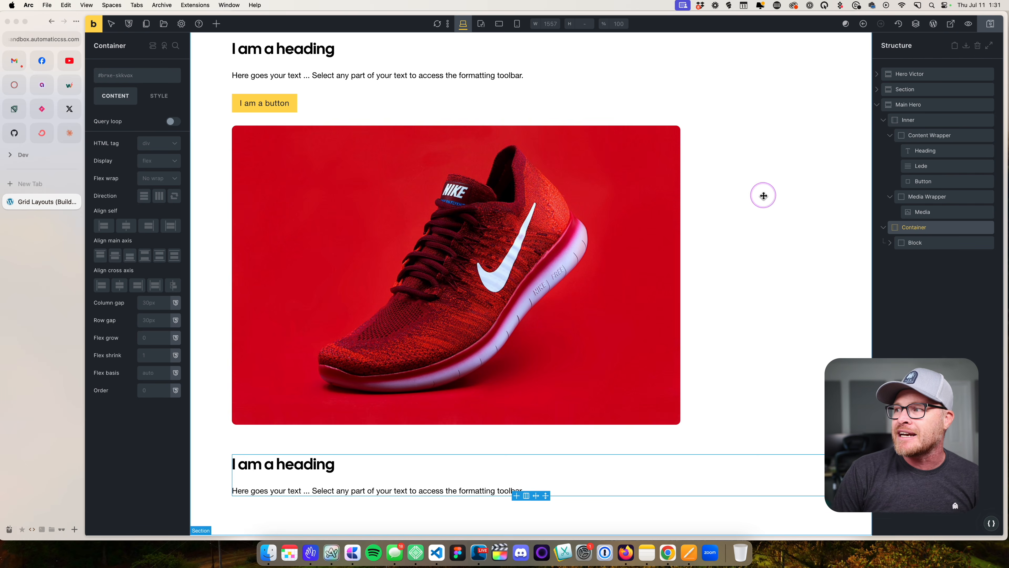
Start the BEM class generator on the block inside the second container and set its base class to main-feature-card.
click(913, 242)
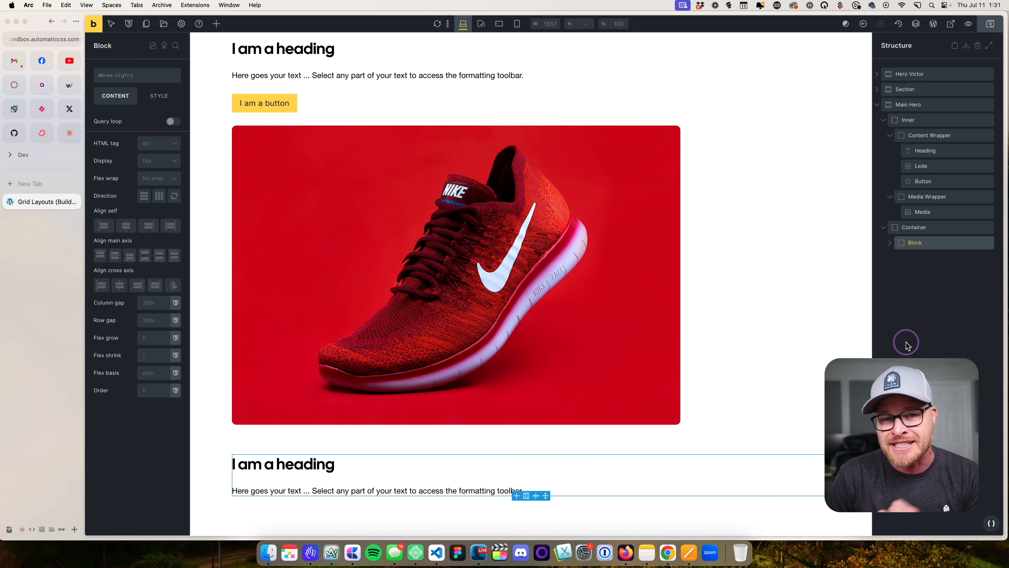
click(971, 242)
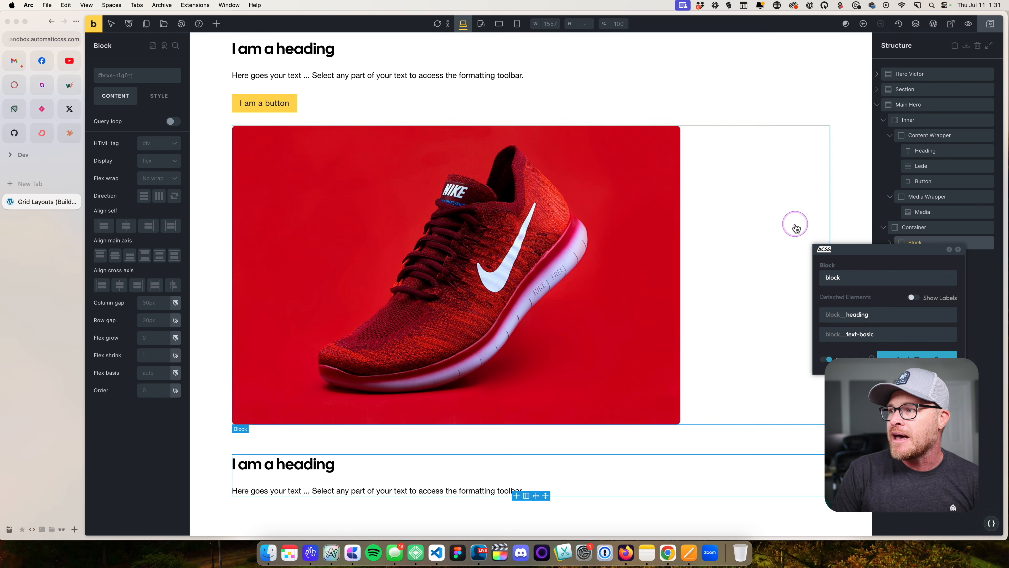
drag(851, 248, 446, 182)
double_click(435, 210)
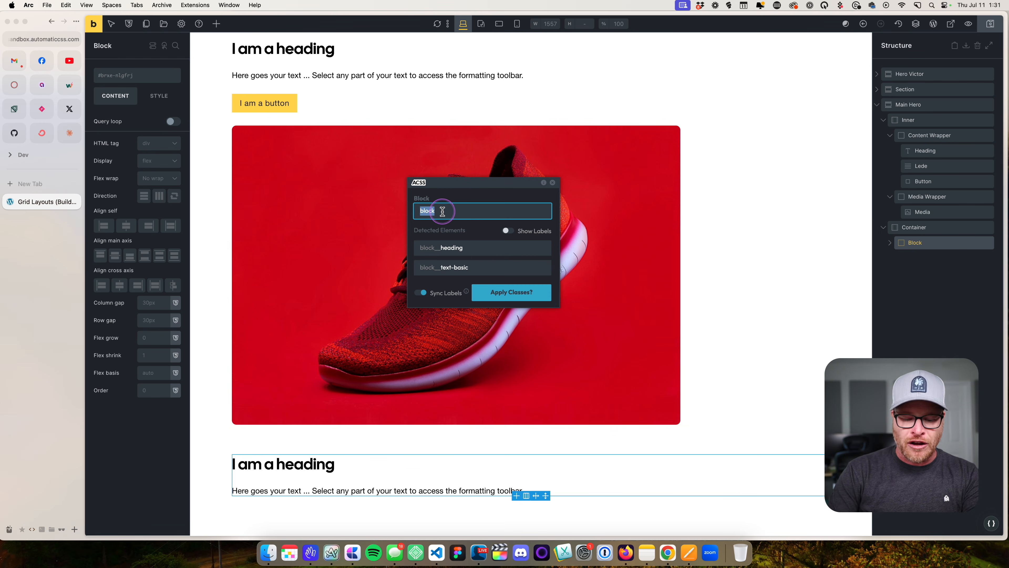
text(main-feature-card)
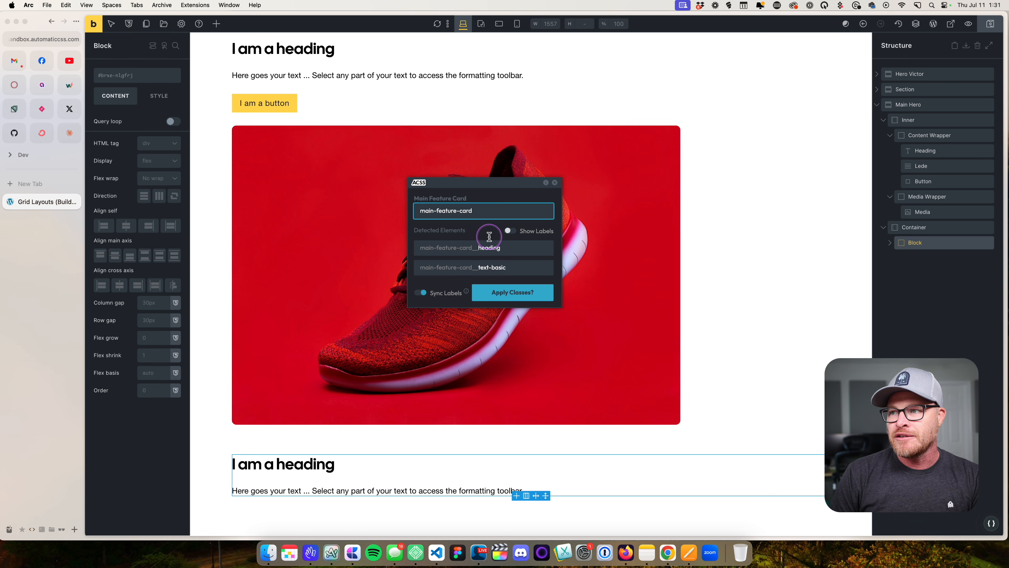
Set the basic text's class suffix to text and apply the main-feature-card classes with label syncing on.
click(505, 248)
double_click(505, 248)
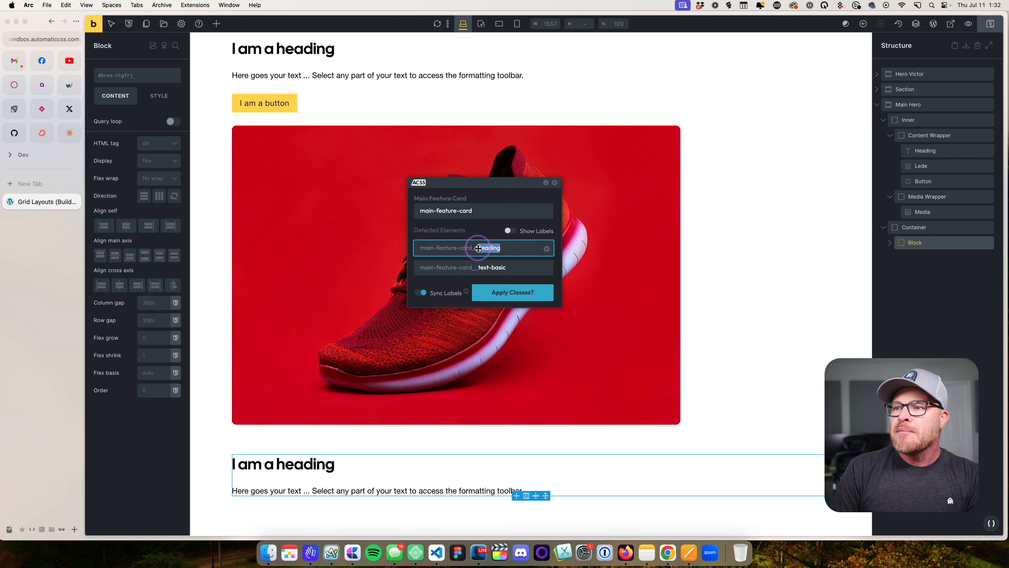
double_click(512, 265)
triple_click(512, 264)
text(text)
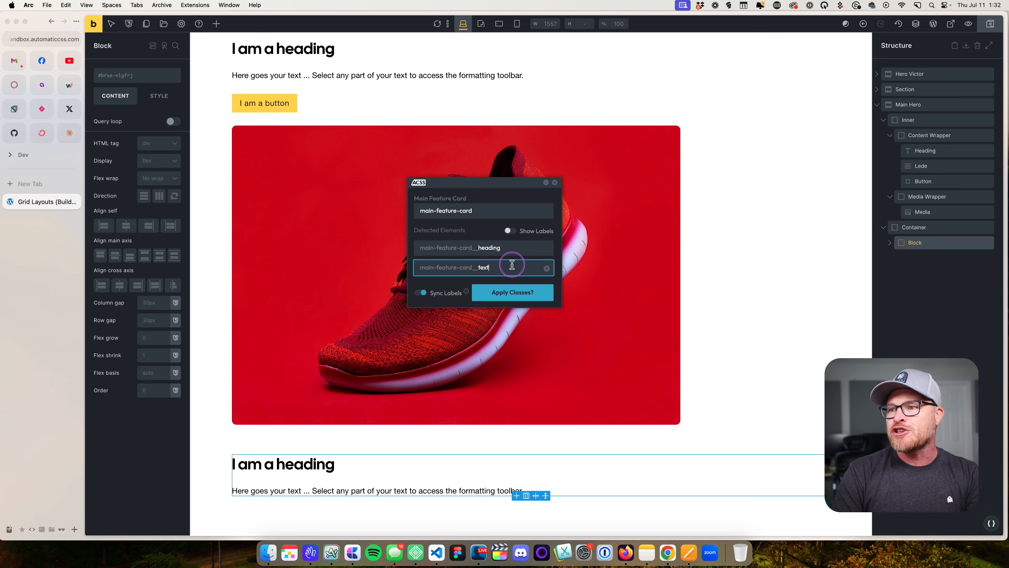
click(512, 291)
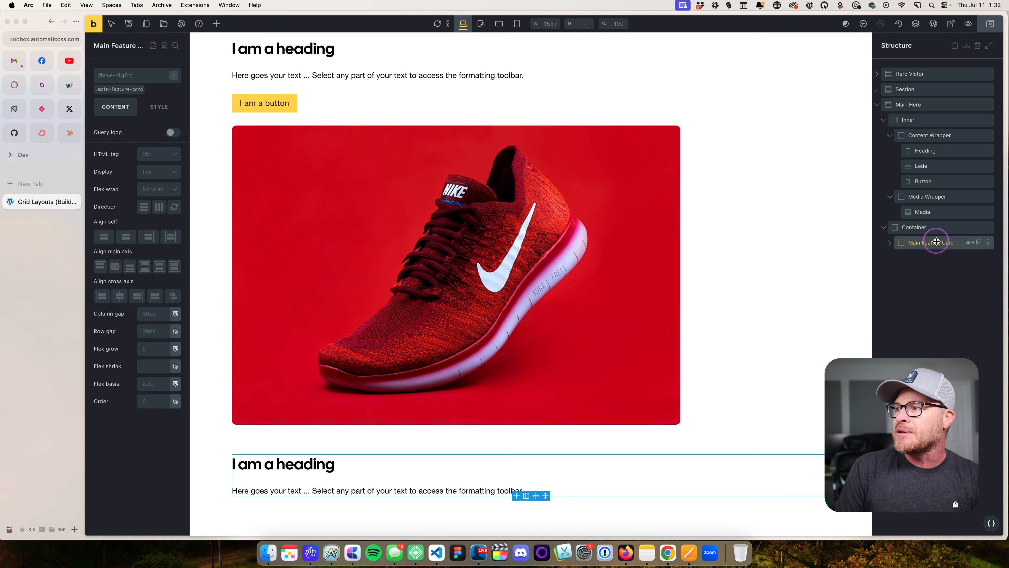
Label the second container Main Feature Grid and give it the new class main-feature-grid.
double_click(939, 228)
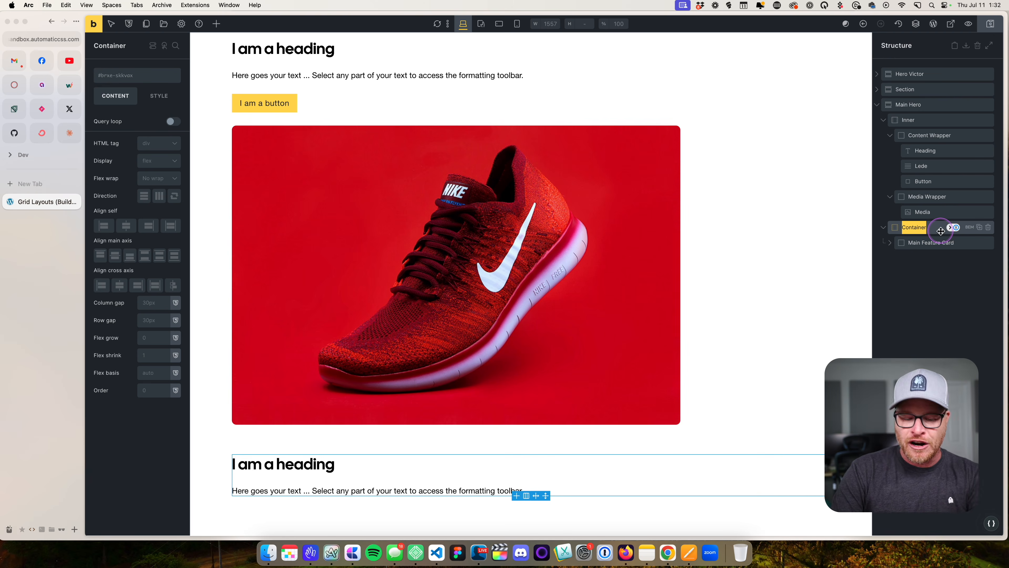
text(Main Feature Grid)
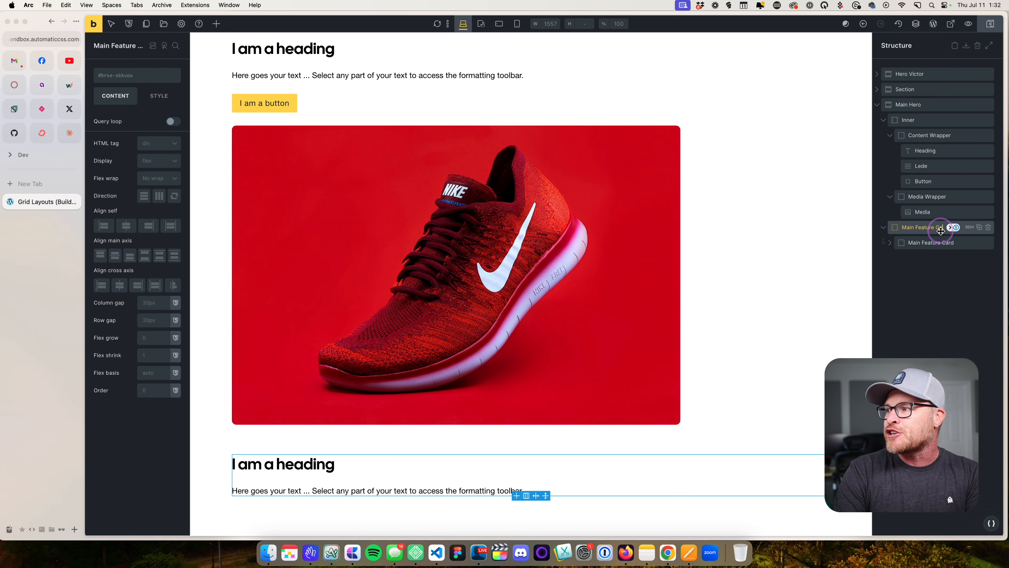
click(139, 78)
text(main-feature-grid)
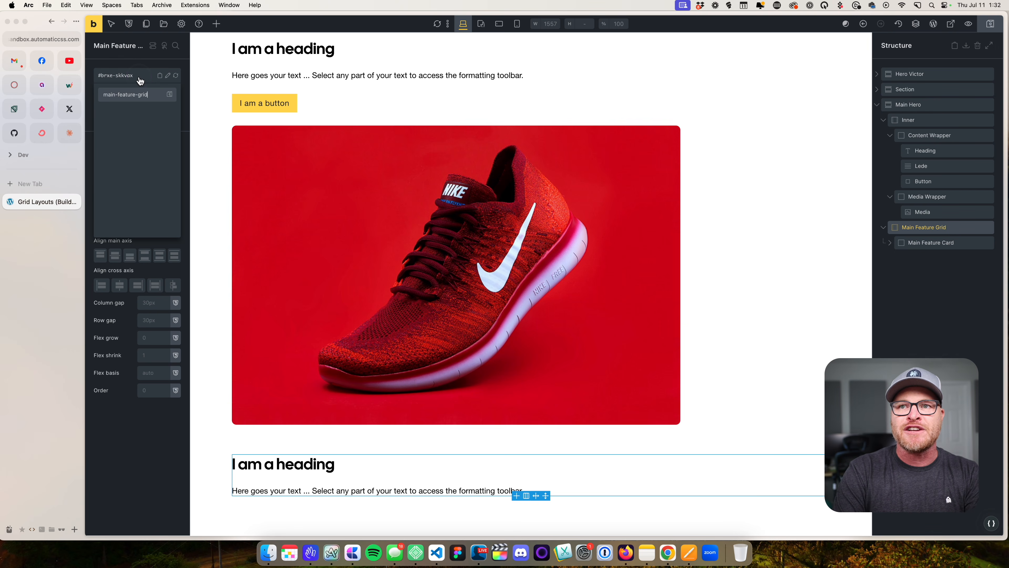
key(Return)
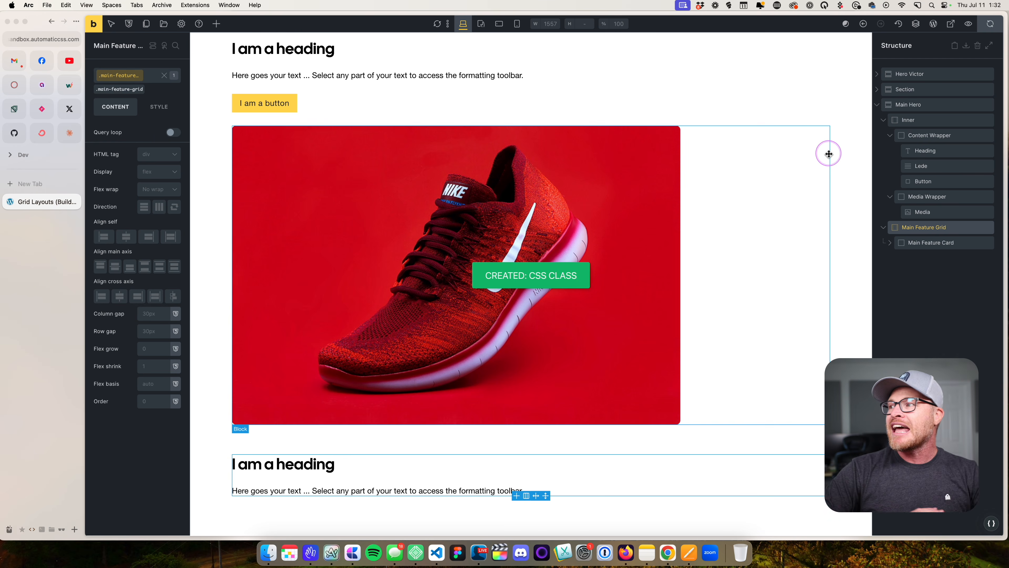
On the Inner element's main-hero__inner class, set the display to grid and the template columns to var(--grid-2).
click(917, 118)
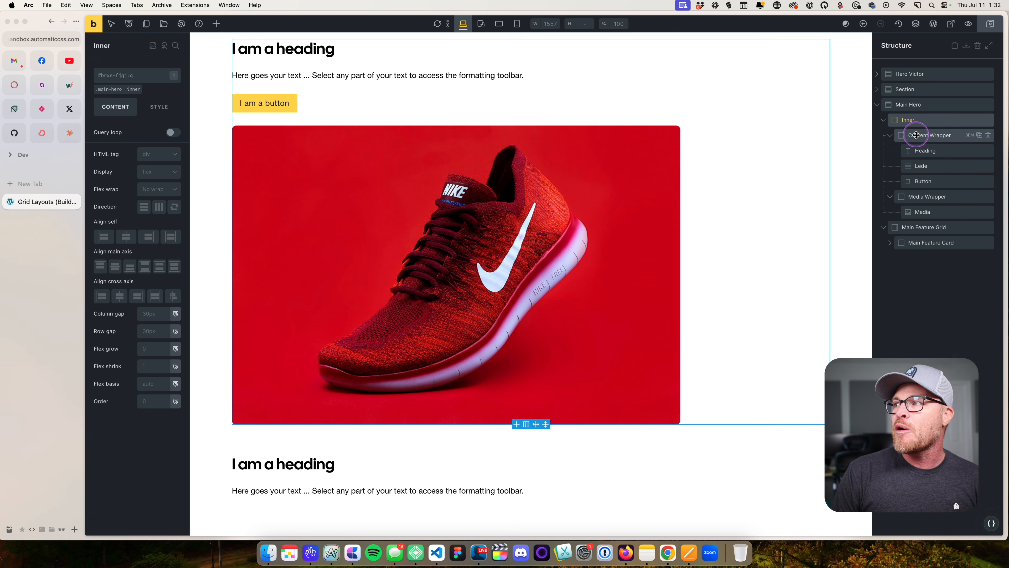
click(116, 90)
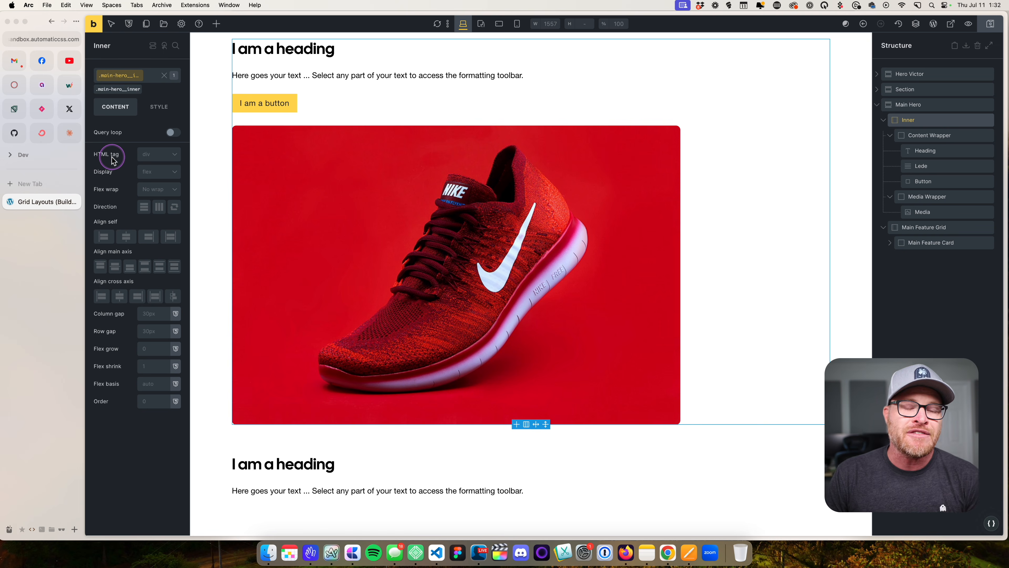
click(155, 176)
click(151, 223)
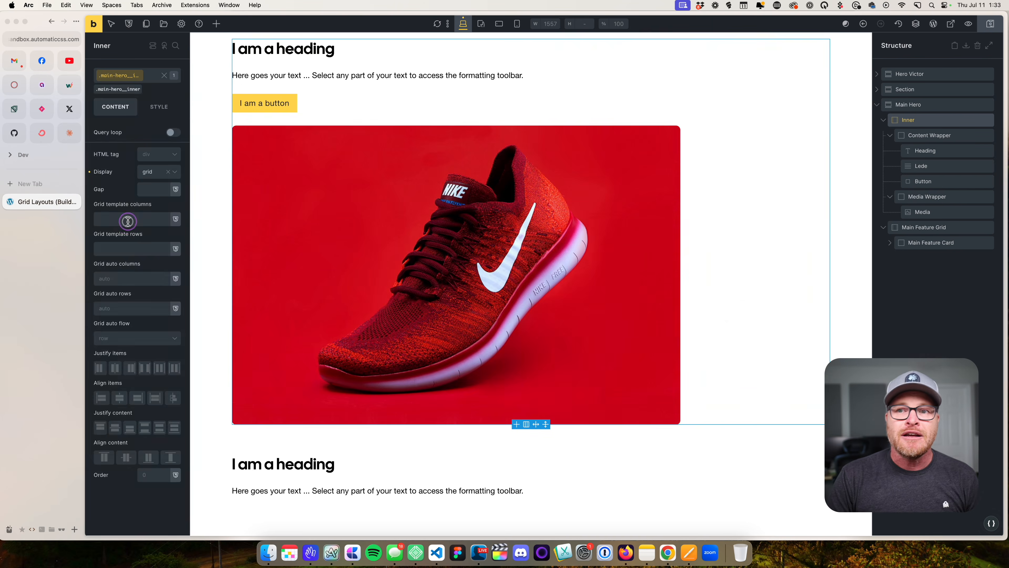
right_click(127, 219)
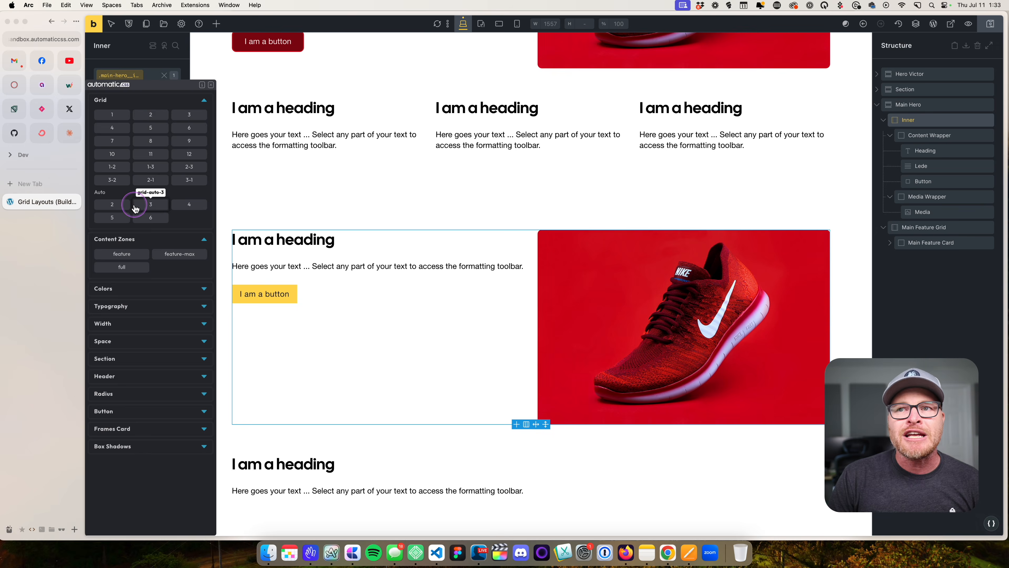
click(150, 115)
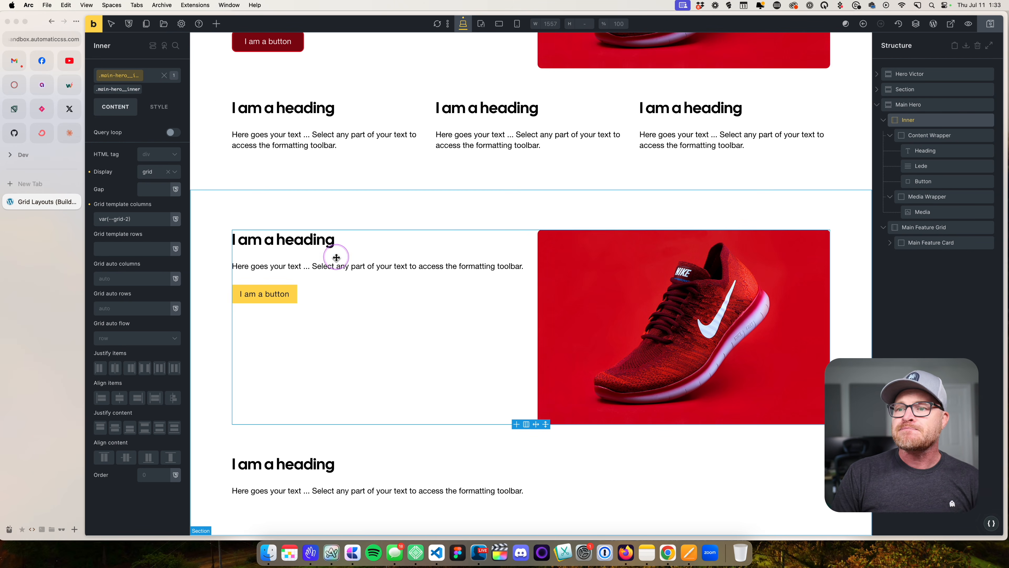
Centre the Content Wrapper's items along the main axis only, on its main-hero__content-wrapper class.
click(344, 345)
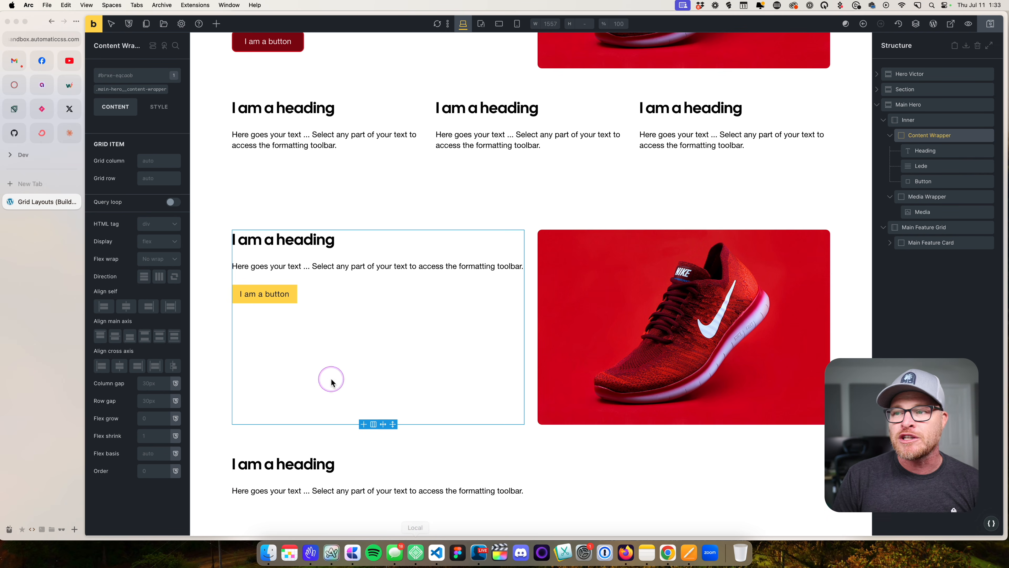
click(133, 90)
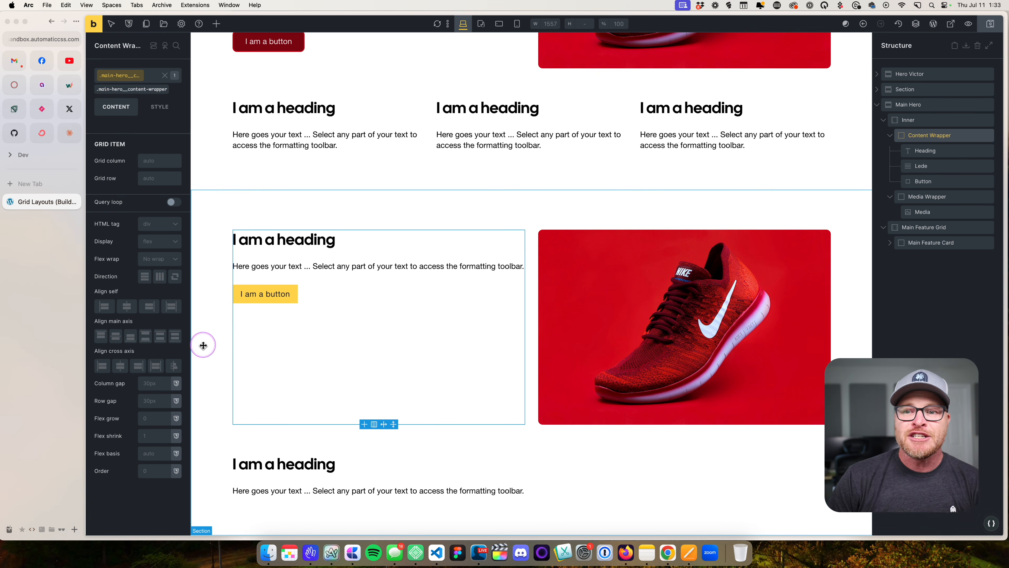
click(119, 365)
click(117, 338)
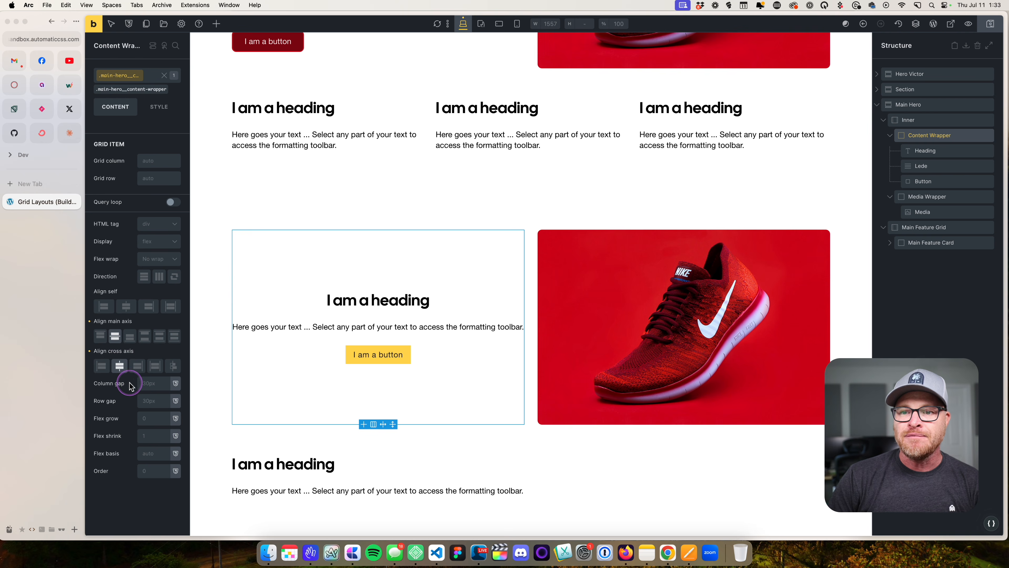
click(120, 365)
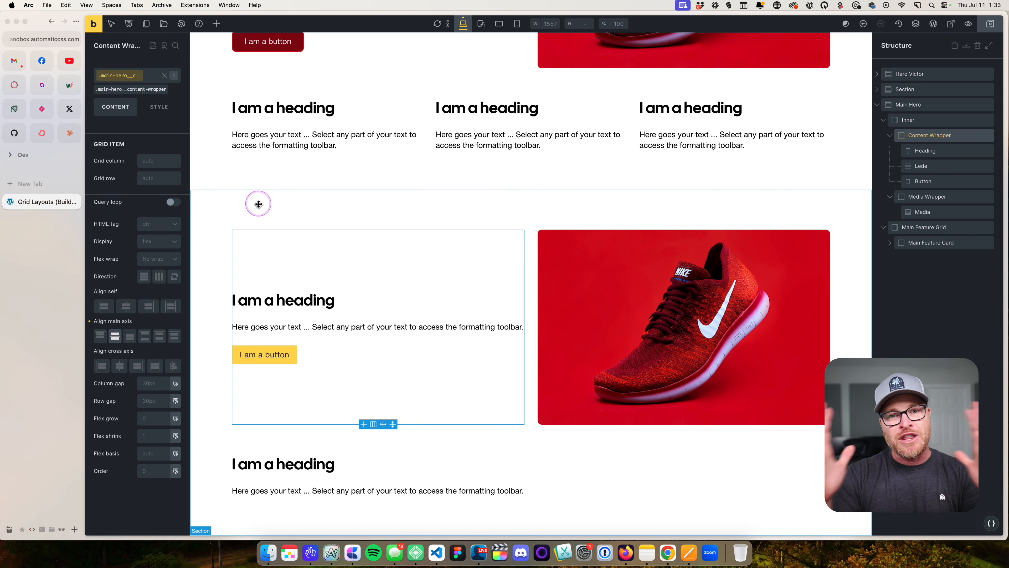
Set the width of the main-hero__content-wrapper class to the Automatic.css M width variable, using the section above as reference.
click(169, 111)
click(131, 135)
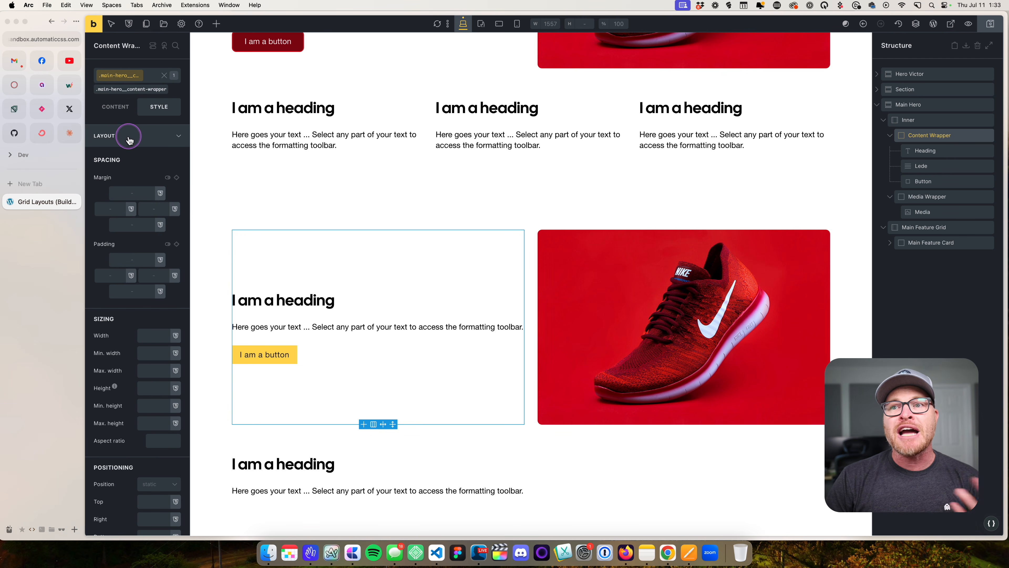
scroll(302, 117, up, 5)
scroll(424, 234, down, 6)
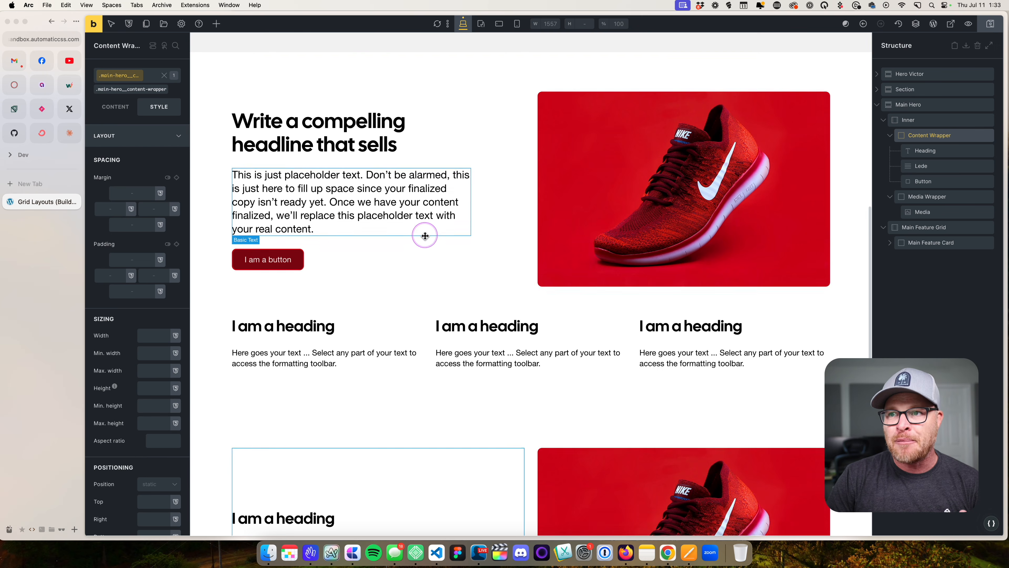
right_click(150, 333)
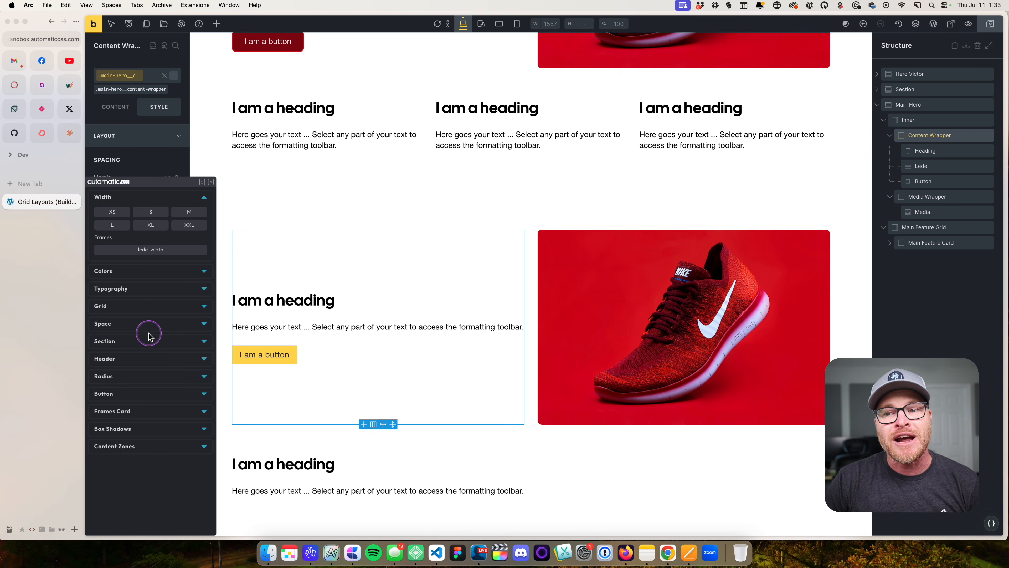
click(189, 213)
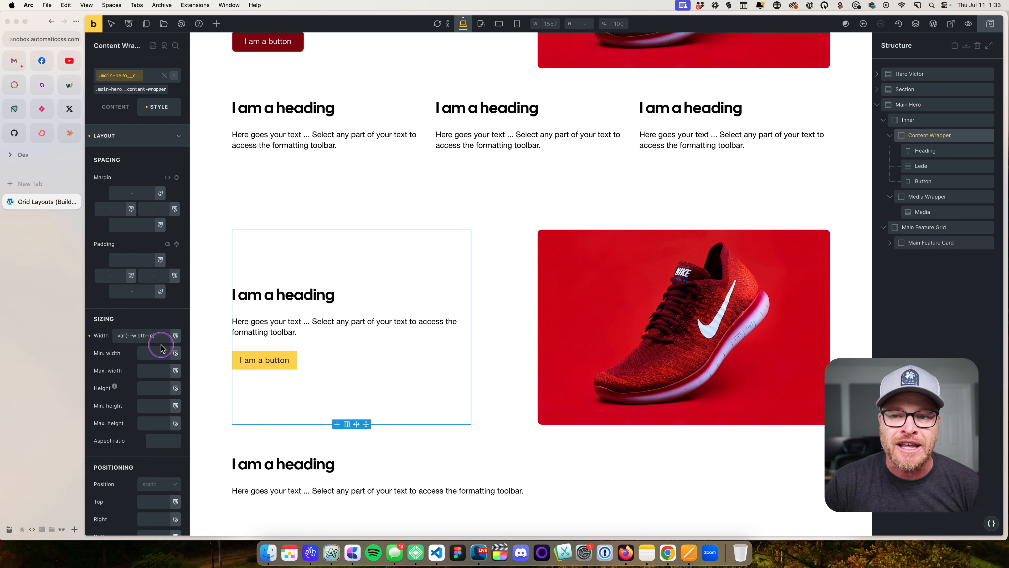
Change the HTML tag of the Main Hero heading to h1.
click(278, 294)
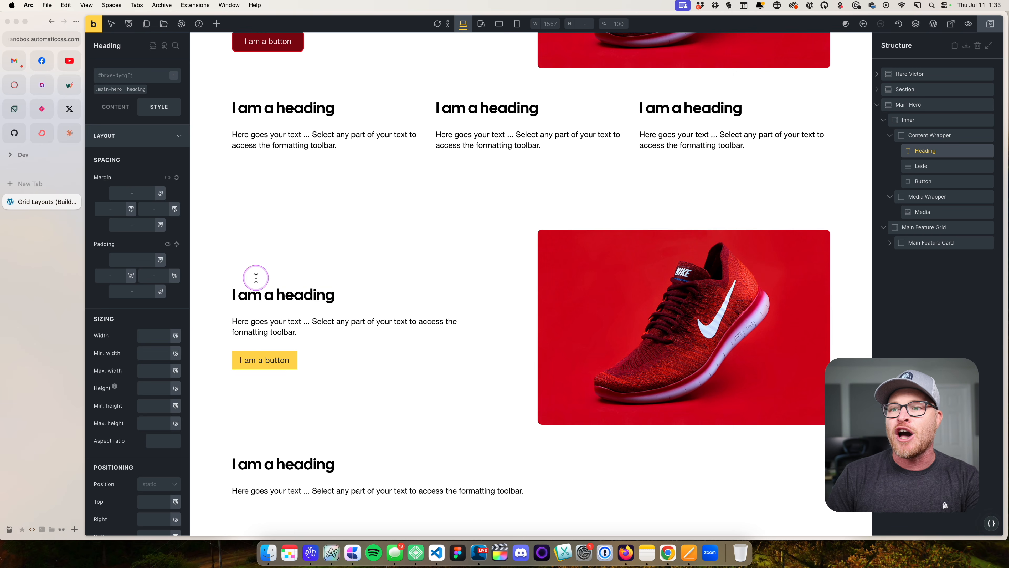
click(116, 106)
click(157, 152)
click(151, 171)
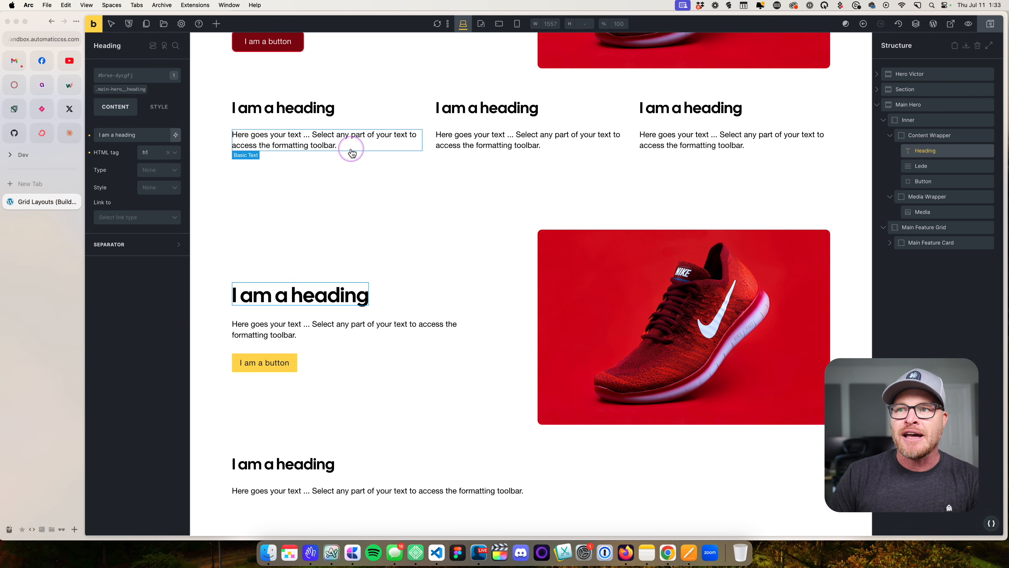
Copy the placeholder paragraph from the Section above and paste it into the Main Hero's Lede text.
scroll(350, 150, up, 3)
triple_click(327, 111)
key(super+c)
scroll(324, 159, down, 2)
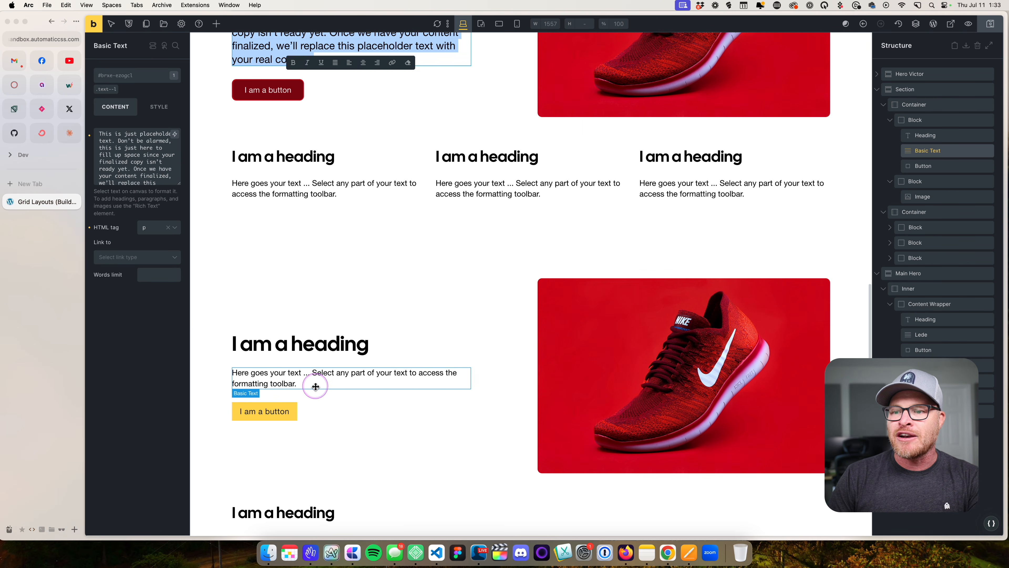
click(290, 384)
click(148, 159)
text(a)
key(super+v)
scroll(292, 229, up, 4)
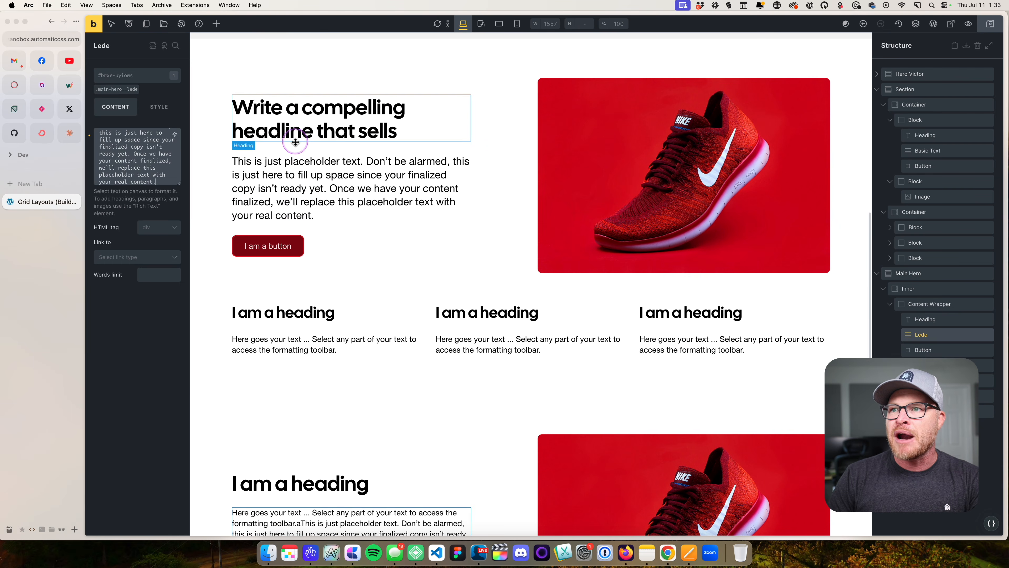
Replace the Main Hero heading's text with the headline "Write a compelling headline that sells" copied from the Section above.
click(295, 142)
triple_click(139, 123)
key(super+c)
scroll(239, 272, down, 1)
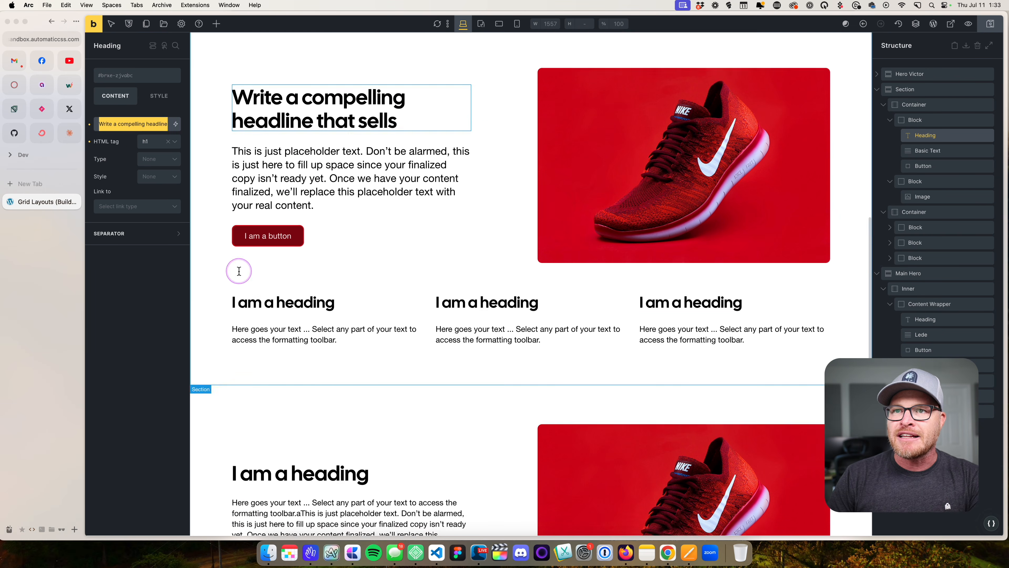
scroll(239, 271, down, 5)
click(284, 356)
triple_click(147, 135)
key(super+v)
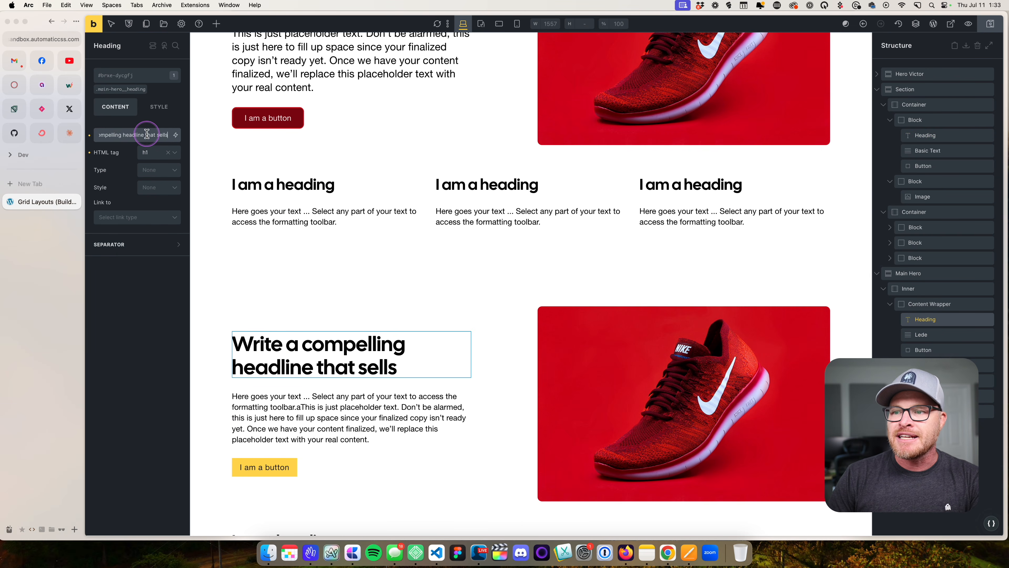
Add the Automatic.css btn--primary class to the Main Hero's button.
click(267, 466)
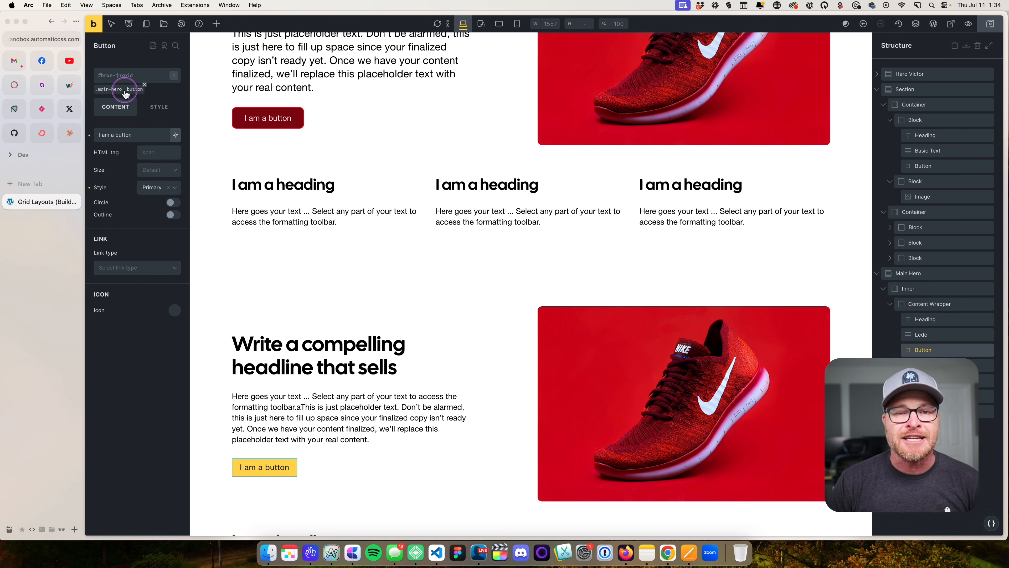
right_click(126, 81)
text(btn)
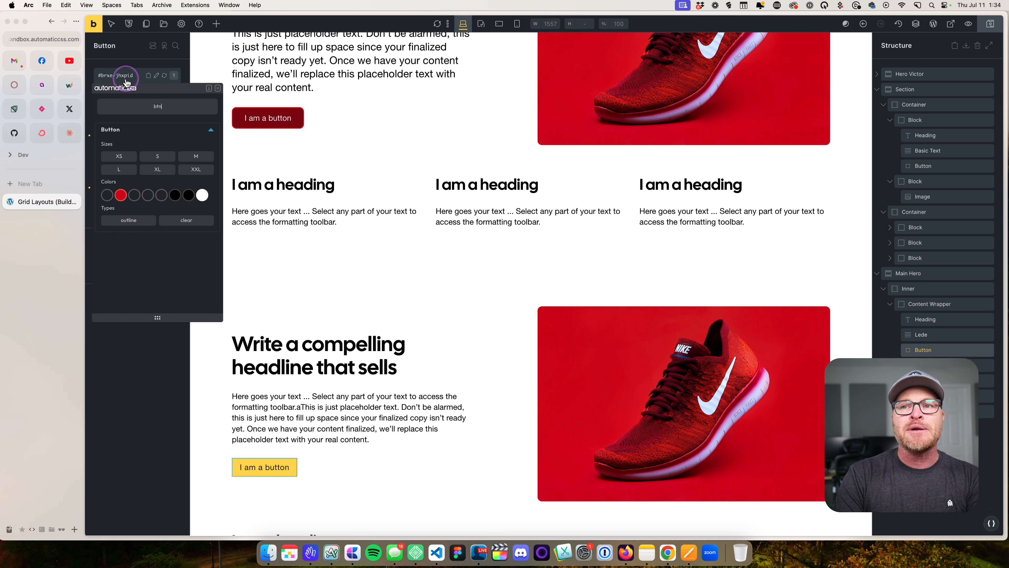
click(121, 196)
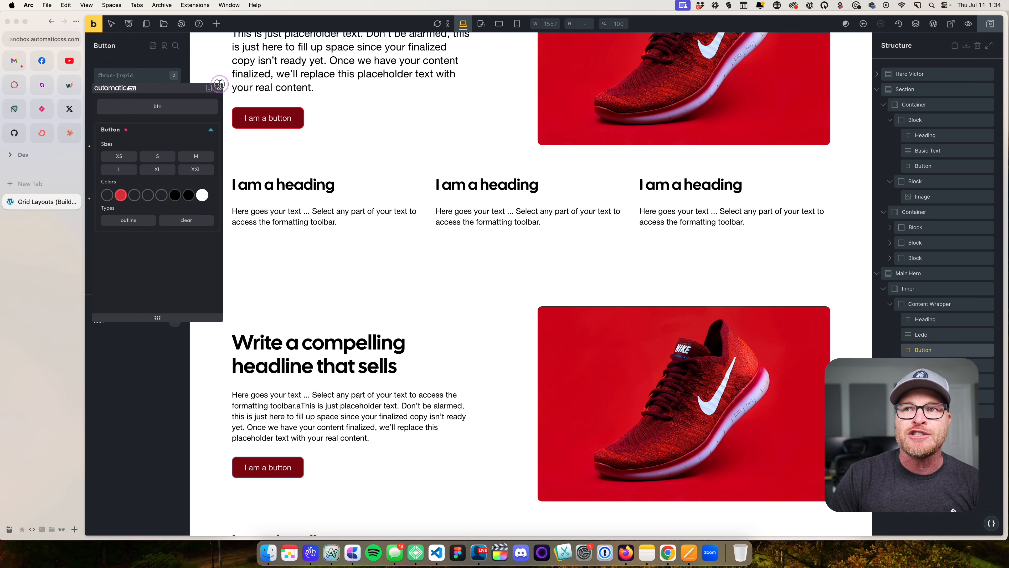
click(218, 88)
scroll(344, 333, down, 2)
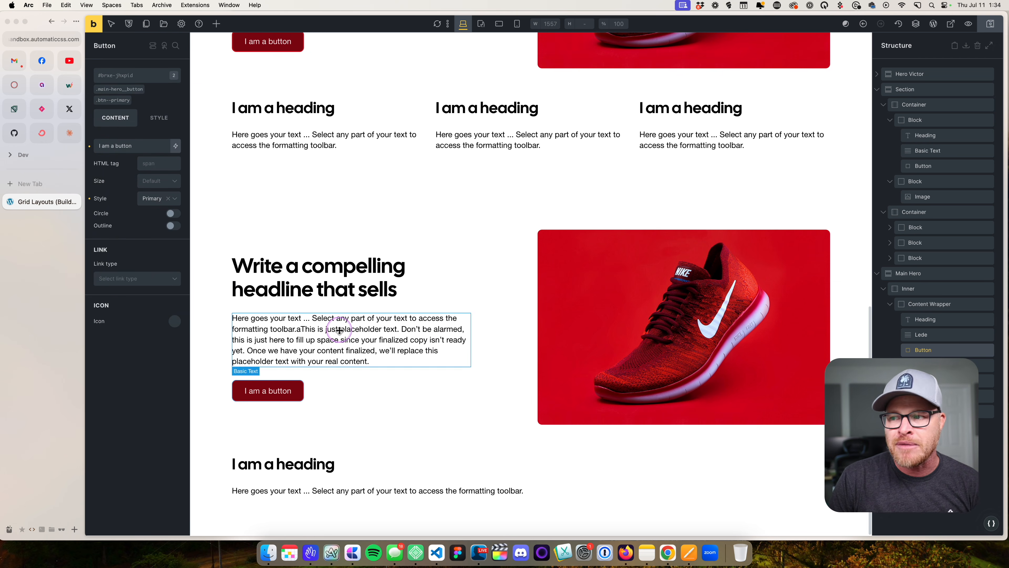
Set the main-feature-grid class to grid display with its template columns at var(--grid-3).
click(519, 308)
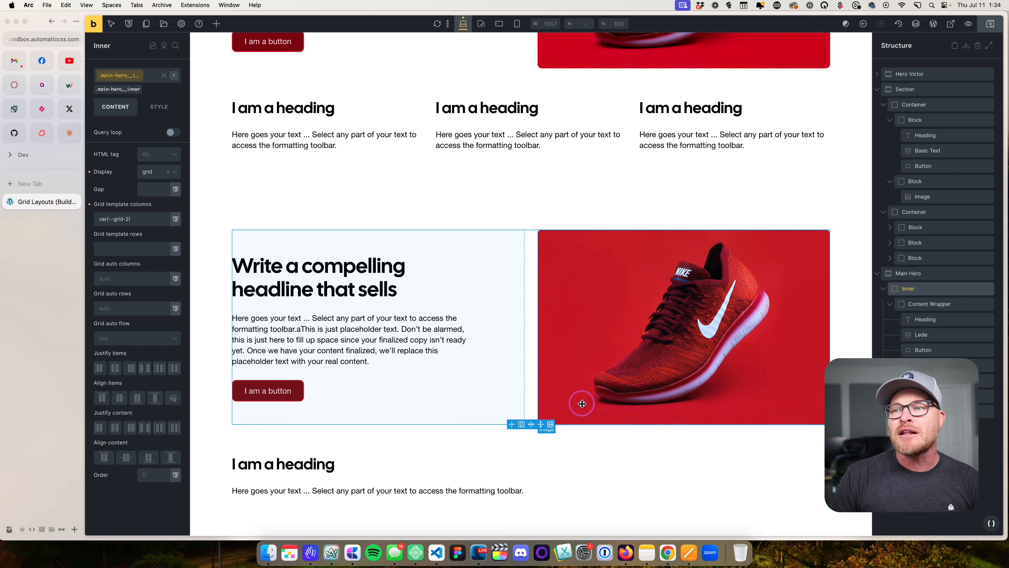
click(625, 436)
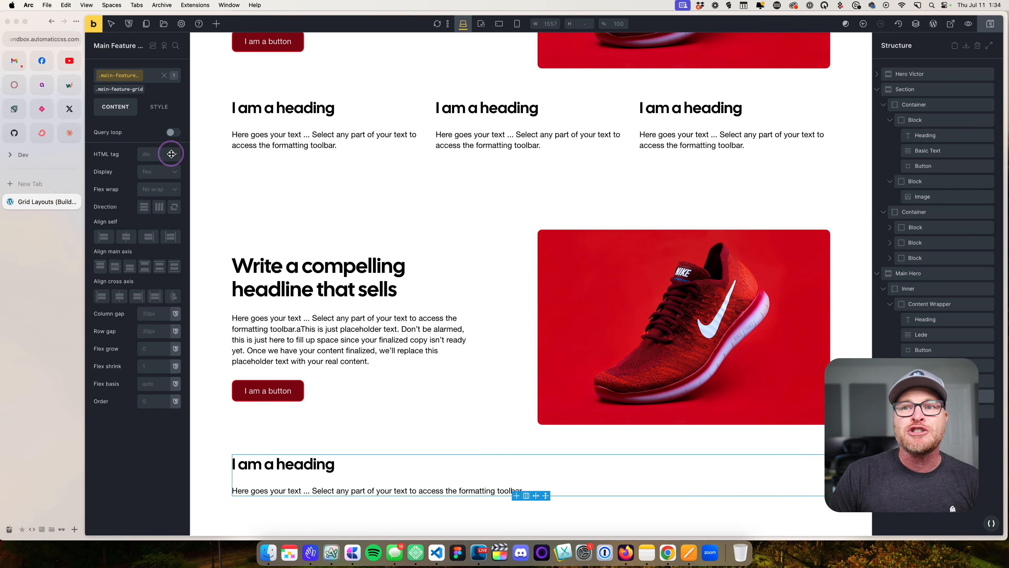
click(153, 172)
click(154, 214)
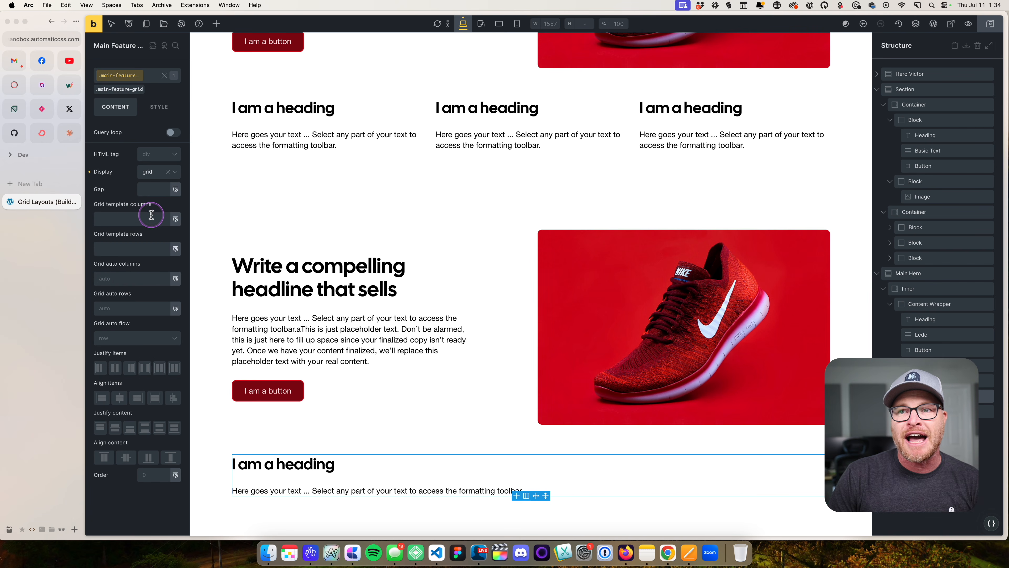
click(130, 218)
click(193, 116)
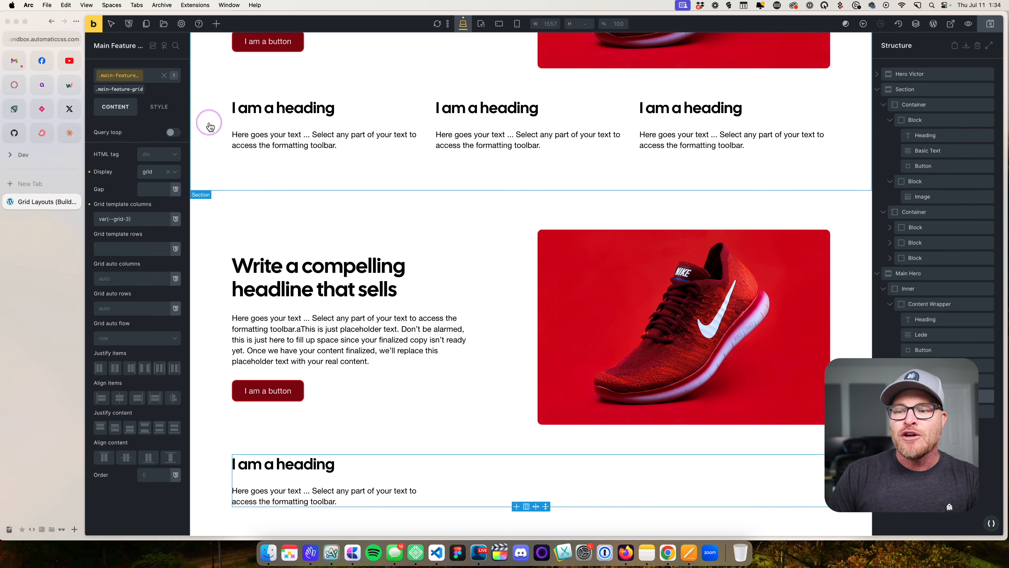
Duplicate the main-feature-card block so the feature grid holds three cards.
click(371, 477)
key(shift+super+d)
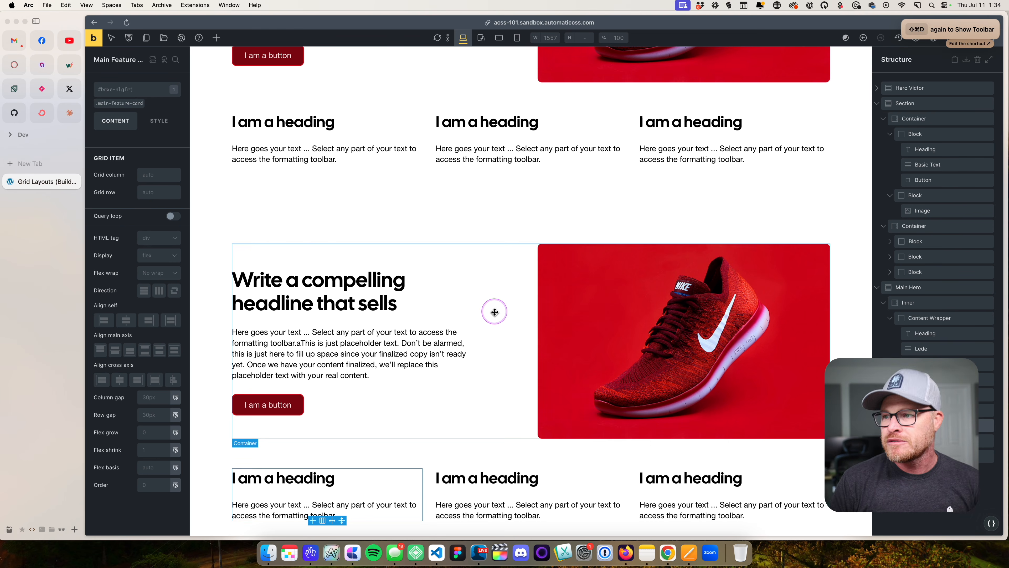
scroll(495, 312, down, 1)
At the mobile landscape breakpoint, set the main-hero__inner class's grid template columns to var(--grid-1).
click(538, 298)
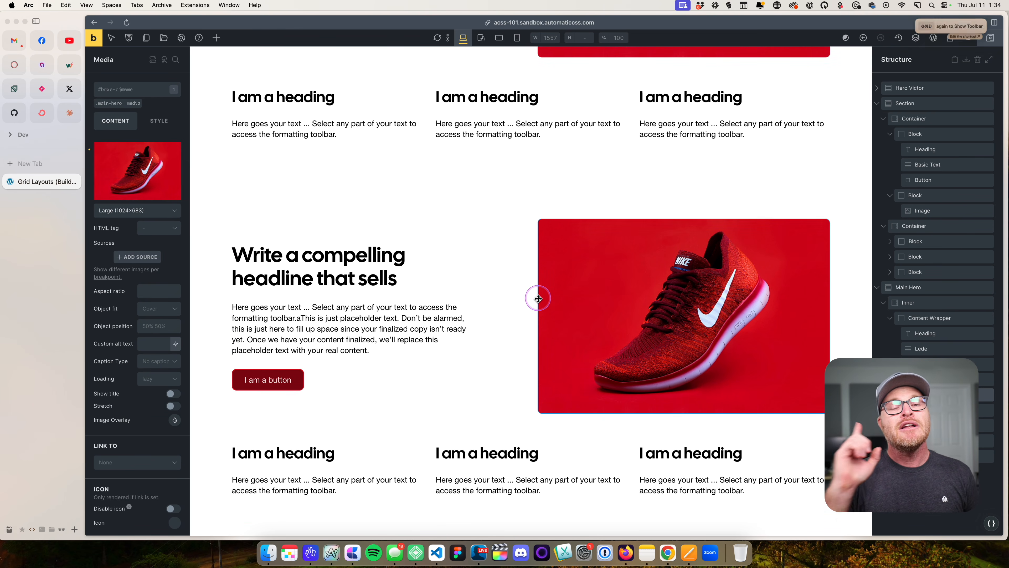
click(525, 277)
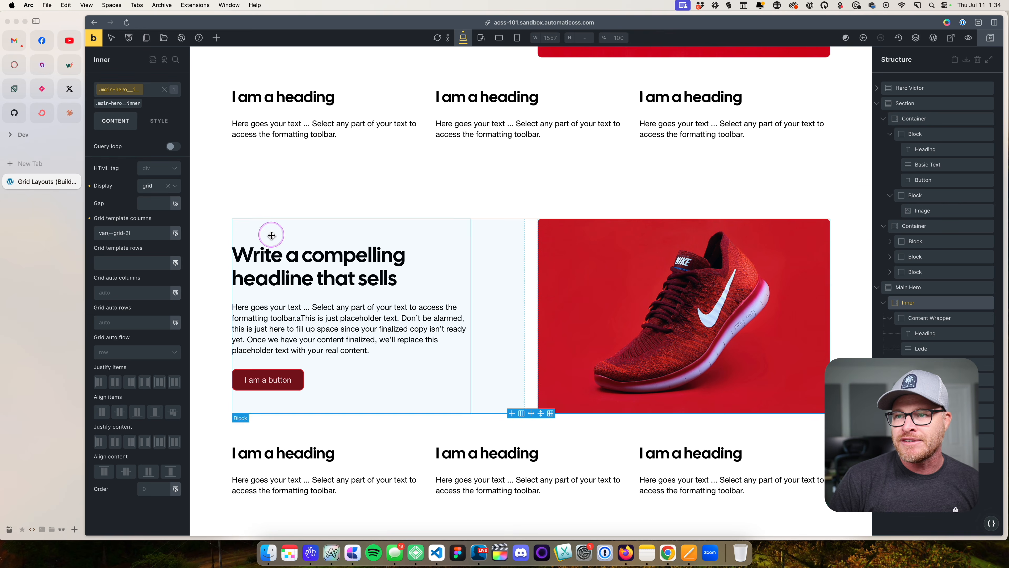
click(481, 37)
click(499, 37)
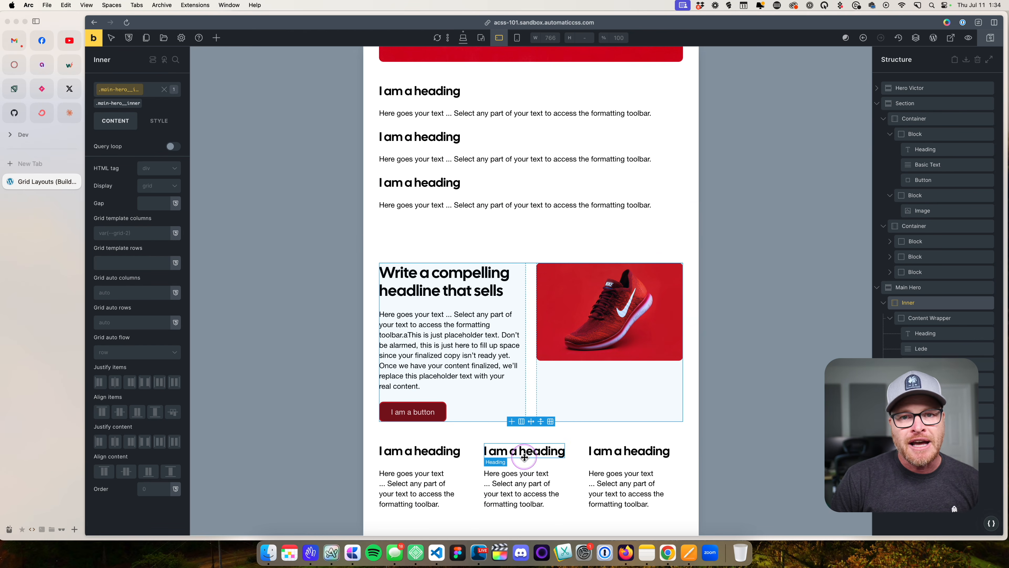
click(480, 38)
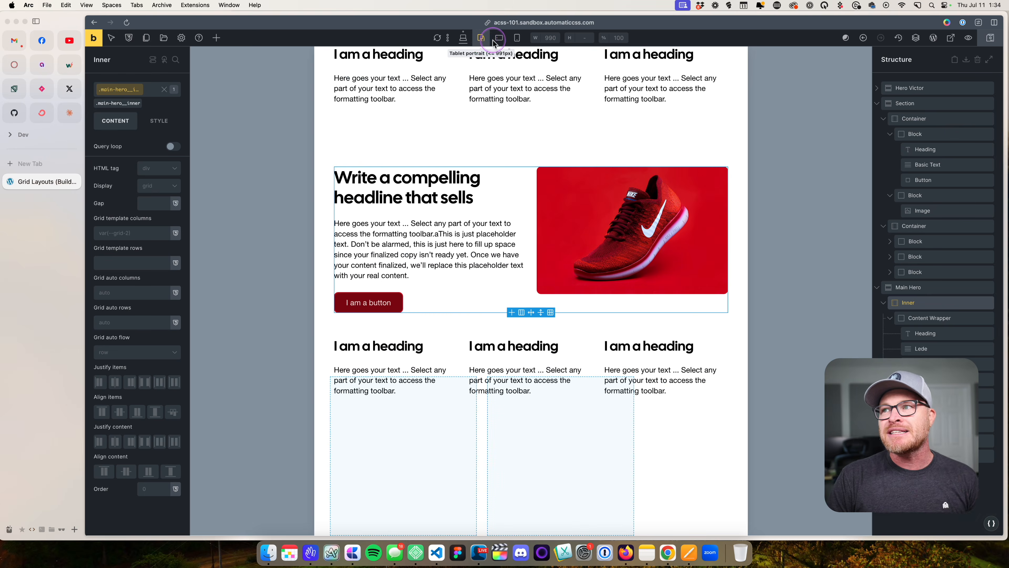
click(499, 38)
scroll(509, 266, down, 5)
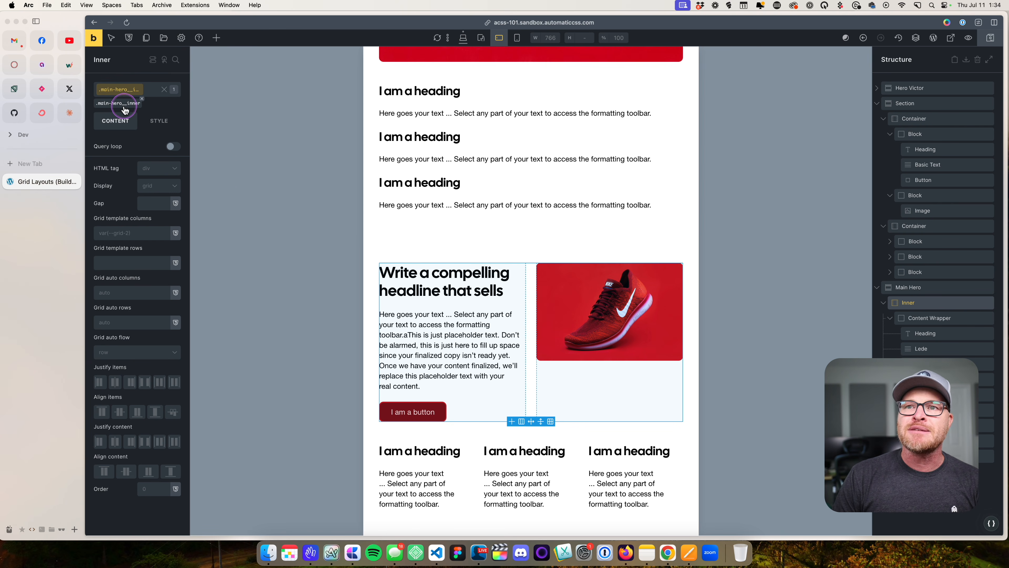
right_click(142, 233)
click(109, 114)
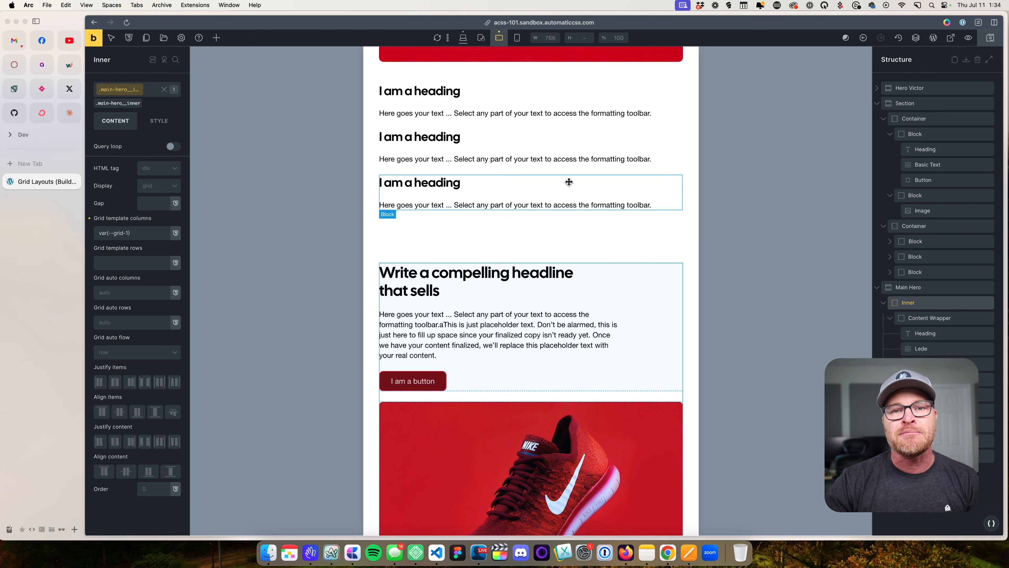
drag(141, 233, 88, 230)
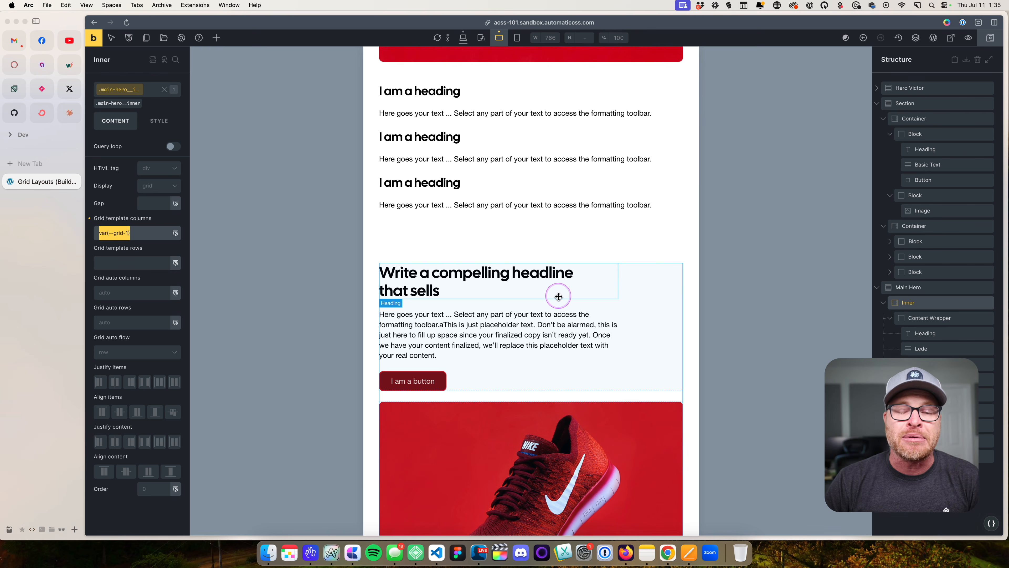
Set the main-feature-grid class's grid template columns to var(--grid-1) at the mobile landscape breakpoint and review the stacked layout.
scroll(516, 317, down, 5)
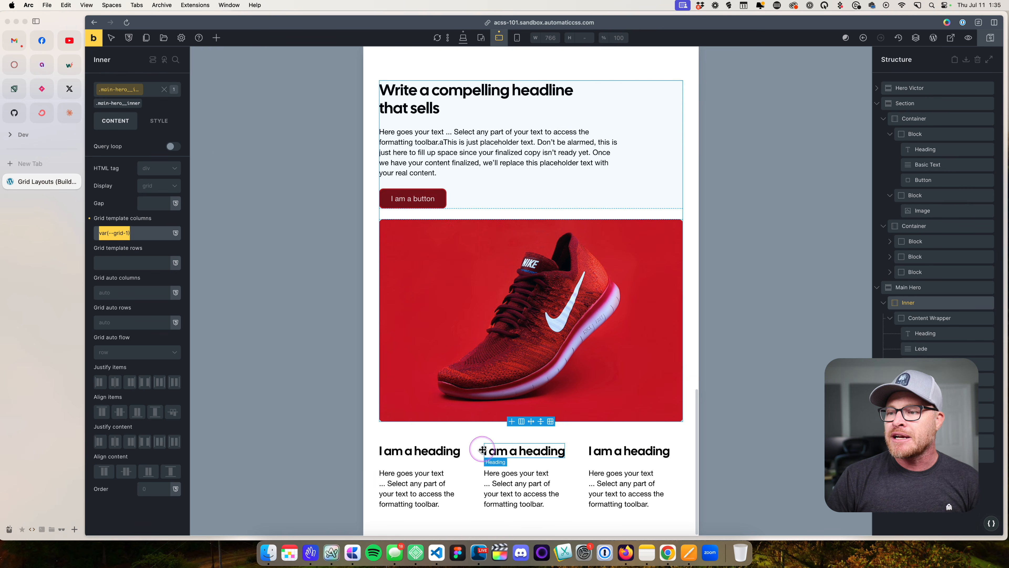
click(480, 466)
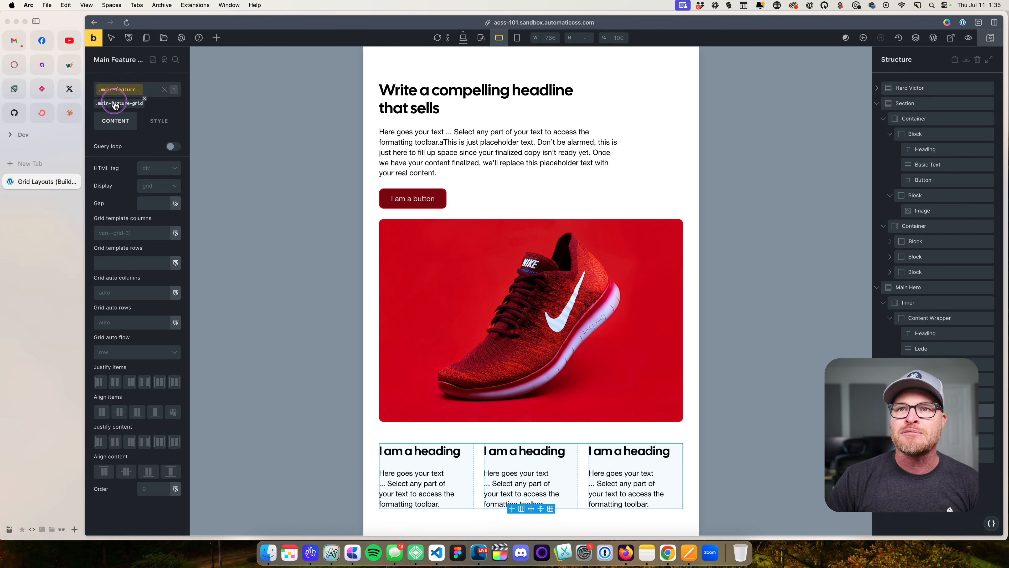
click(133, 233)
click(109, 116)
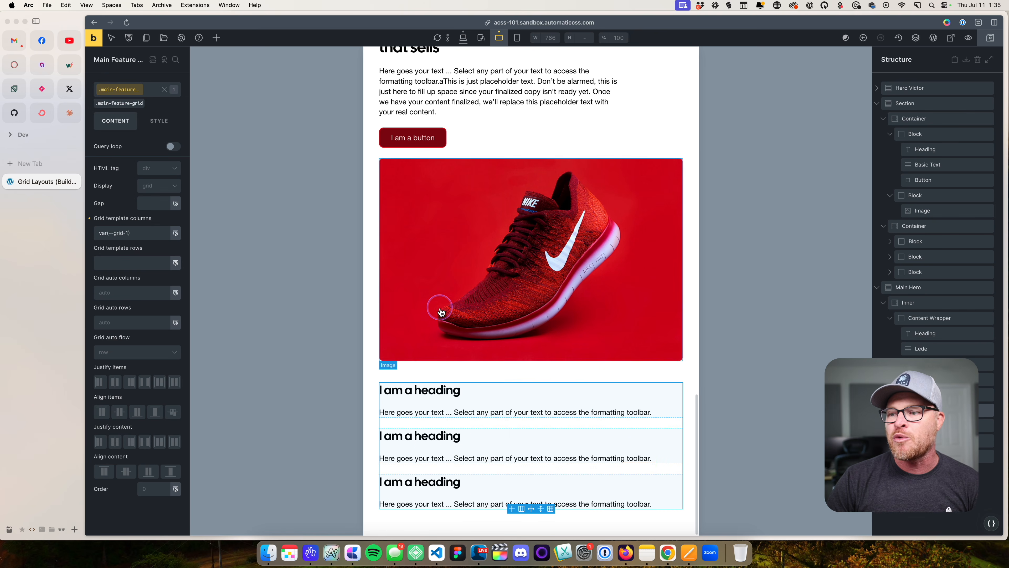
scroll(647, 442, down, 10)
scroll(648, 445, up, 6)
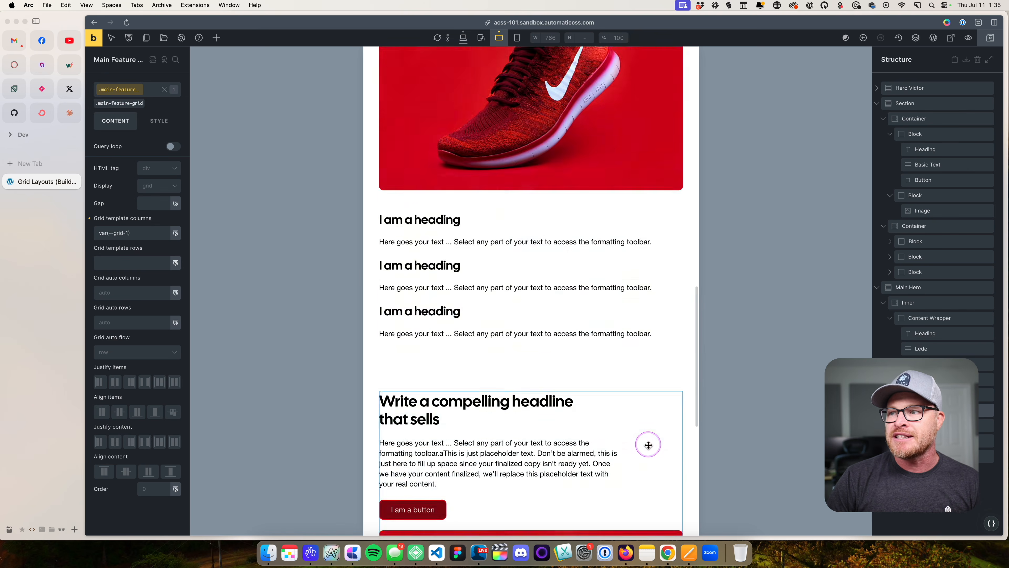
scroll(647, 443, up, 15)
Return to the desktop breakpoint, delete all three sections from the page and add a new empty Section.
click(463, 37)
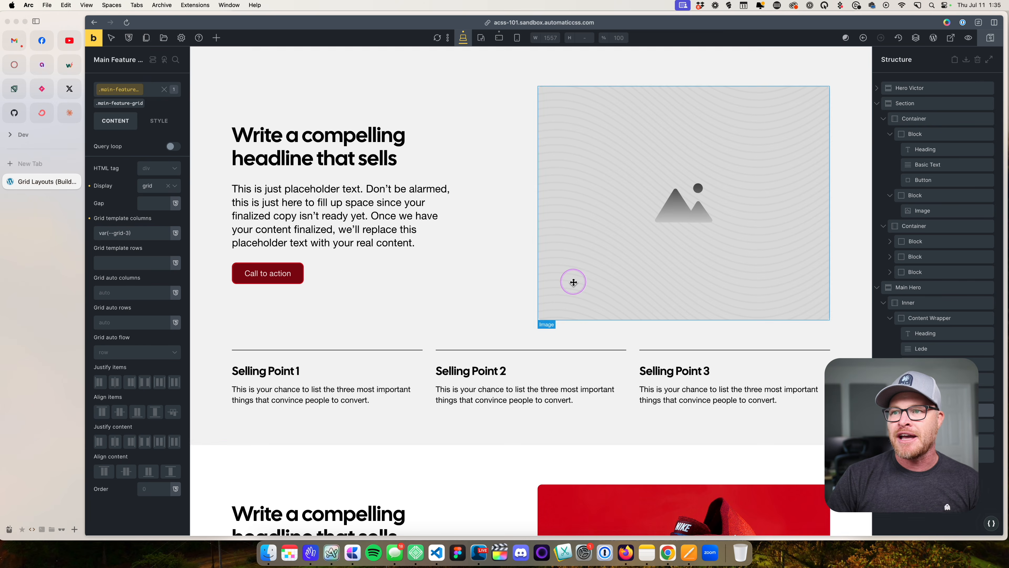
click(988, 88)
click(988, 88)
click(988, 88)
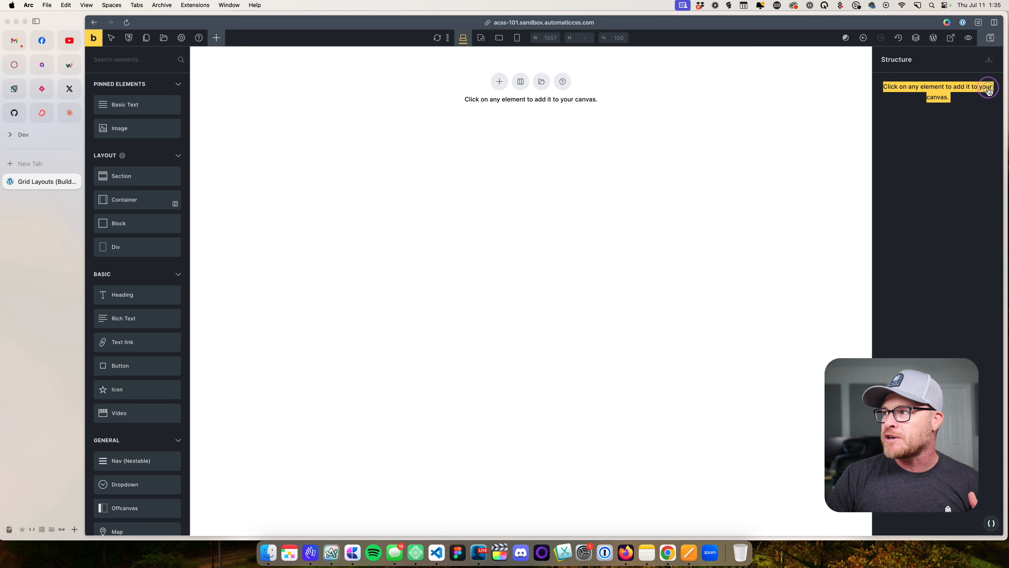
click(984, 138)
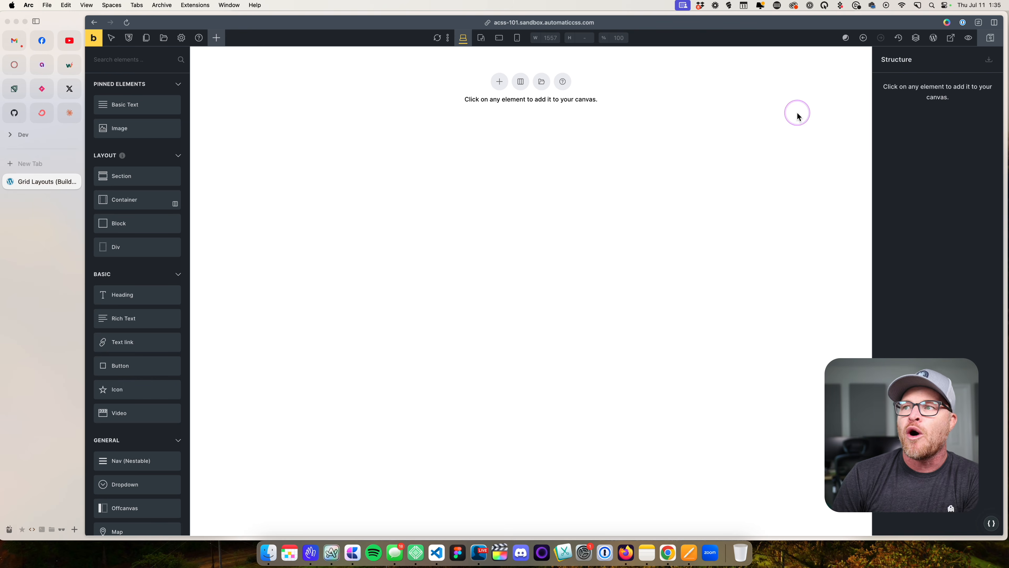
click(499, 81)
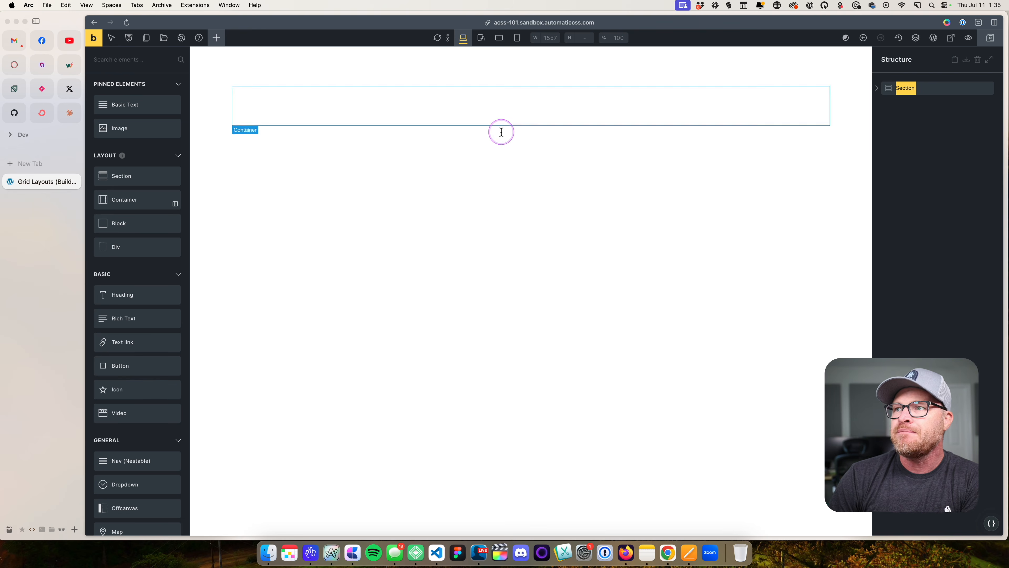
Search the Frames template library for "blog".
click(189, 41)
click(742, 116)
text(bv)
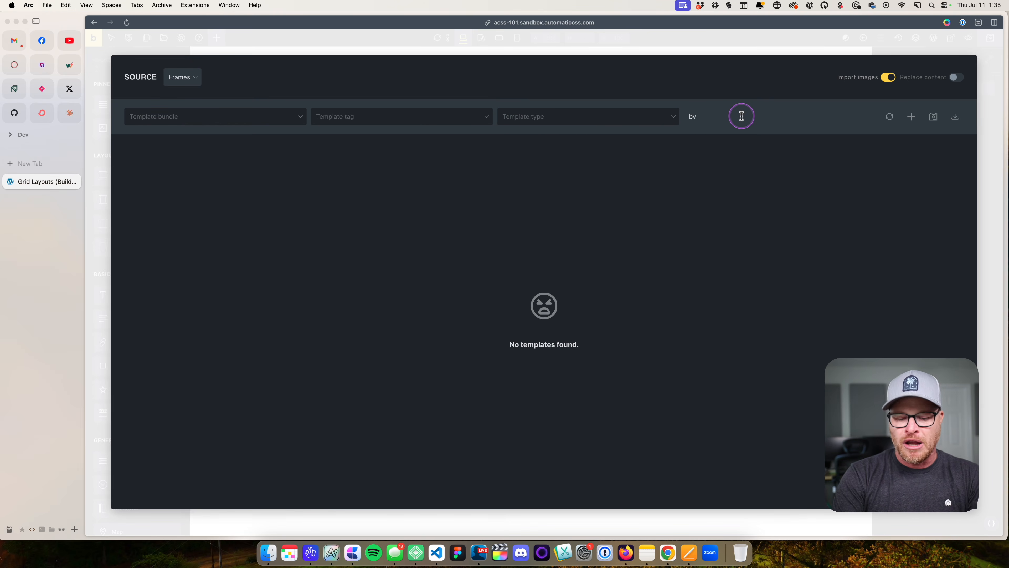
text(log)
key(BackSpace)
key(BackSpace)
key(BackSpace)
key(BackSpace)
text(log)
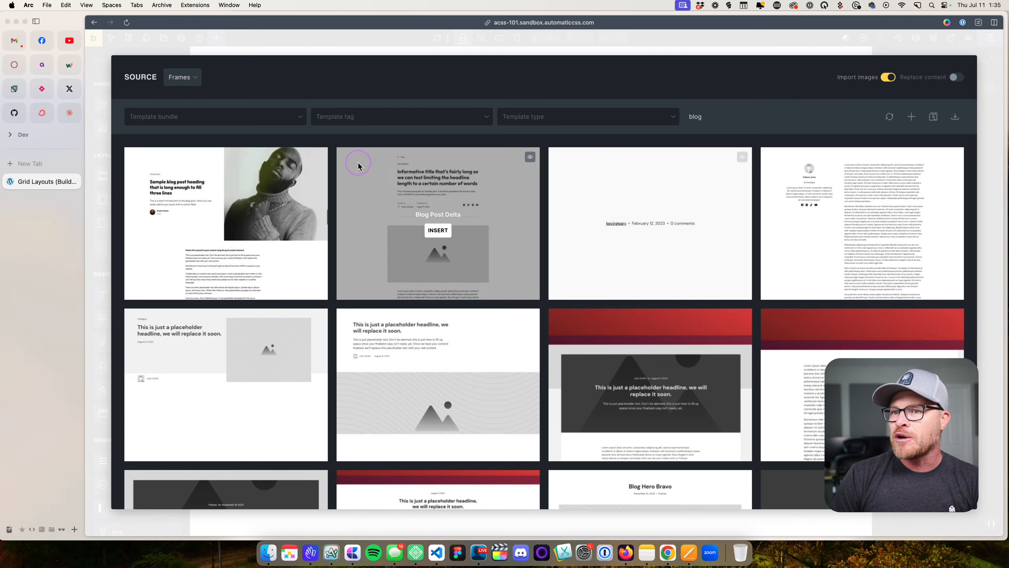
scroll(421, 191, down, 2)
Search the Frames templates for "article" and insert the Article Card Juliet template.
key(super+a)
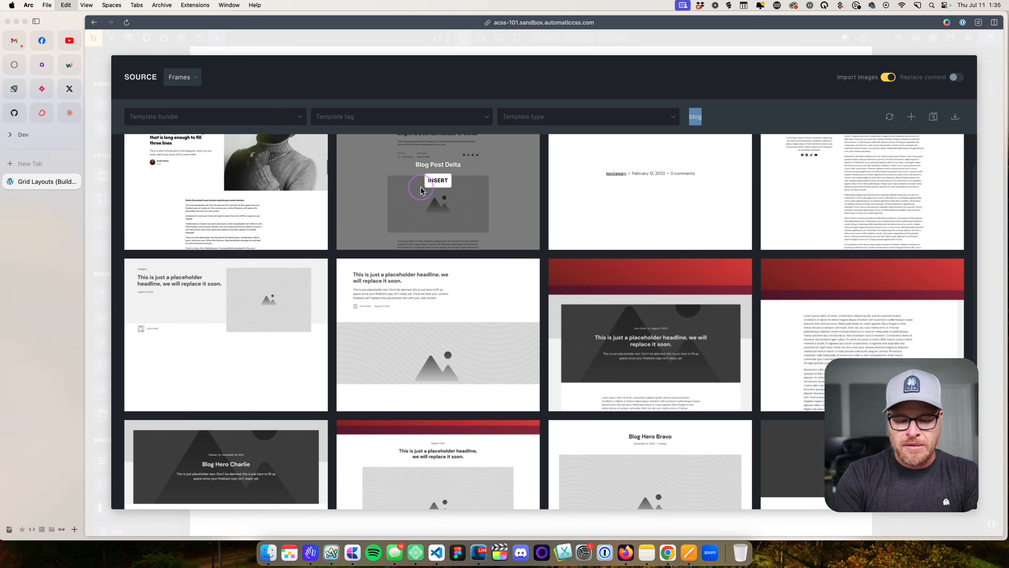
text(article)
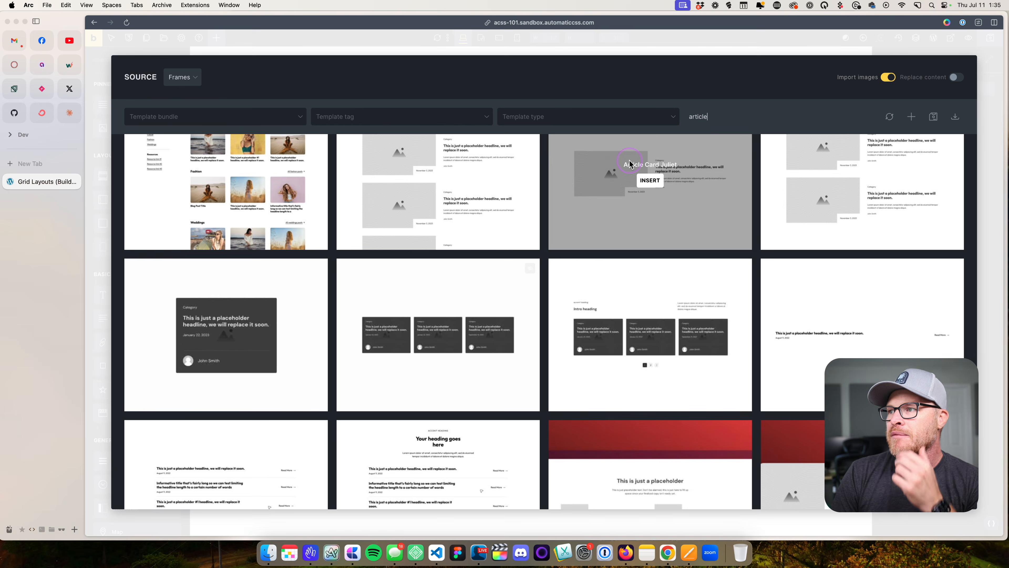
click(650, 181)
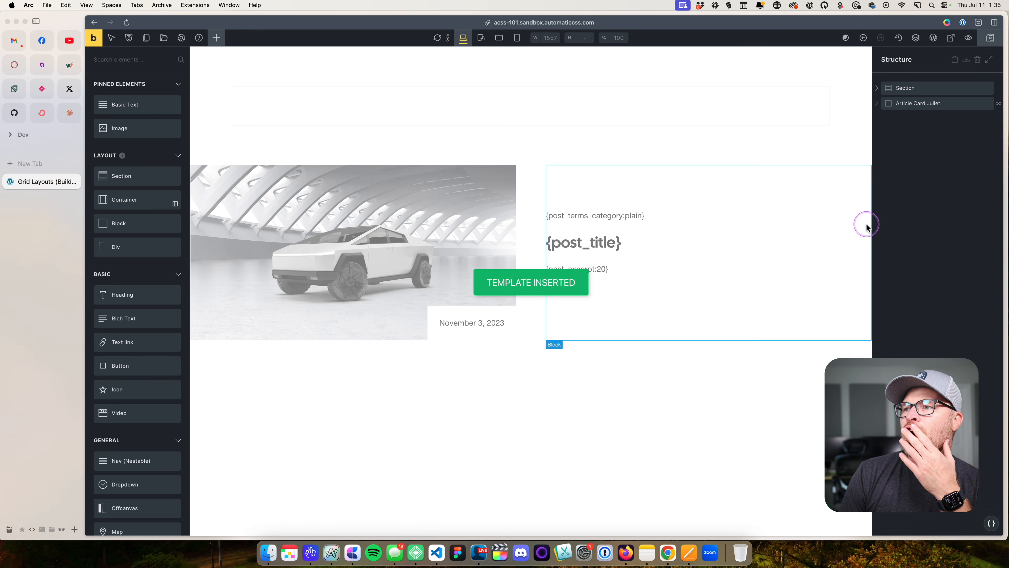
Move the Article Card Juliet block into the Container of the new Section.
click(914, 105)
click(901, 88)
mouse_move(901, 119)
mouse_down()
mouse_move(944, 111)
mouse_move(910, 117)
mouse_move(925, 108)
mouse_move(910, 104)
mouse_up()
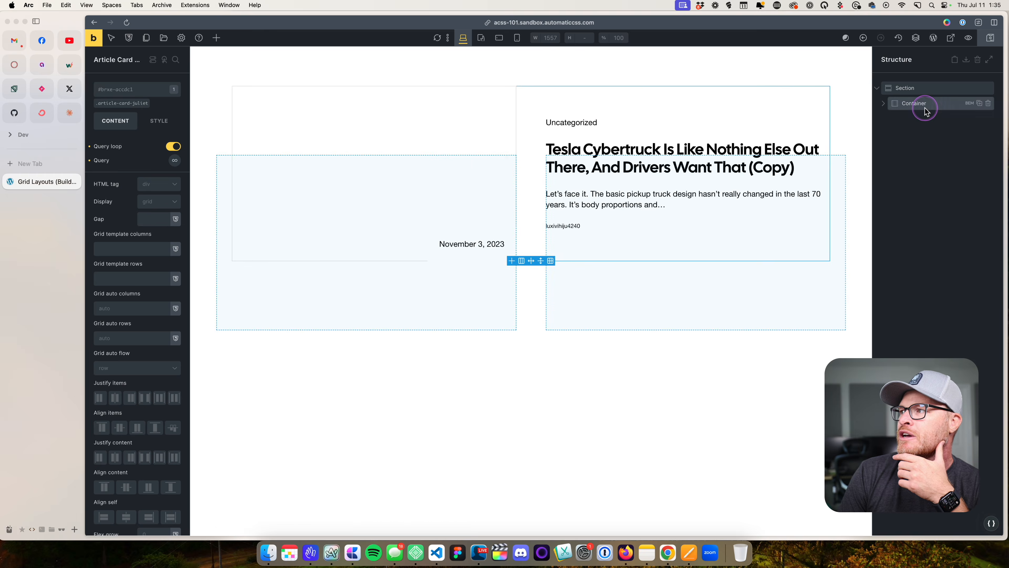
Check the Article Card Juliet inside the Container and save the page.
click(537, 219)
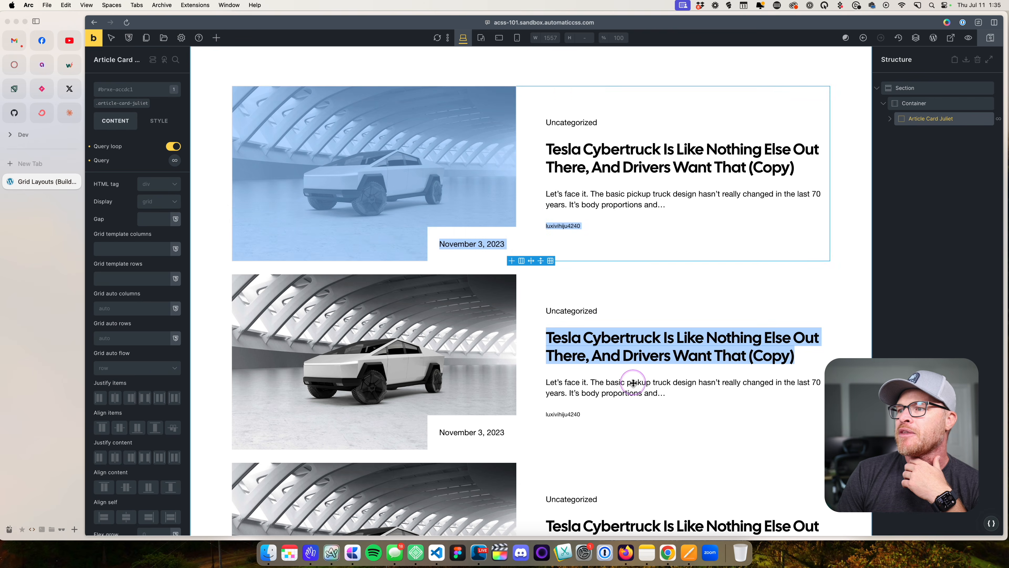
click(551, 266)
click(963, 124)
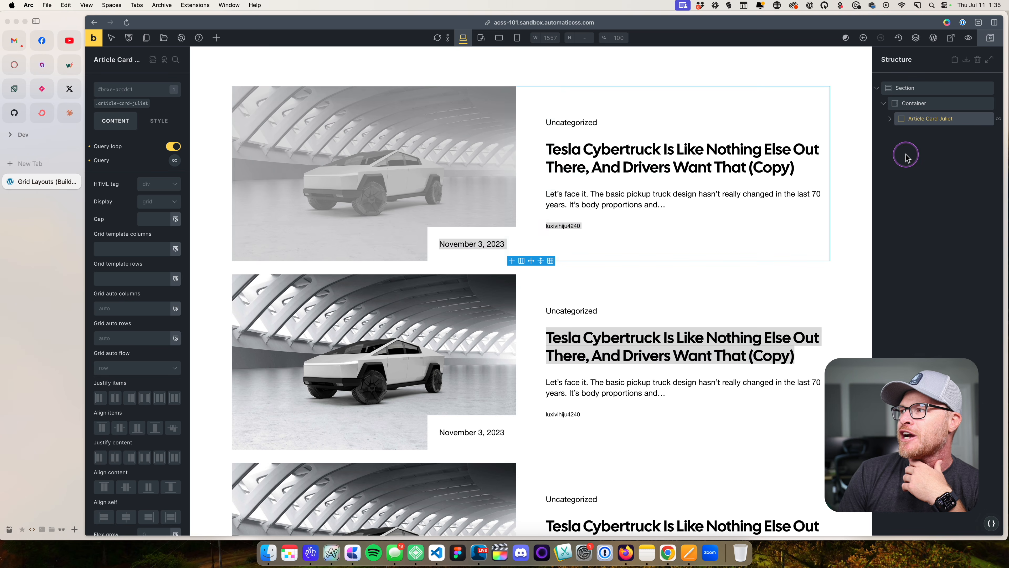
click(608, 269)
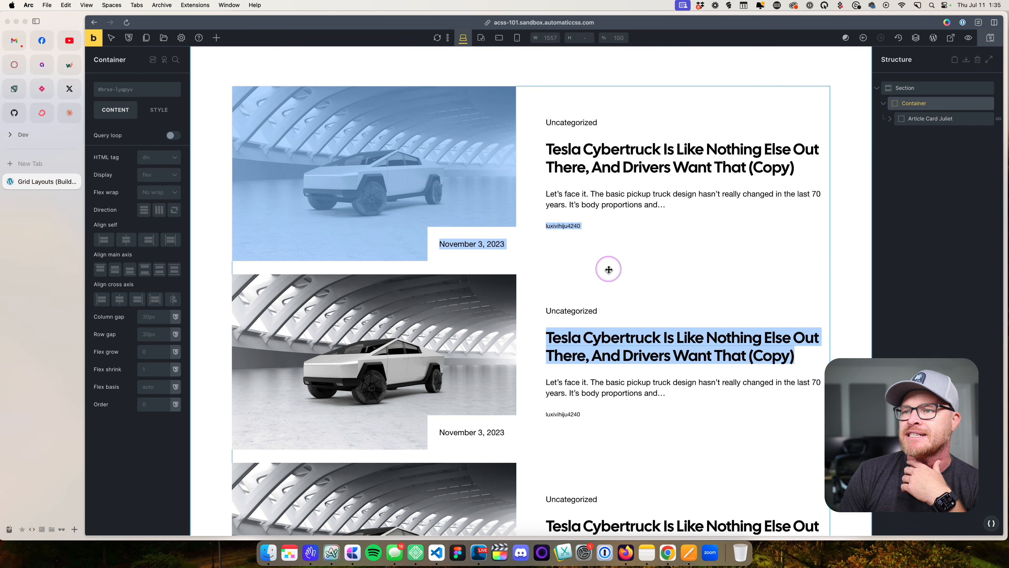
click(990, 38)
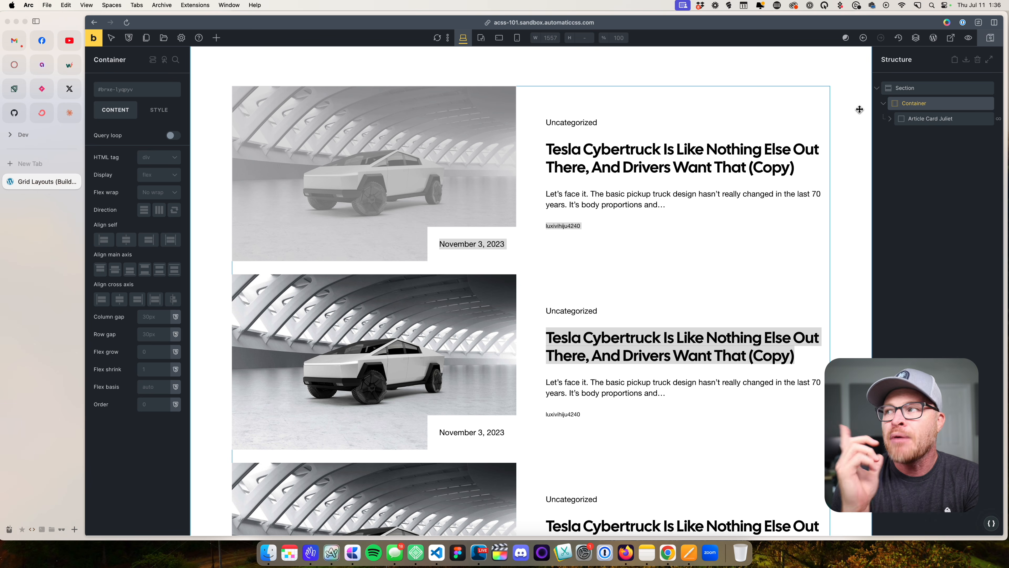
Turn off the query loop on the Article Card Juliet and duplicate the card twice within the Container.
click(930, 119)
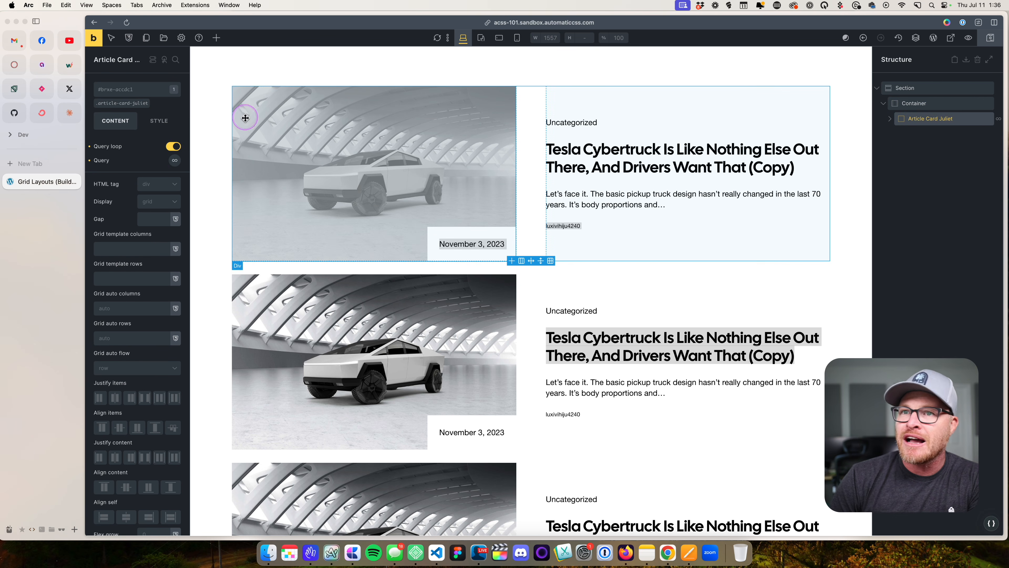
click(175, 153)
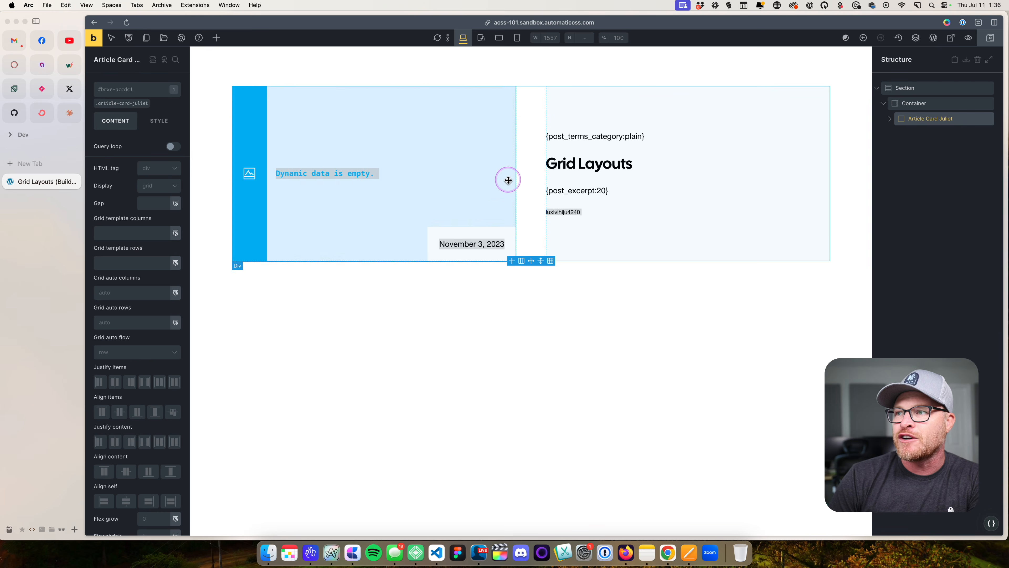
key(super+shift+d)
key(super+shift+d)
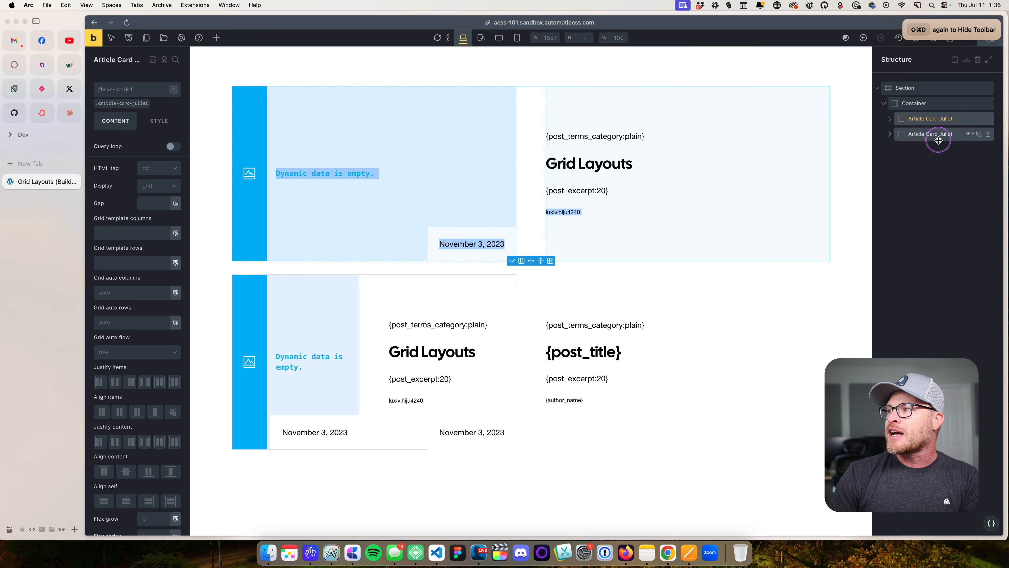
click(917, 90)
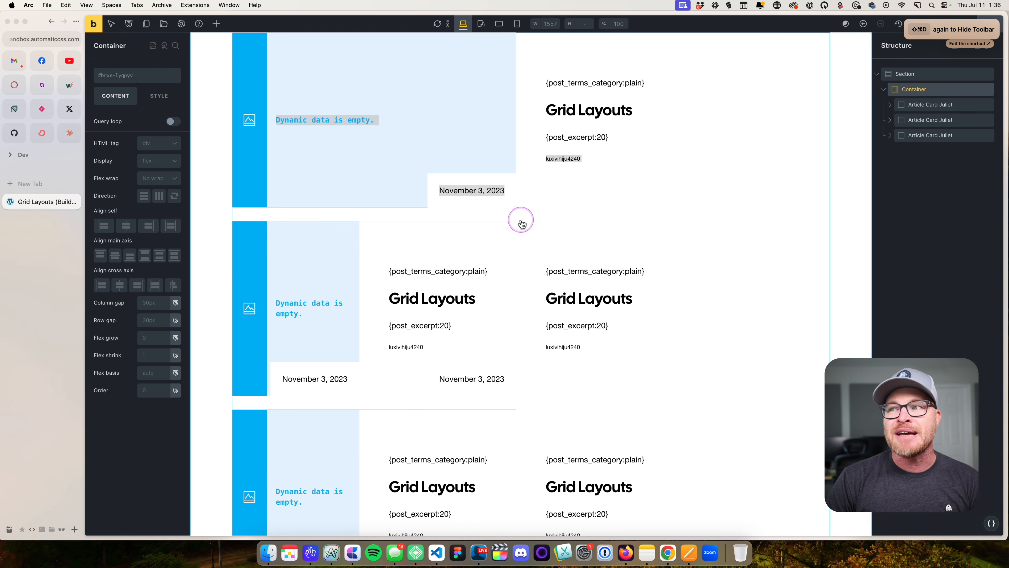
scroll(491, 230, up, 2)
Give the article-card-juliet class a light grey background color from the Automatic.css background palette and save the page.
click(522, 185)
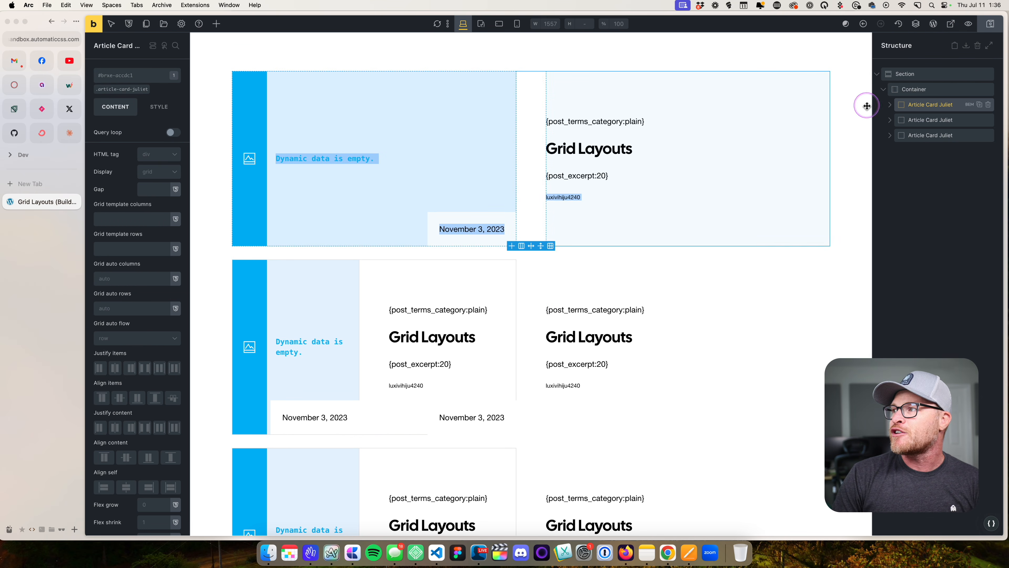
click(123, 90)
click(159, 106)
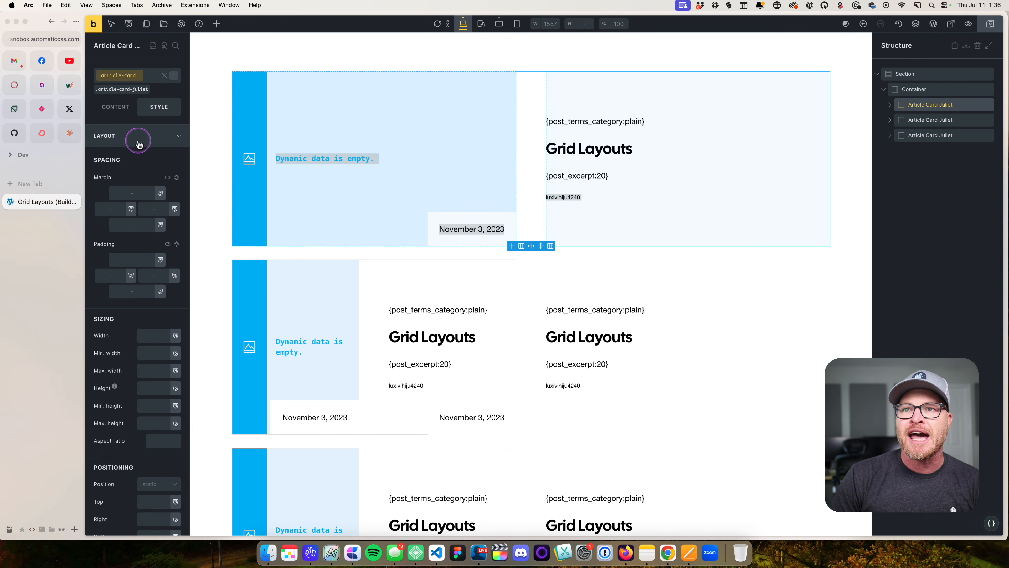
click(121, 148)
click(151, 181)
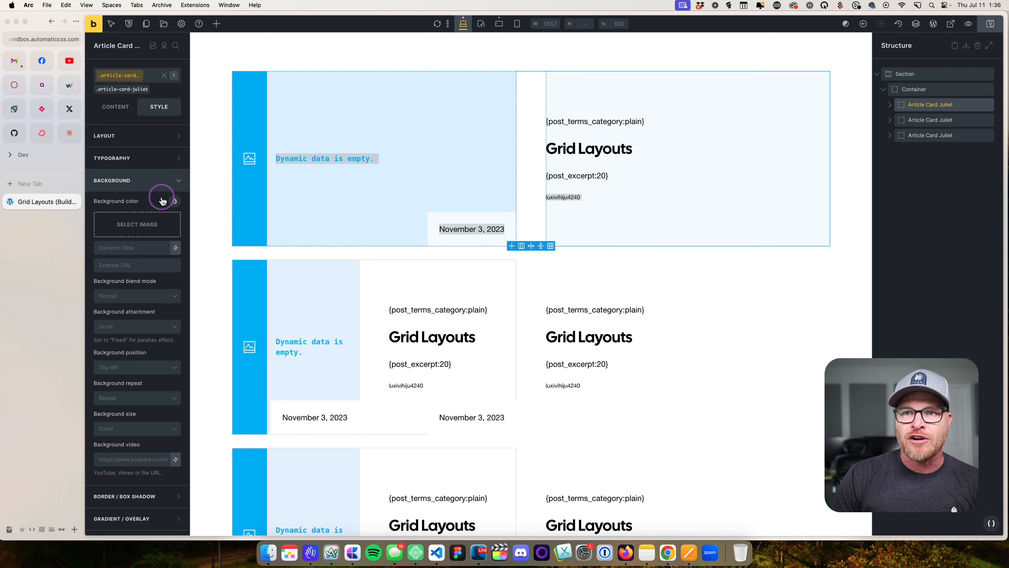
click(173, 202)
click(141, 258)
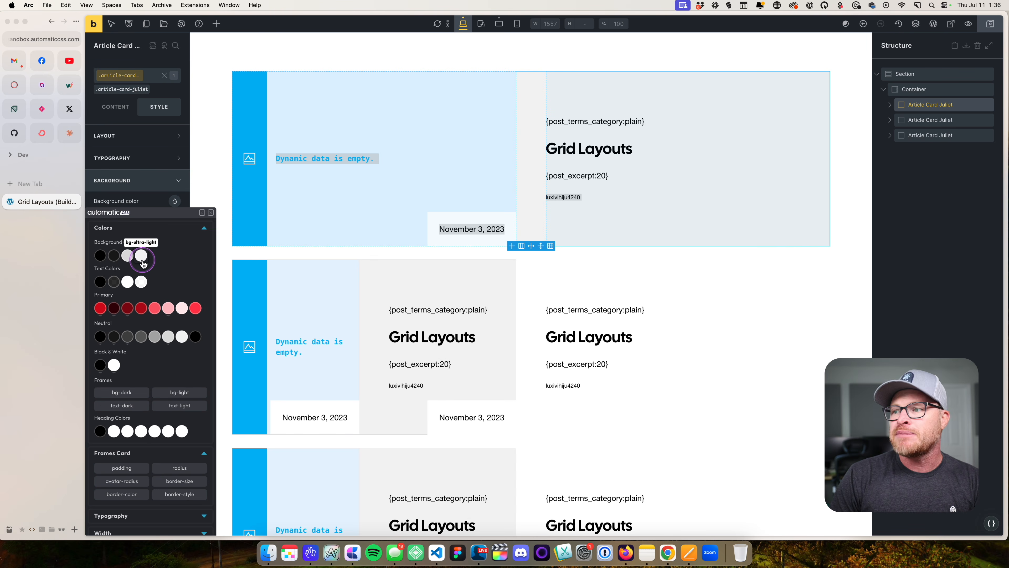
click(142, 257)
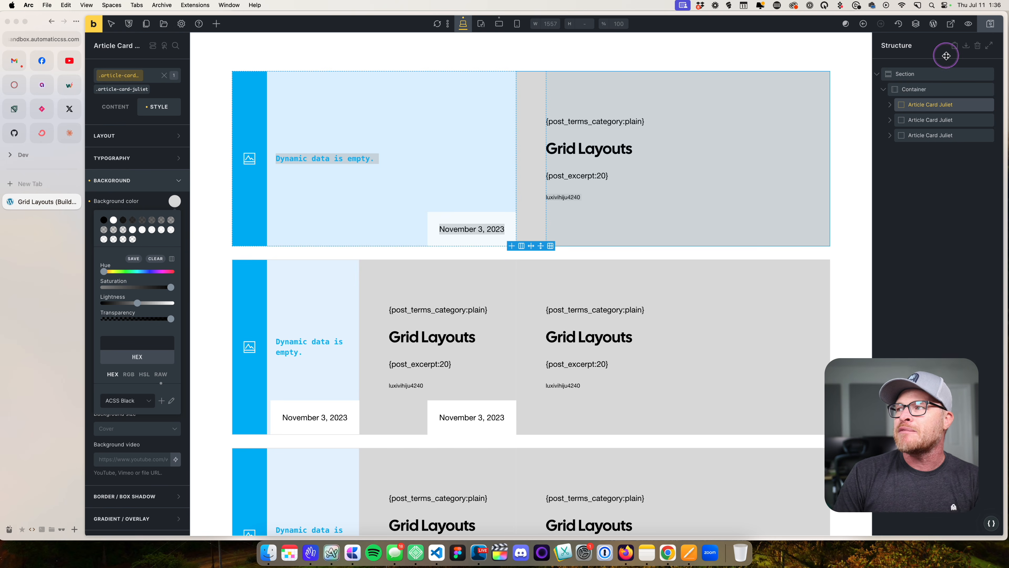
click(852, 329)
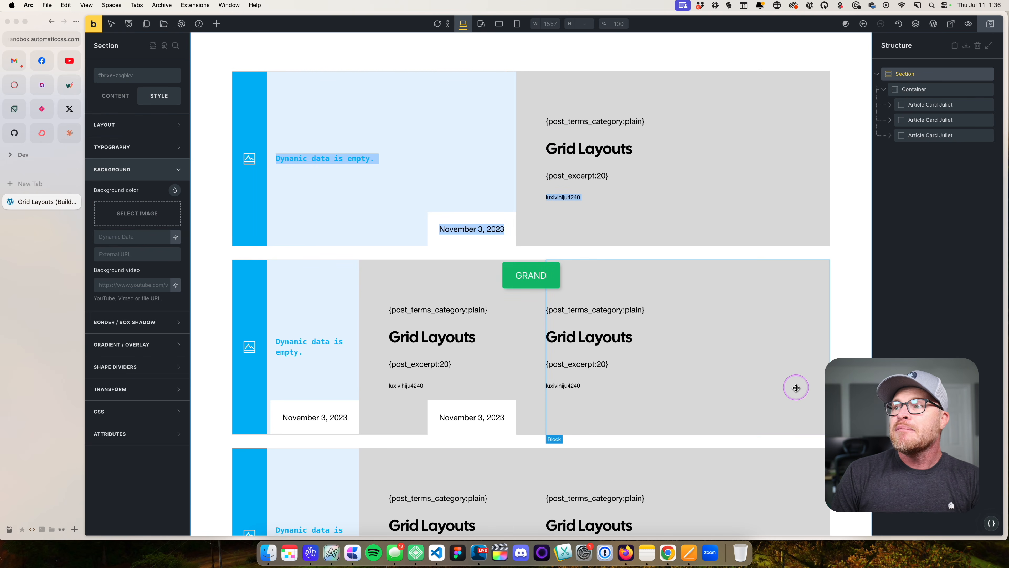
Delete the two duplicate Article Card Juliet blocks, keeping only the first card.
click(344, 156)
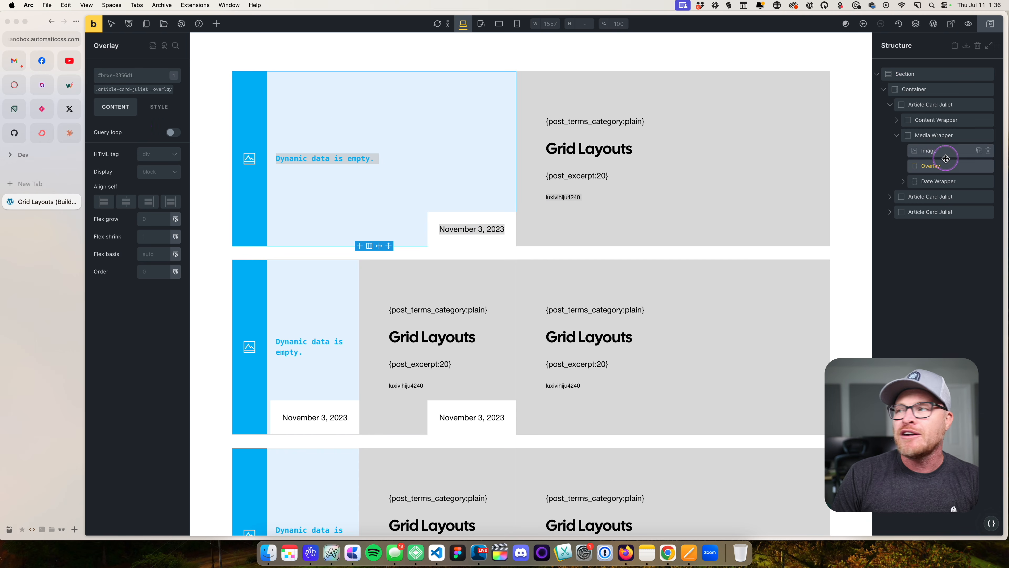
click(988, 197)
click(988, 196)
Replace the card Image's {featured_image} dynamic data with the red Nike shoe picture from the Media Library.
click(941, 156)
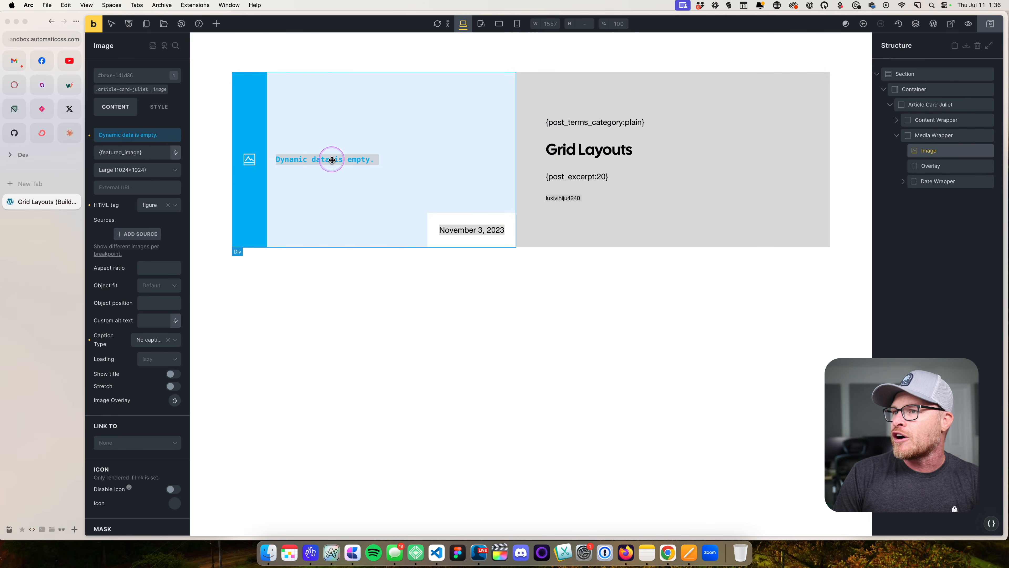
click(153, 153)
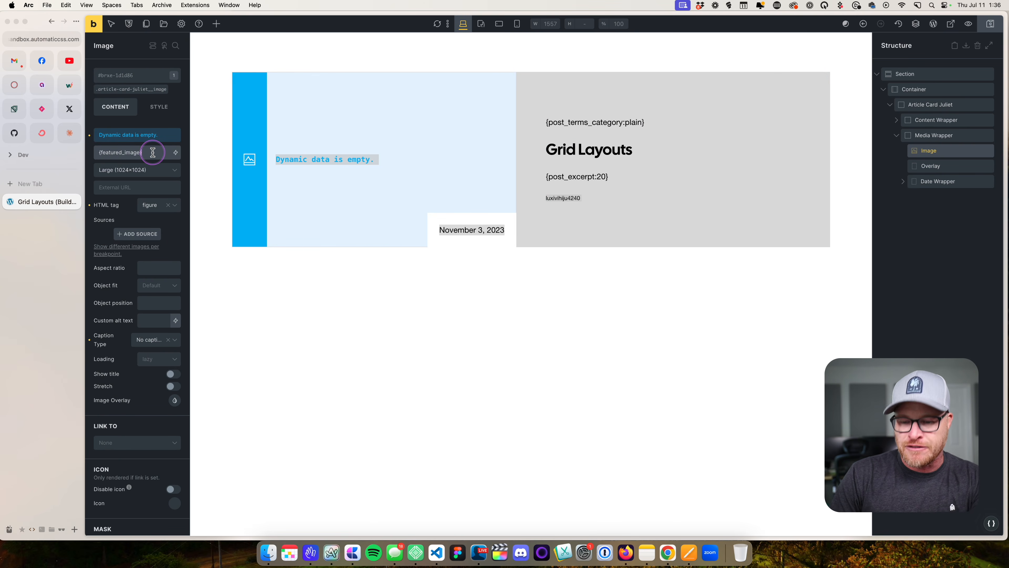
key(super+a)
key(BackSpace)
click(160, 144)
click(683, 200)
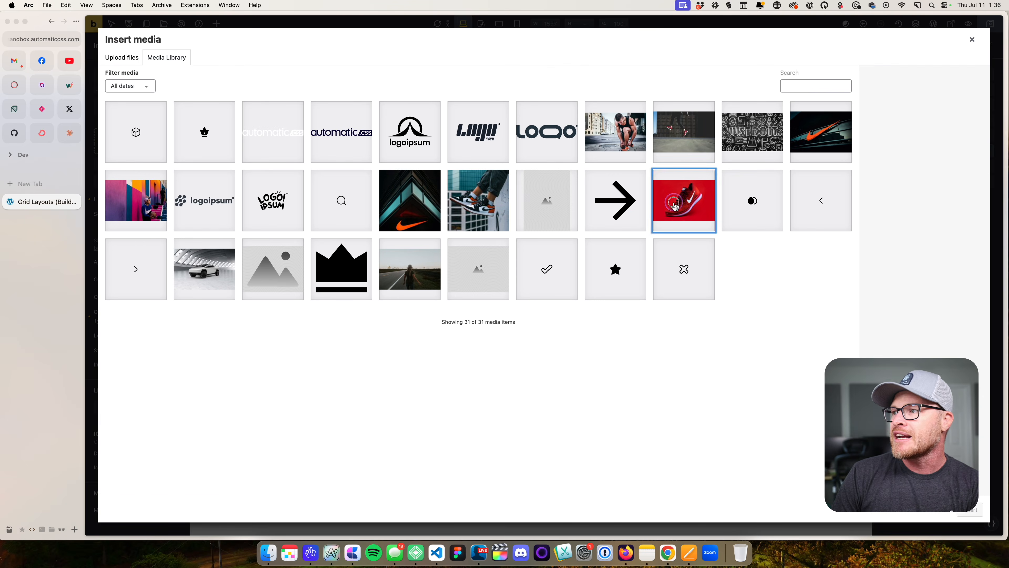
click(971, 512)
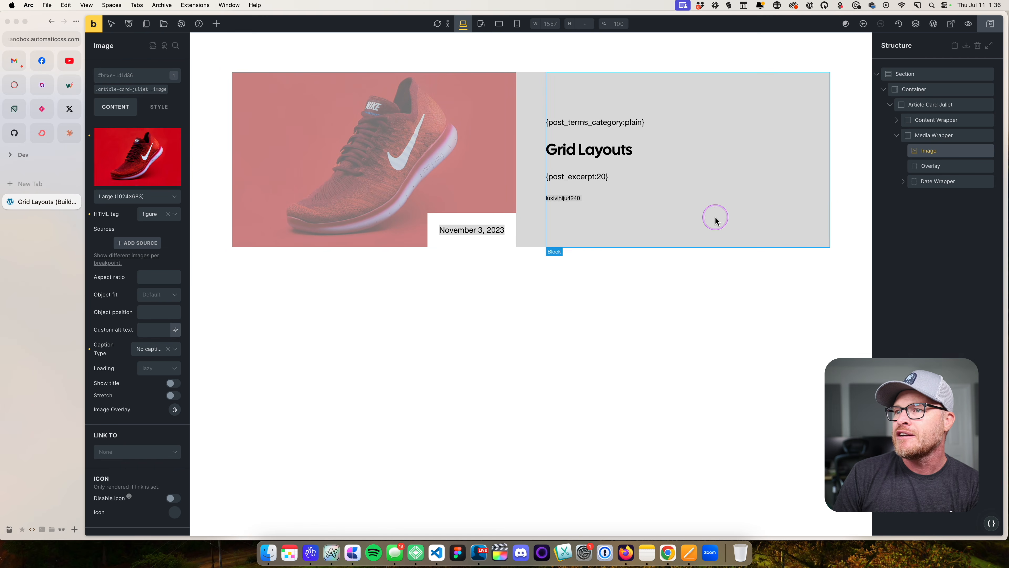
Give the Date Wrapper class the same light grey background color as the card and save the page.
click(480, 219)
click(156, 124)
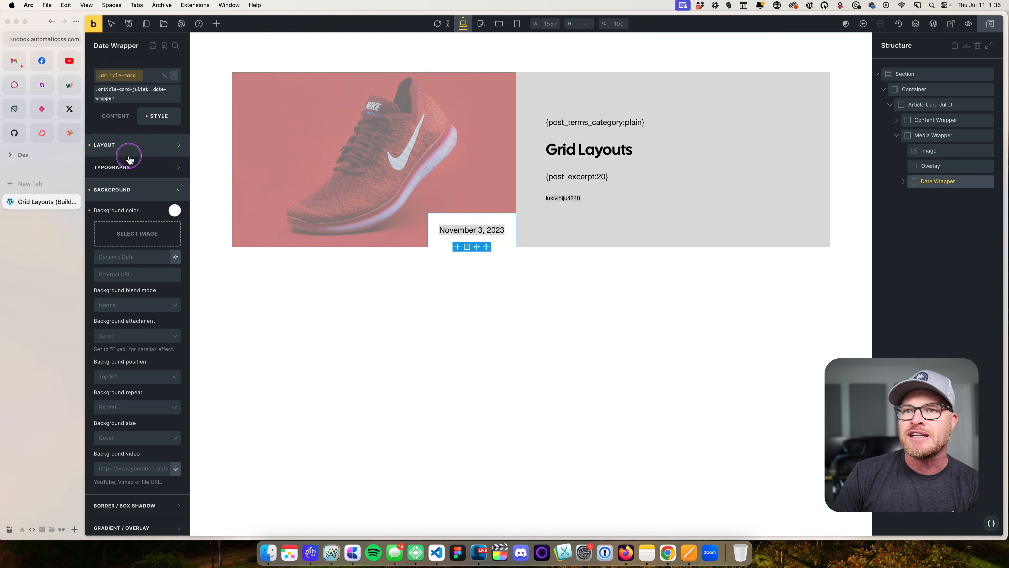
click(175, 210)
click(128, 264)
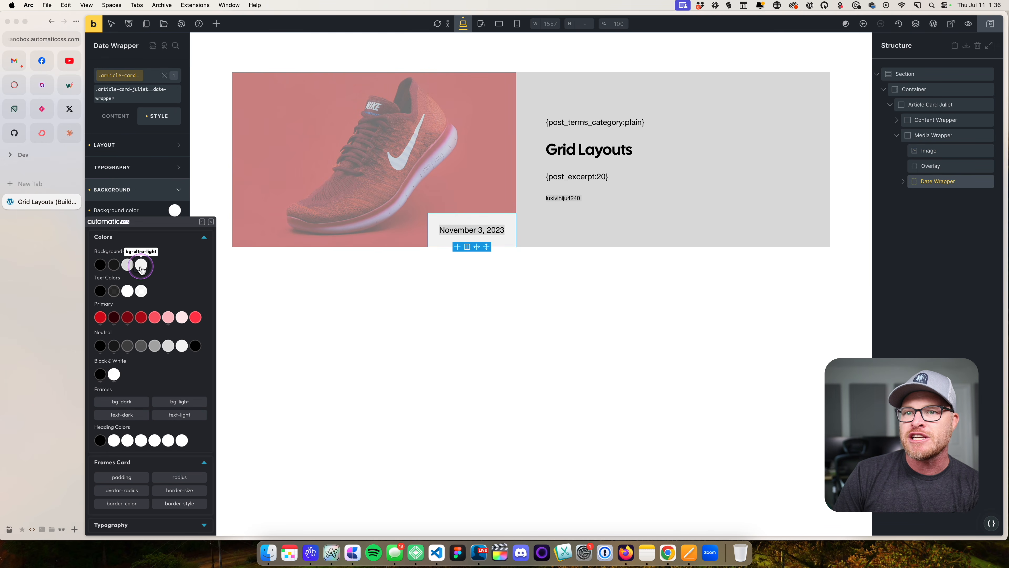
click(508, 295)
click(991, 28)
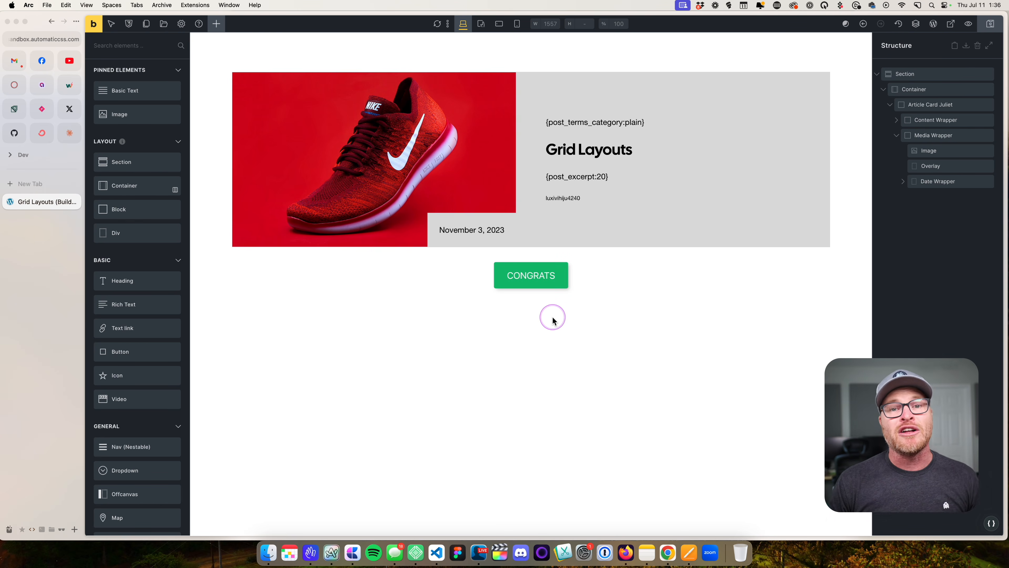
Duplicate the restyled Article Card Juliet with the shoe image twice within the Container.
click(930, 105)
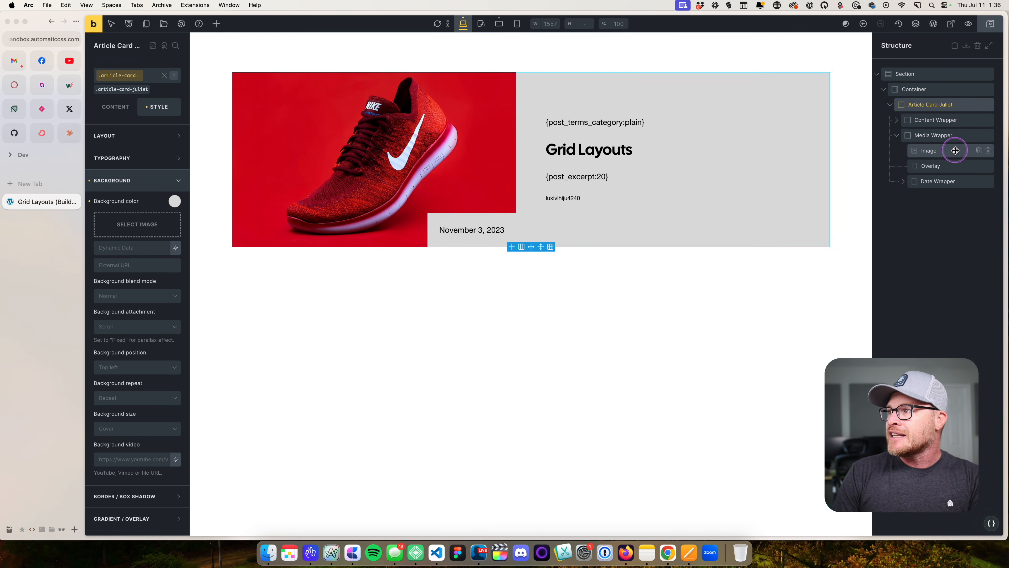
key(super+shift+d)
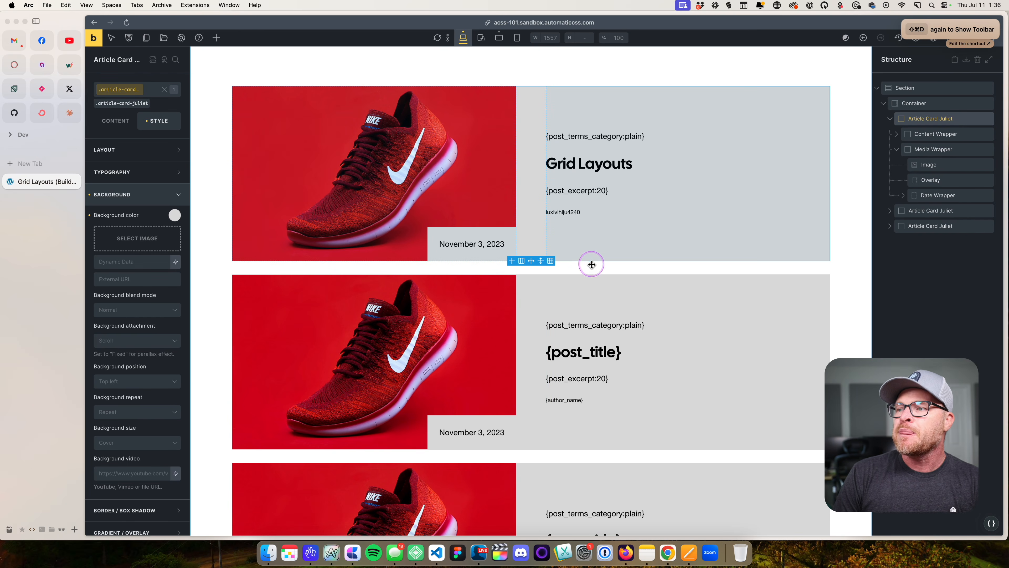
Search the utility classes for "grid" and apply the two-column class grid--2 to the Container.
click(592, 264)
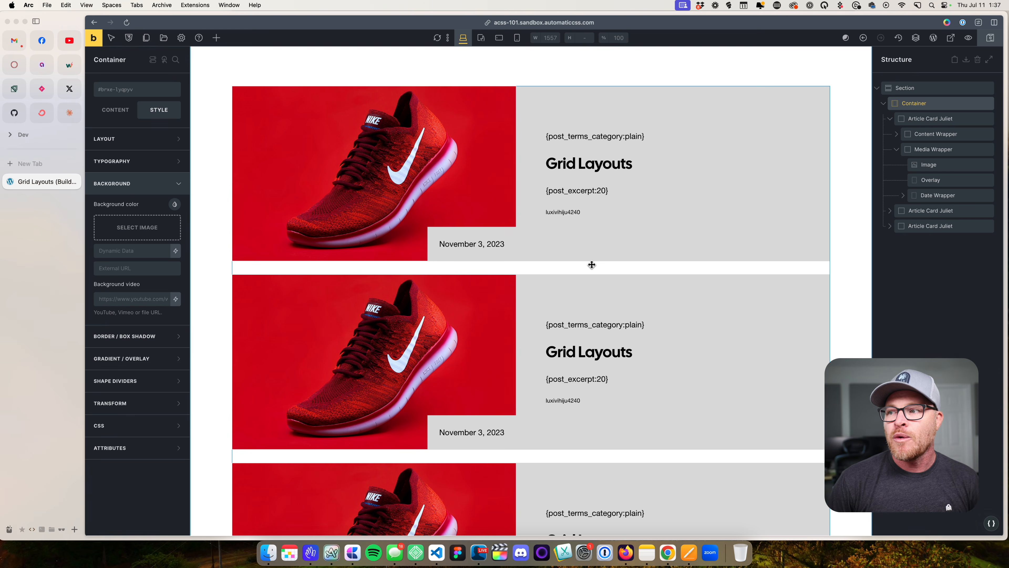
click(134, 93)
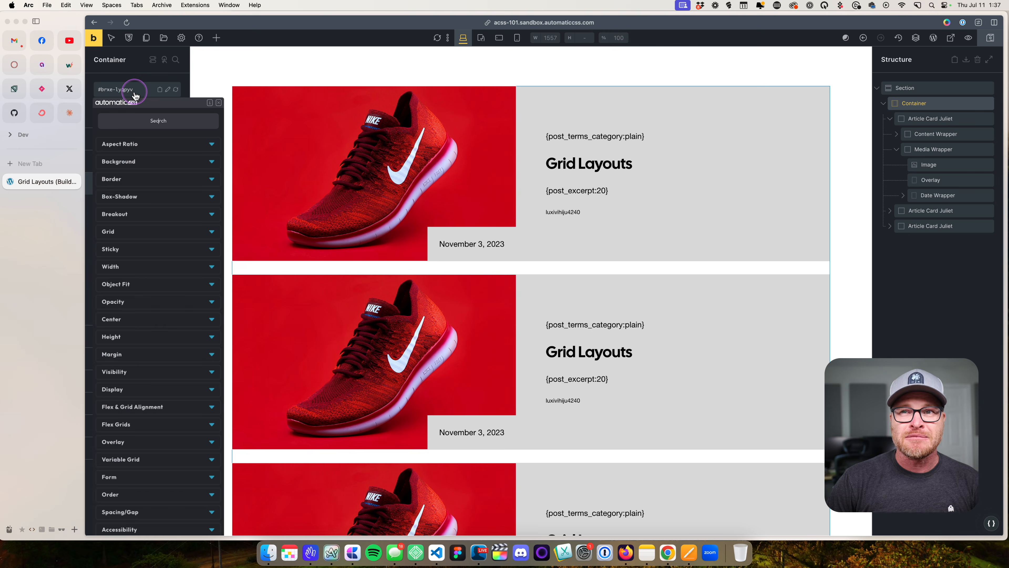
text(grid)
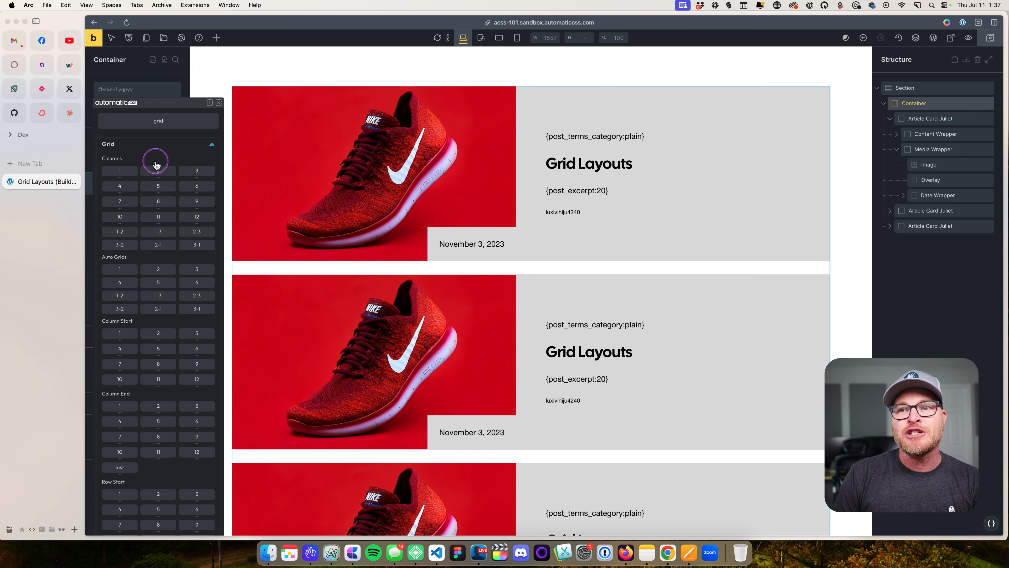
click(158, 171)
click(587, 386)
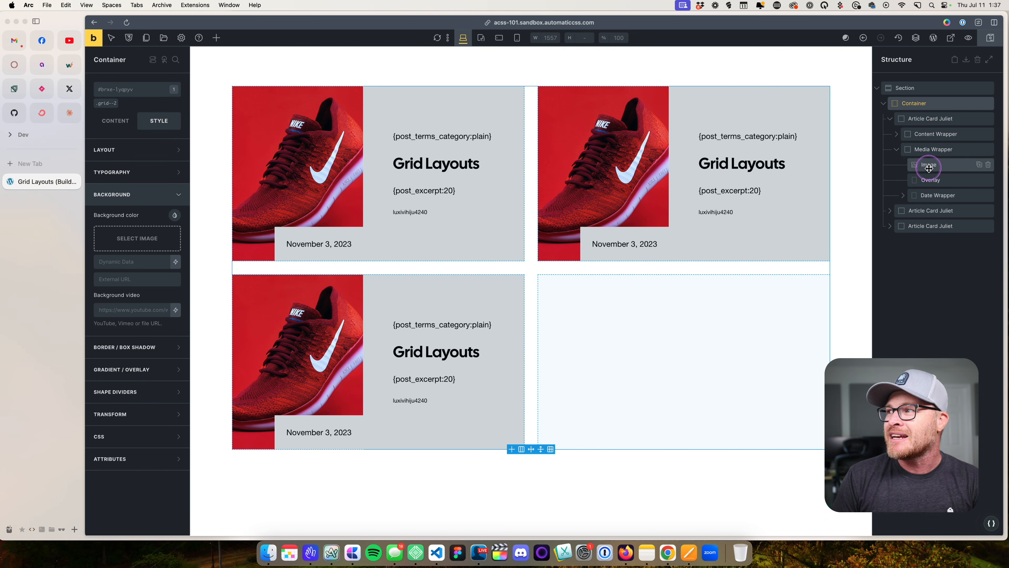
Search the utility classes for "span", apply col-span--2 to the first Article Card Juliet and save the page.
click(926, 119)
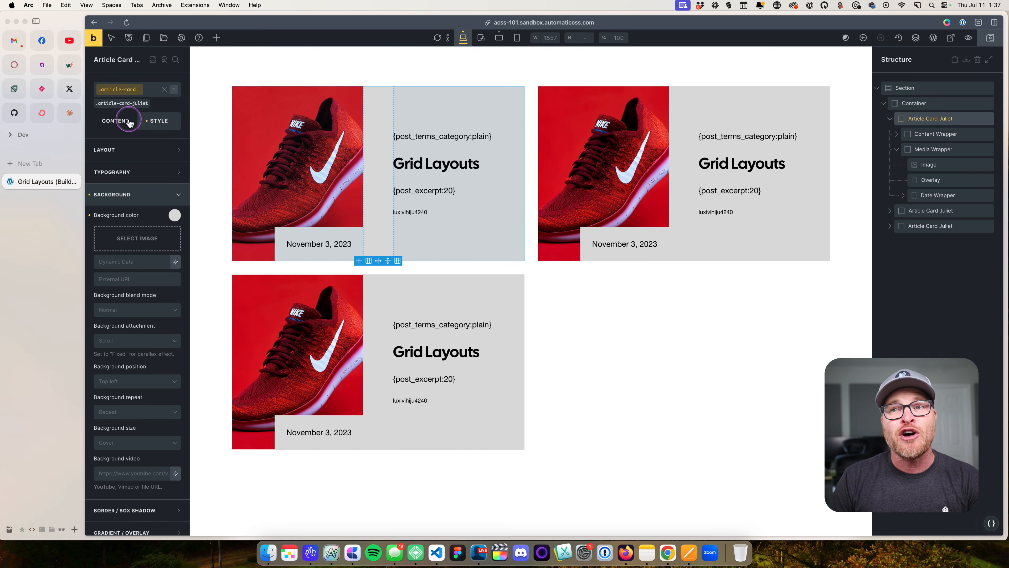
click(127, 96)
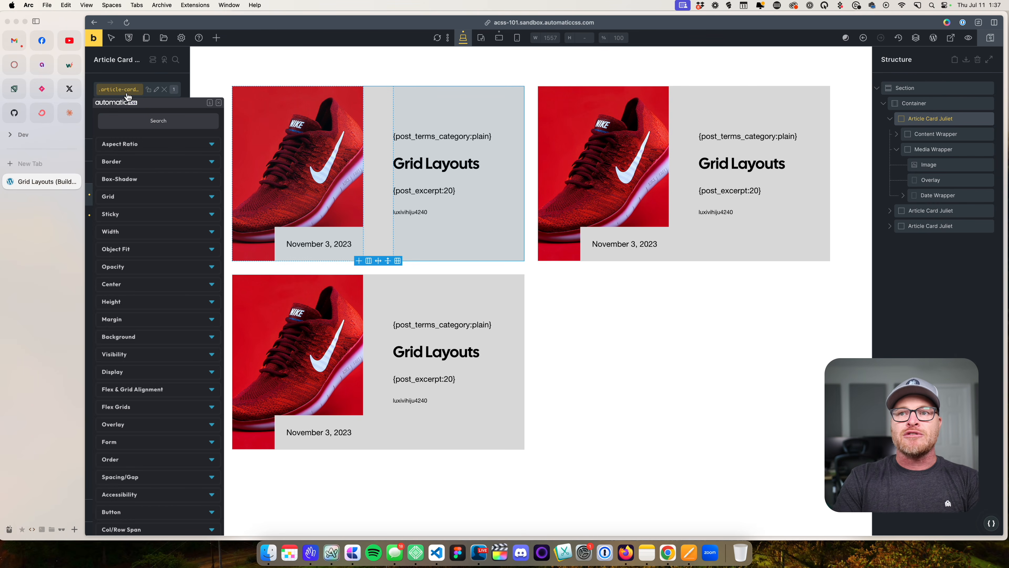
text(span)
click(159, 171)
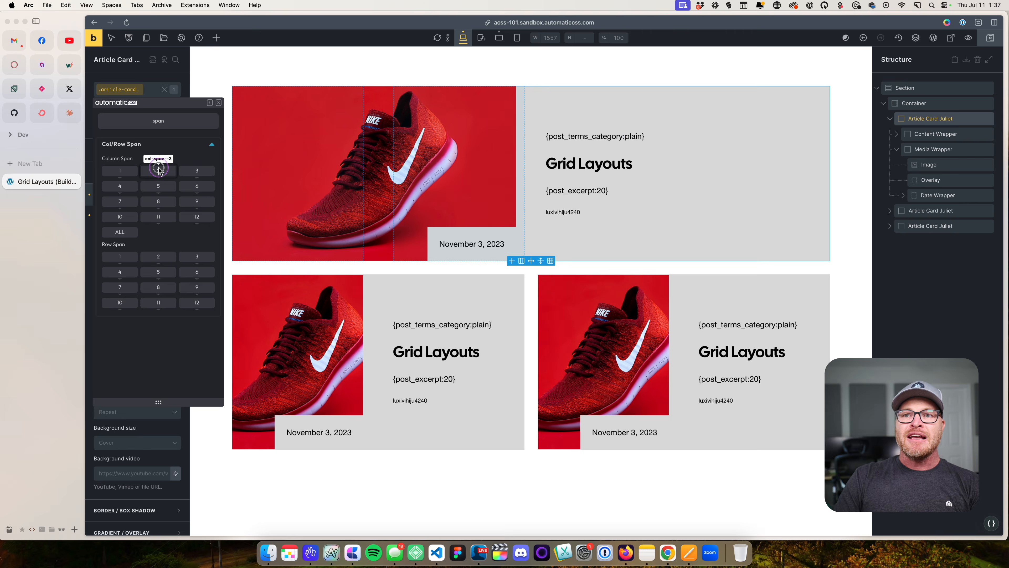
click(865, 177)
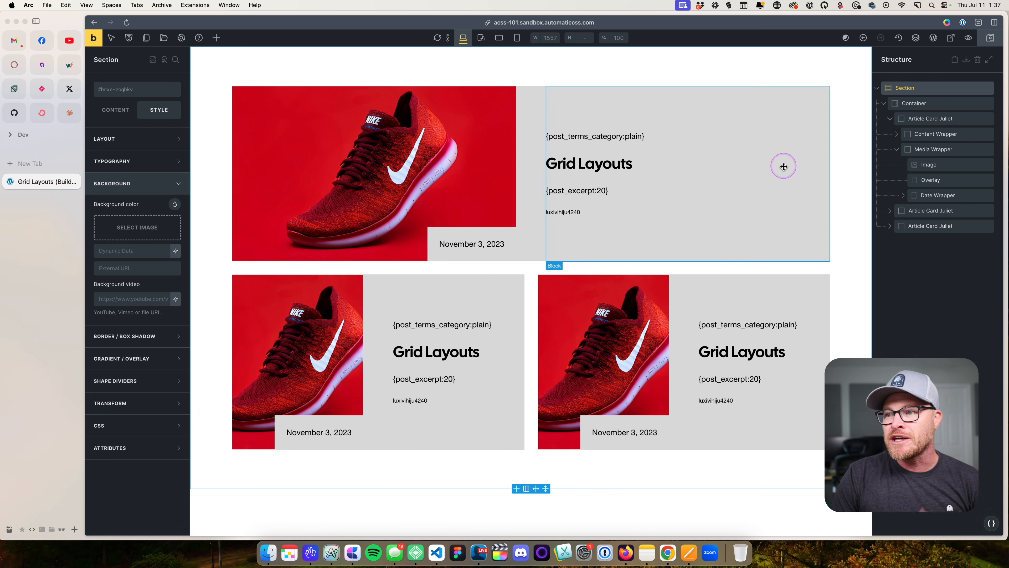
click(990, 39)
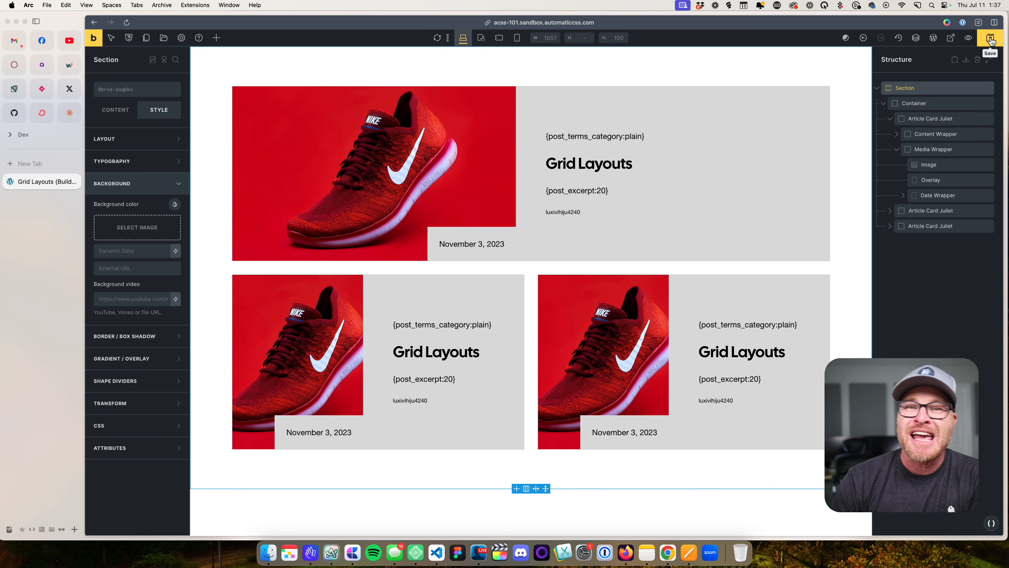
Delete the second and third Article Card Juliet blocks and open the remaining card's content settings on its article-card-juliet class.
click(988, 211)
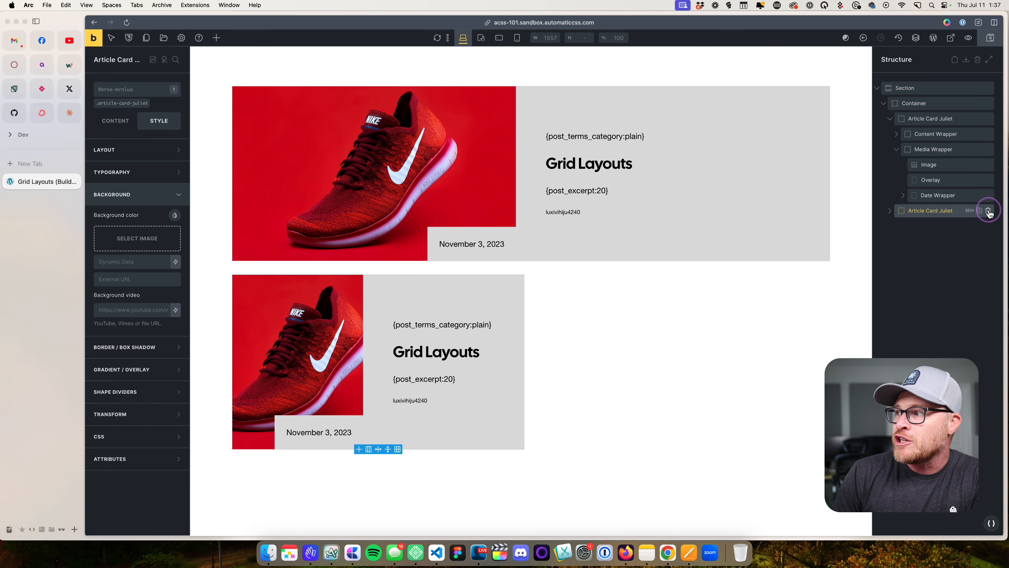
click(988, 211)
click(127, 139)
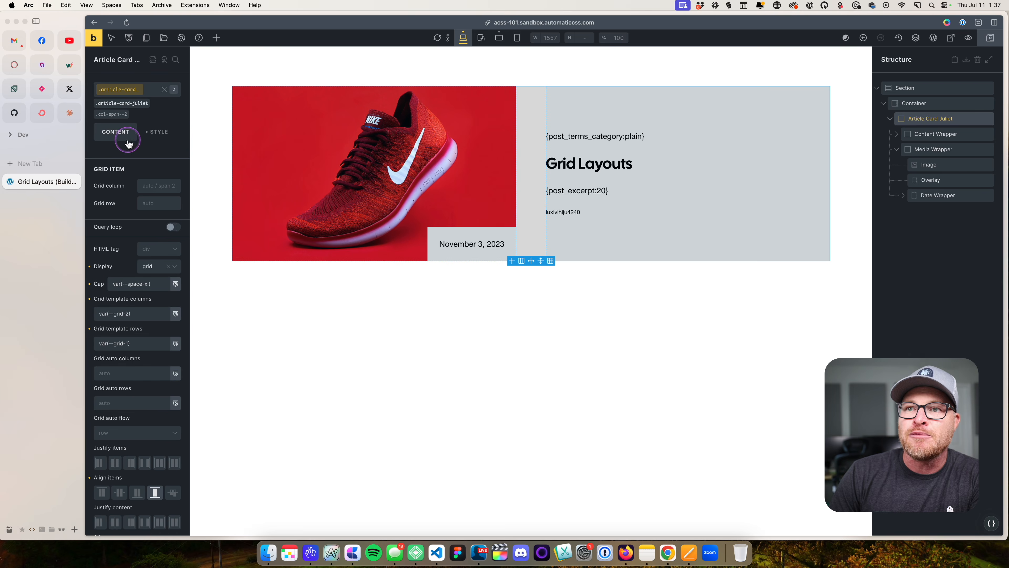
Turn on the query loop for the Article Card Juliet, save the page and collapse the card in the structure.
click(173, 226)
drag(275, 248, 957, 71)
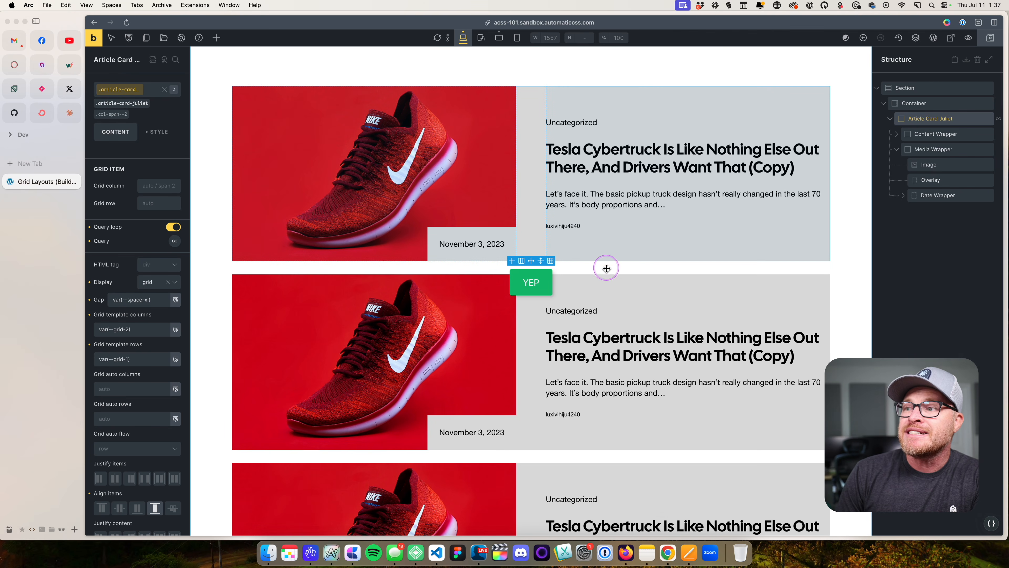
click(890, 119)
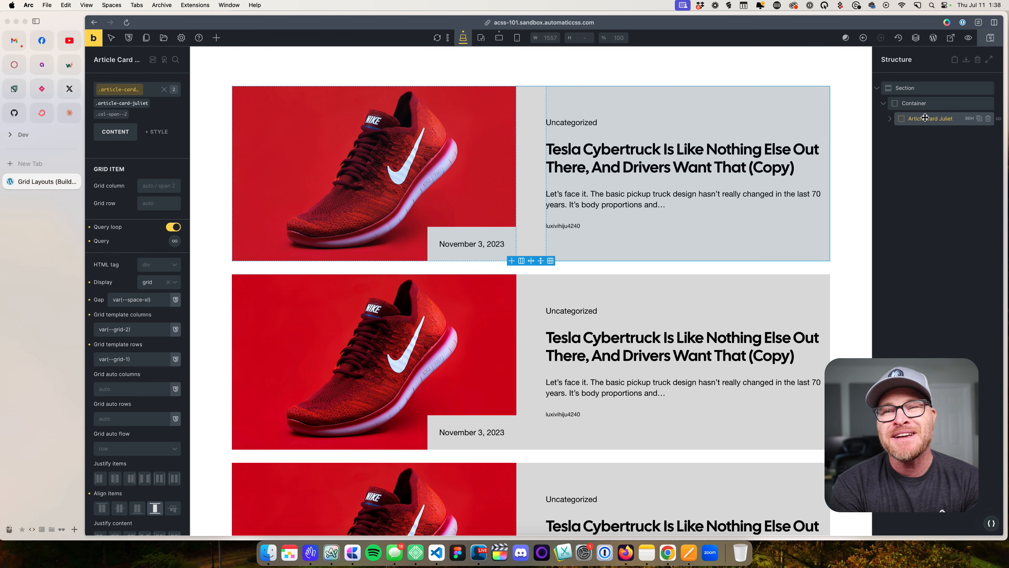
Remove the col-span--2 class from the Article Card Juliet and the grid--2 class from the Container.
click(127, 113)
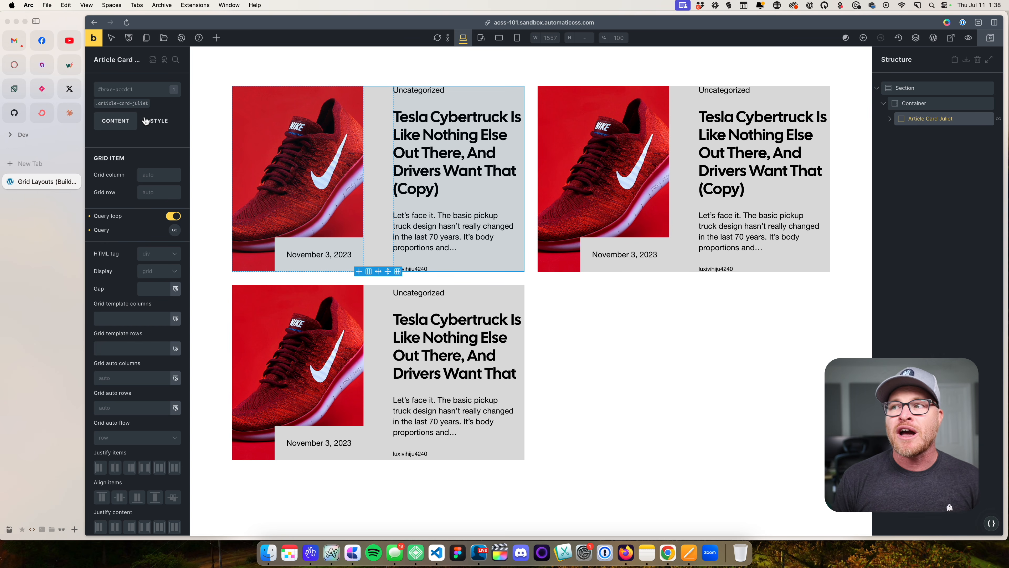
click(626, 345)
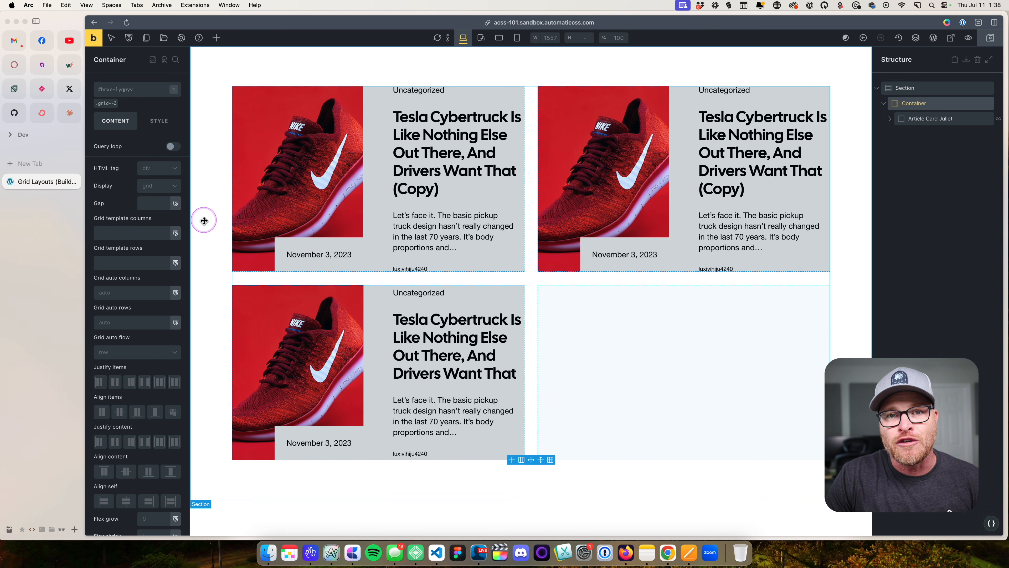
click(116, 102)
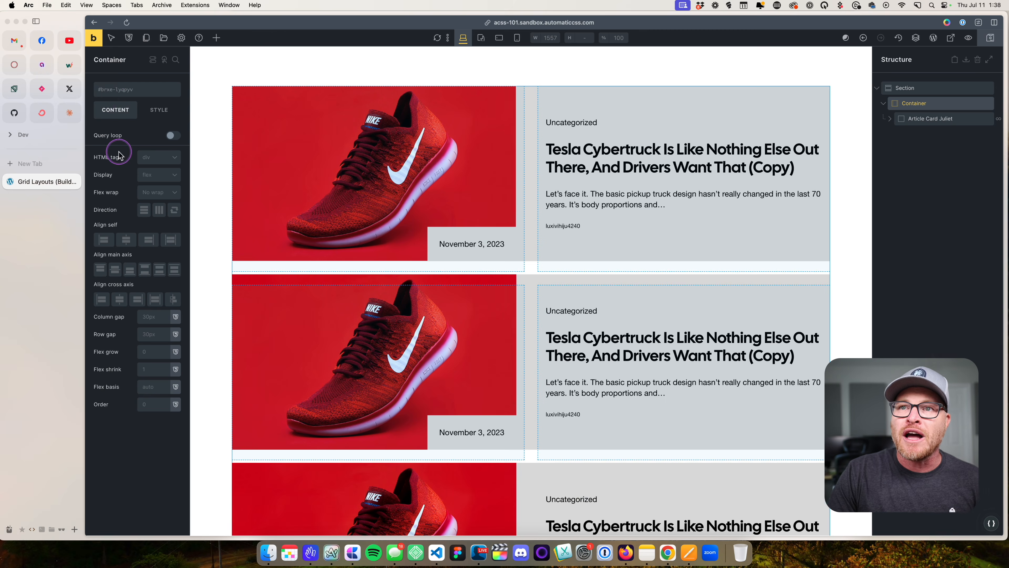
click(126, 96)
Set the post title's font size to var(--h3) on its article-card-juliet__heading class and save the page.
click(683, 169)
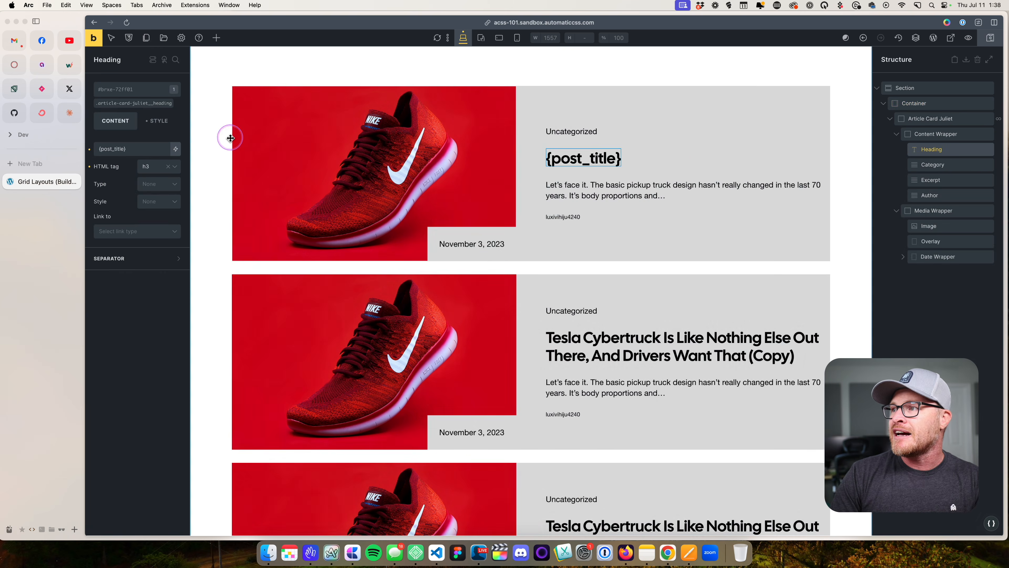
click(125, 105)
click(159, 121)
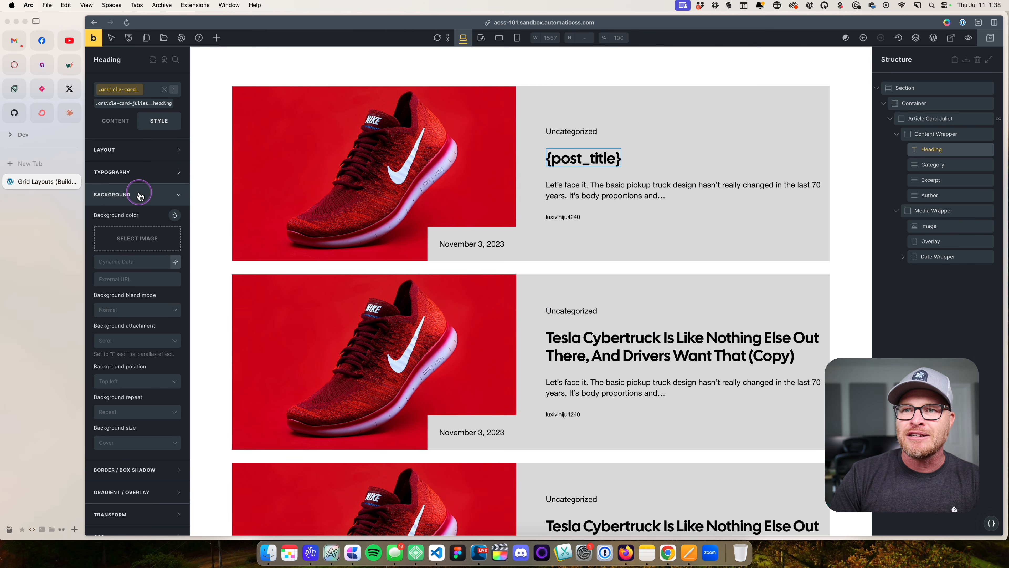
click(155, 190)
click(154, 210)
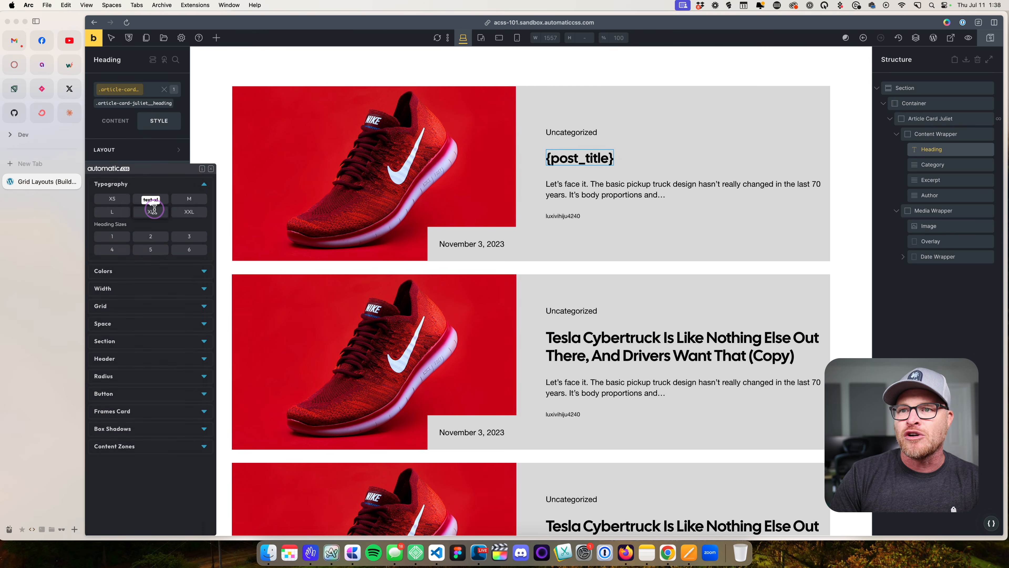
click(185, 239)
click(986, 44)
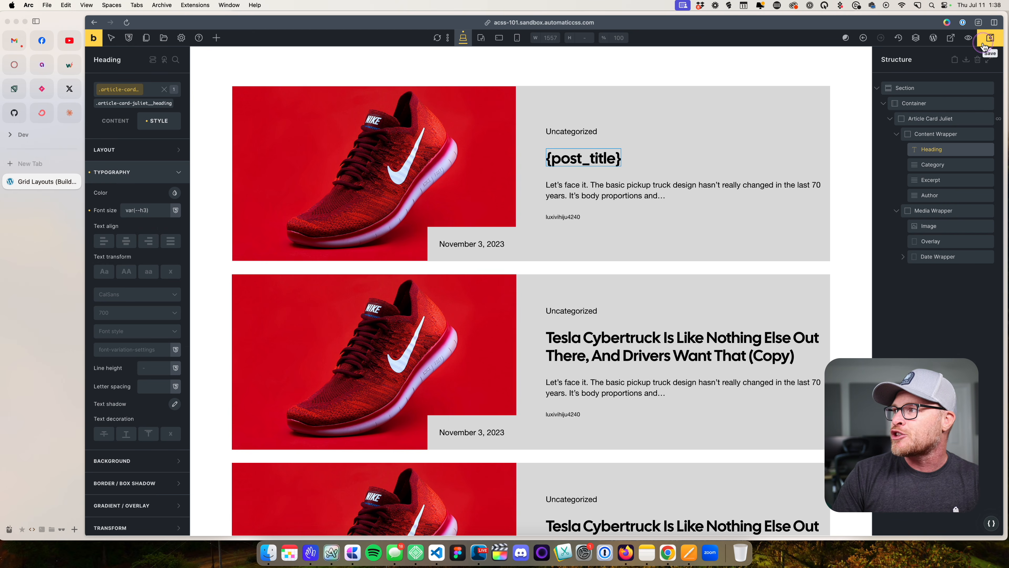
Change the article-card-juliet__heading font size to var(--h4), save the page, and reload the canvas and the builder.
right_click(143, 210)
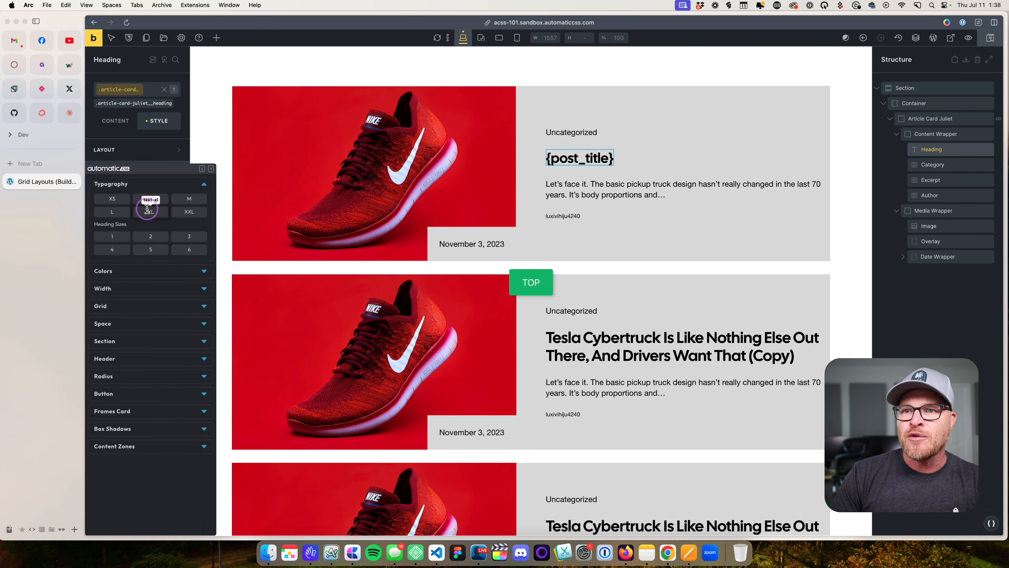
click(120, 251)
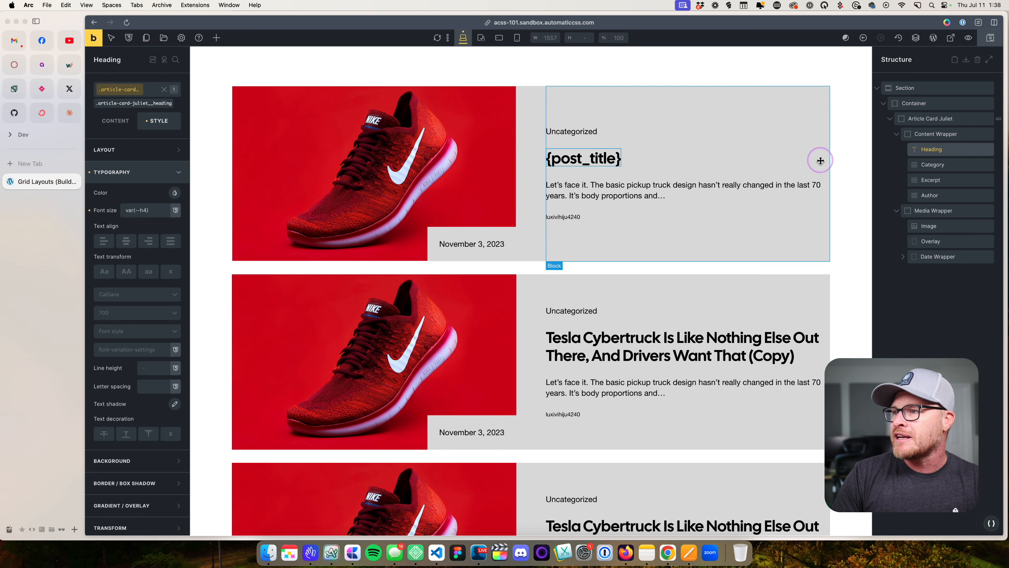
click(990, 43)
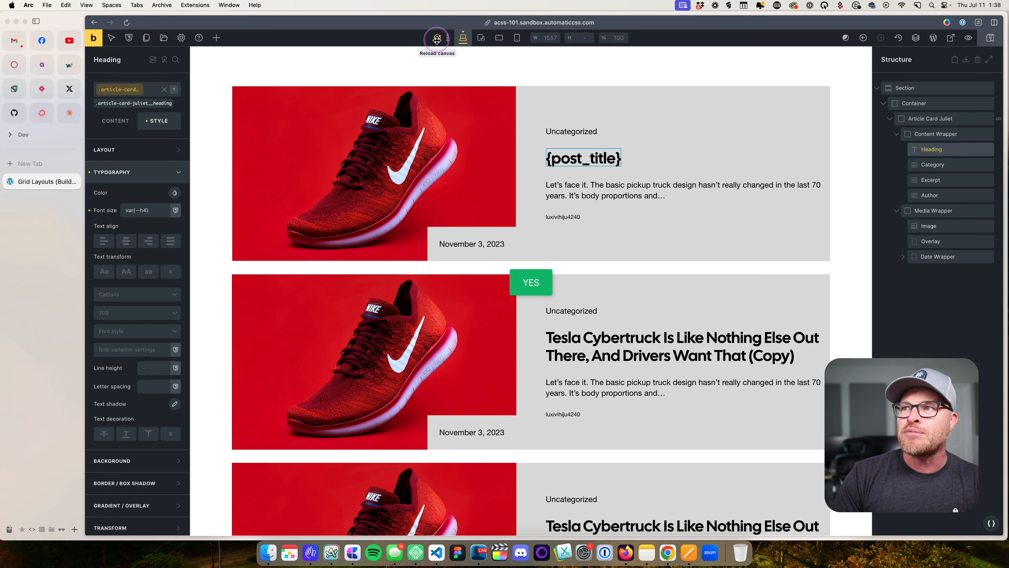
click(437, 38)
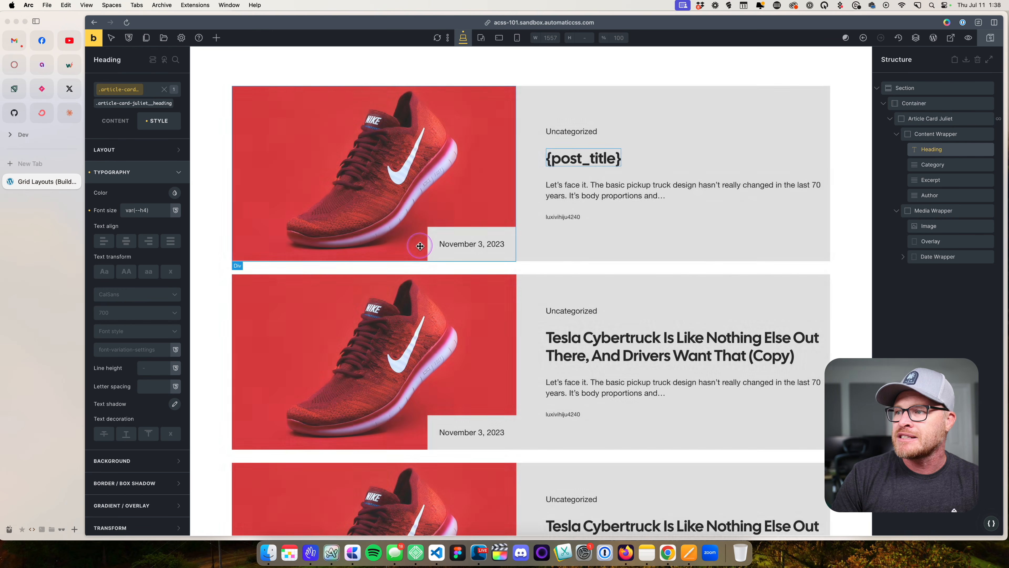
click(437, 38)
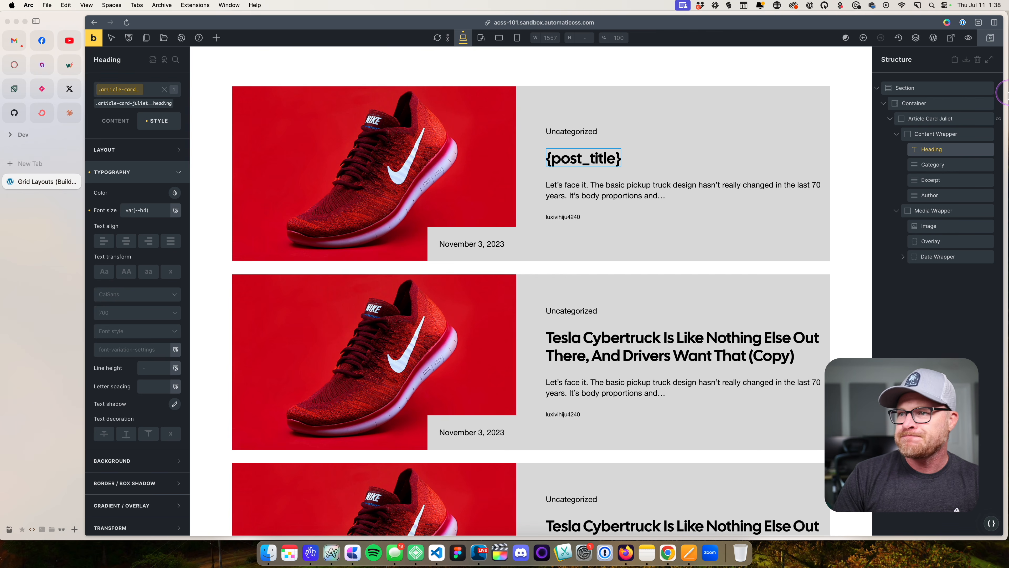
key(super+r)
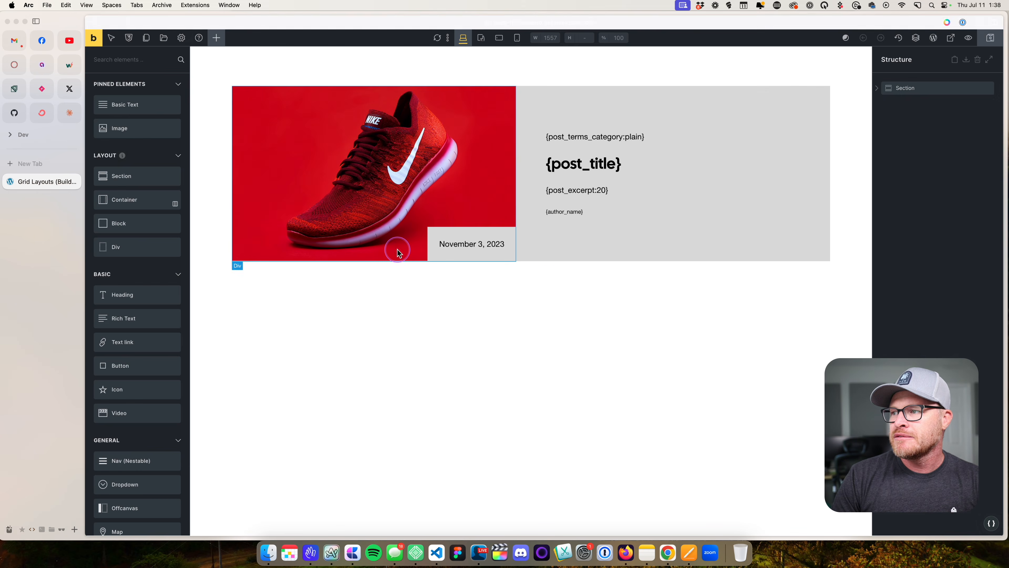
Select the first card's post title Heading and clear the font size set on its ID instead of its class.
scroll(706, 352, down, 1)
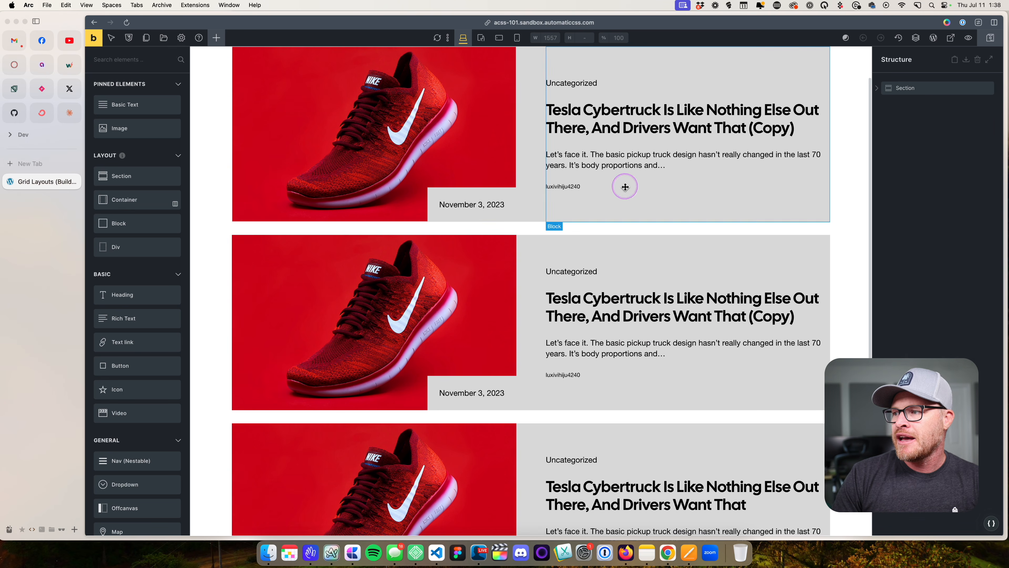
click(593, 120)
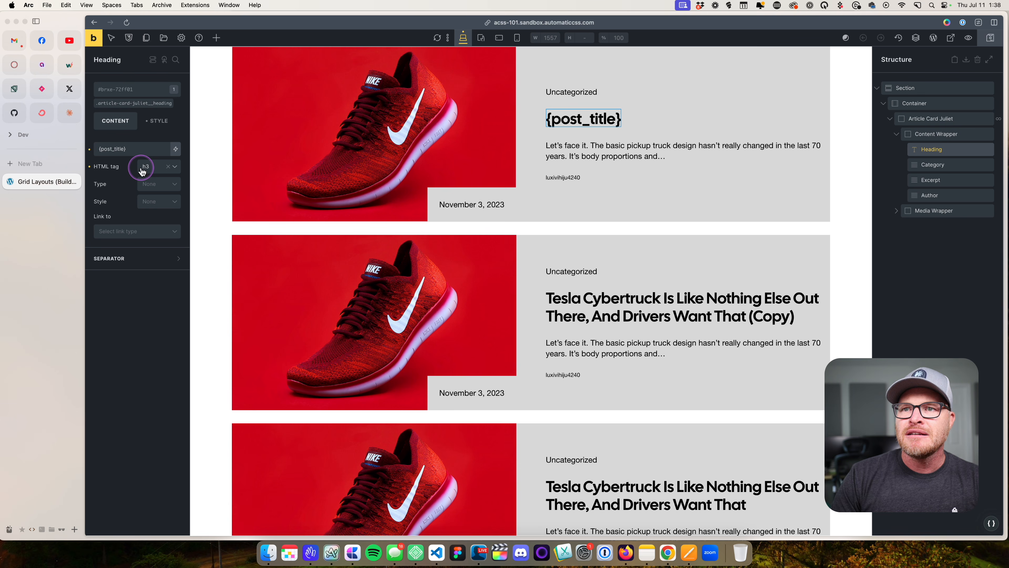
click(158, 103)
click(144, 178)
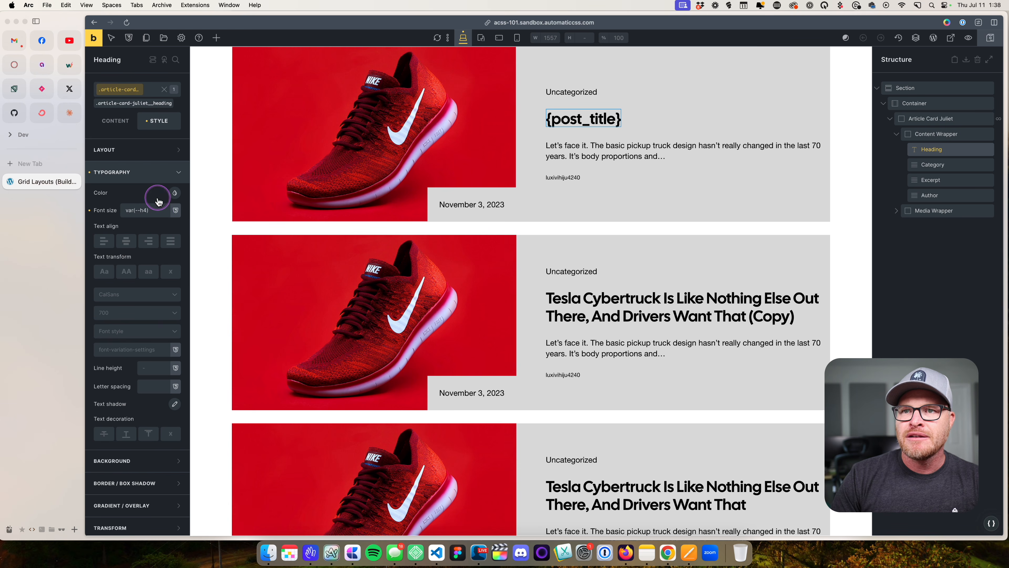
click(161, 213)
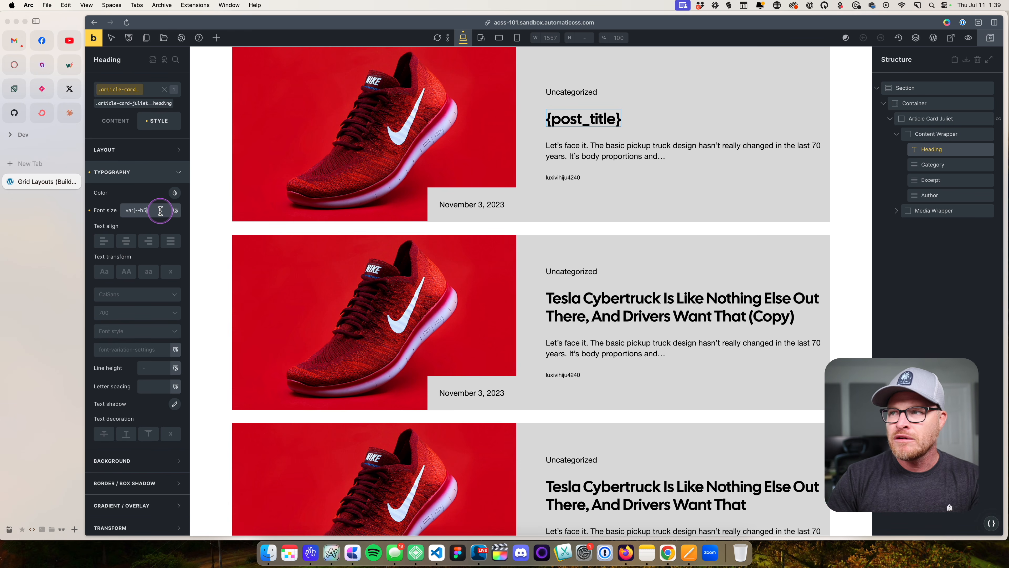
click(124, 196)
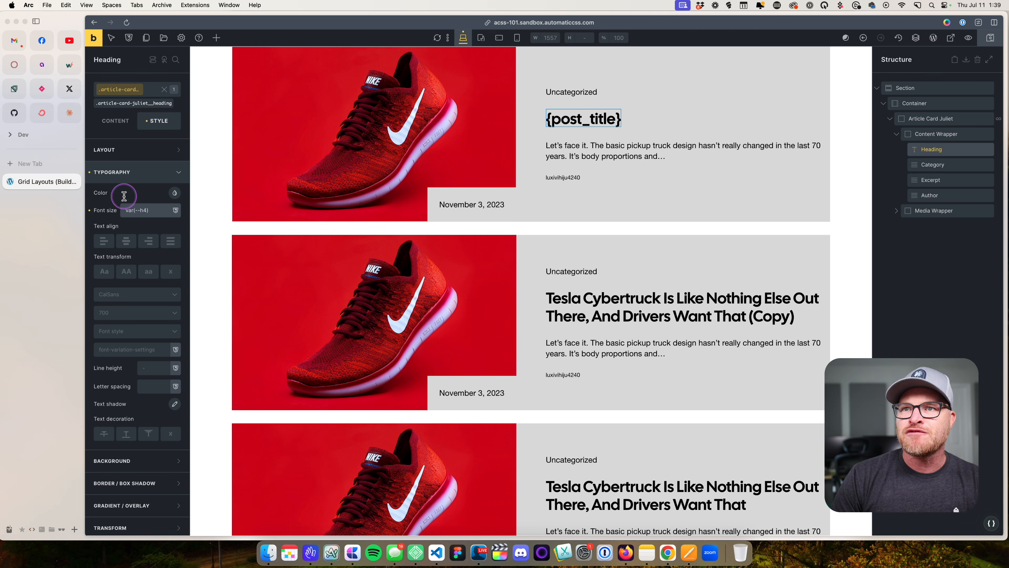
click(135, 105)
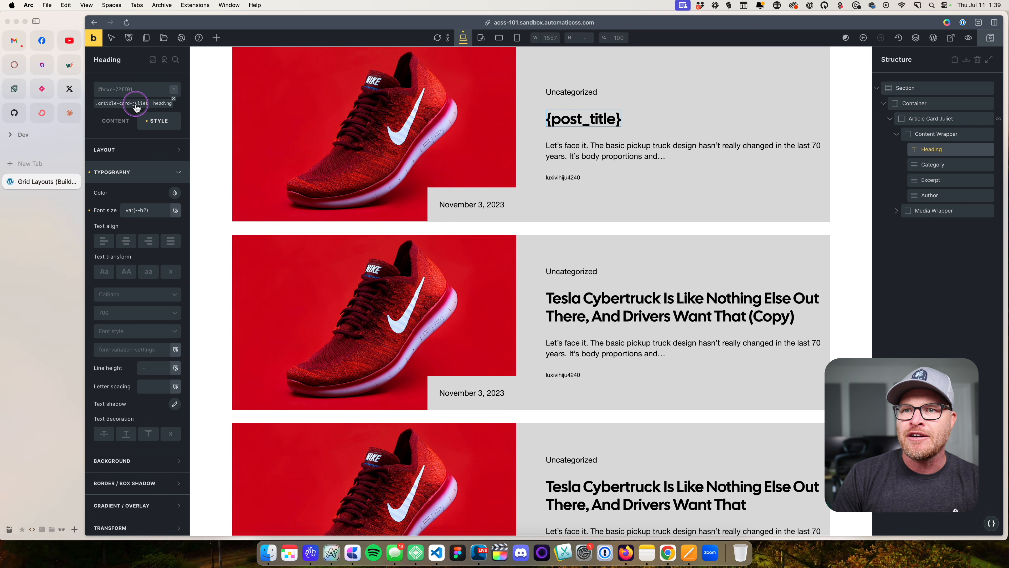
click(91, 210)
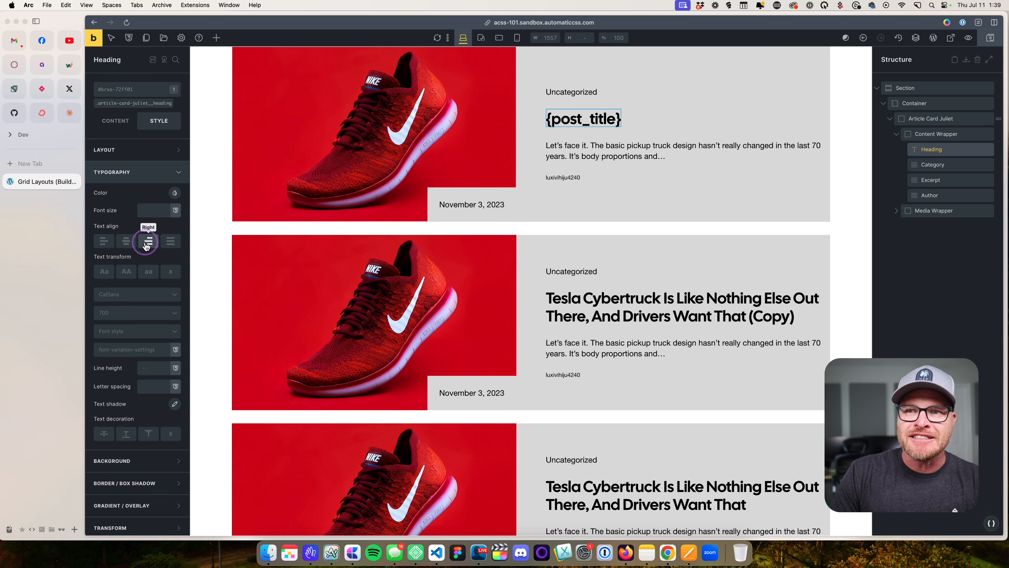
Switch back to the Heading's article-card-juliet__heading class, save the page and reload the canvas.
click(134, 103)
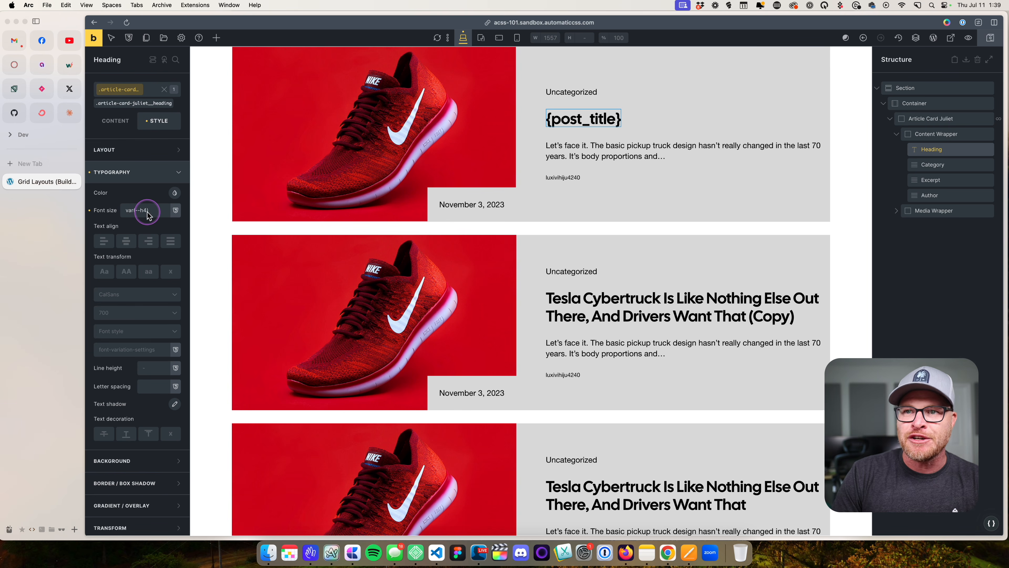
click(146, 211)
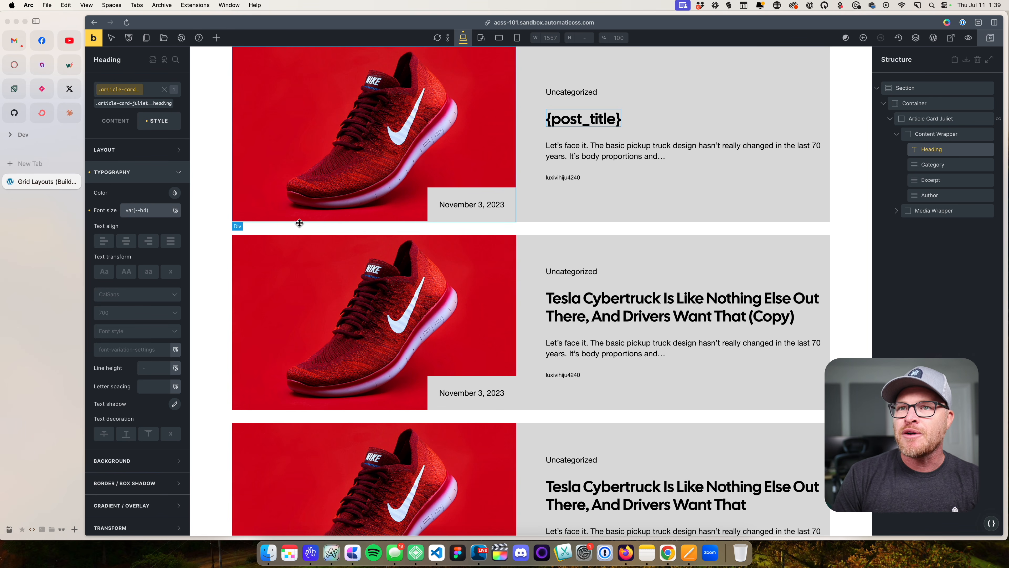
click(989, 39)
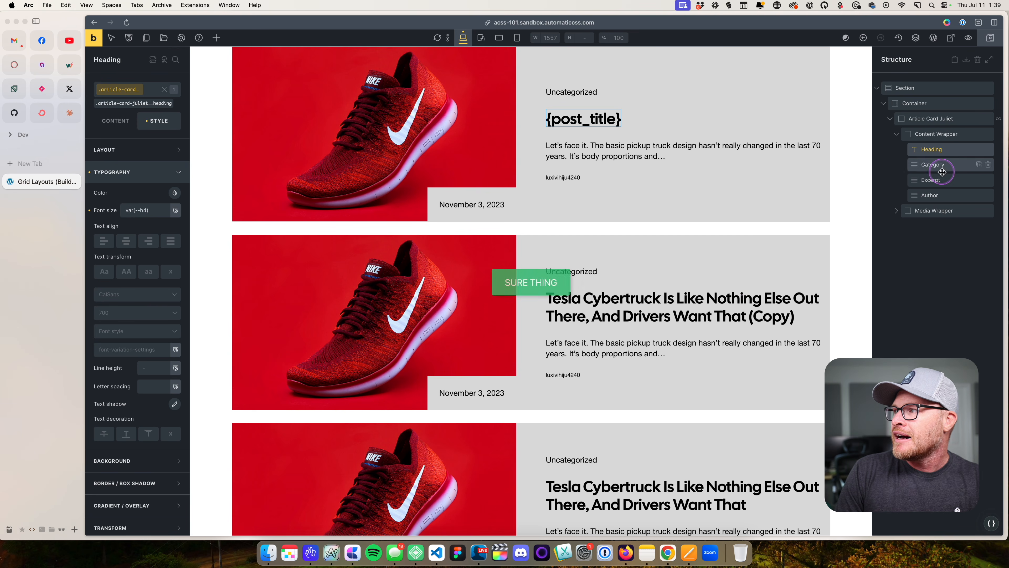
click(437, 38)
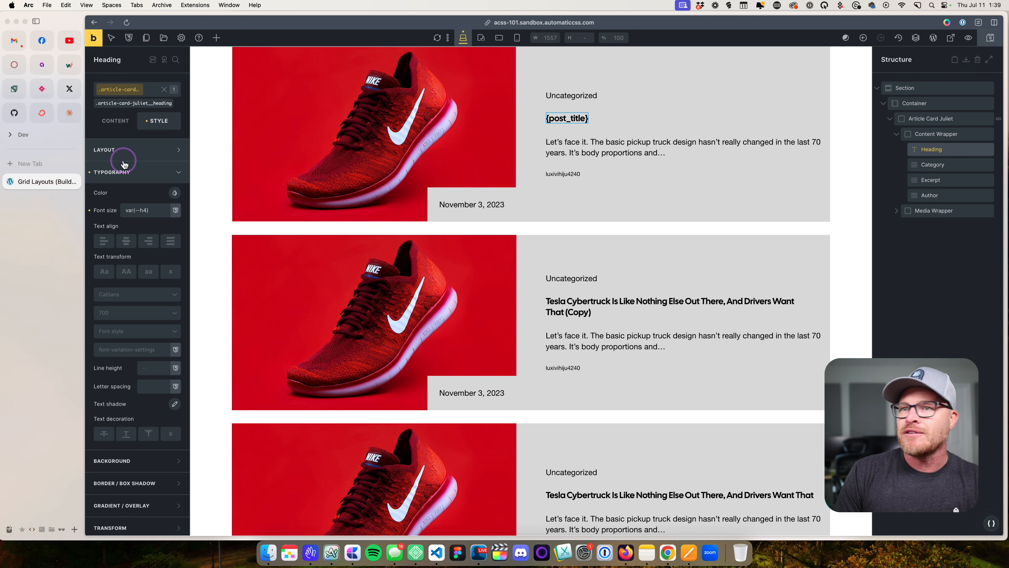
Set the article-card-juliet__heading class's font size to var(--h3) and save the page.
click(146, 211)
key(BackSpace)
text(3)
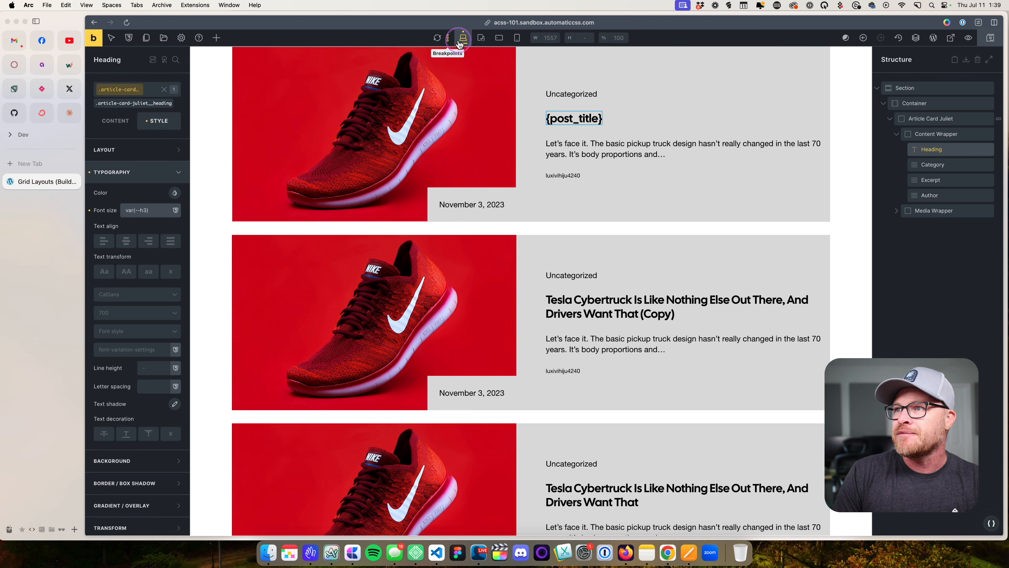
click(990, 42)
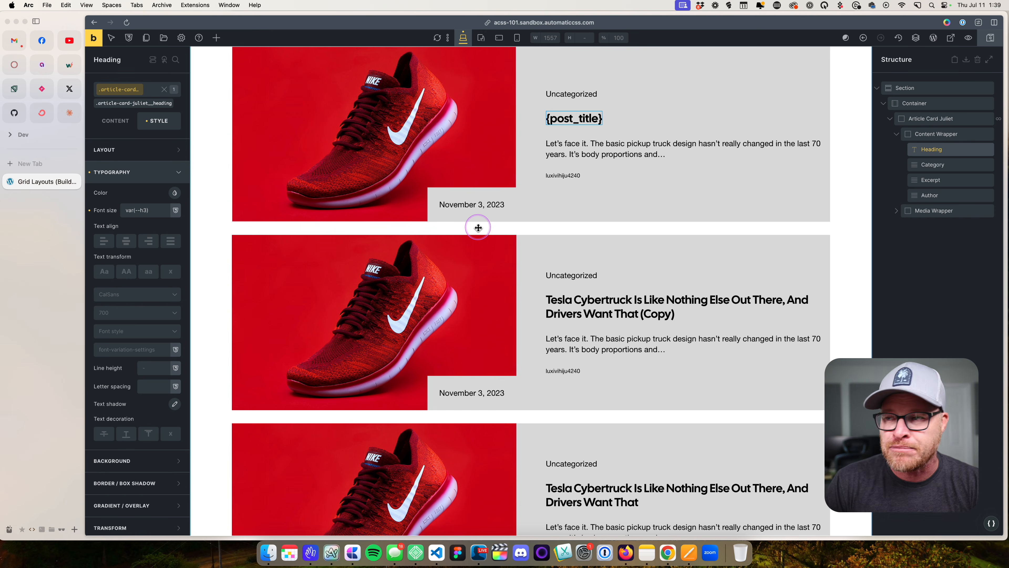
Select the Container and create the class blog-post-grid on it.
click(572, 228)
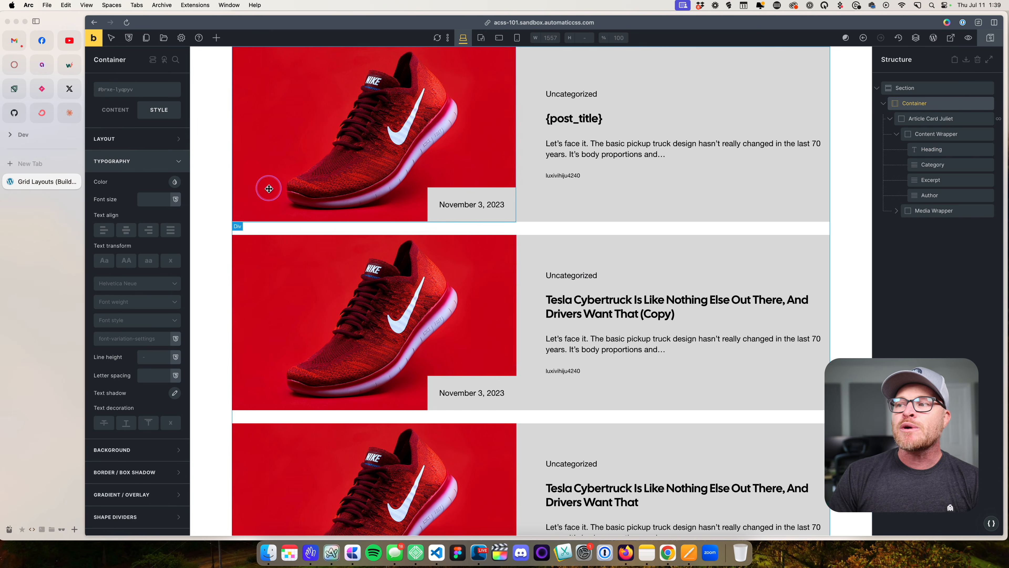
click(135, 97)
text(blog-post-grid)
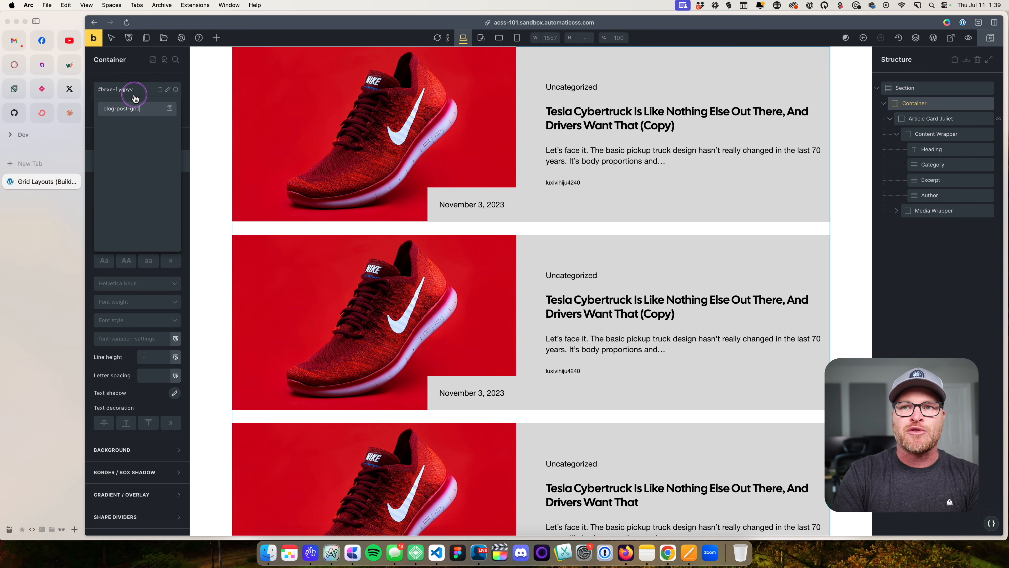
key(Return)
Draft an empty %root% > *:first-child rule in the blog-post-grid class's custom CSS, copy it and clear the editor.
scroll(154, 423, down, 3)
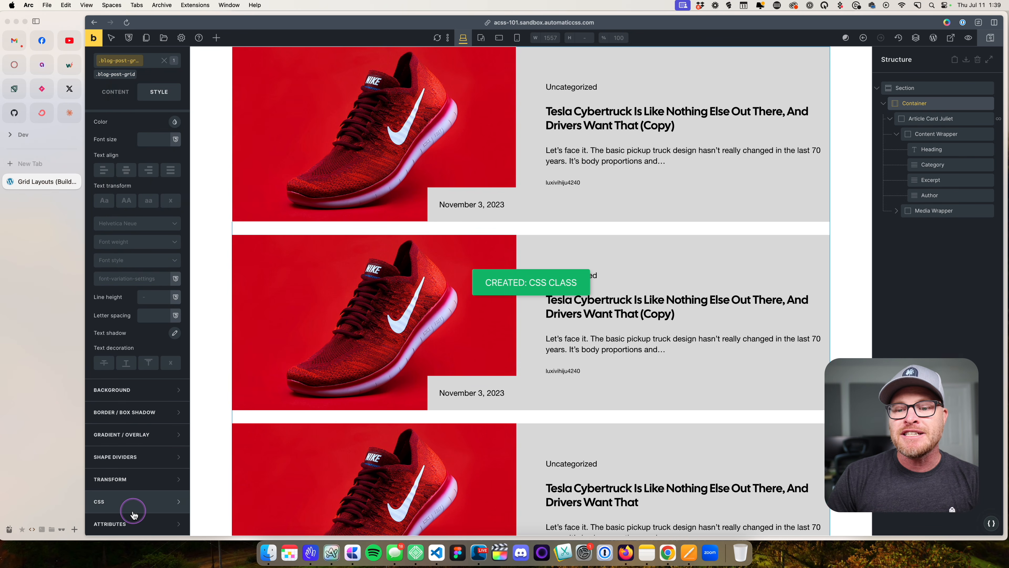
click(133, 508)
scroll(155, 395, down, 5)
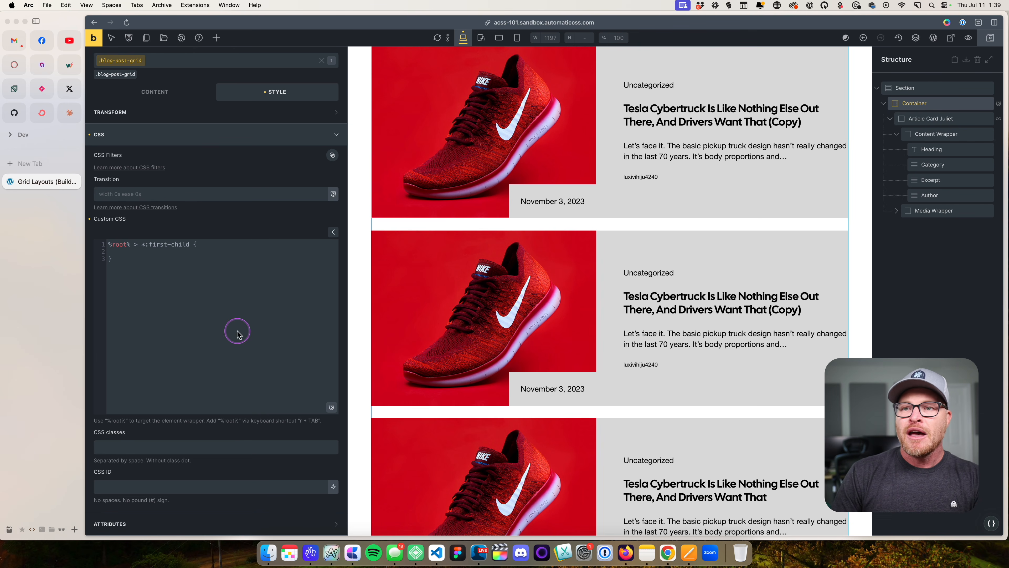
key(super+a)
key(super+c)
key(BackSpace)
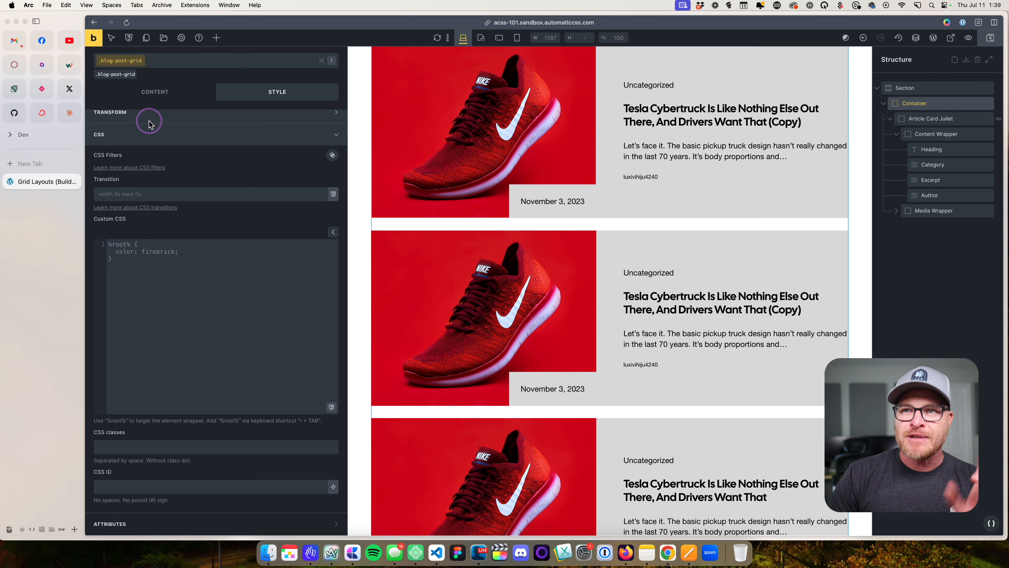
Set the display of the Container's blog-post-grid class to grid.
click(155, 91)
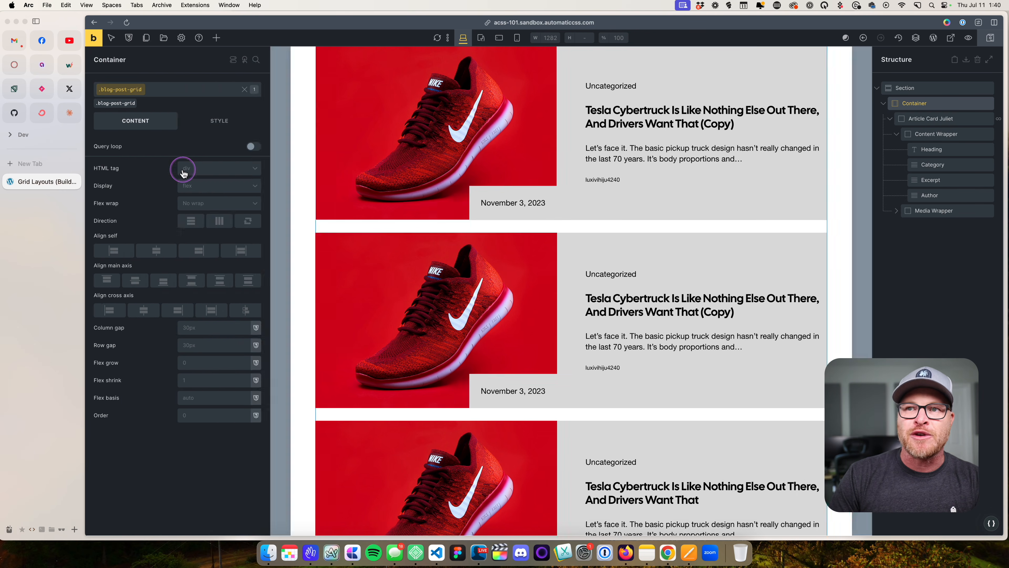
click(159, 186)
click(147, 228)
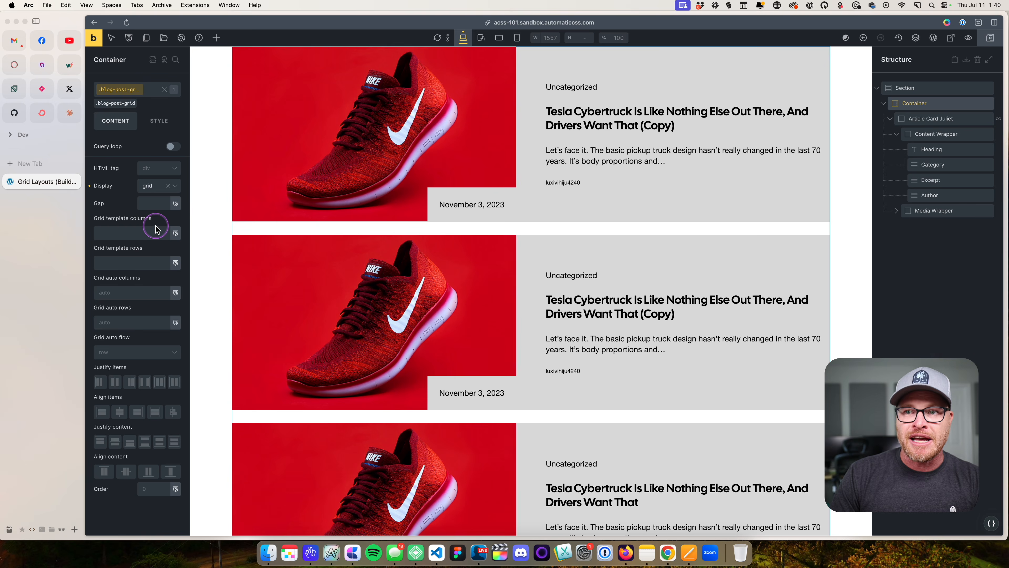
Set the blog-post-grid class's grid template columns to var(--grid-2) and paste the copied %root% > *:first-child rule into its custom CSS.
right_click(141, 226)
click(157, 116)
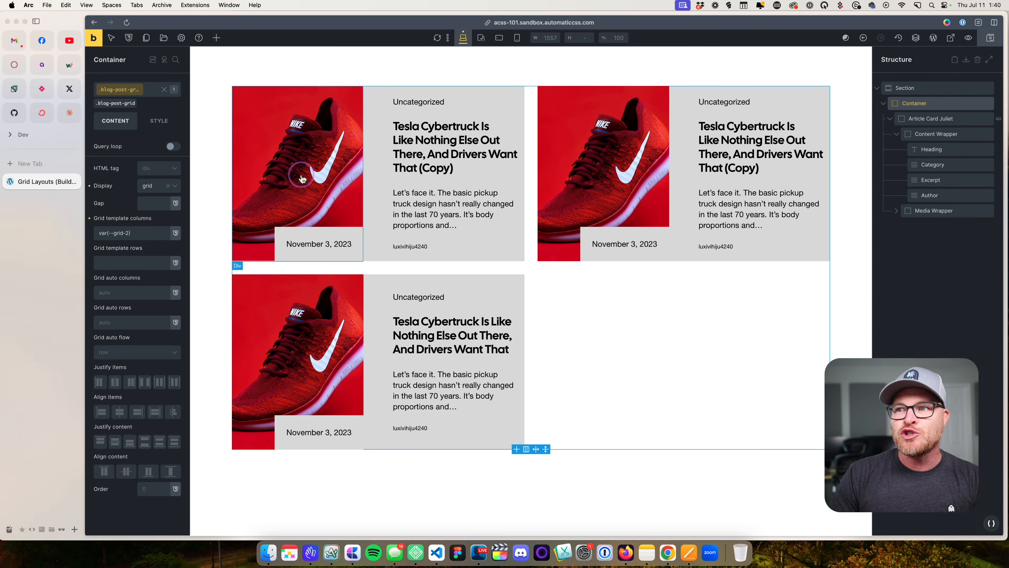
click(156, 120)
click(131, 434)
key(super+v)
scroll(162, 439, down, 2)
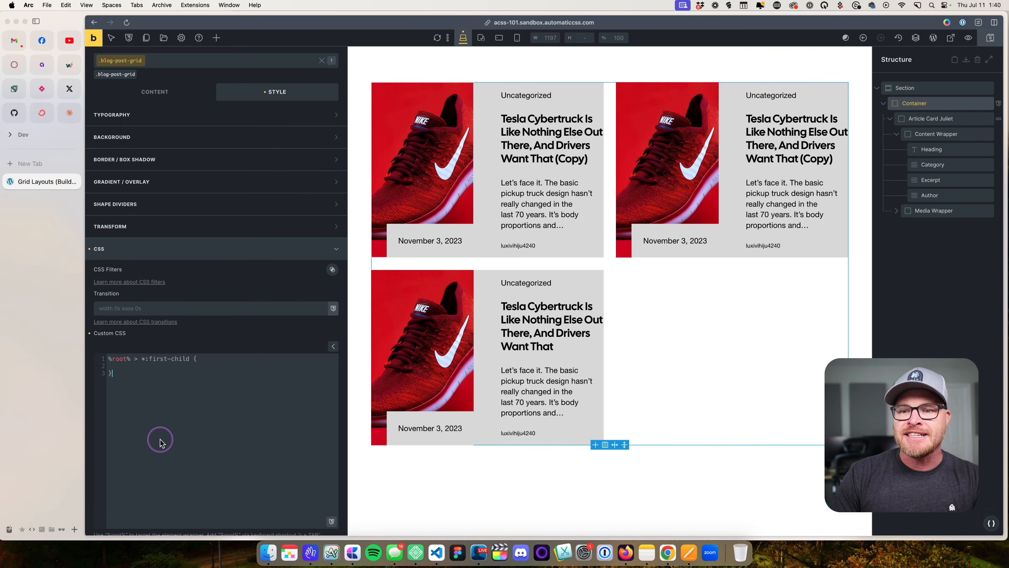
Add the declaration grid-column: span 2; inside the first-child rule of the blog-post-grid class.
click(167, 352)
key(BackSpace)
key(BackSpace)
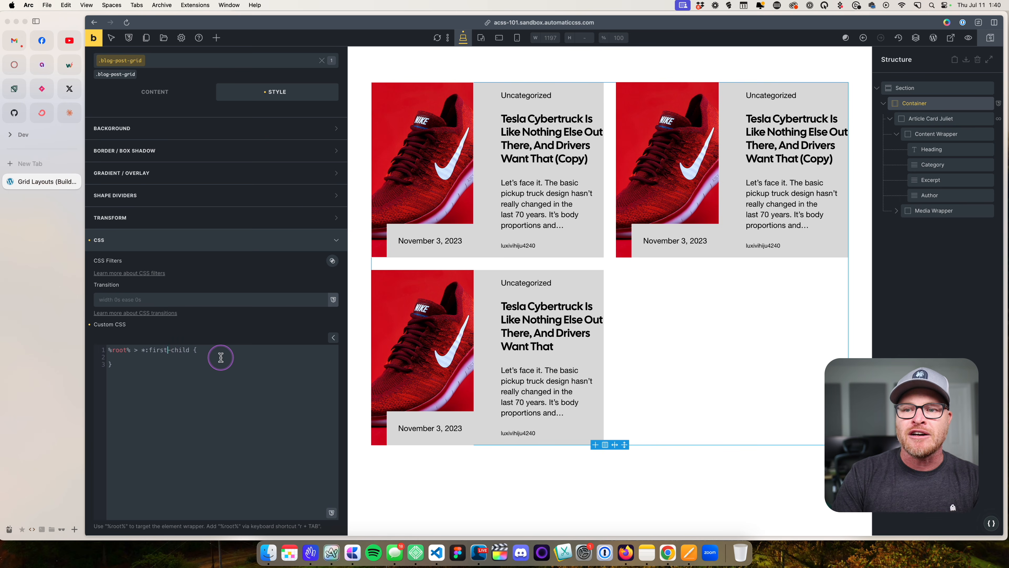
key(Tab)
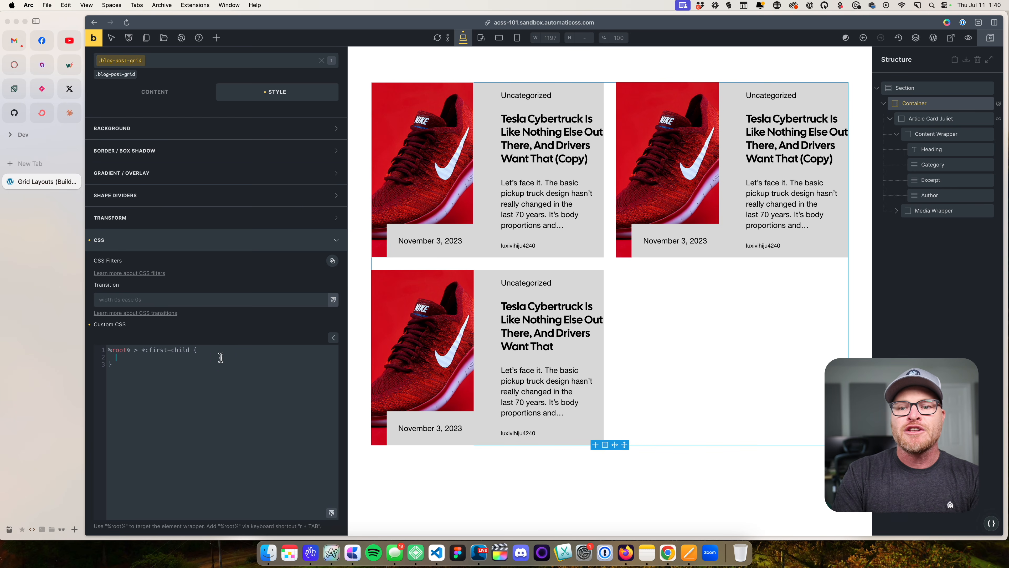
text(grid-column)
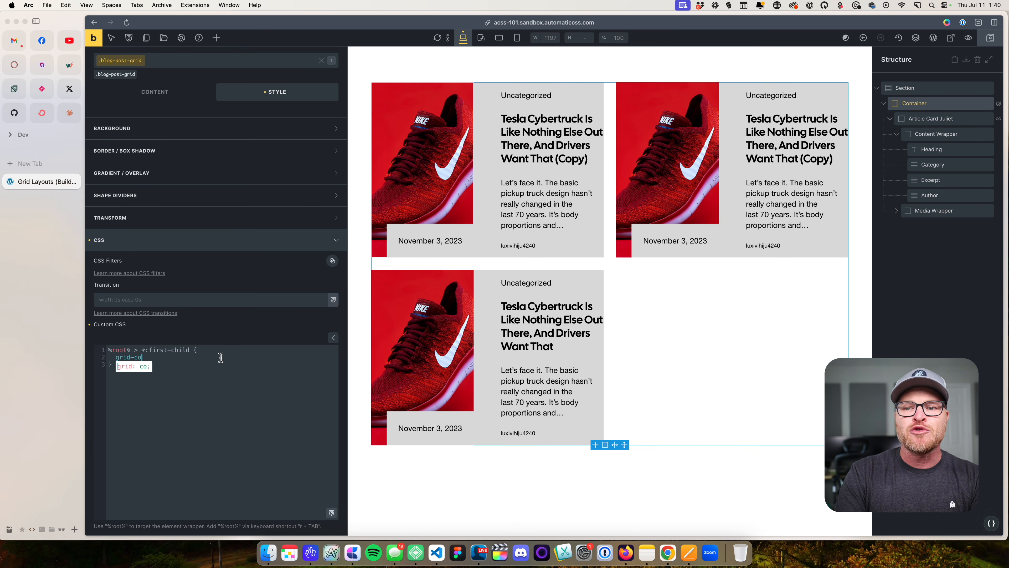
click(221, 357)
text(: span 2;)
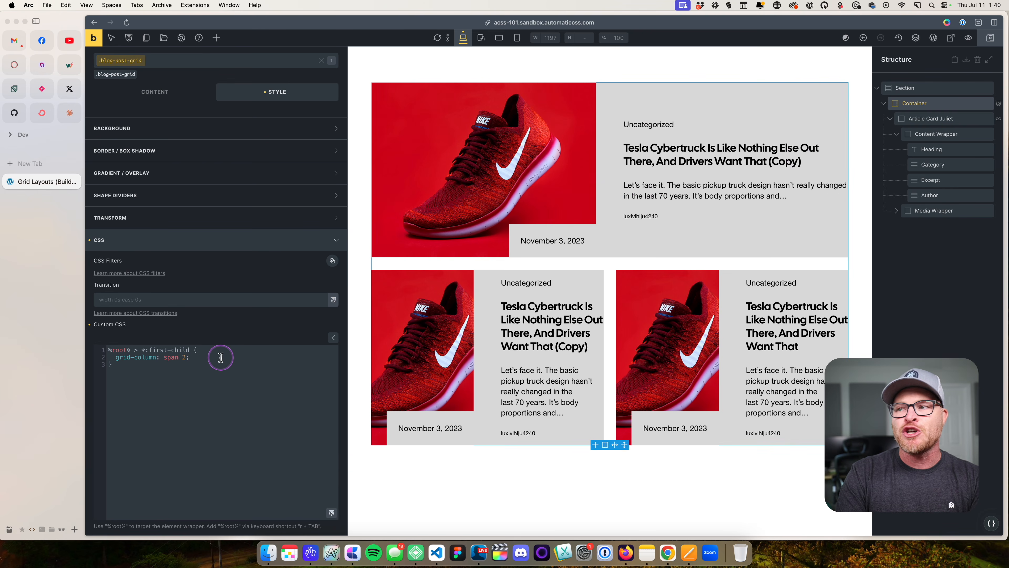
click(990, 38)
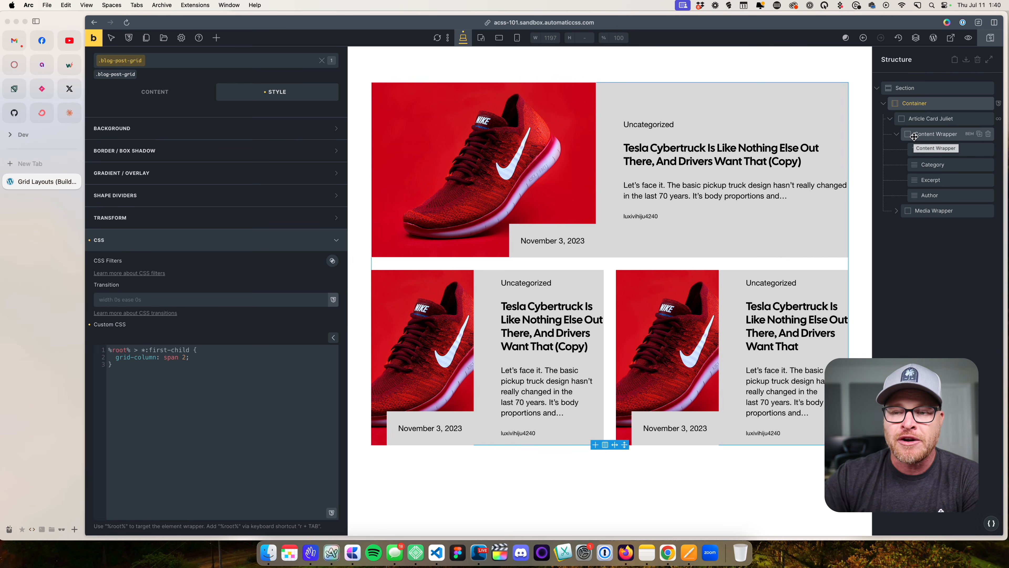
Open the blog-post-grid class's grid template columns value for editing and select all of it.
drag(283, 413, 57, 345)
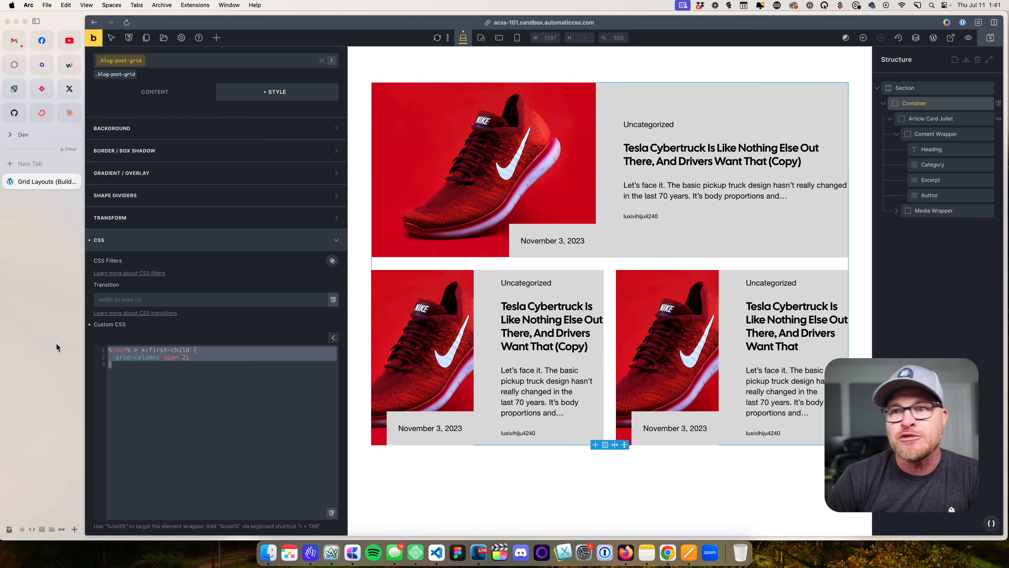
click(155, 92)
click(129, 237)
triple_click(129, 237)
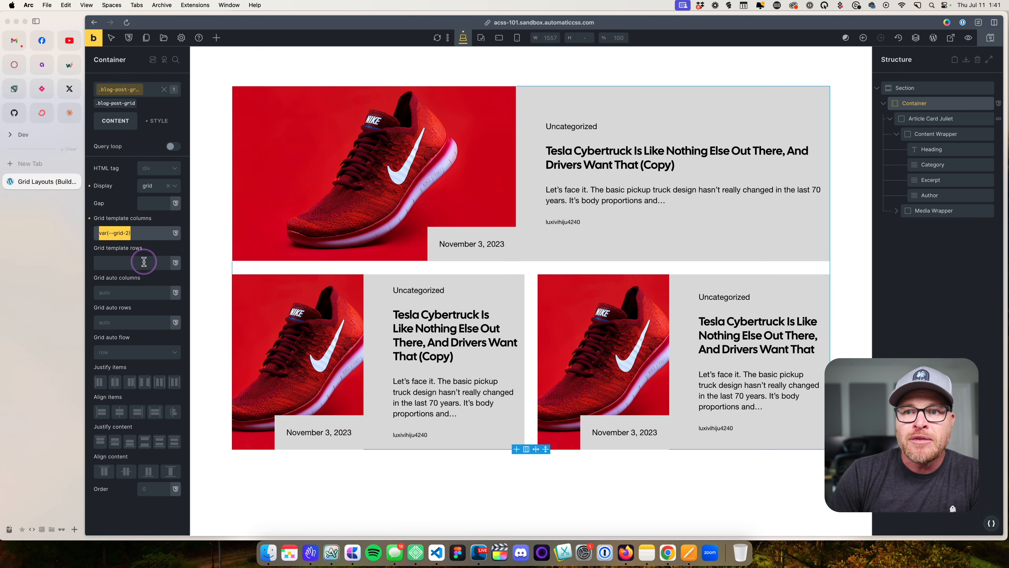